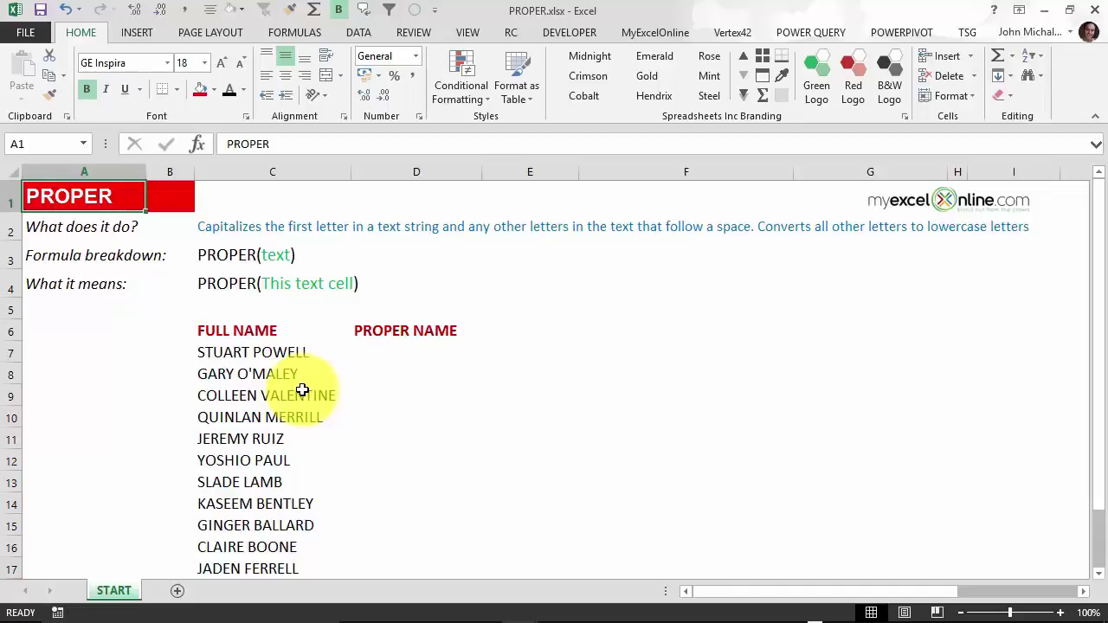
# Enter =PROPER(C7) in D7 and fill it down through D17.
pyautogui.click(375, 354)
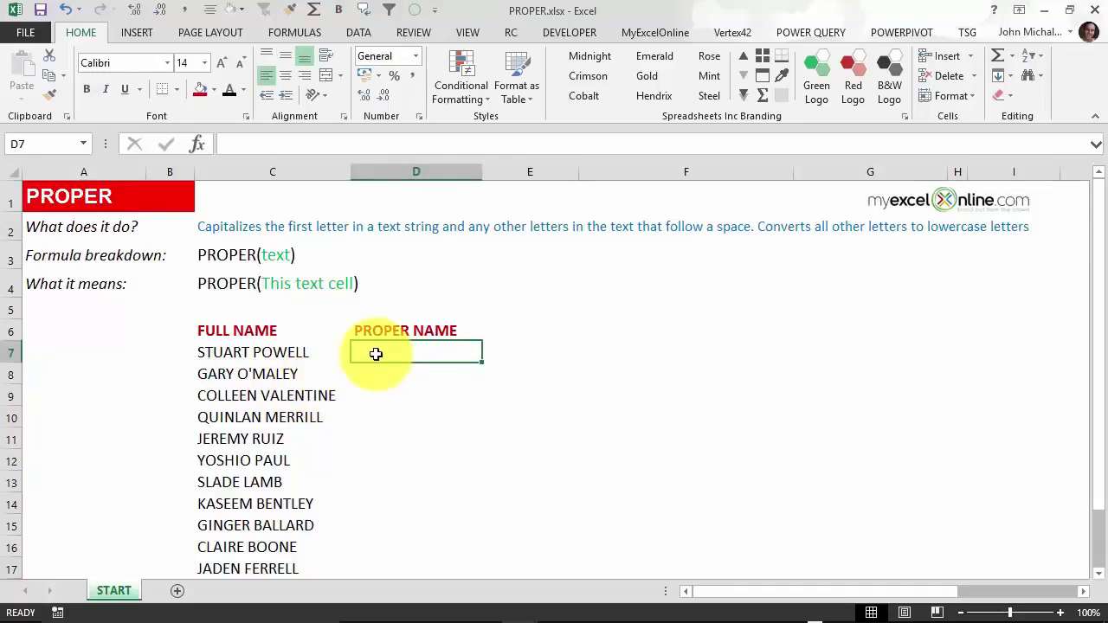
pyautogui.write('=PROPER(')
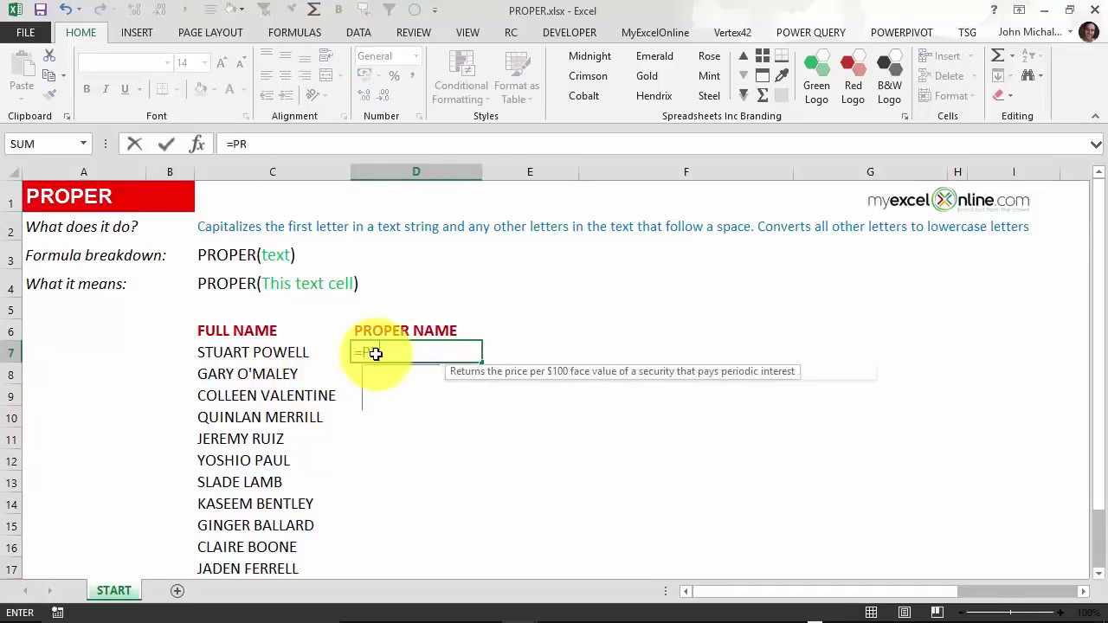
pyautogui.click(298, 350)
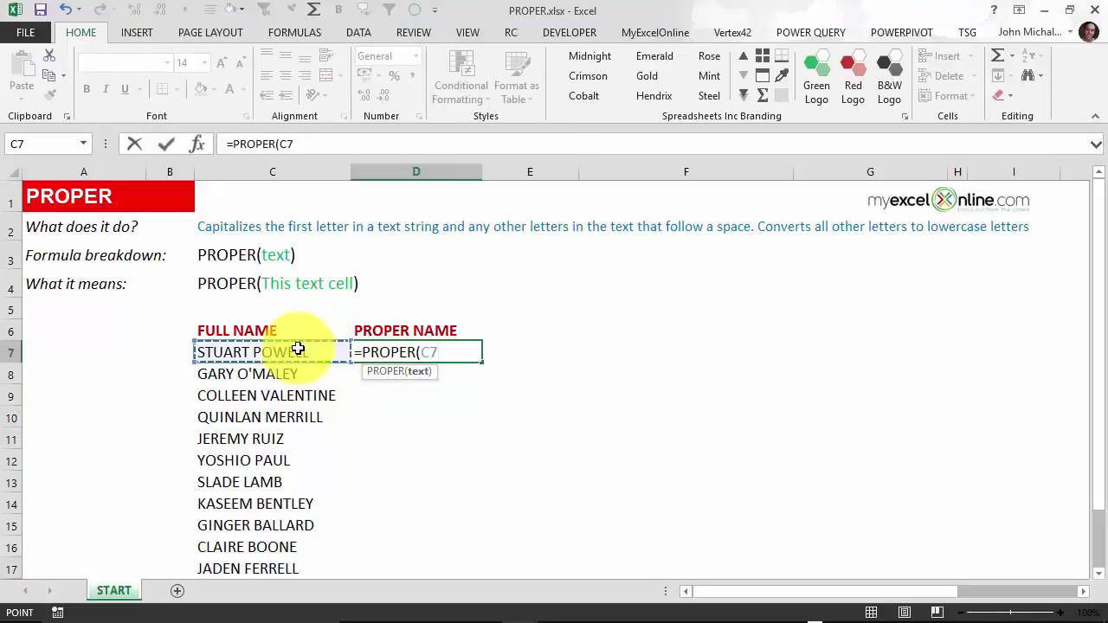
pyautogui.write(')')
pyautogui.press('Return')
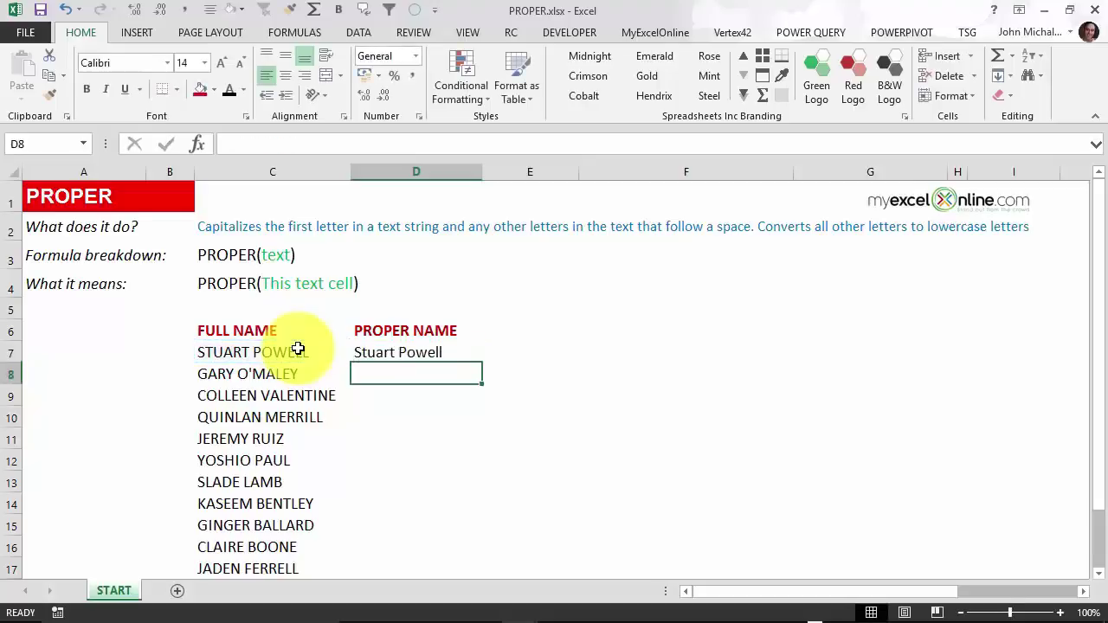
pyautogui.click(373, 349)
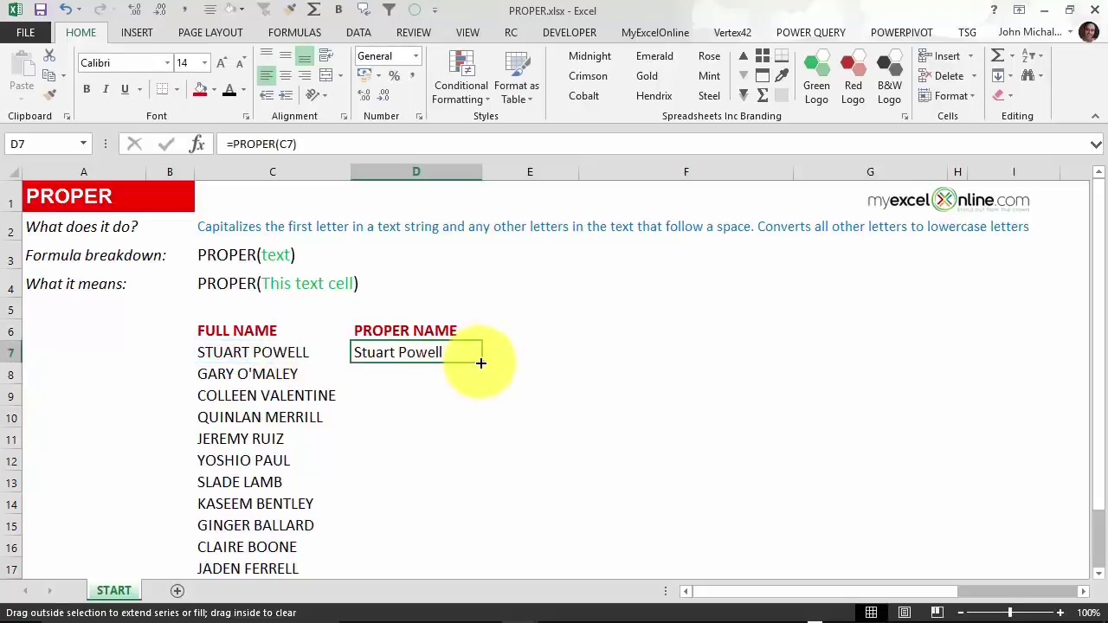
pyautogui.doubleClick(480, 372)
pyautogui.click(500, 355)
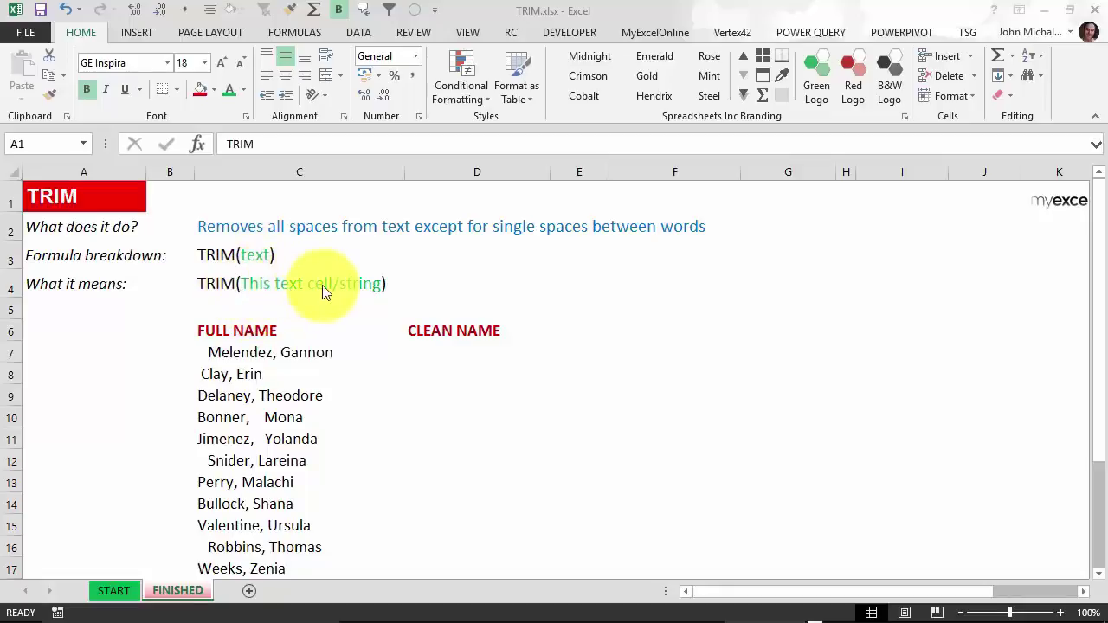
# Inspect the stray spaces in the Melendez, Clay and Bonner full-name entries.
pyautogui.click(286, 351)
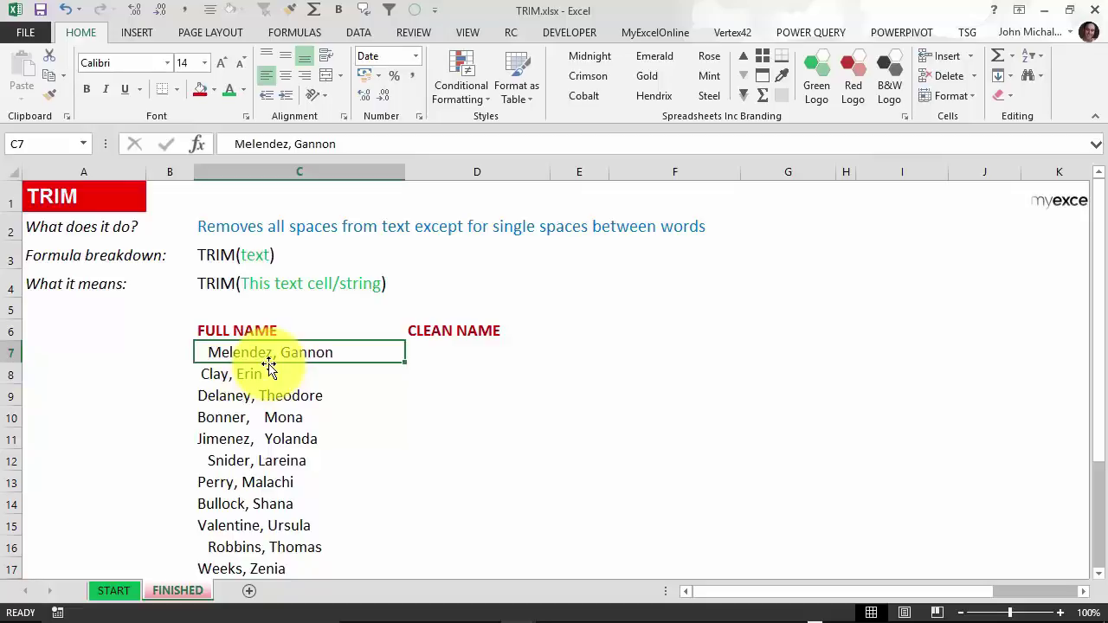
pyautogui.click(277, 374)
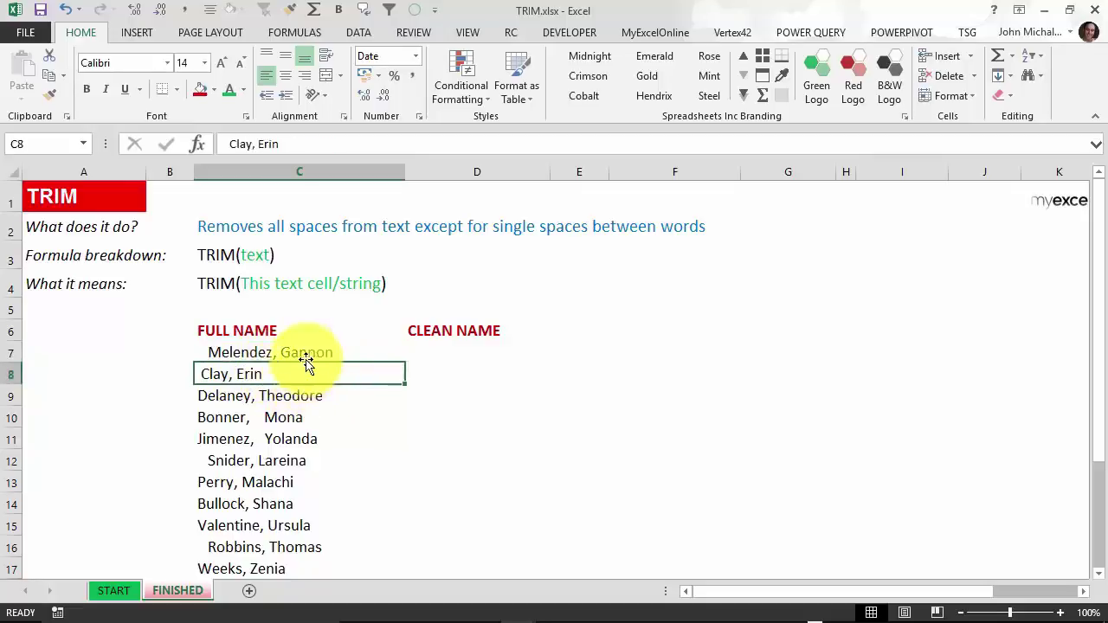
pyautogui.click(284, 413)
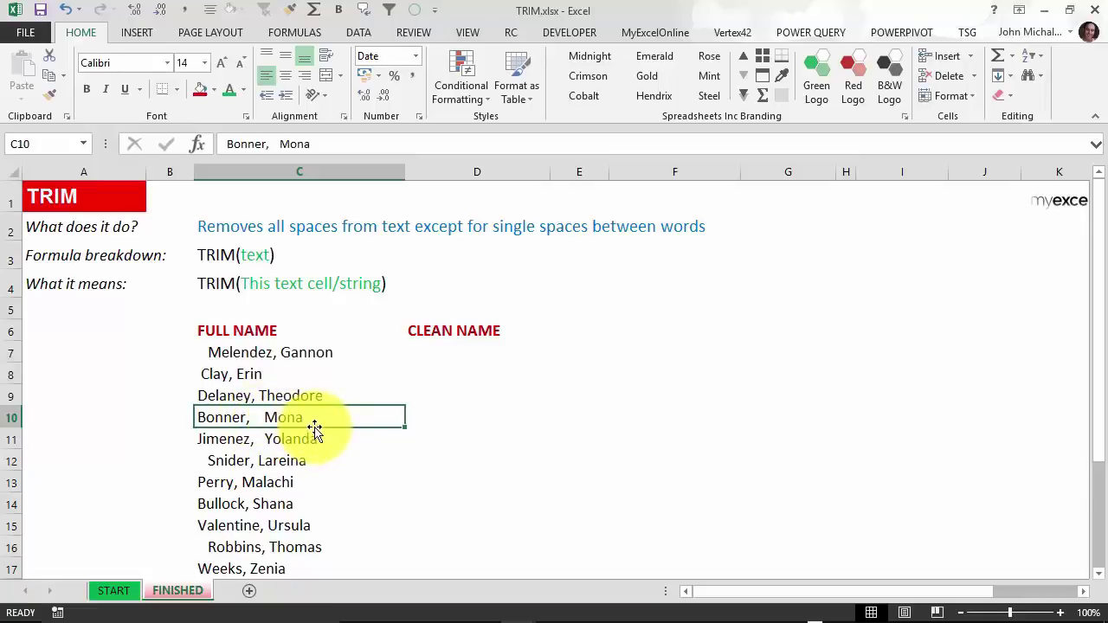
pyautogui.scroll(-1, 303, 348)
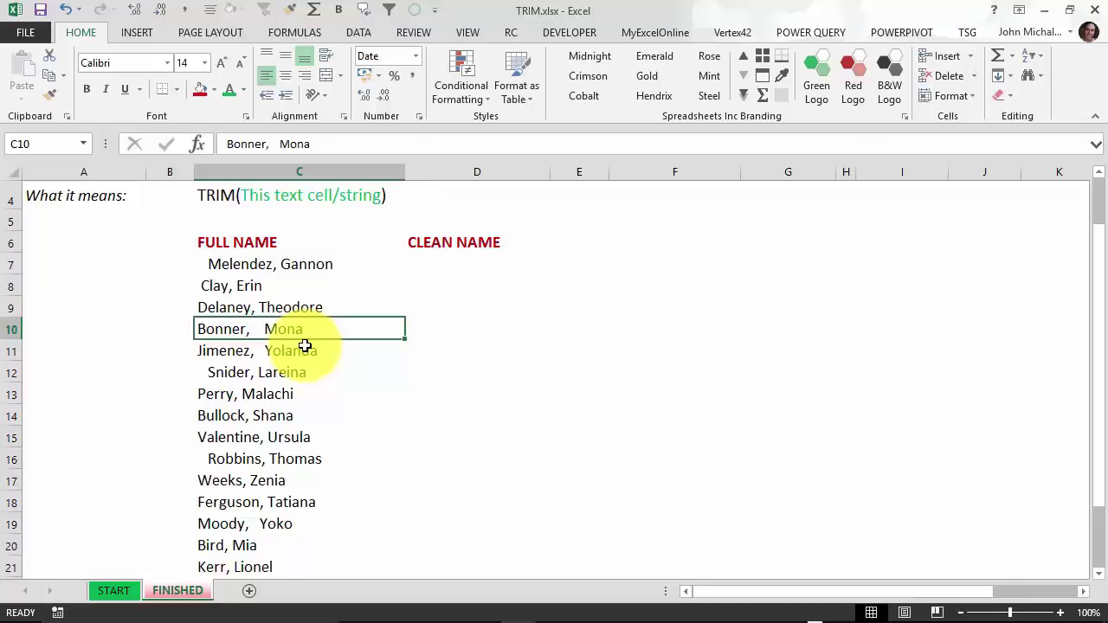
# Sort the FULL NAME list A to Z, then move to the first CLEAN NAME cell.
pyautogui.click(280, 264)
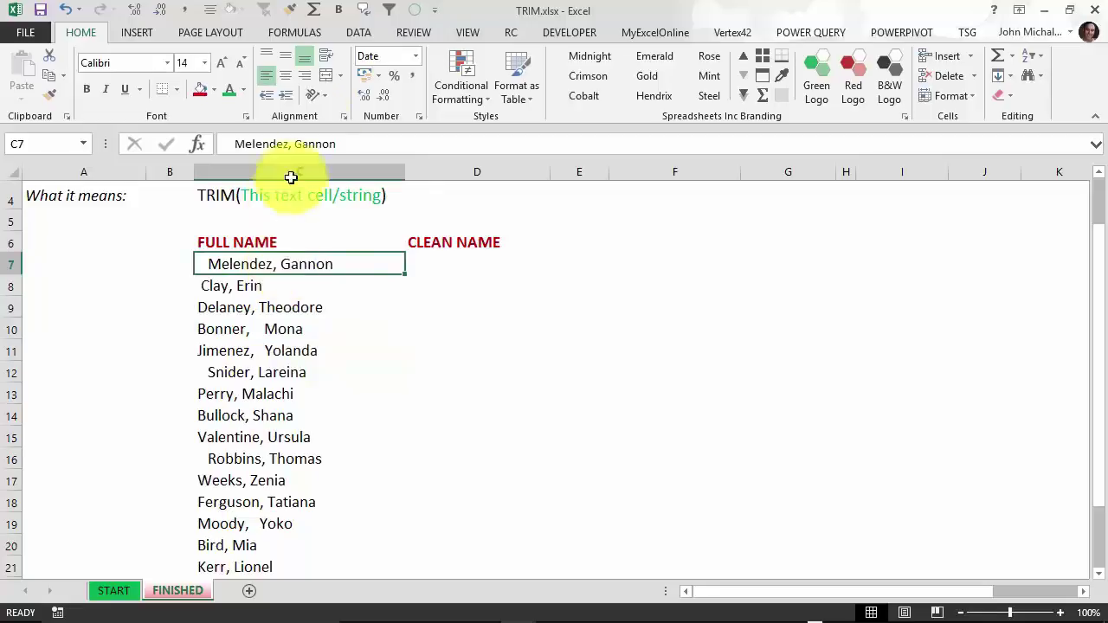
pyautogui.click(362, 32)
pyautogui.click(361, 63)
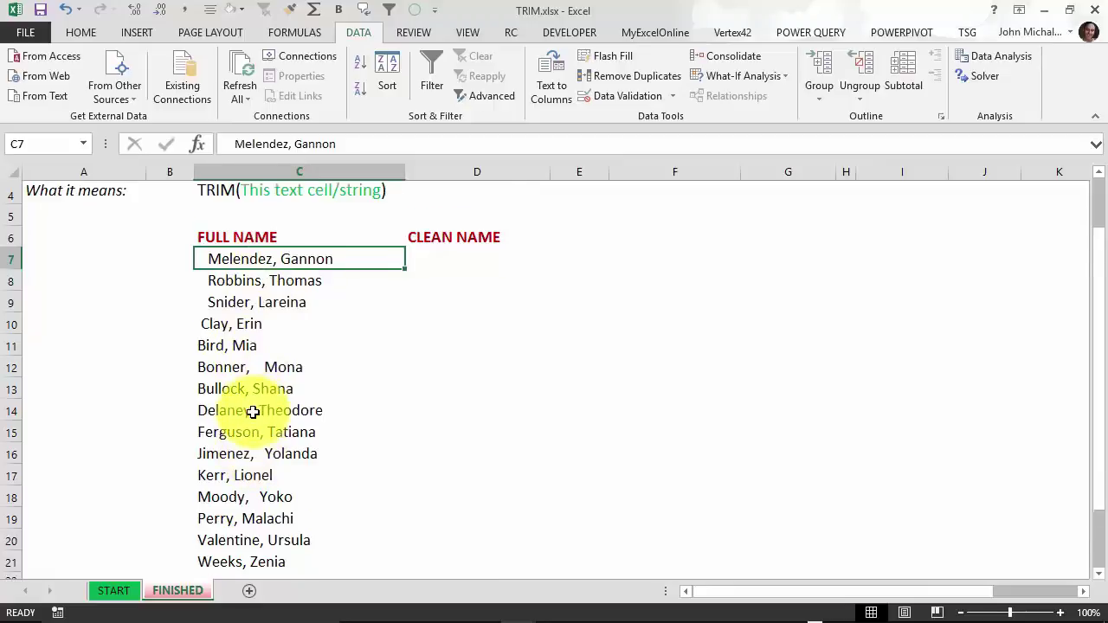
pyautogui.scroll(-1, 252, 415)
pyautogui.scroll(1, 254, 396)
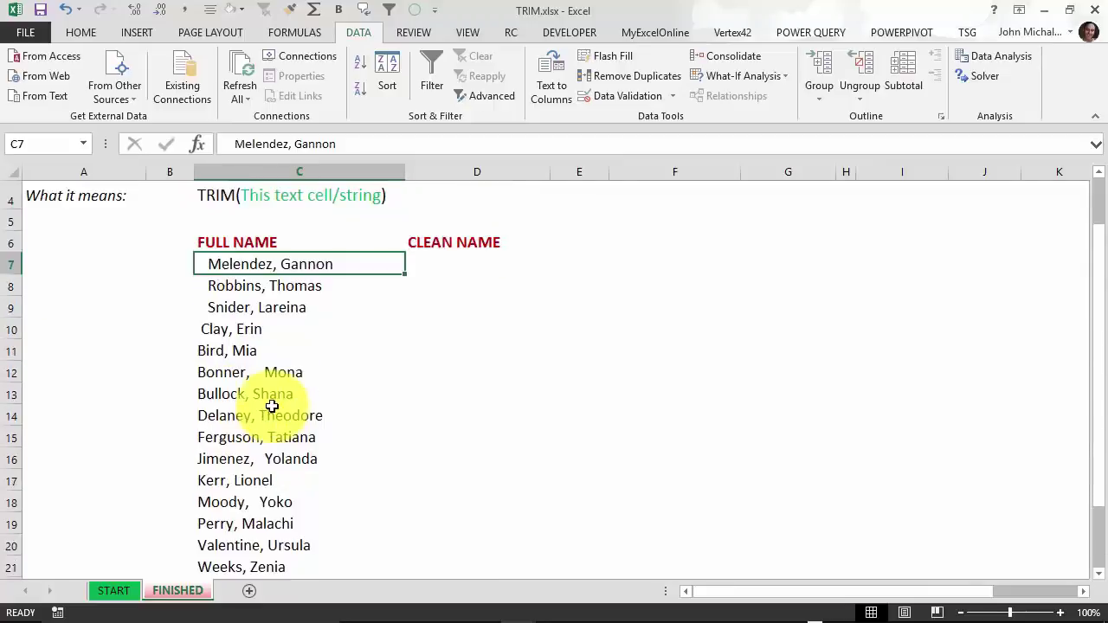
pyautogui.scroll(1, 311, 385)
pyautogui.press('Right')
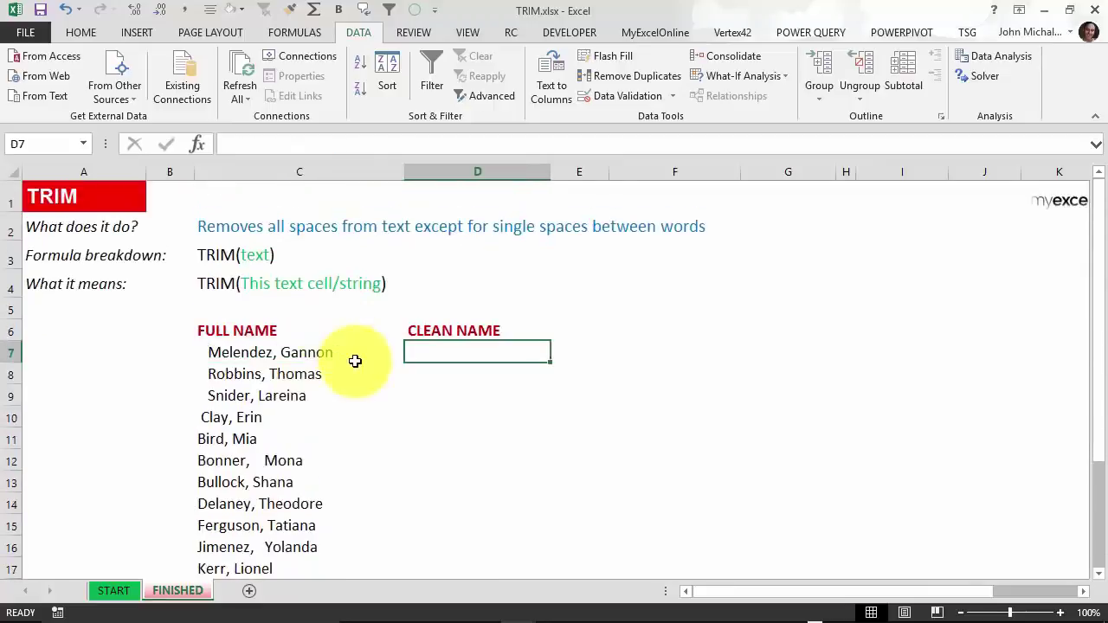
pyautogui.click(271, 352)
pyautogui.press('F2')
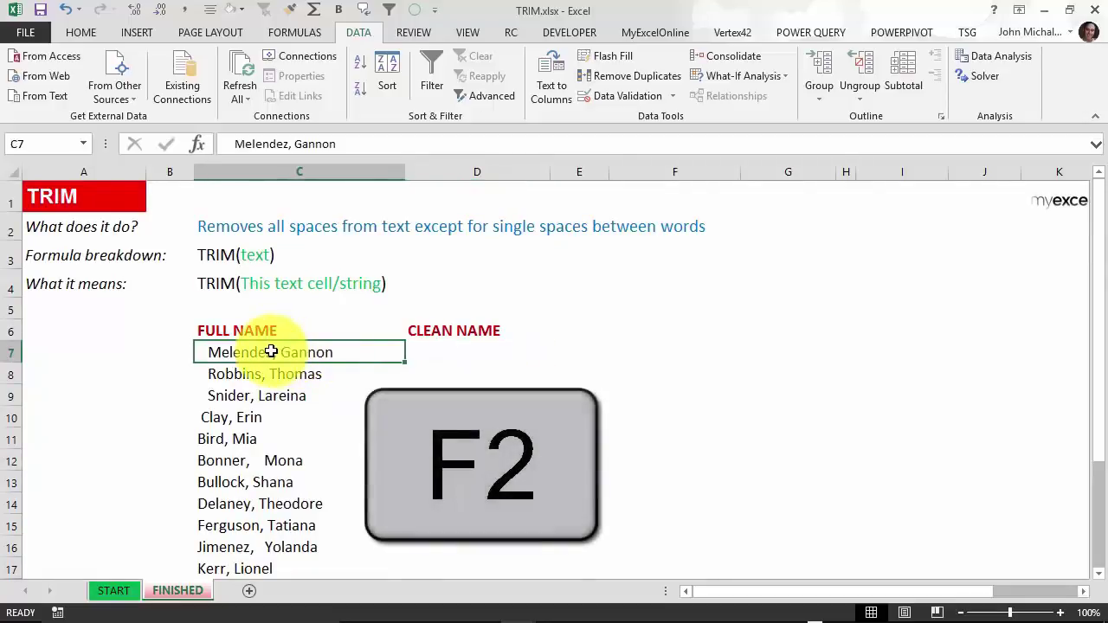
pyautogui.moveTo(207, 351); pyautogui.dragTo(173, 353)
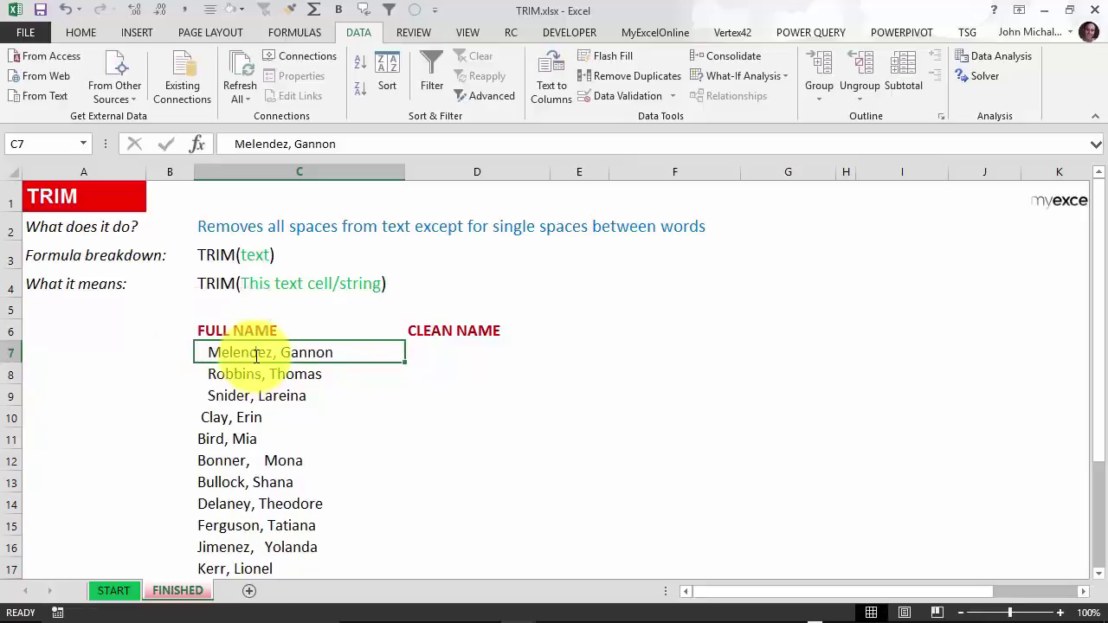
pyautogui.click(256, 374)
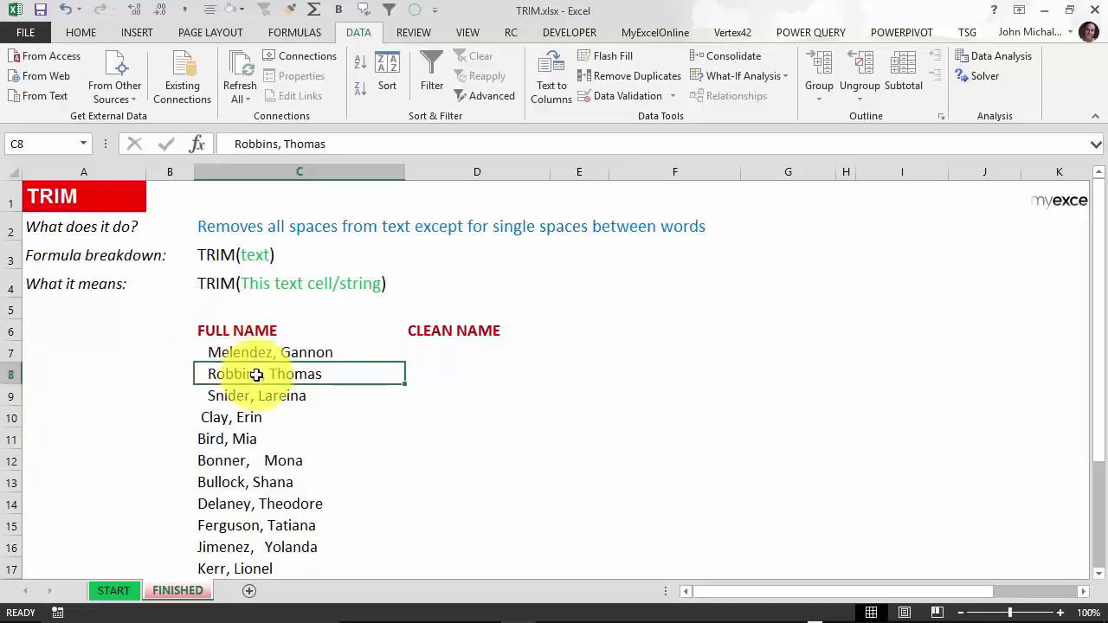
pyautogui.doubleClick(339, 374)
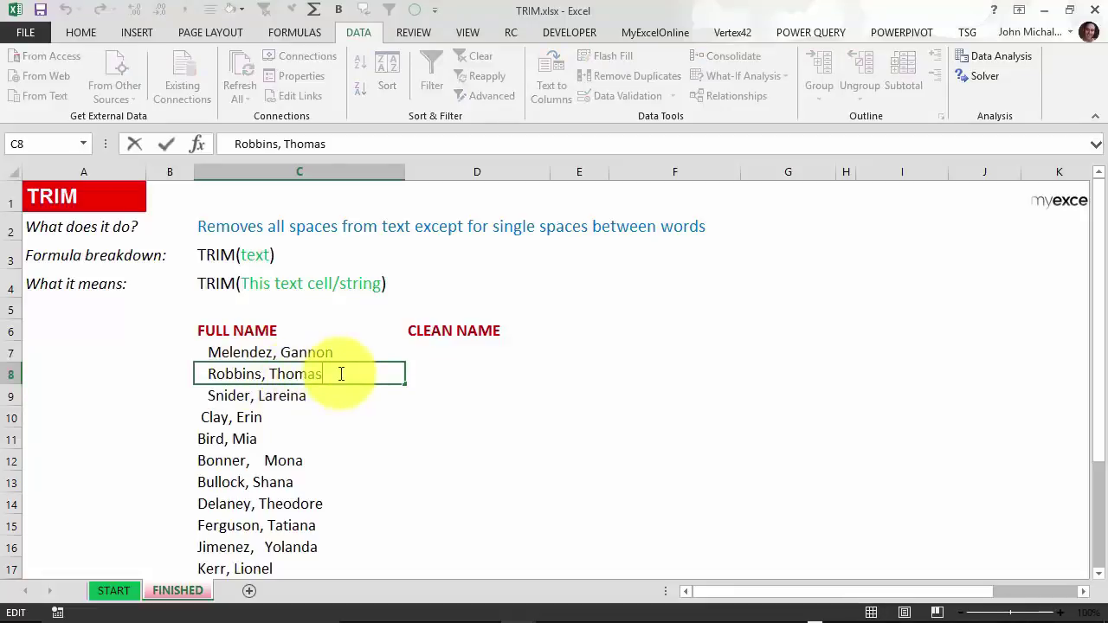
pyautogui.click(197, 375)
pyautogui.moveTo(197, 375); pyautogui.dragTo(207, 376)
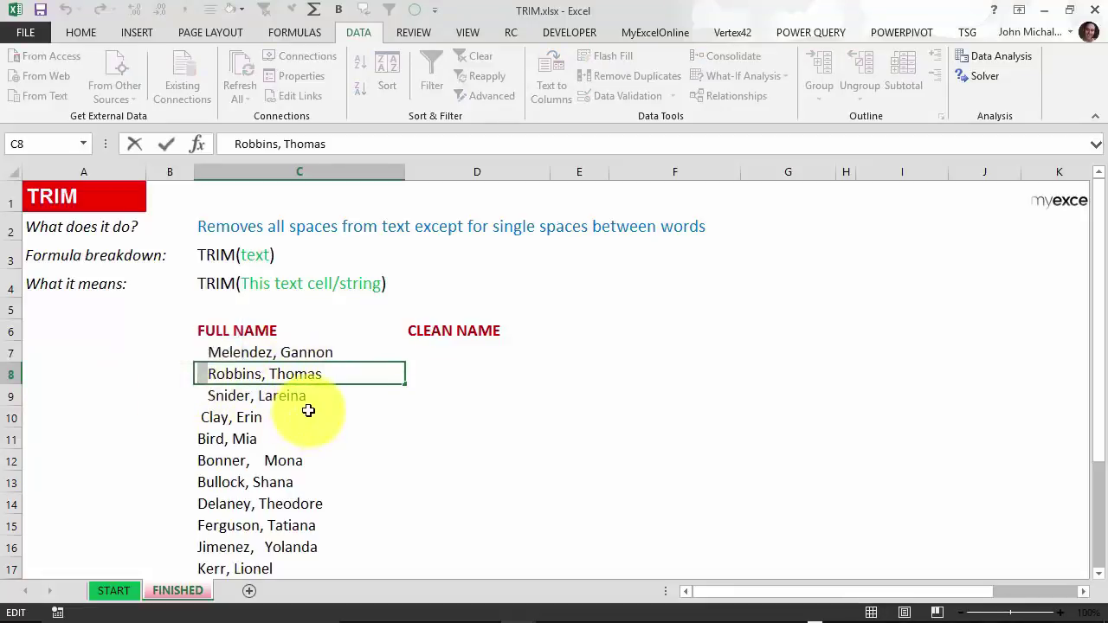
pyautogui.press('Escape')
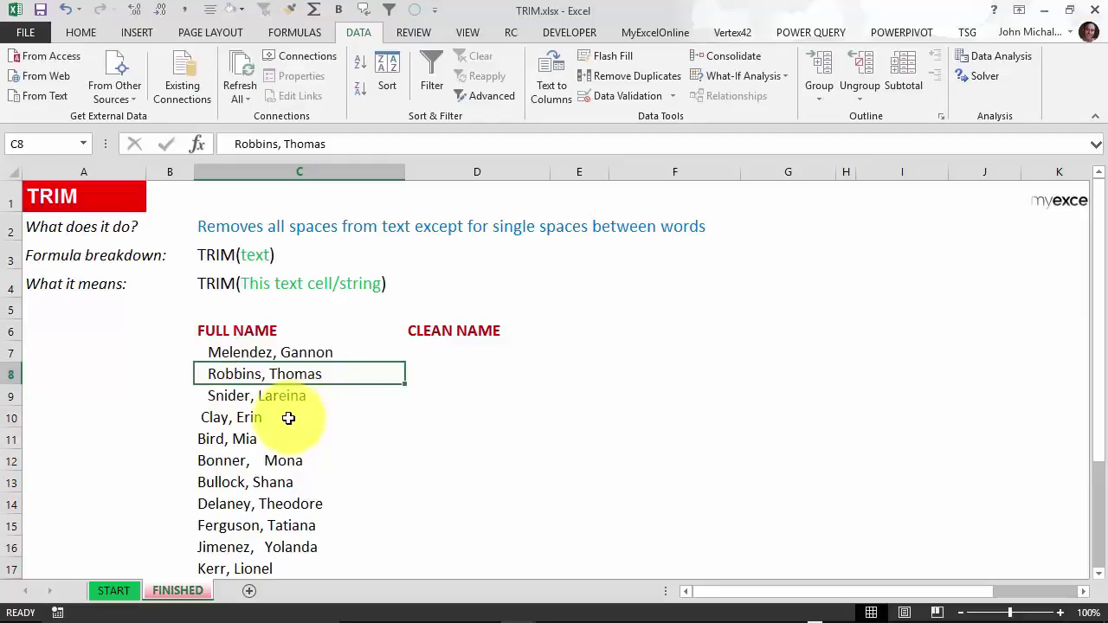
pyautogui.click(288, 418)
pyautogui.doubleClick(288, 418)
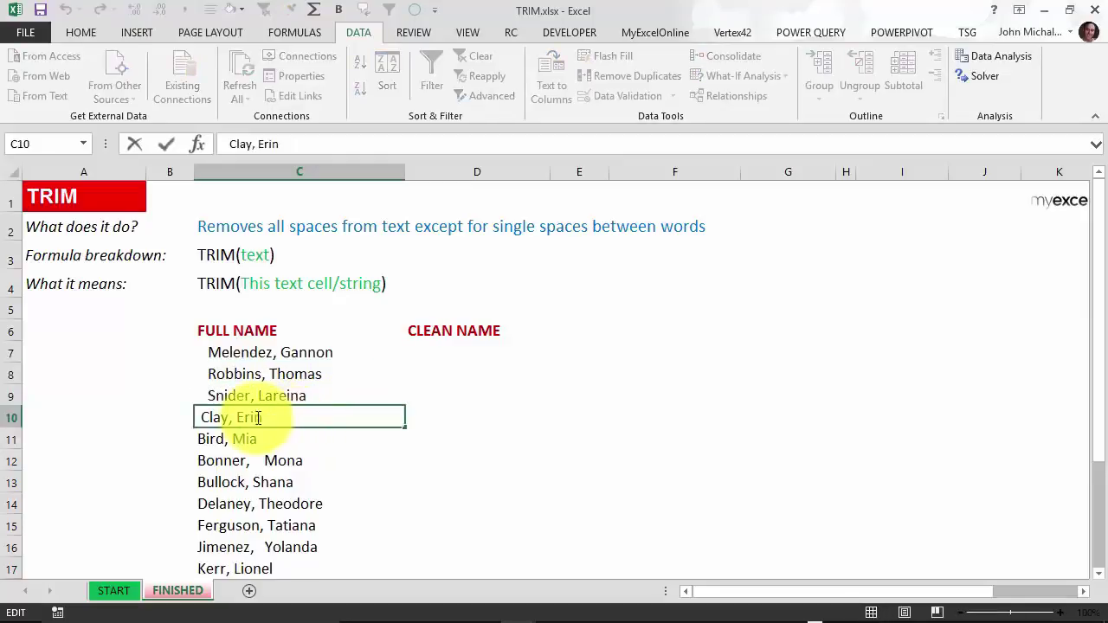
pyautogui.moveTo(184, 417); pyautogui.dragTo(201, 417)
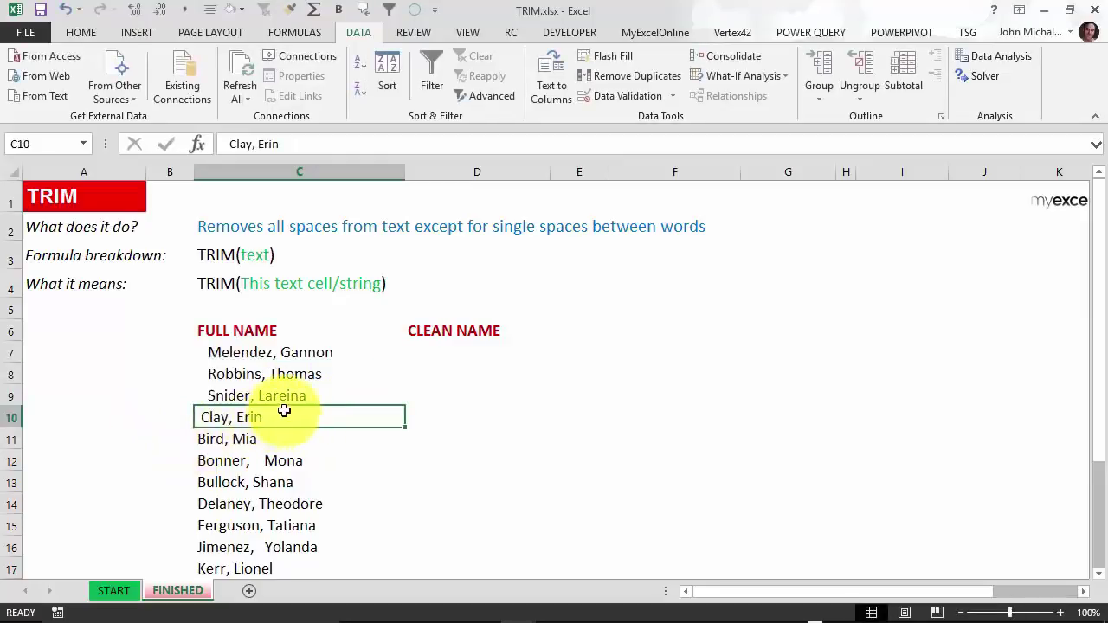
pyautogui.press('Return')
pyautogui.click(308, 501)
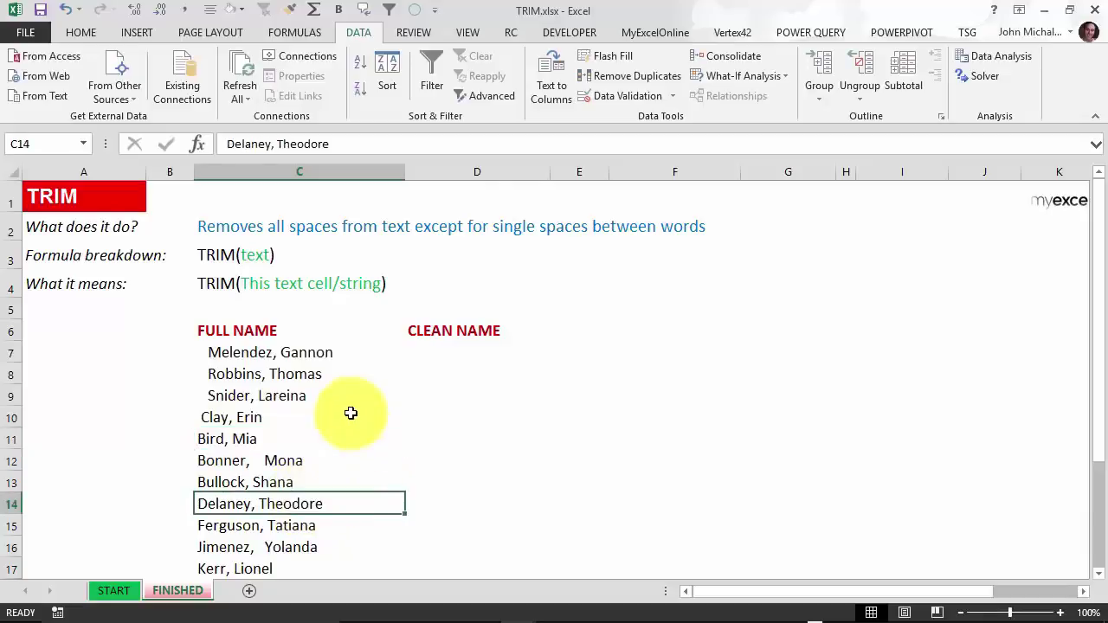
pyautogui.press('F2')
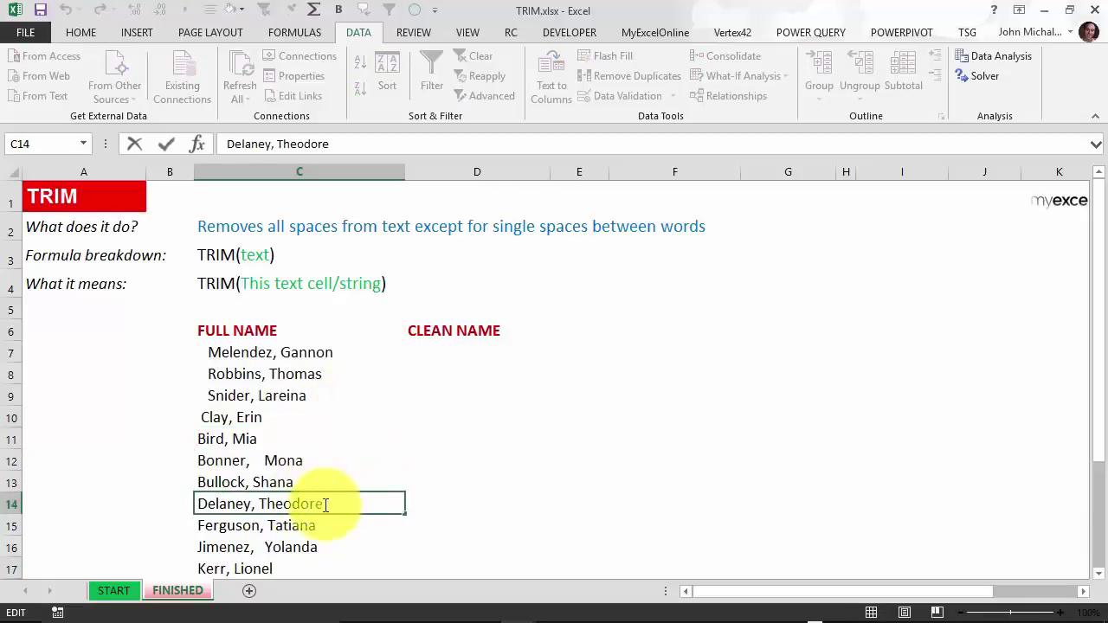
pyautogui.doubleClick(357, 504)
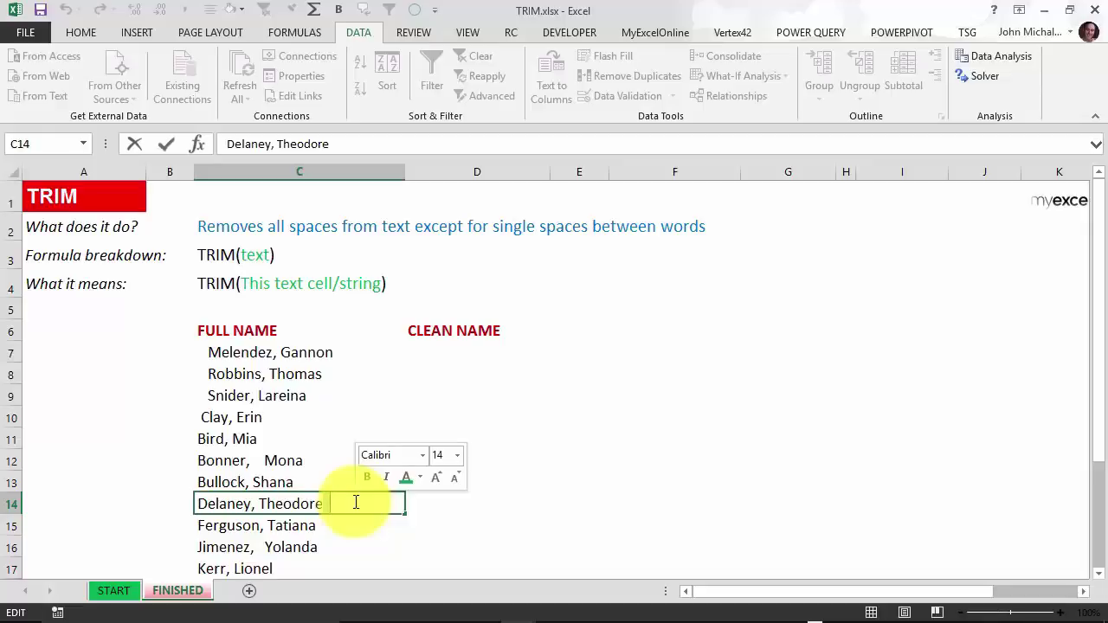
pyautogui.press('Escape')
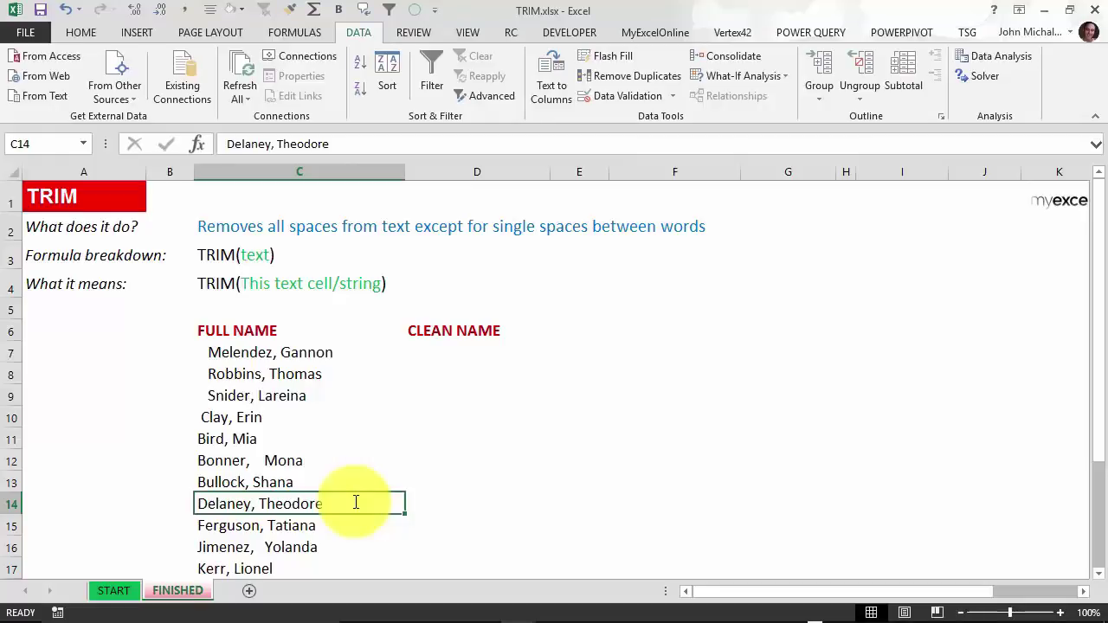
pyautogui.doubleClick(356, 502)
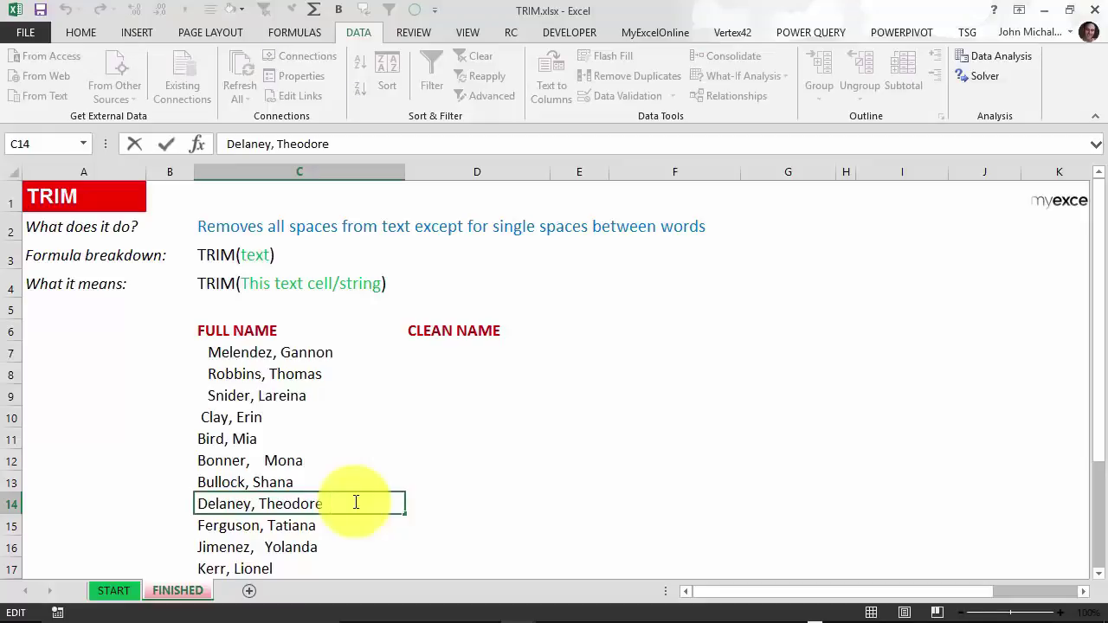
pyautogui.press('Escape')
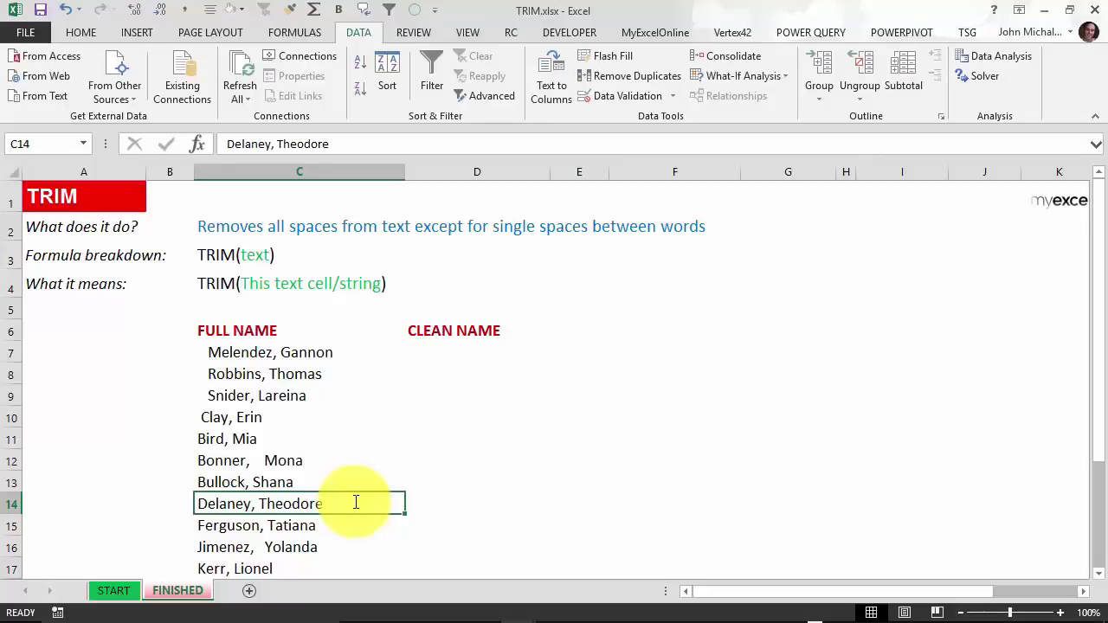
pyautogui.scroll(-2, 354, 428)
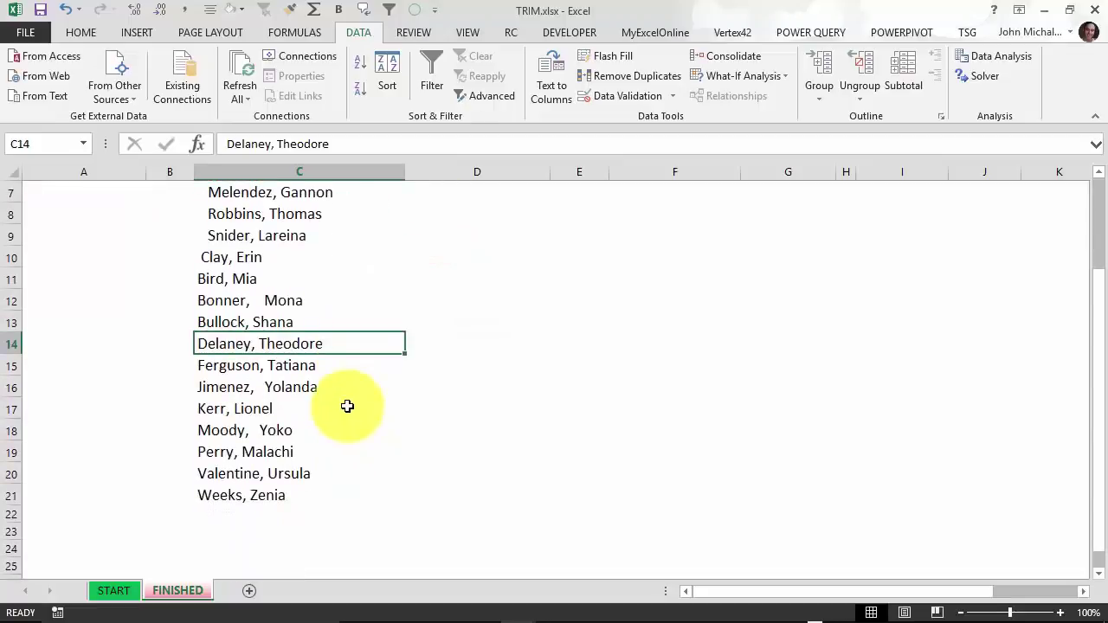
pyautogui.scroll(1, 347, 406)
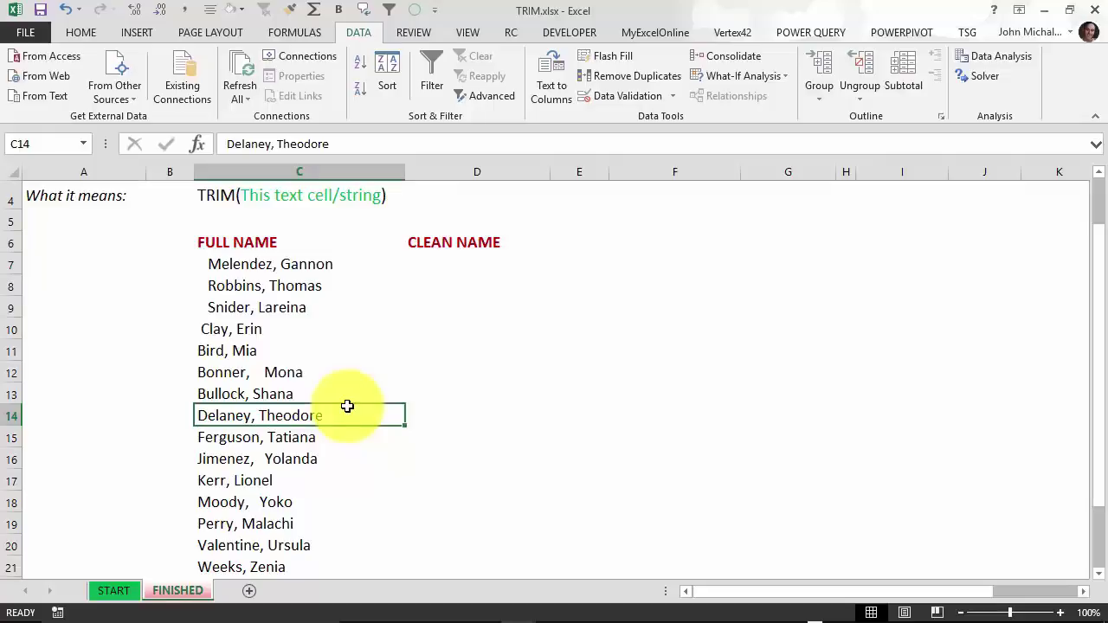
# Enter =TRIM(C7) in D7.
pyautogui.click(463, 268)
pyautogui.write('TRIM(')
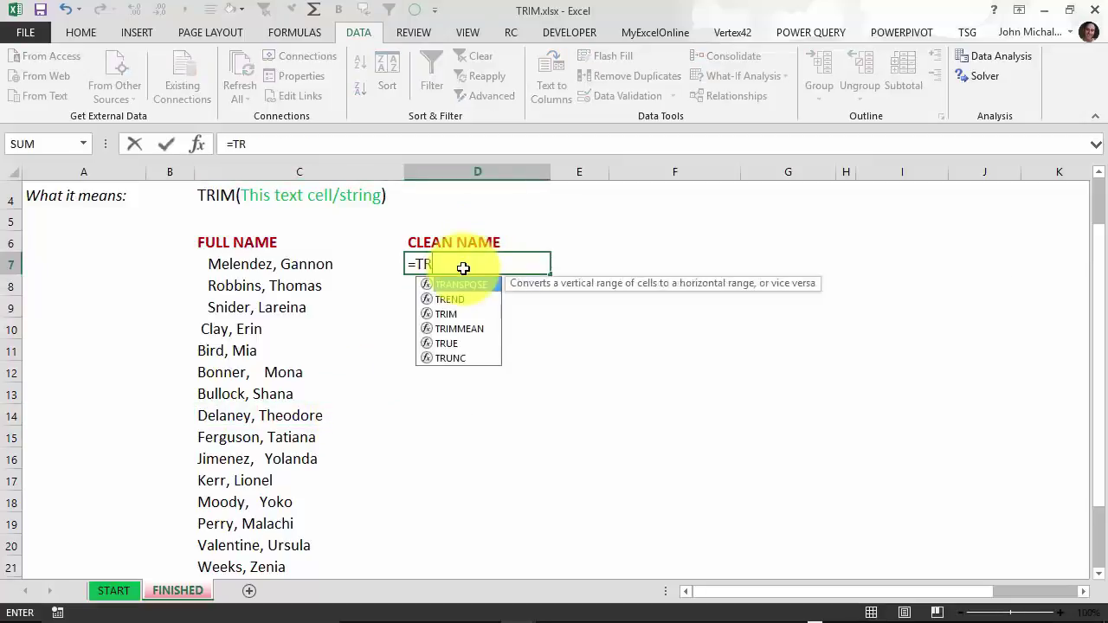
pyautogui.click(301, 263)
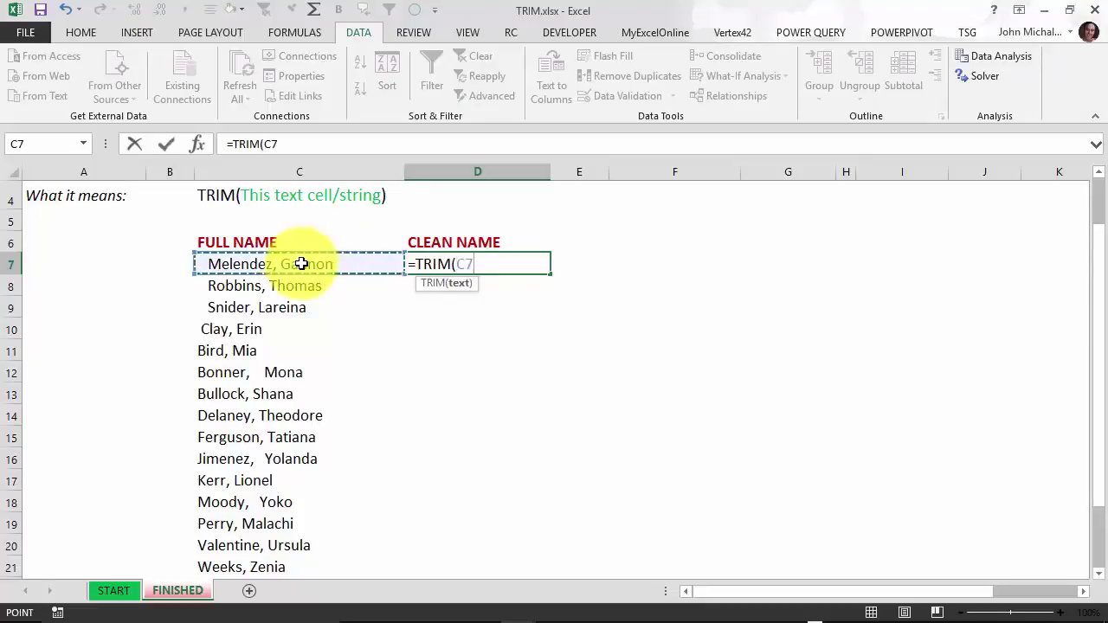
pyautogui.write(')')
pyautogui.press('Return')
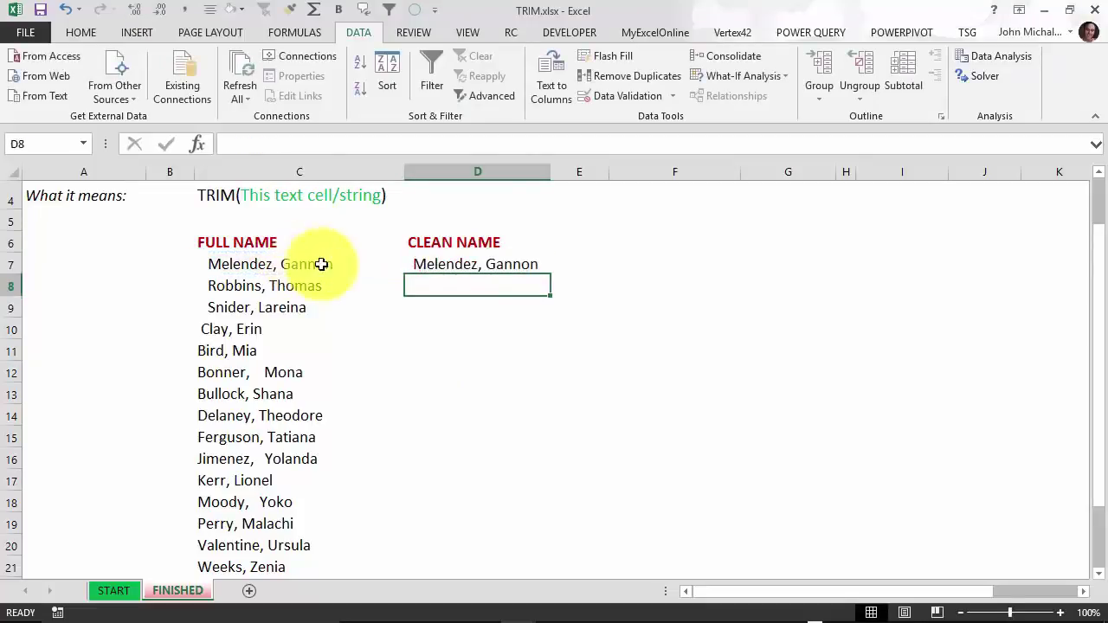
# Copy the TRIM formula down to D21 and select the cleaned names D7:D21.
pyautogui.click(528, 269)
pyautogui.doubleClick(552, 278)
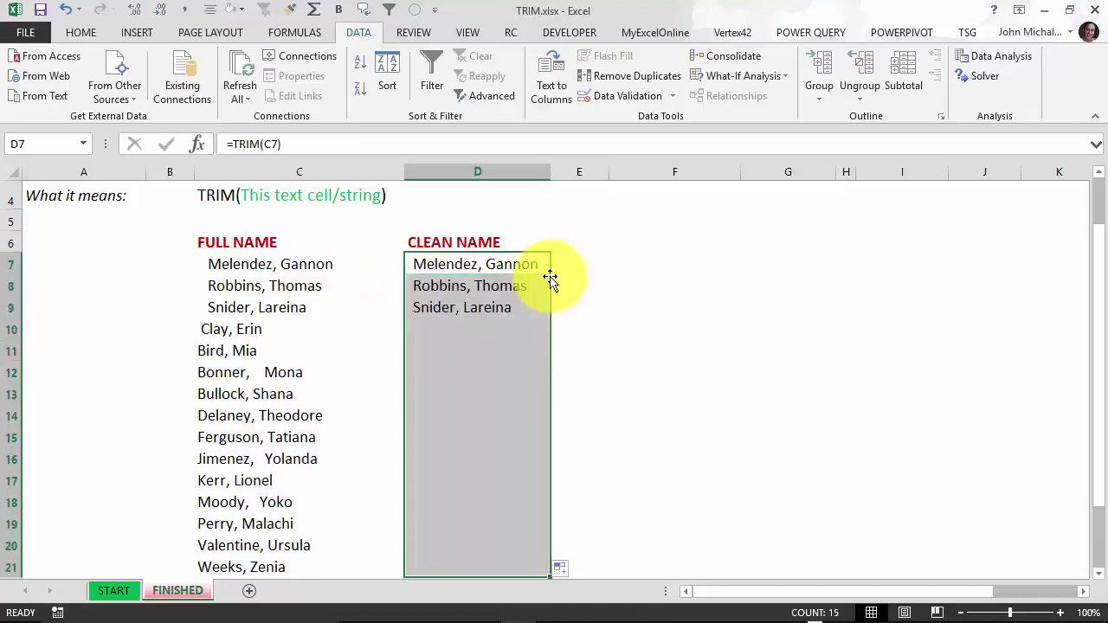
pyautogui.click(489, 286)
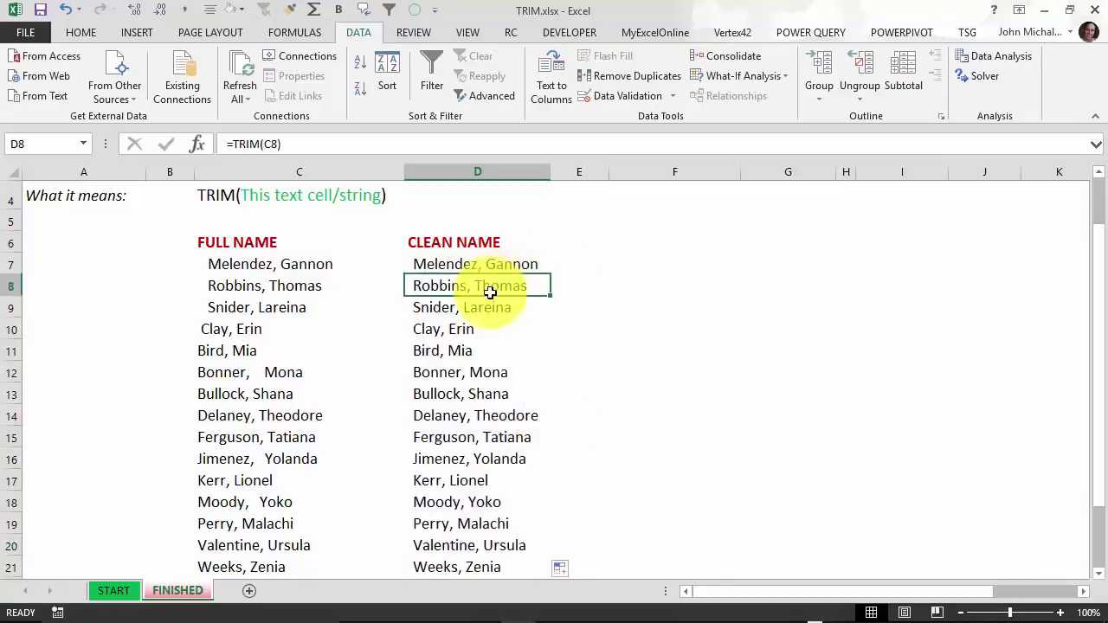
pyautogui.click(497, 265)
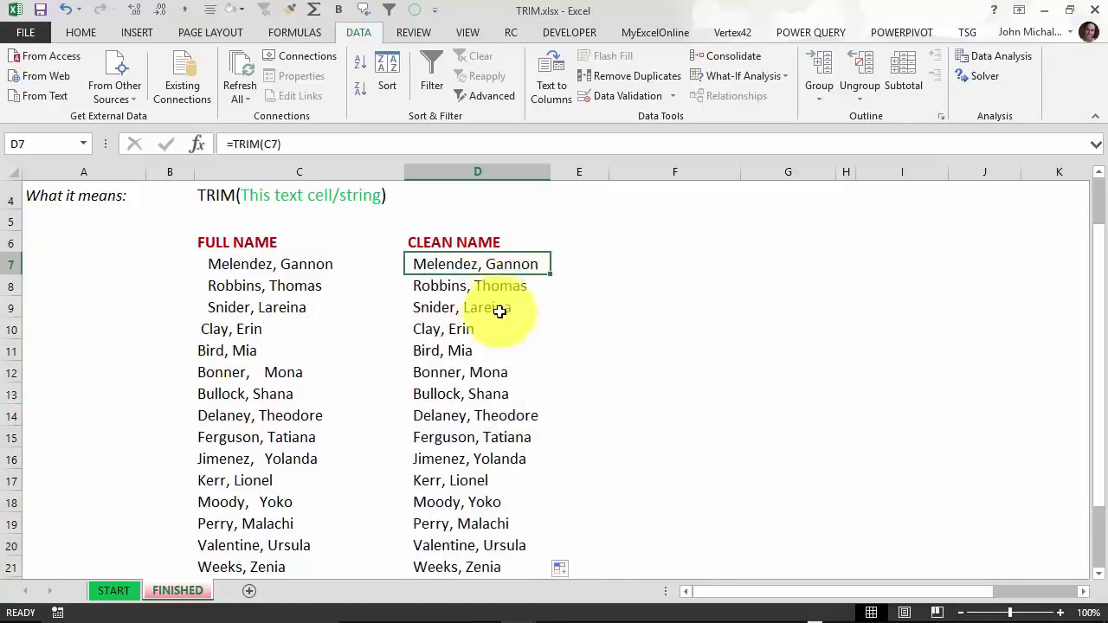
pyautogui.moveTo(494, 265); pyautogui.dragTo(510, 502)
pyautogui.scroll(2, 509, 502)
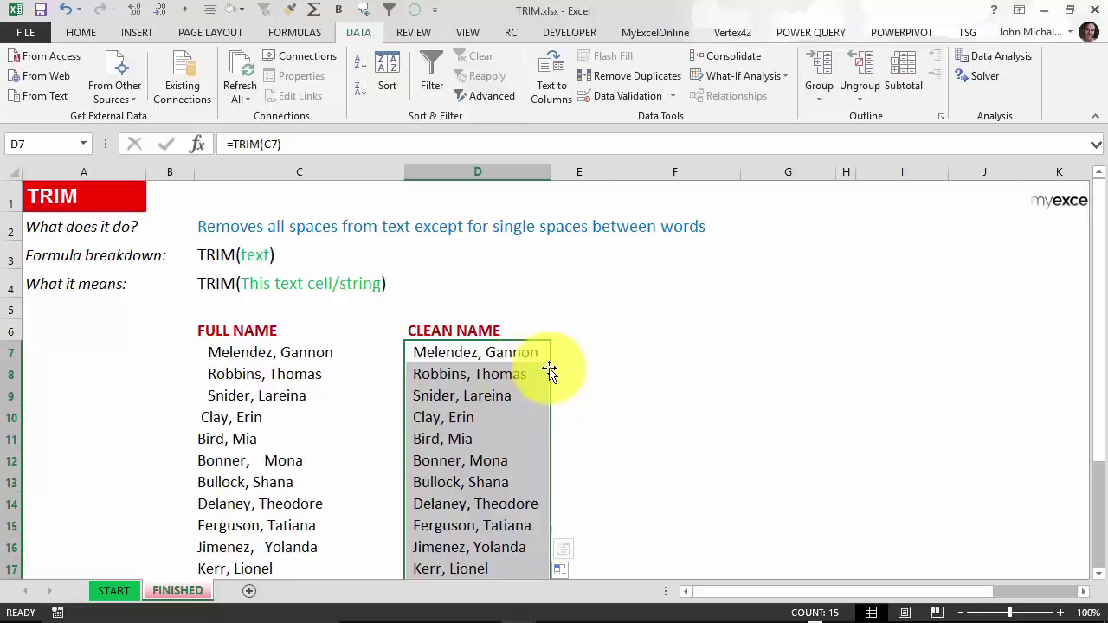
# Convert D7:D21 to values only via right-drag Copy Here, then spot-check the cleaned names.
pyautogui.moveTo(549, 371); pyautogui.dragTo(540, 366)
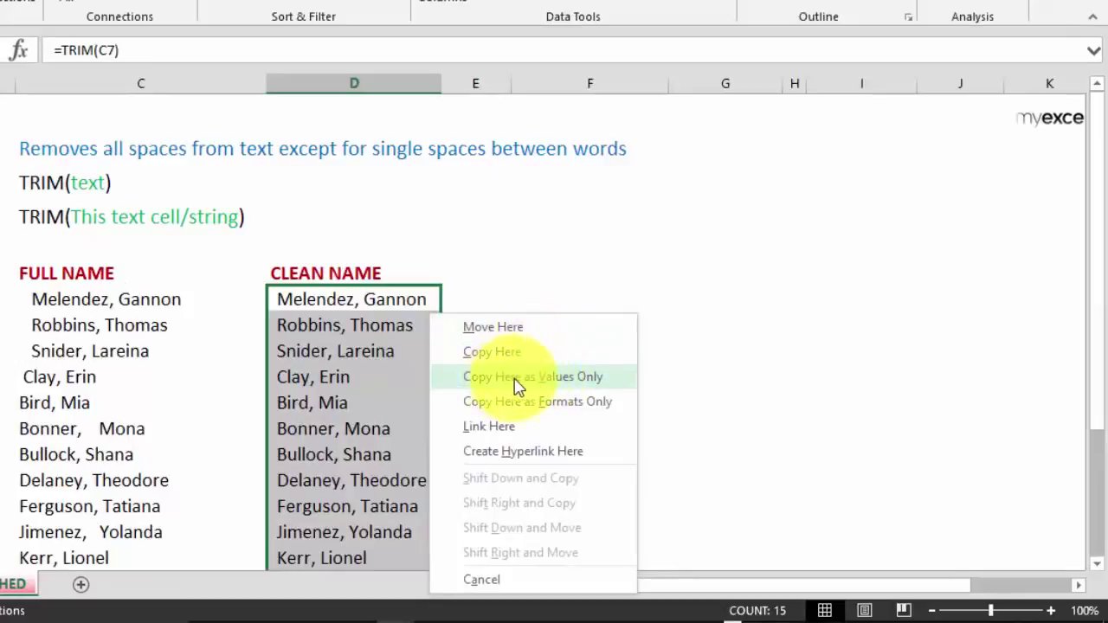
pyautogui.click(590, 389)
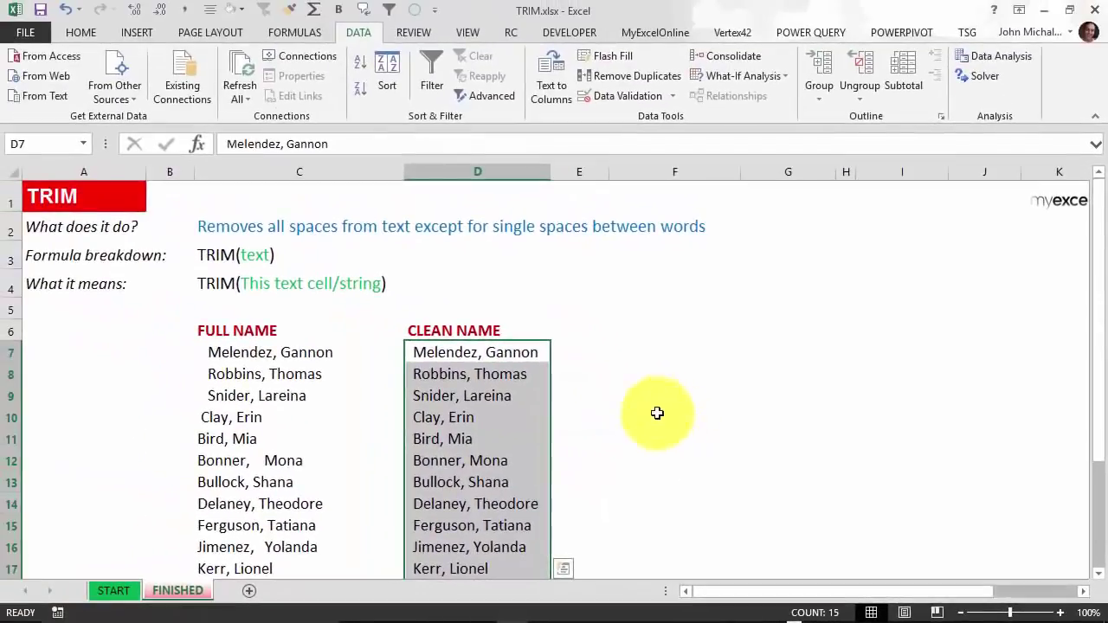
pyautogui.click(525, 354)
pyautogui.click(514, 371)
pyautogui.click(516, 392)
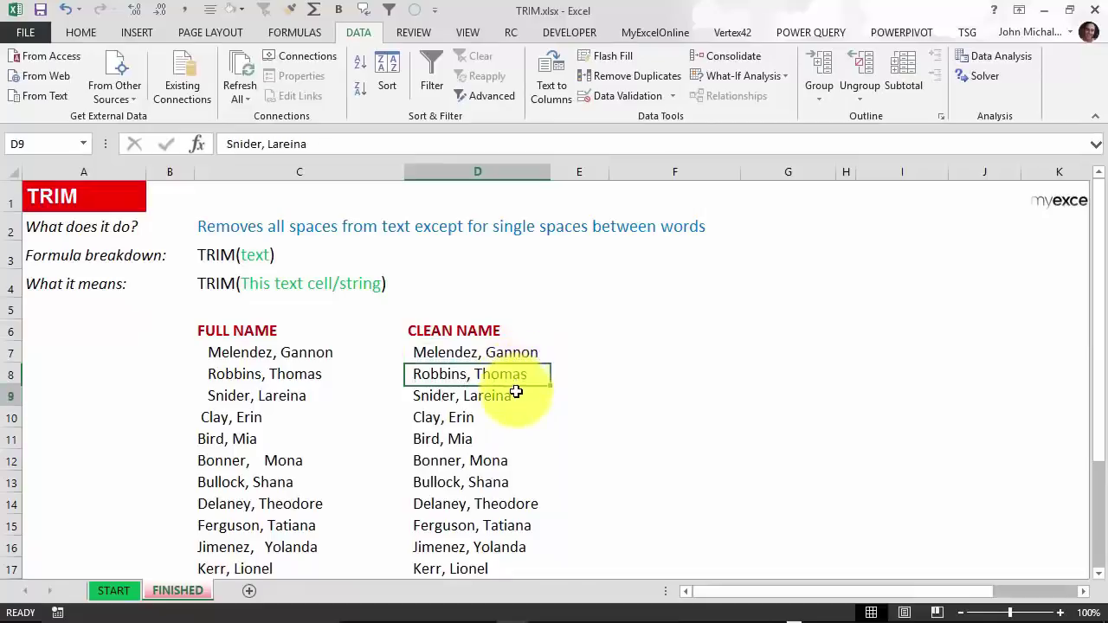
pyautogui.click(513, 412)
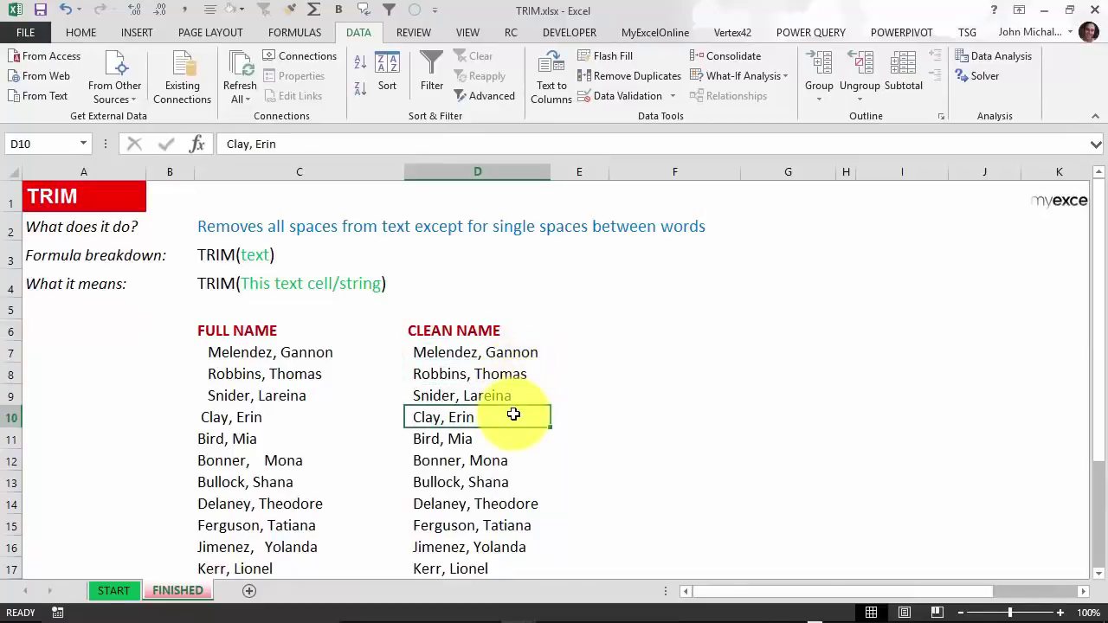
pyautogui.click(522, 349)
pyautogui.doubleClick(522, 350)
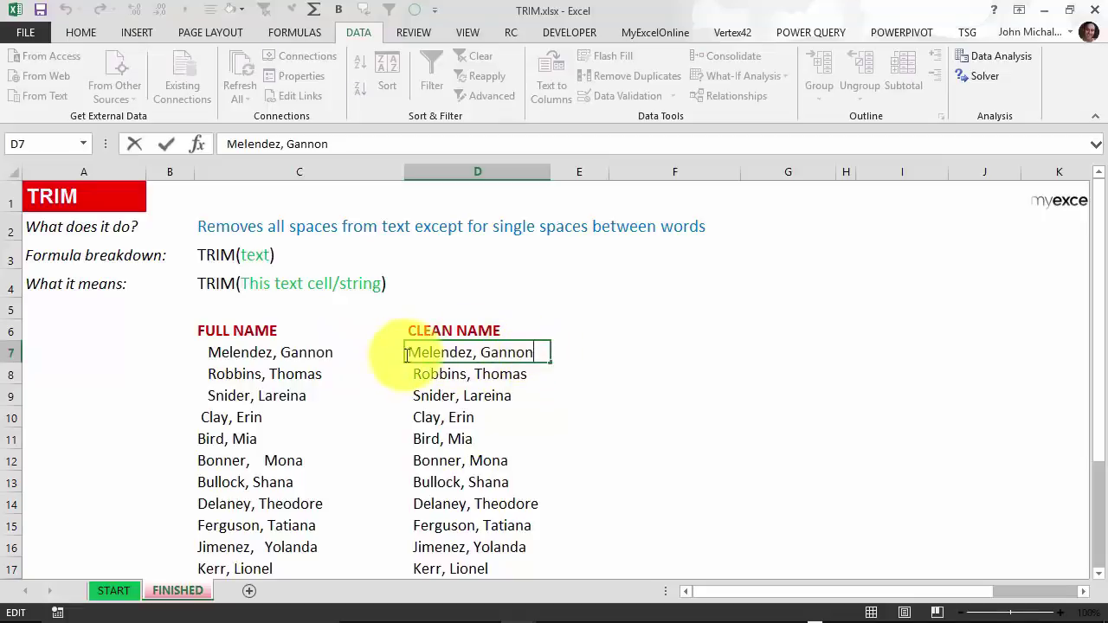
pyautogui.click(482, 374)
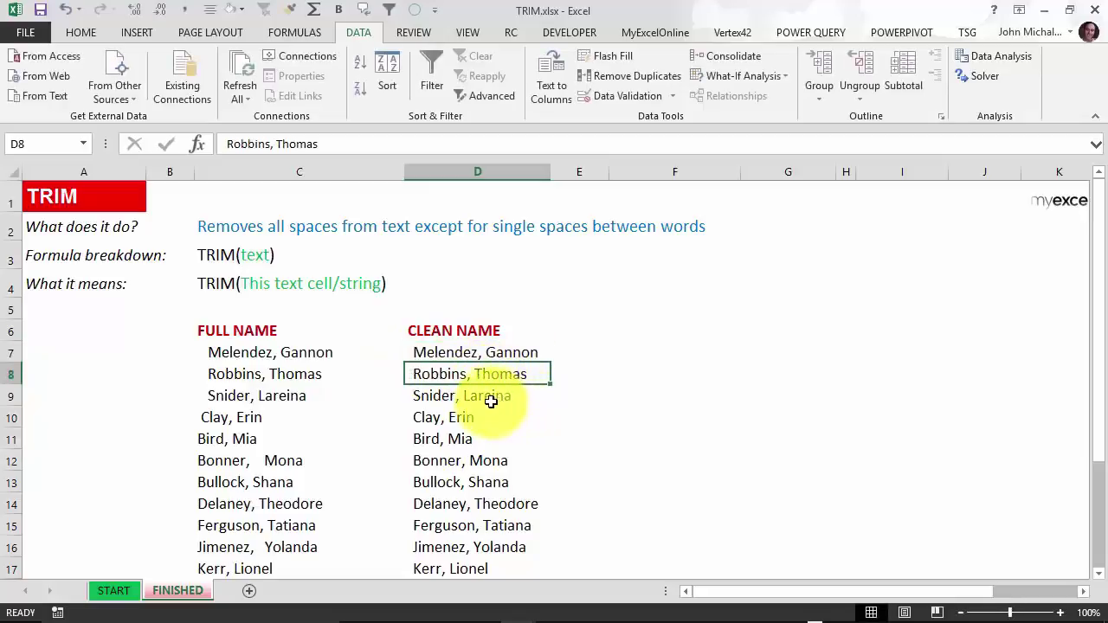
pyautogui.click(491, 401)
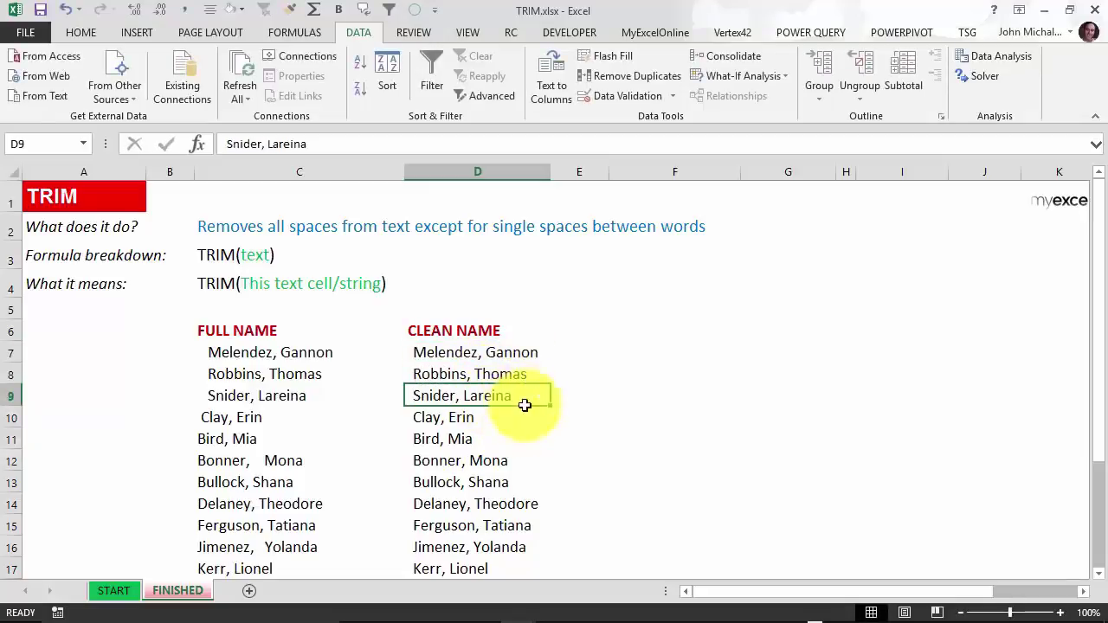
pyautogui.click(297, 460)
pyautogui.click(470, 462)
pyautogui.doubleClick(461, 459)
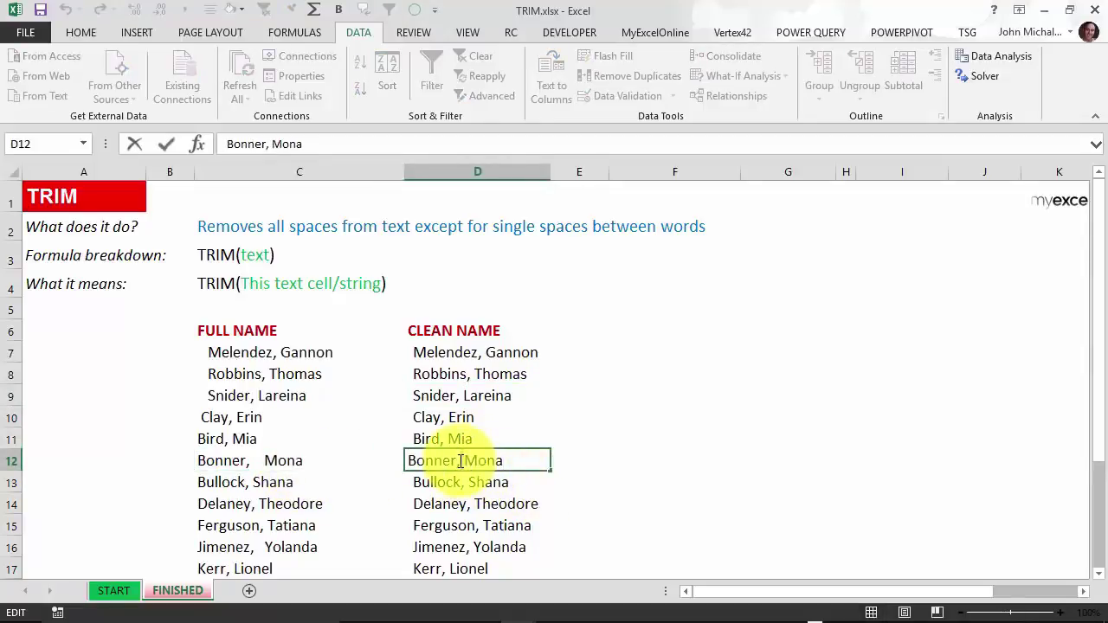
pyautogui.doubleClick(460, 461)
pyautogui.press('Escape')
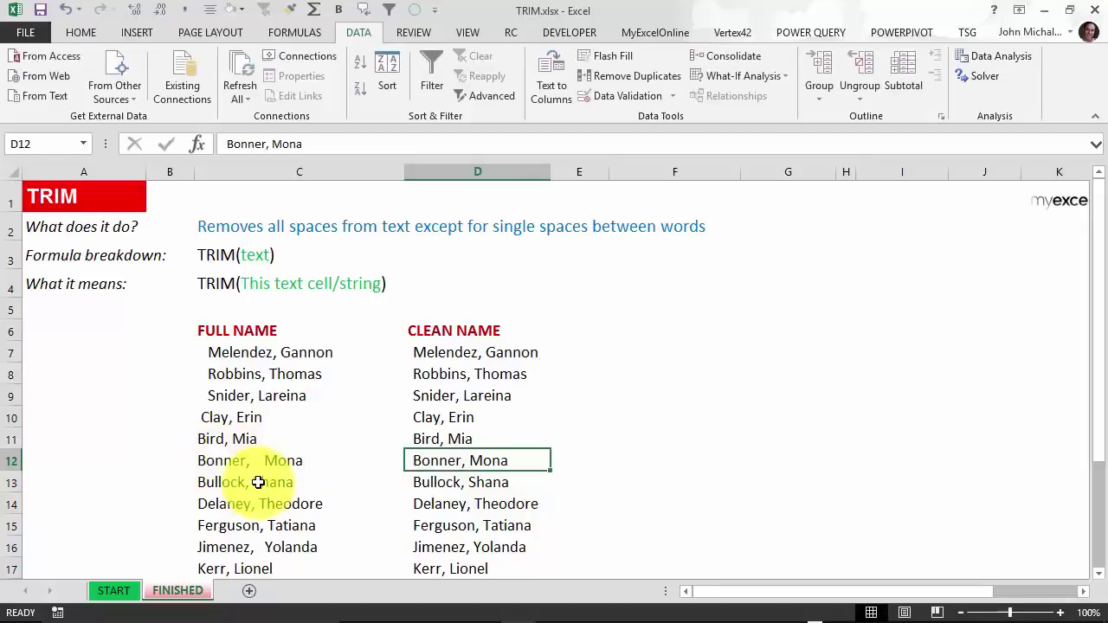
pyautogui.click(467, 353)
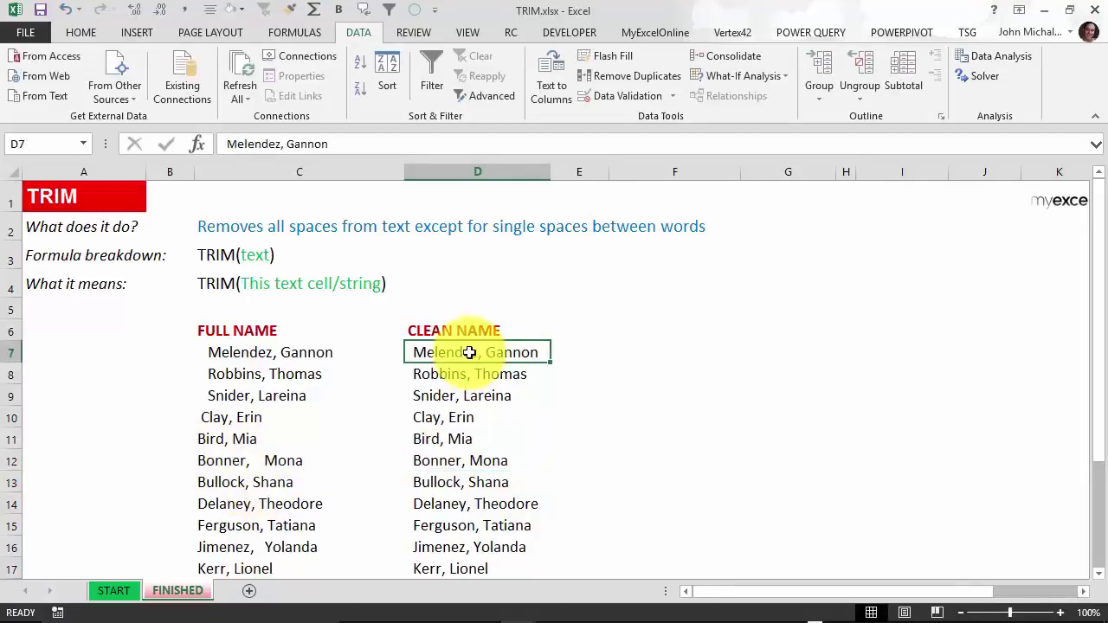
# Sort the name list A to Z from the Data tab.
pyautogui.click(359, 57)
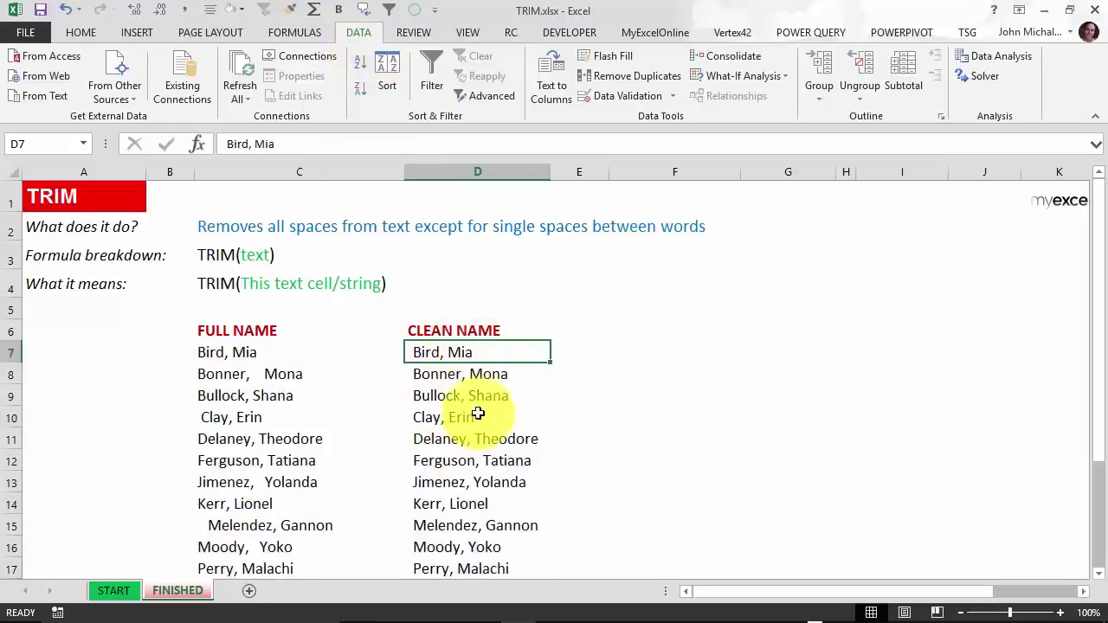
pyautogui.scroll(-2, 477, 414)
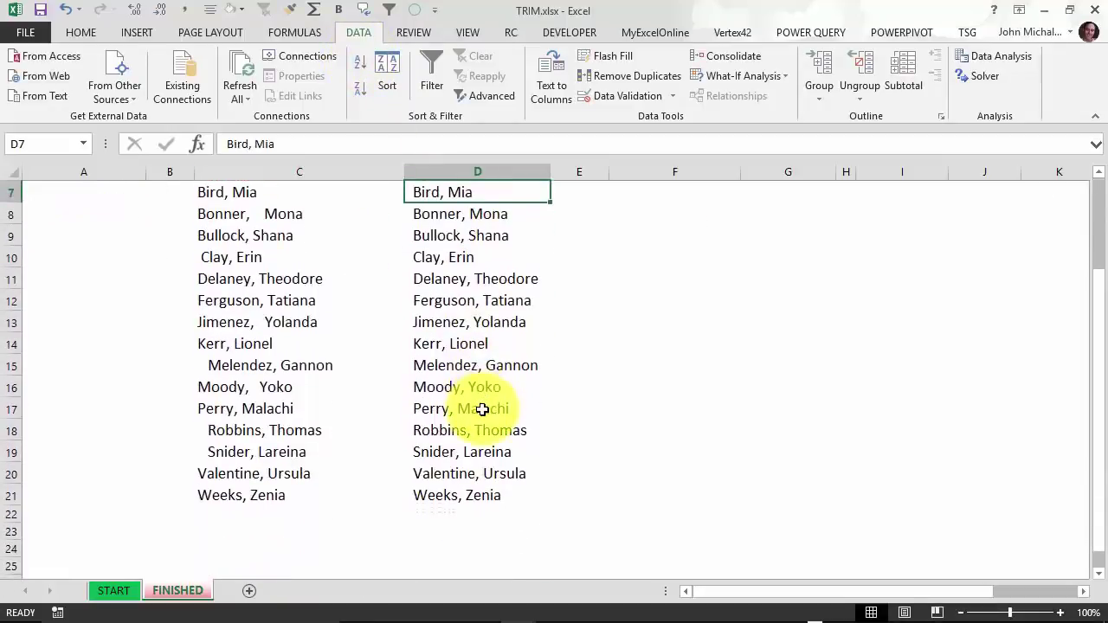
pyautogui.scroll(1, 482, 410)
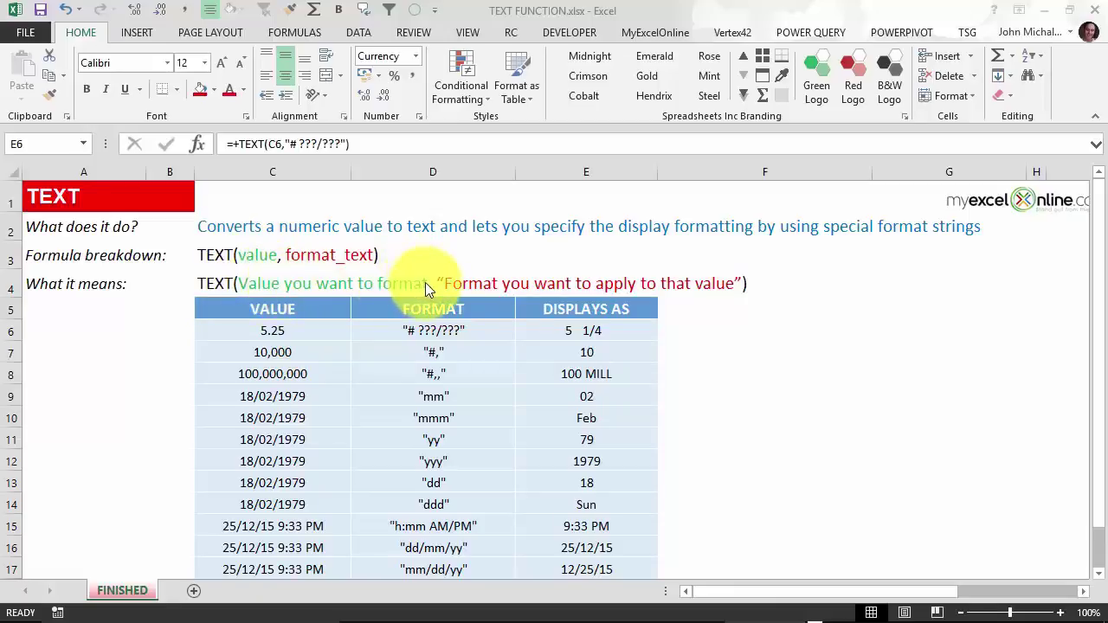
# Review the TEXT FUNCTION table, then put E6's 5 1/4 formula into edit mode.
pyautogui.click(312, 308)
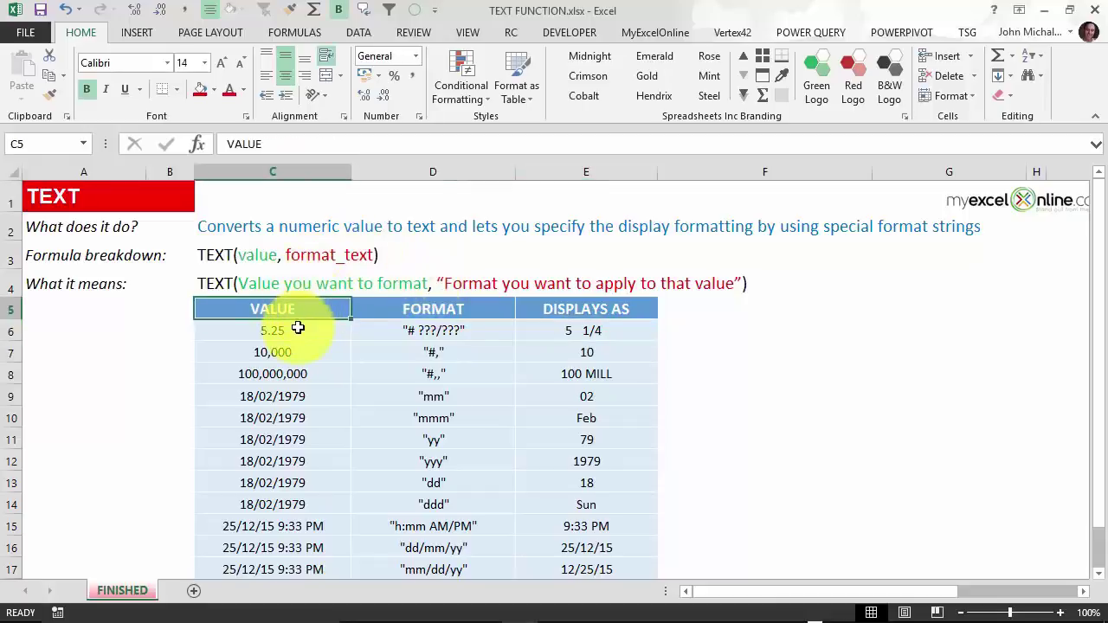
pyautogui.scroll(-1, 303, 416)
pyautogui.scroll(1, 303, 418)
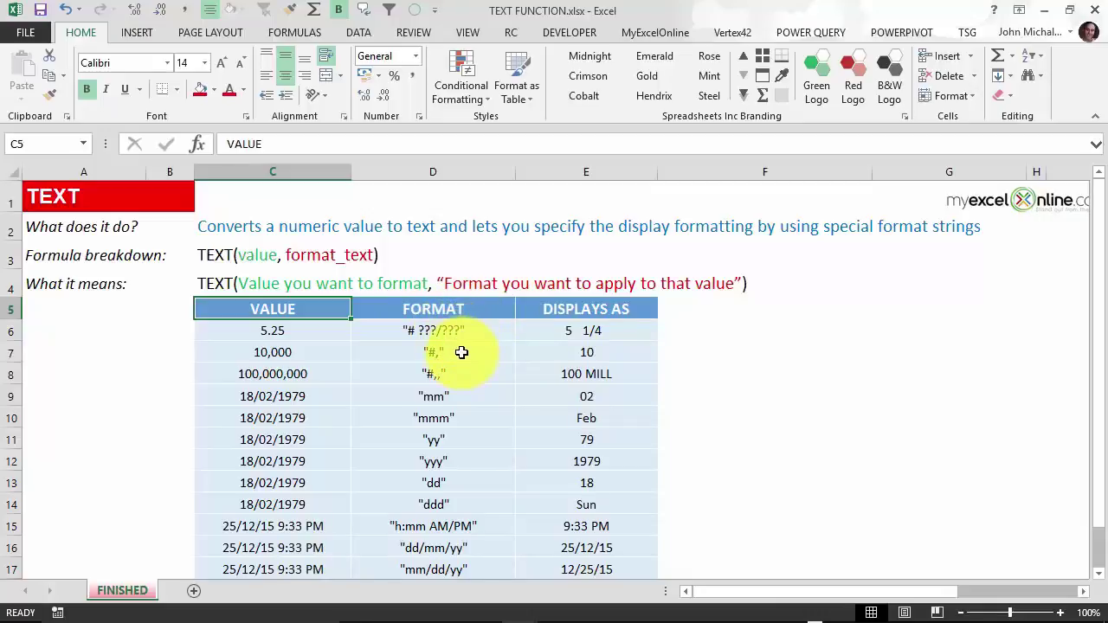
pyautogui.click(458, 480)
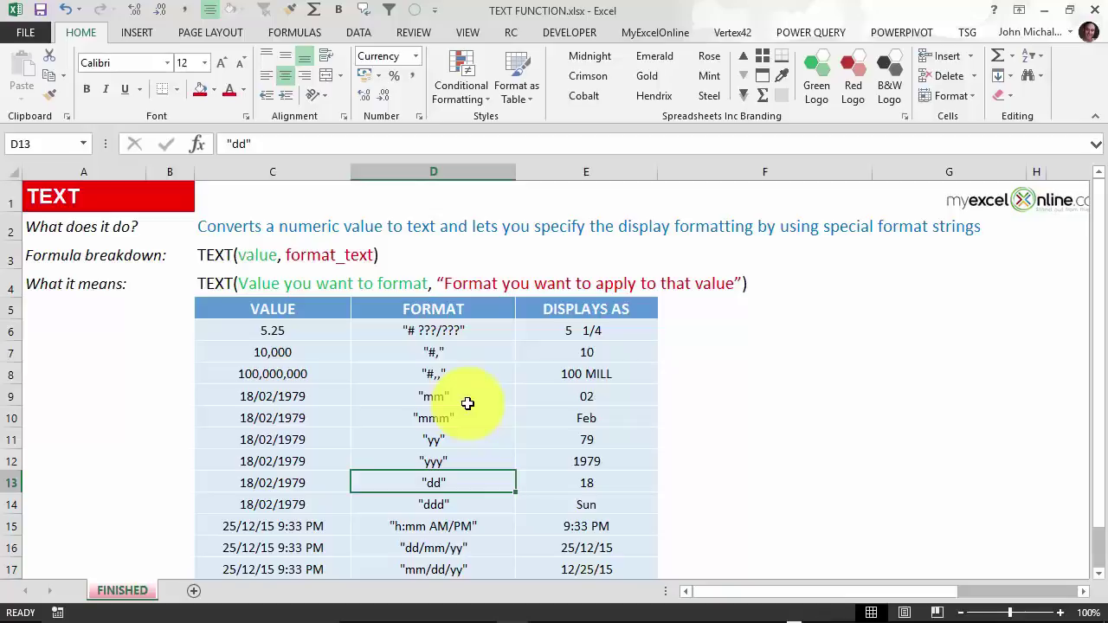
pyautogui.click(599, 334)
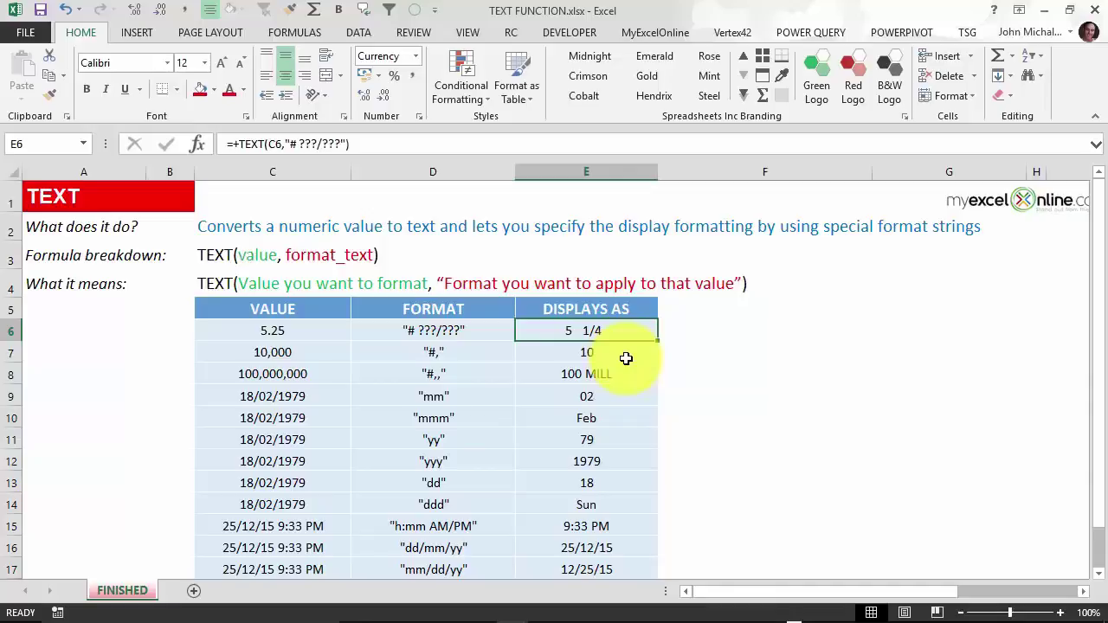
pyautogui.press('F2')
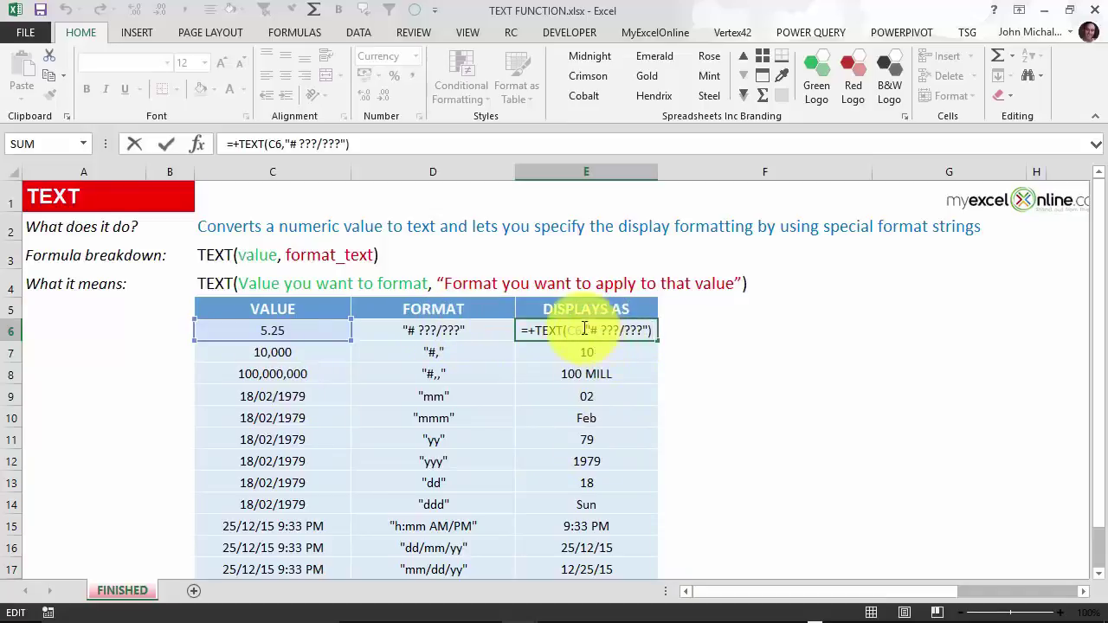
# Highlight E6's "# ???/???" format, then inspect E7's "#," and E8's "#,," MILL formulas.
pyautogui.moveTo(586, 330); pyautogui.dragTo(649, 330)
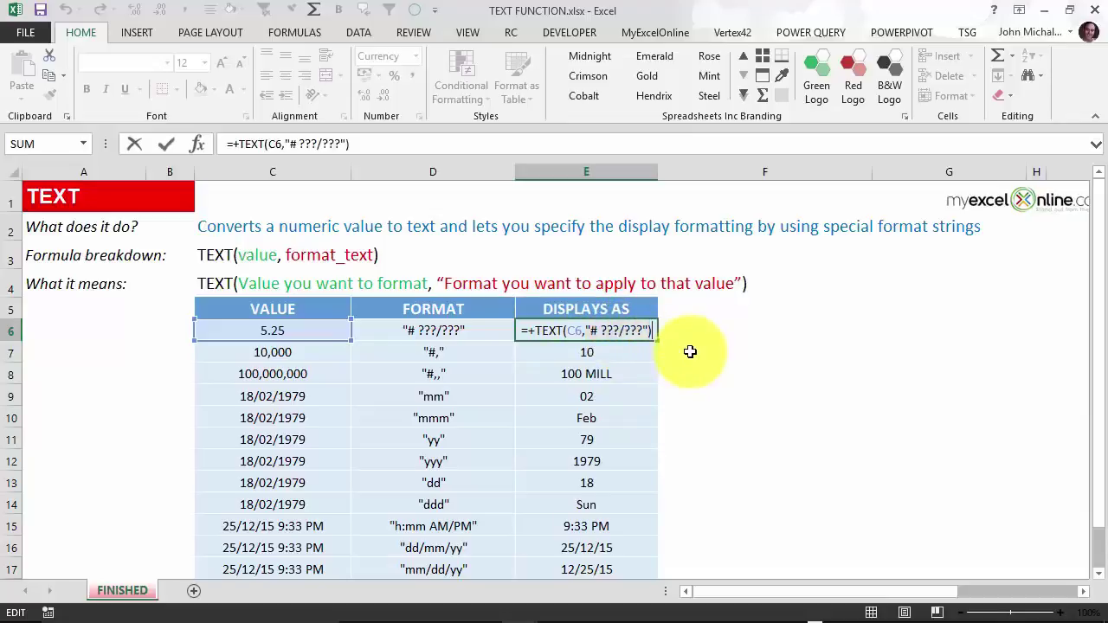
pyautogui.hotkey('ctrl', 'Return')
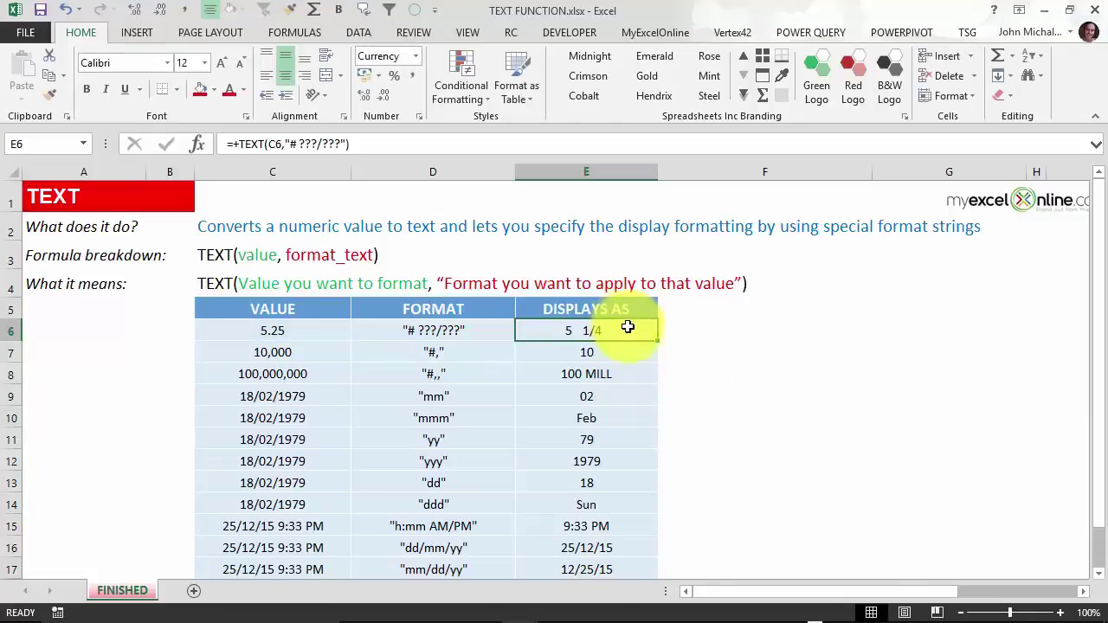
pyautogui.press('Down')
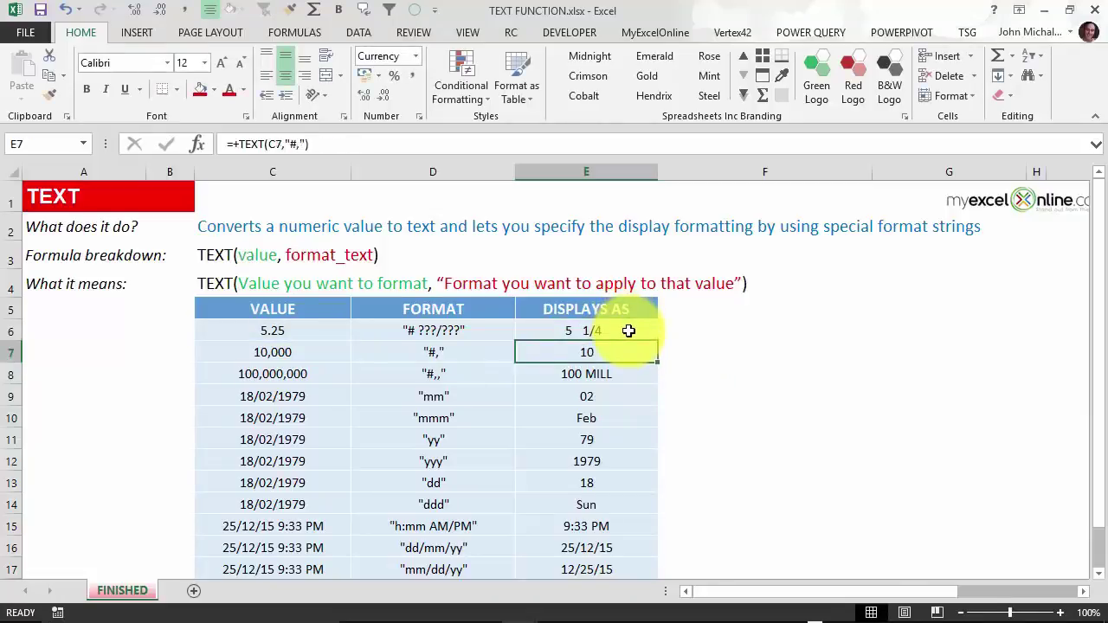
pyautogui.press('F2')
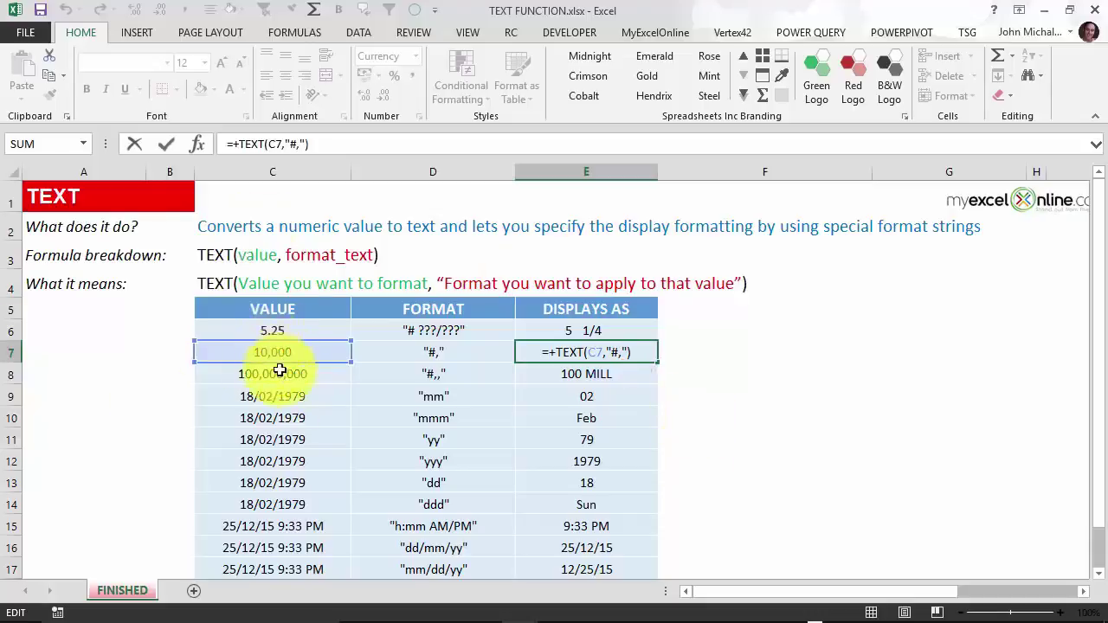
pyautogui.hotkey('ctrl', 'Return')
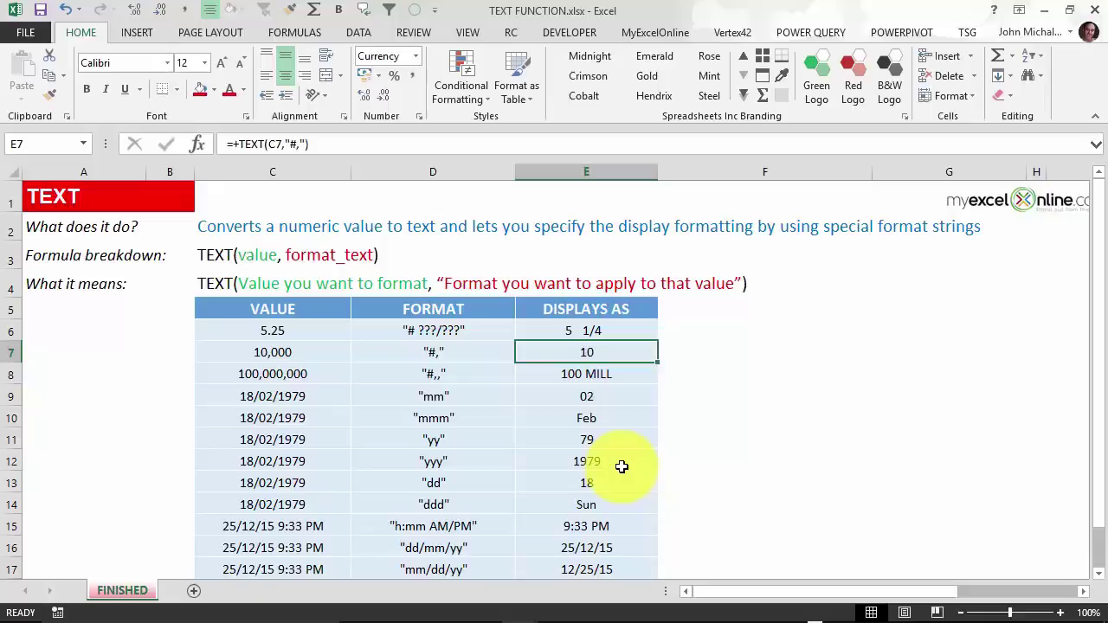
pyautogui.press('Down')
pyautogui.press('F2')
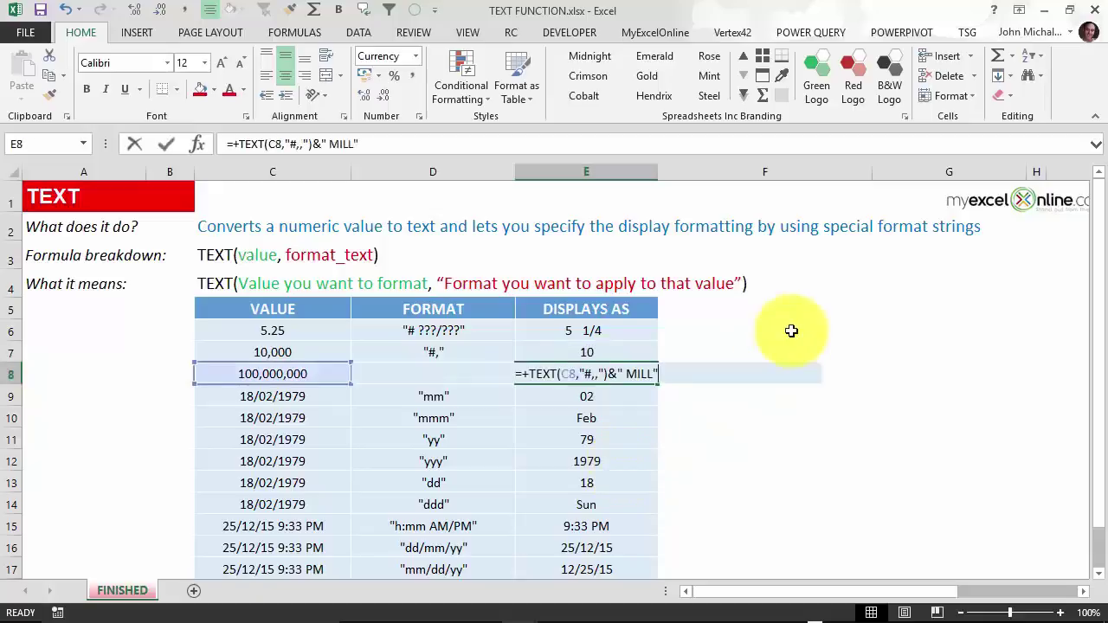
# Commit E8's =+TEXT(C8,"#,,")&" MILL" formula and inspect E9's "mm" month formula.
pyautogui.click(589, 378)
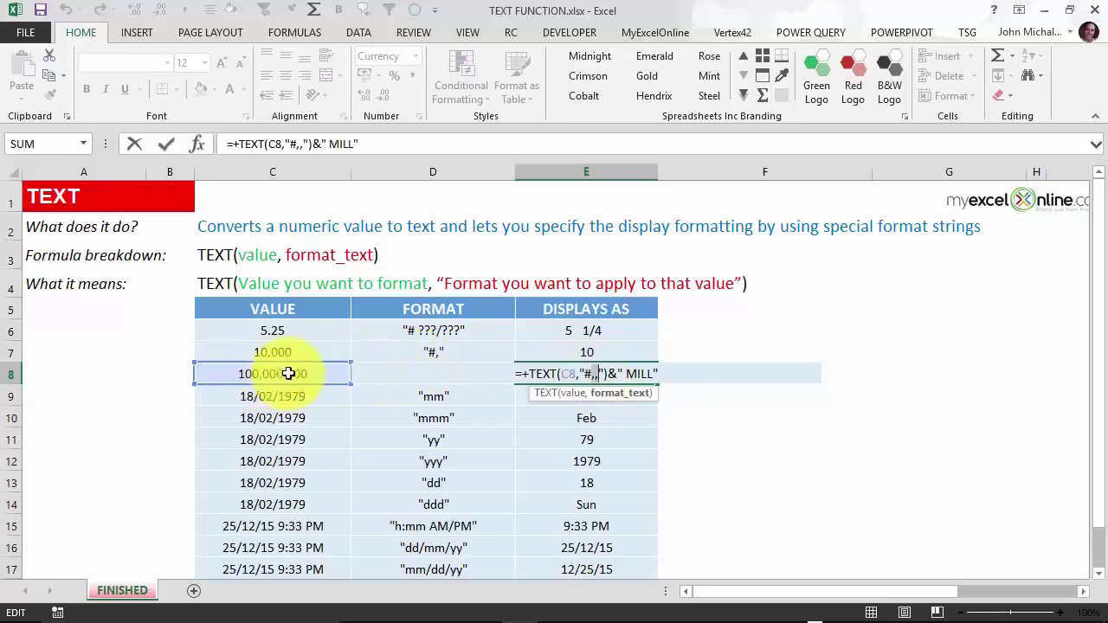
pyautogui.click(675, 370)
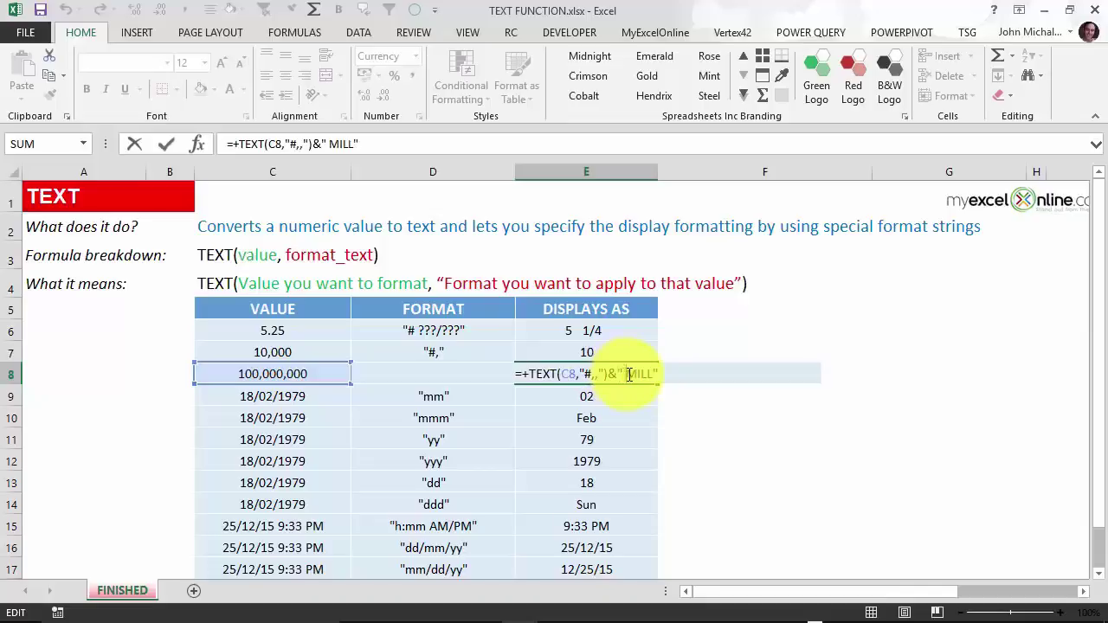
pyautogui.hotkey('ctrl', 'Return')
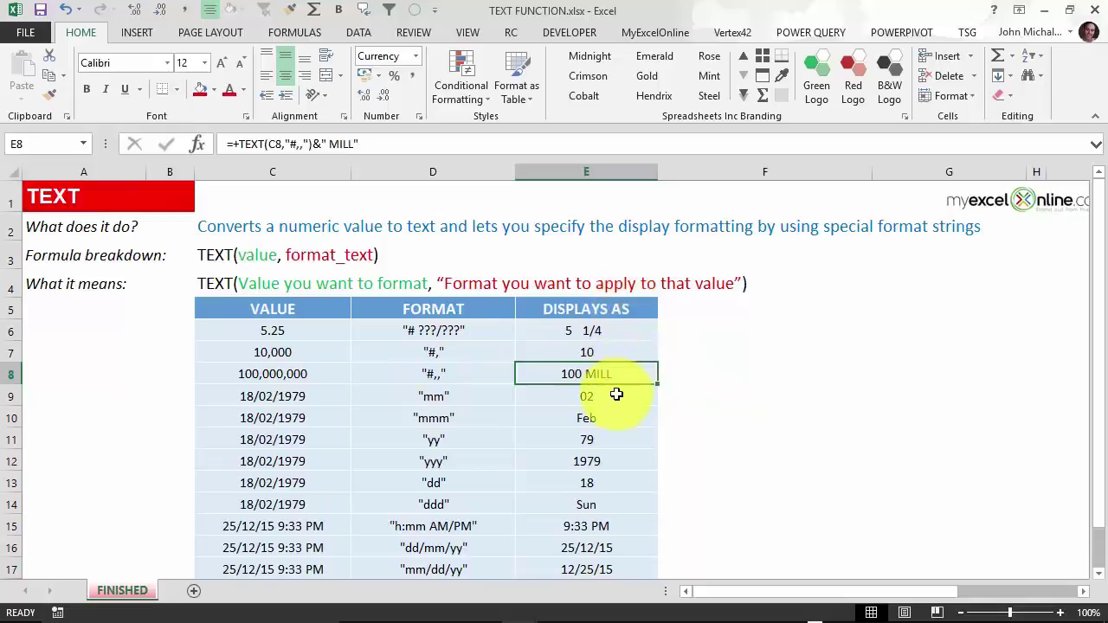
pyautogui.click(616, 395)
pyautogui.press('F2')
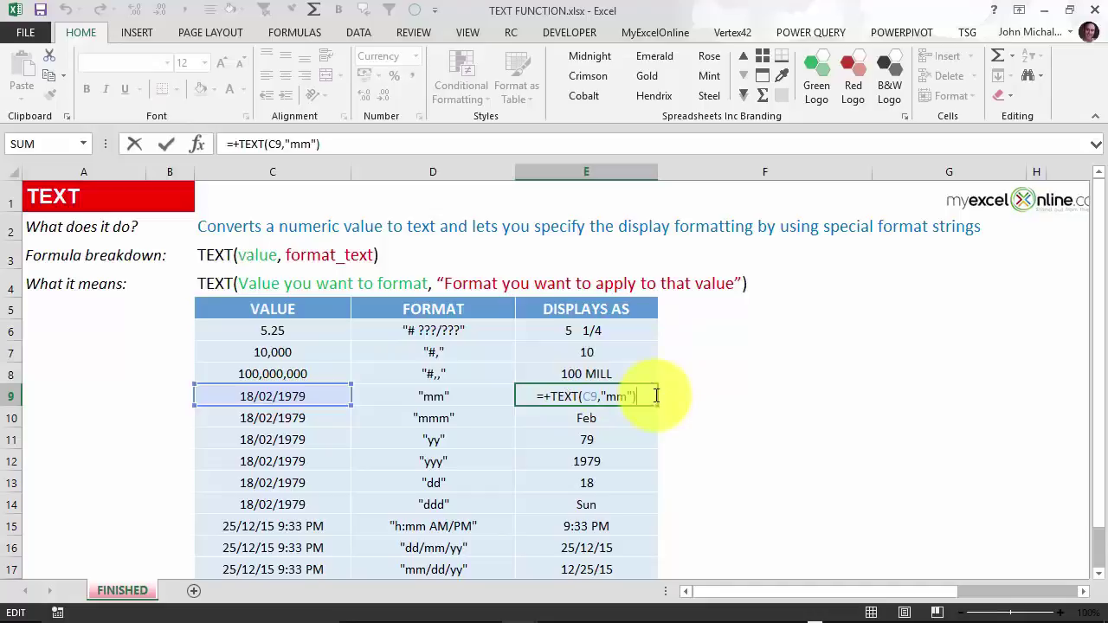
# Review the date format examples in E9–E13 (02, Feb, 79, 1979, 18).
pyautogui.hotkey('ctrl', 'Return')
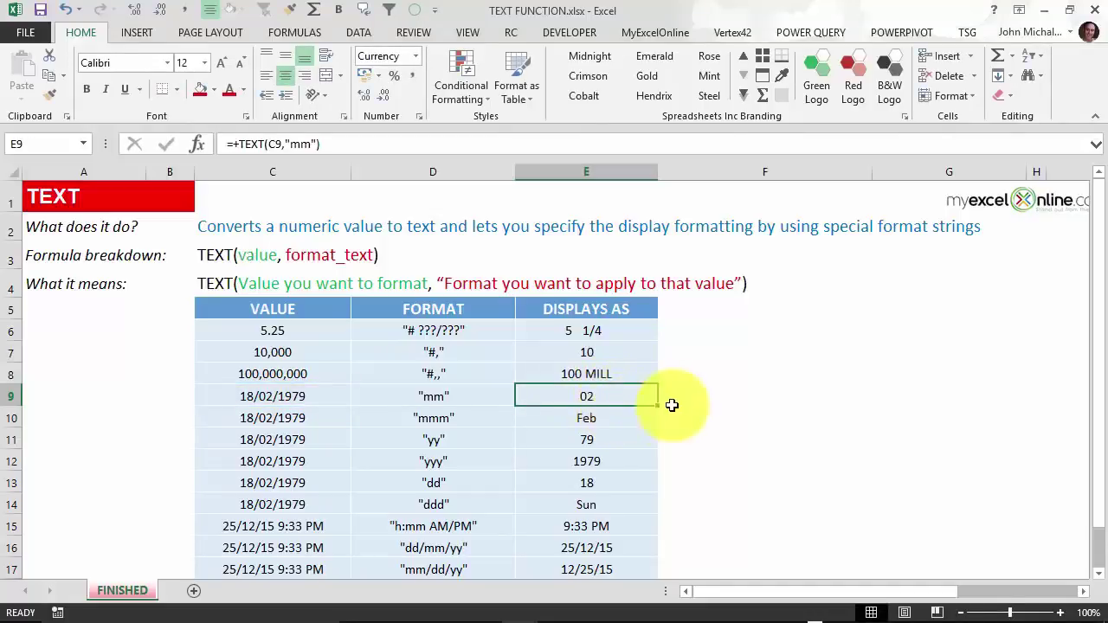
pyautogui.press('Down')
pyautogui.press('F2')
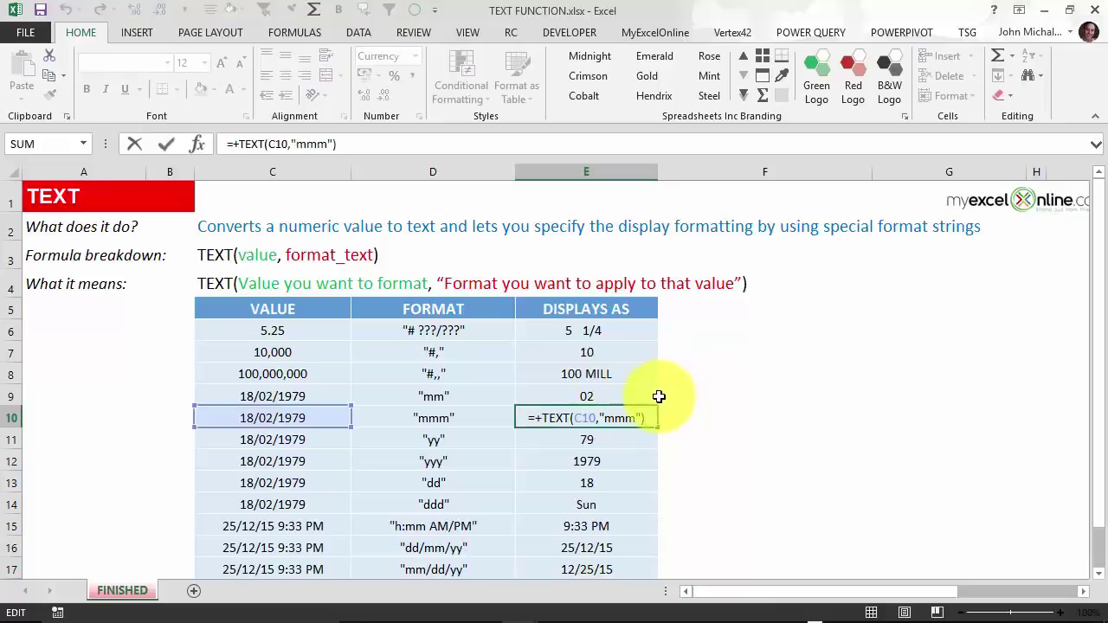
pyautogui.hotkey('ctrl', 'Return')
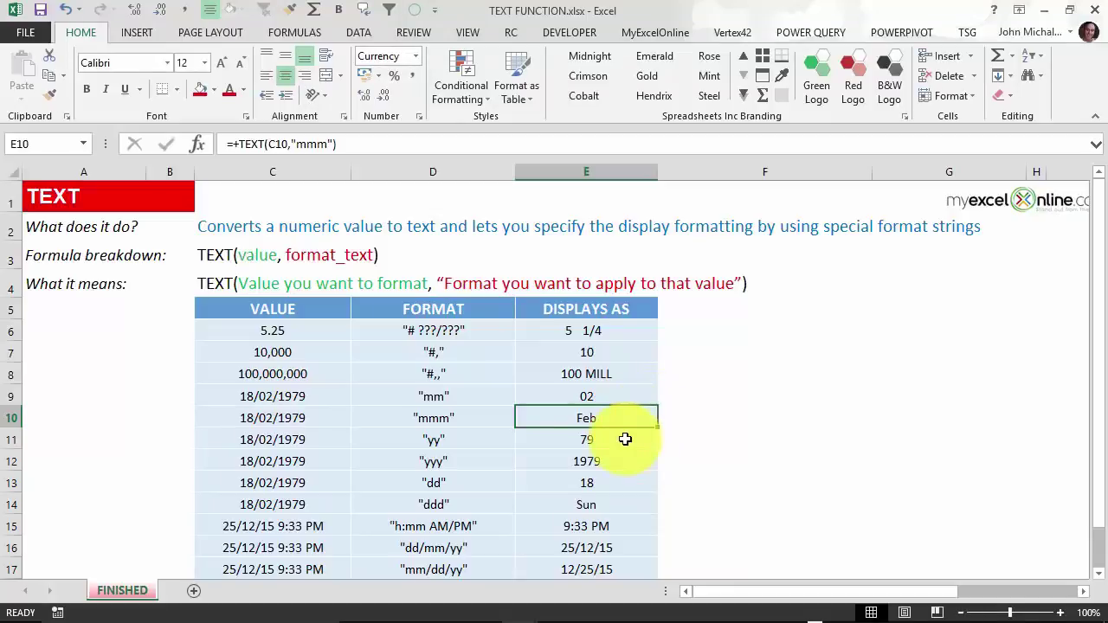
pyautogui.click(625, 439)
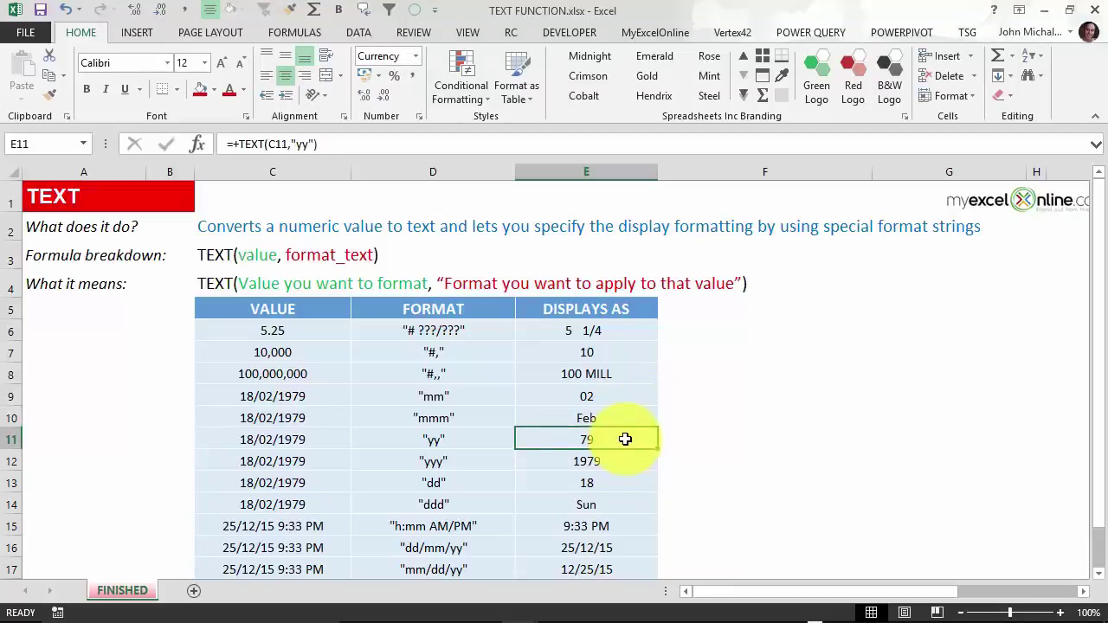
pyautogui.doubleClick(625, 439)
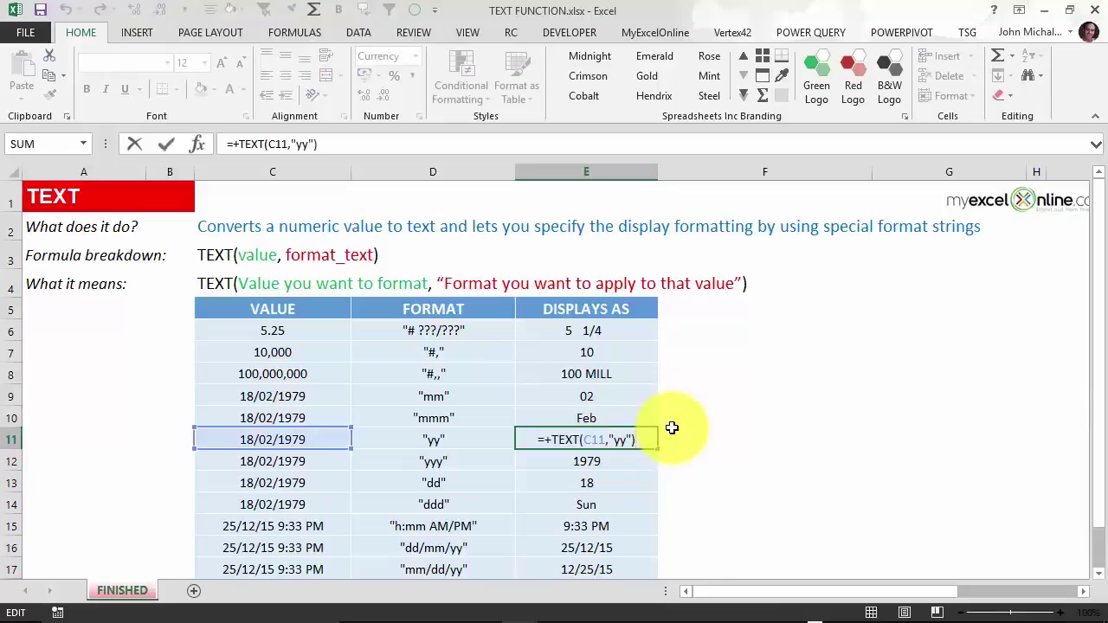
pyautogui.press('Escape')
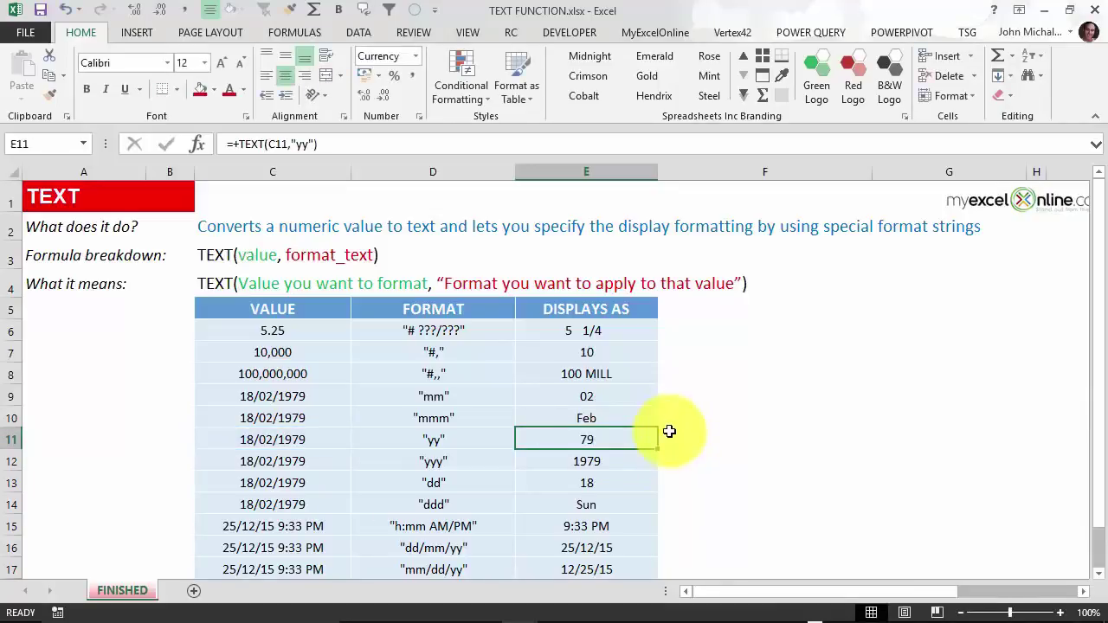
pyautogui.click(643, 457)
pyautogui.doubleClick(644, 458)
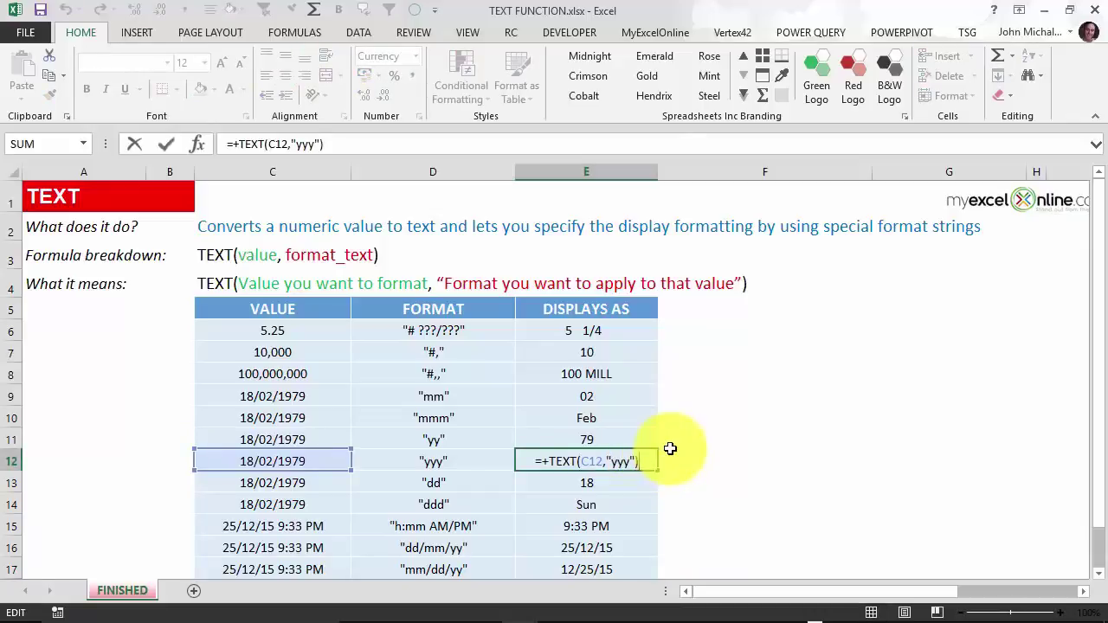
pyautogui.press('Escape')
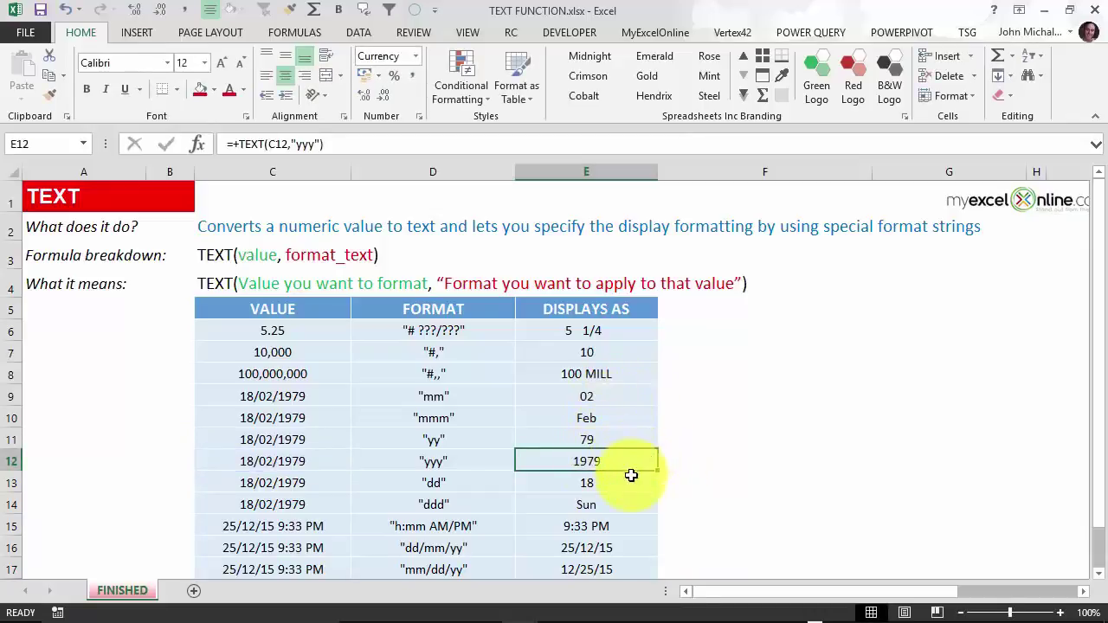
pyautogui.click(639, 478)
pyautogui.press('F2')
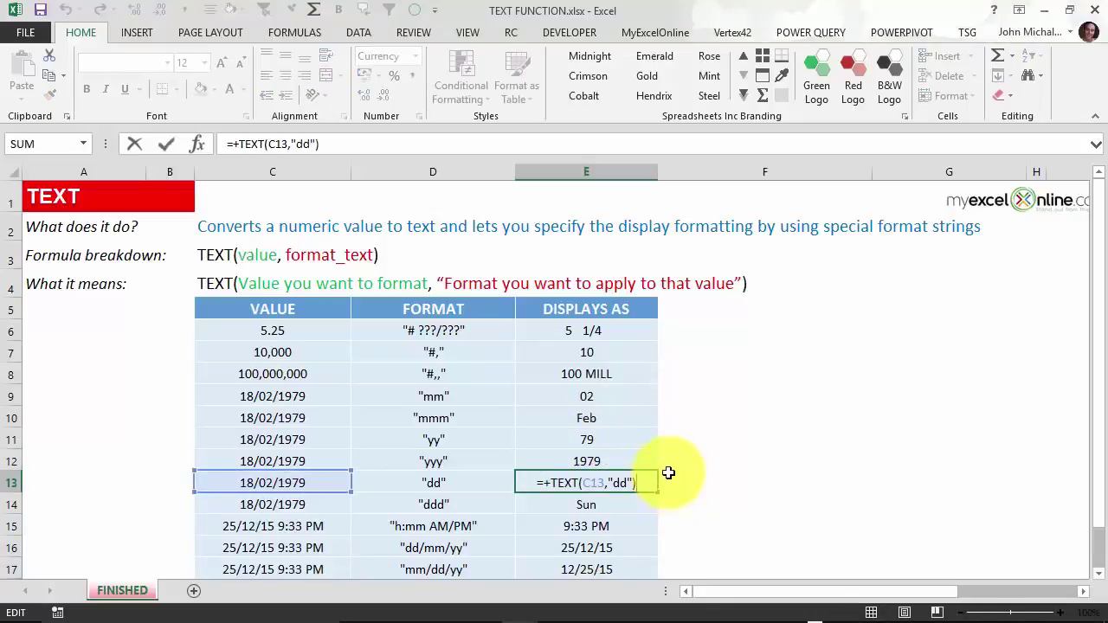
pyautogui.press('Escape')
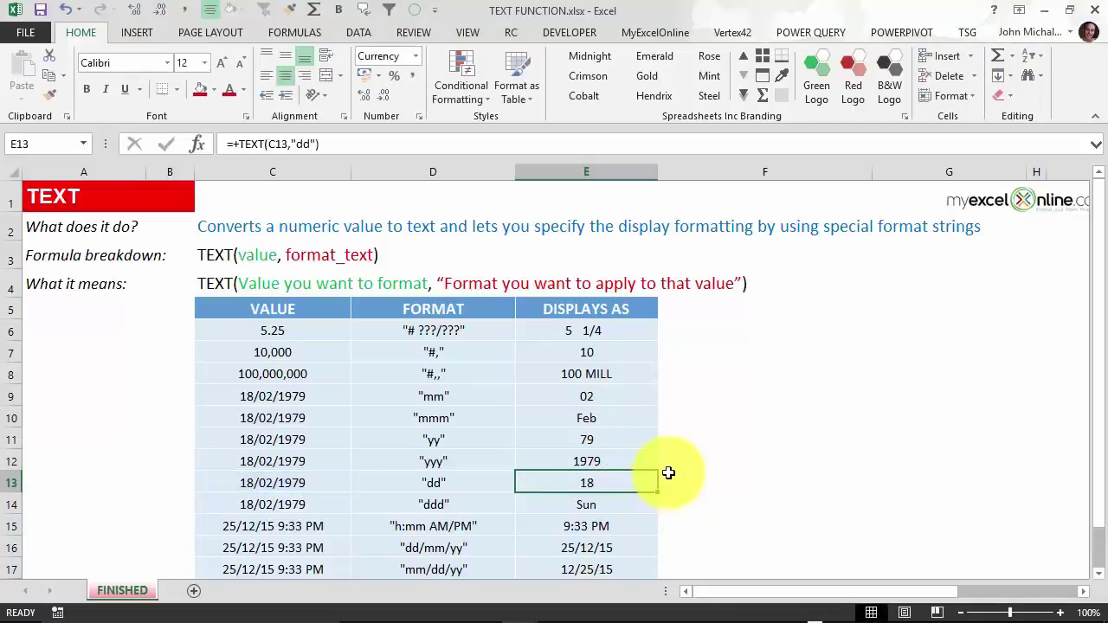
# Change E14's format from "ddd" to "dddd" so it shows Sunday instead of Sun.
pyautogui.click(597, 507)
pyautogui.press('F2')
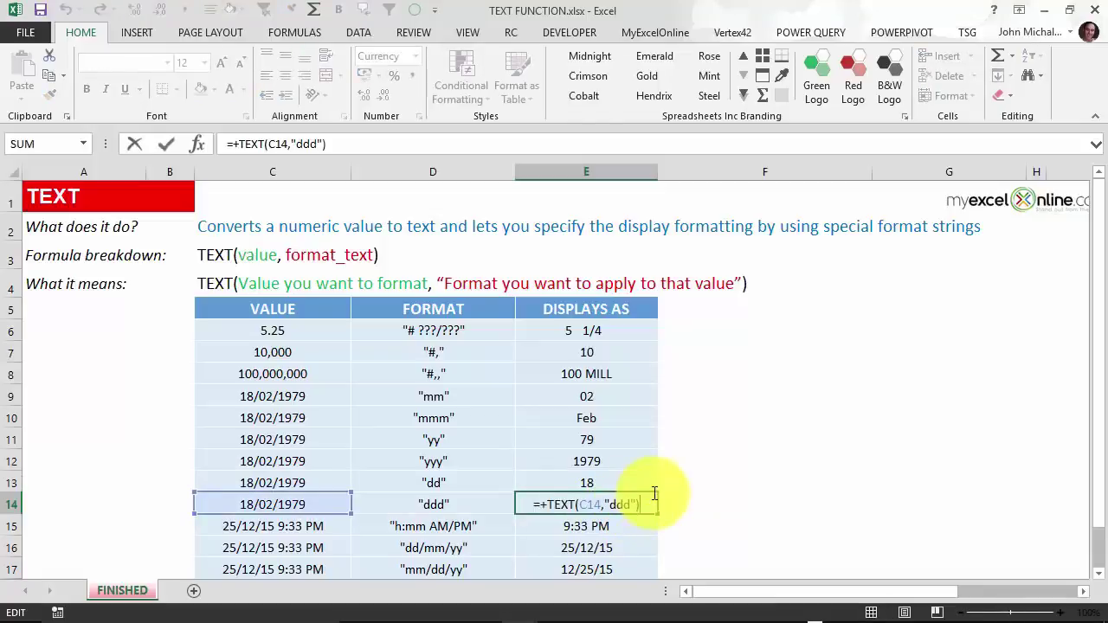
pyautogui.press('Escape')
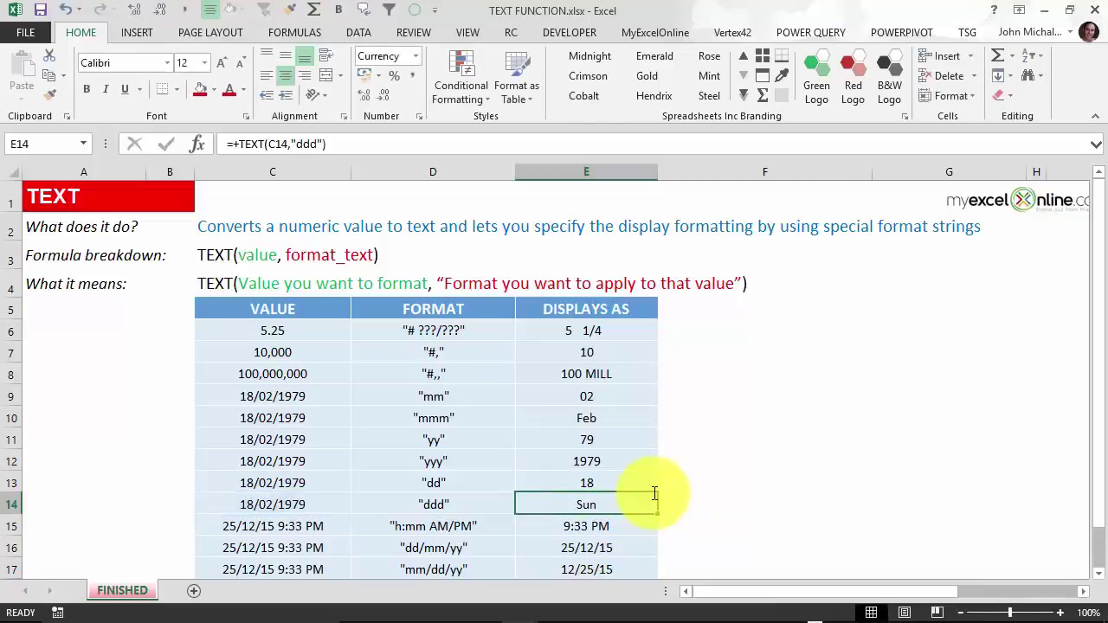
pyautogui.press('F2')
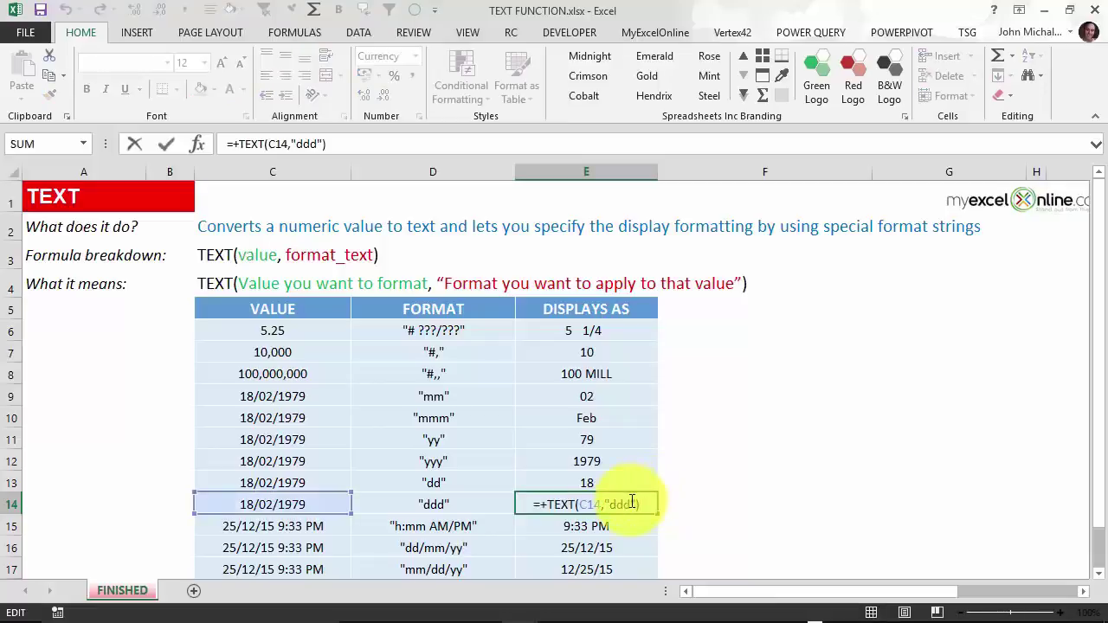
pyautogui.write('d')
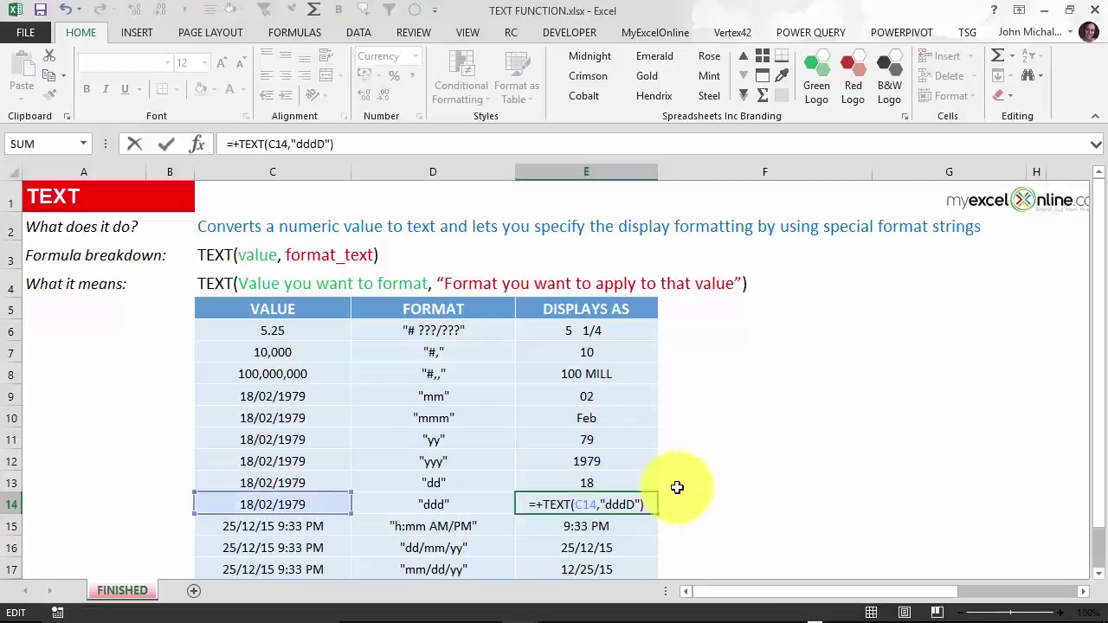
pyautogui.press('Return')
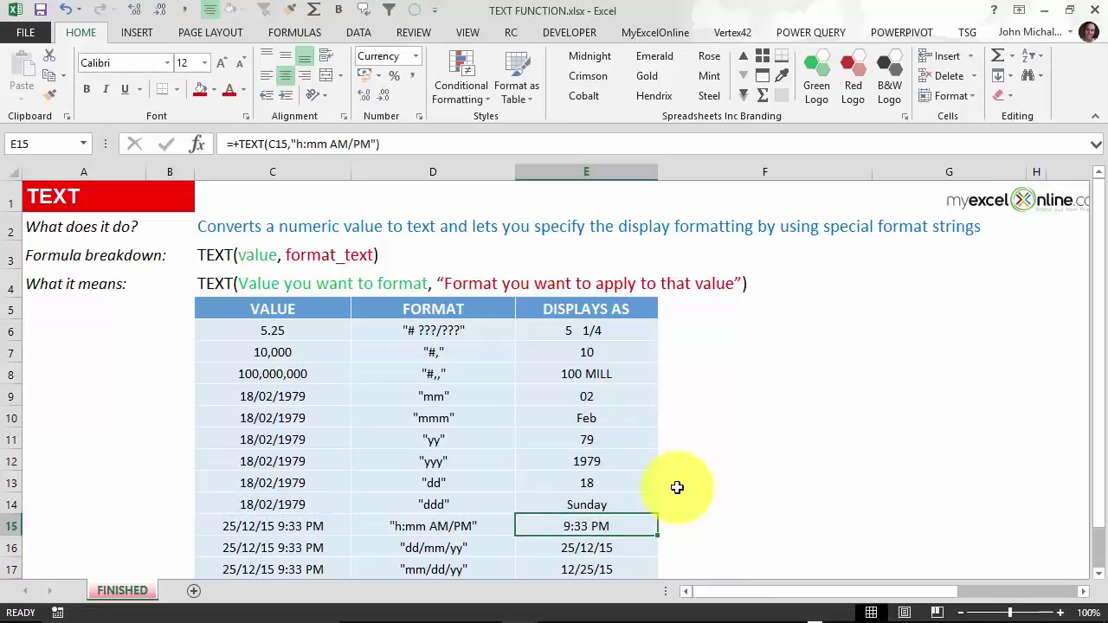
pyautogui.press('Up')
pyautogui.press('F2')
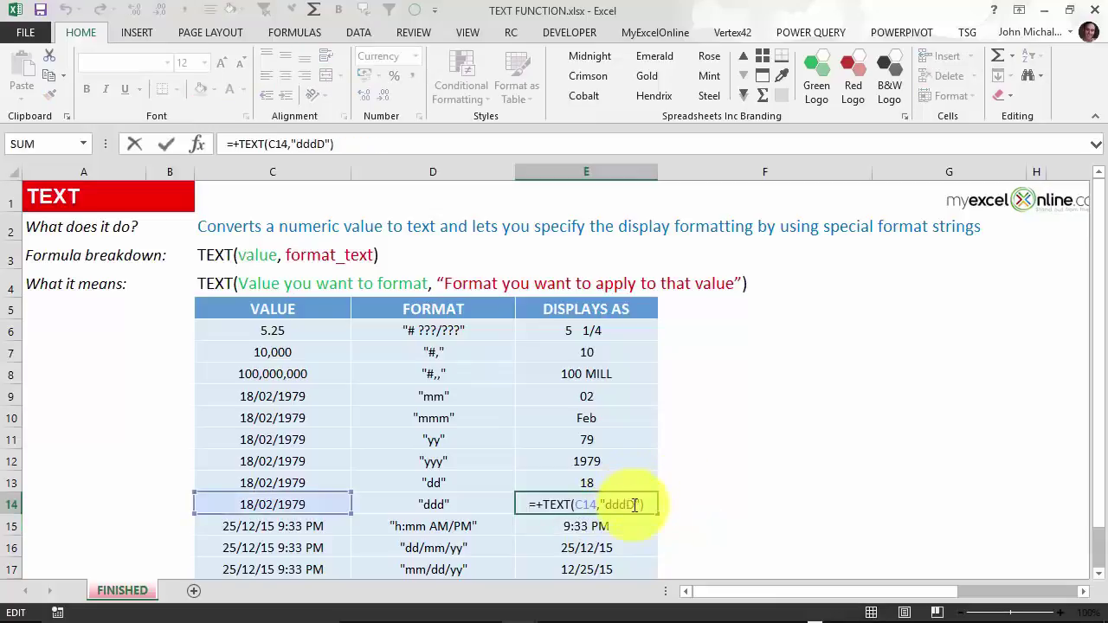
# Widen column E and check E15's time formula showing 9:33 PM.
pyautogui.hotkey('ctrl', 'Return')
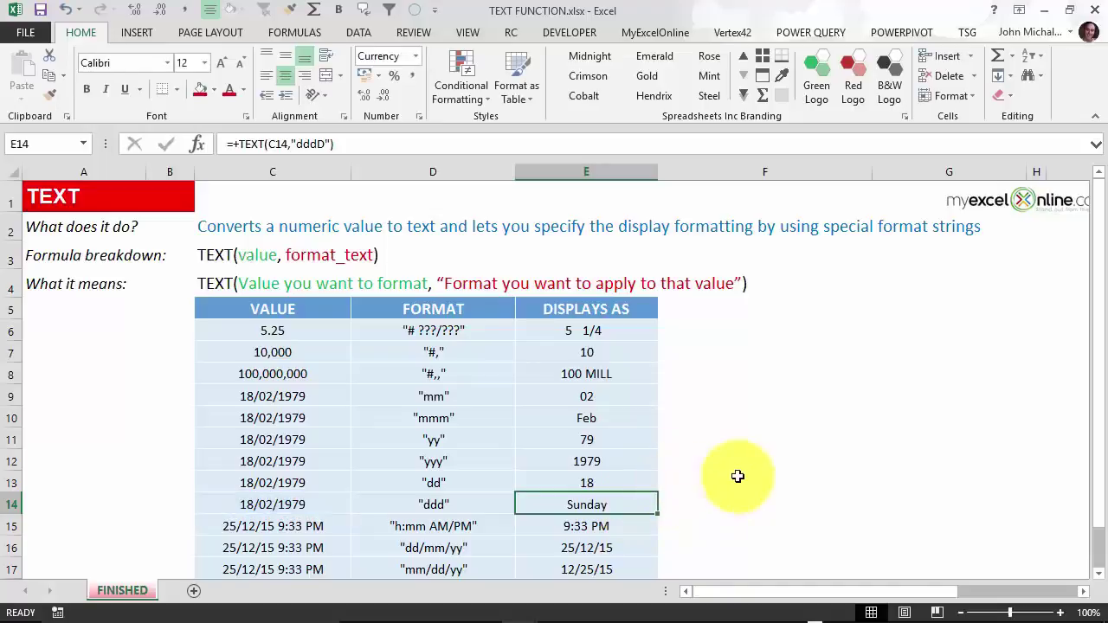
pyautogui.scroll(-1, 737, 476)
pyautogui.click(632, 438)
pyautogui.moveTo(658, 164); pyautogui.dragTo(702, 164)
pyautogui.press('F2')
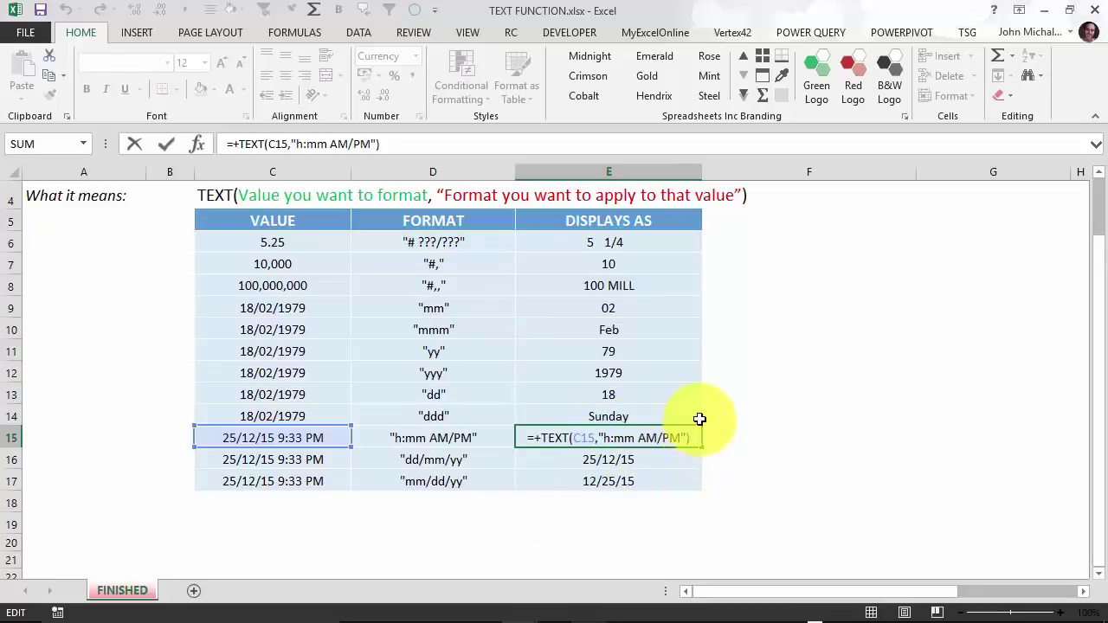
pyautogui.hotkey('ctrl', 'Return')
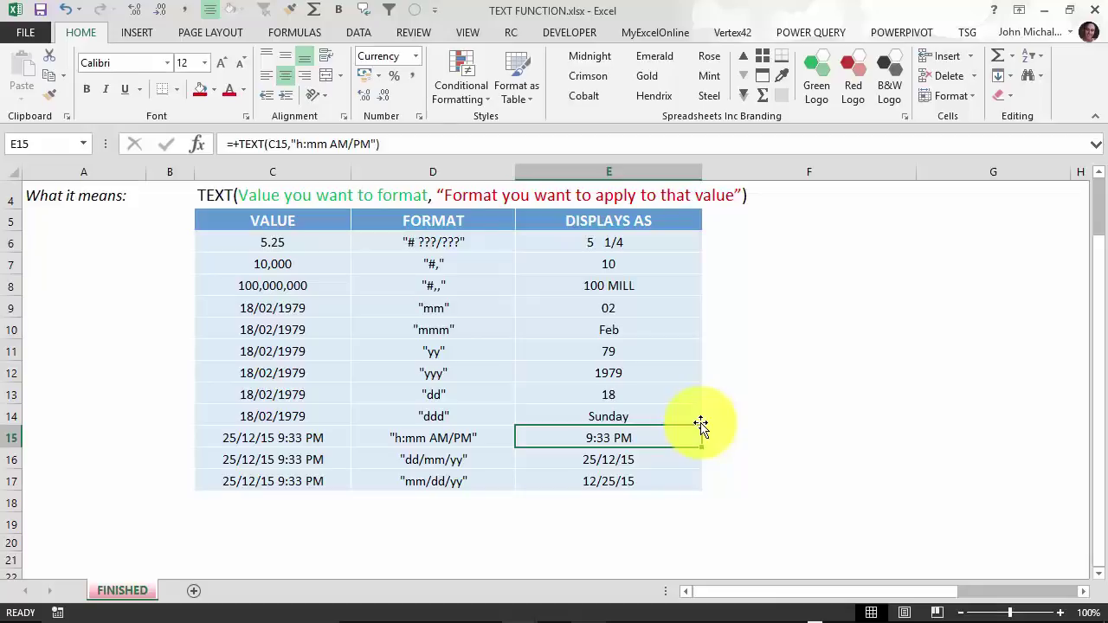
# Inspect E16's dd/mm/yy and E17's mm/dd/yy formulas (25/12/15 and 12/25/15).
pyautogui.press('Down')
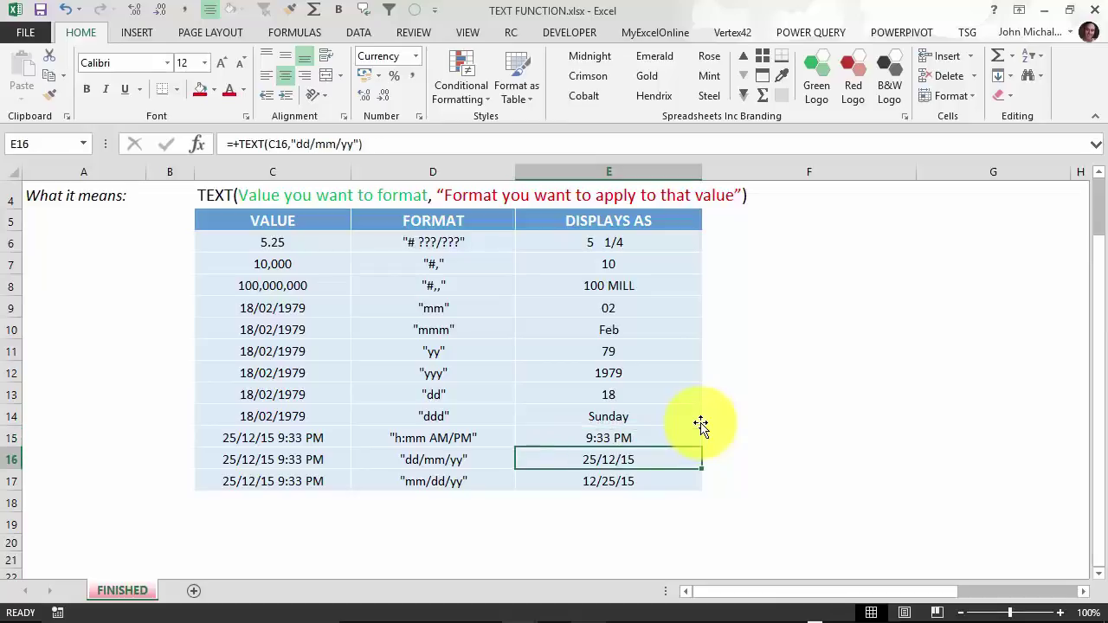
pyautogui.press('F2')
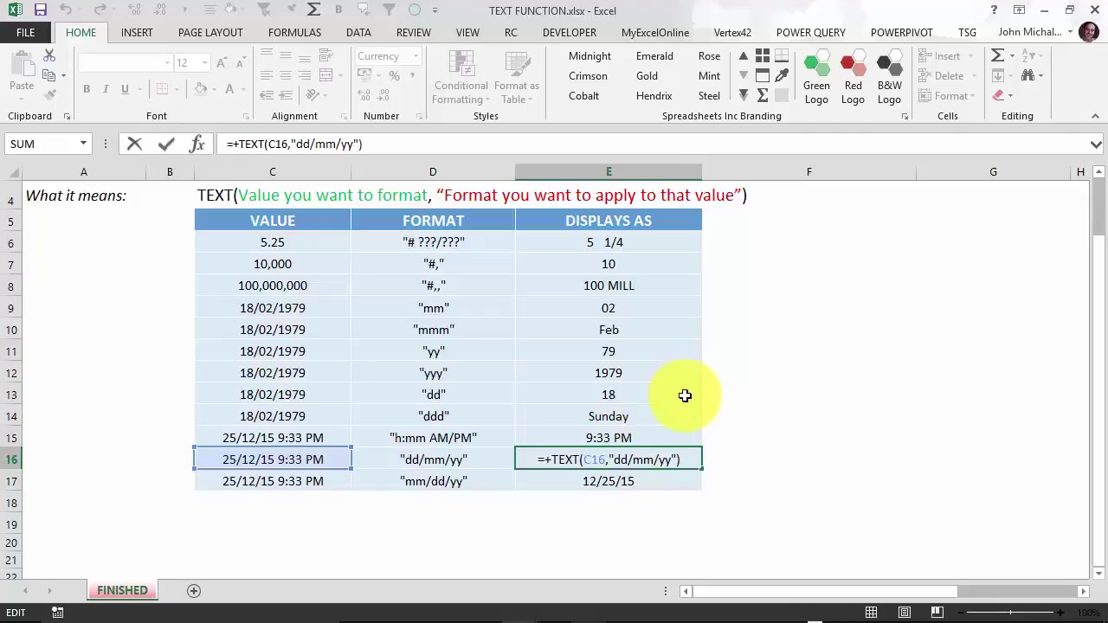
pyautogui.press('Escape')
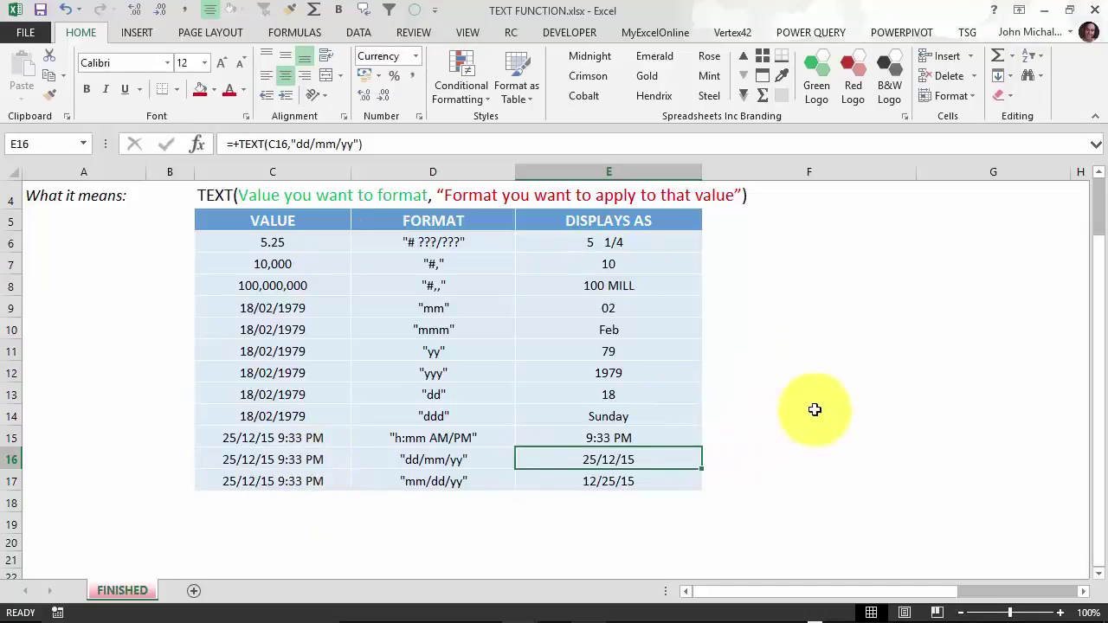
pyautogui.press('Down')
pyautogui.press('F2')
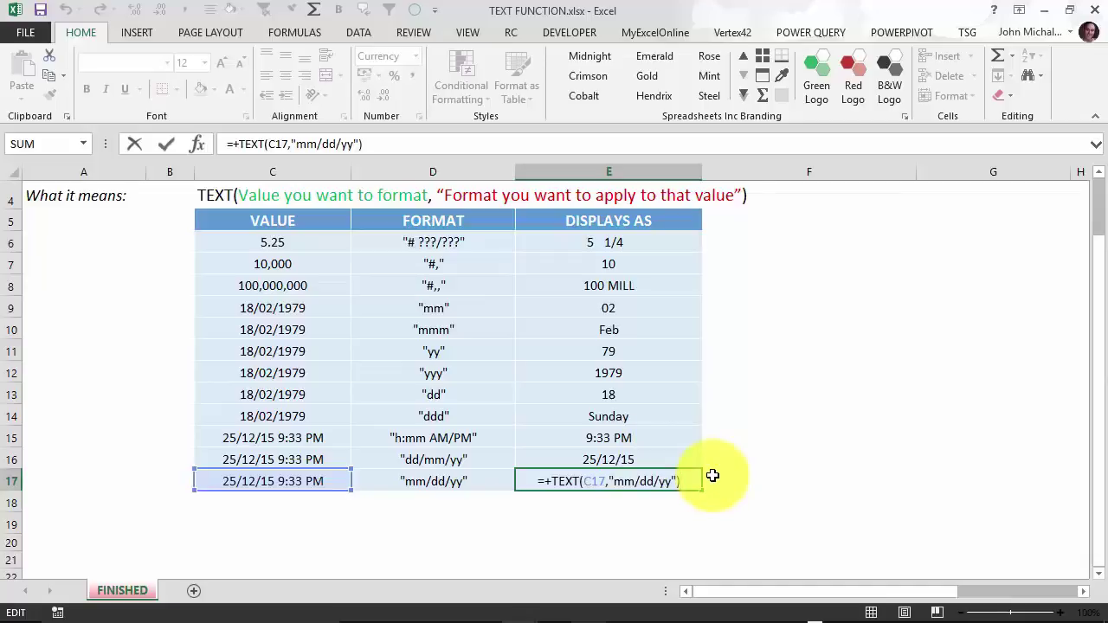
pyautogui.hotkey('ctrl', 'Return')
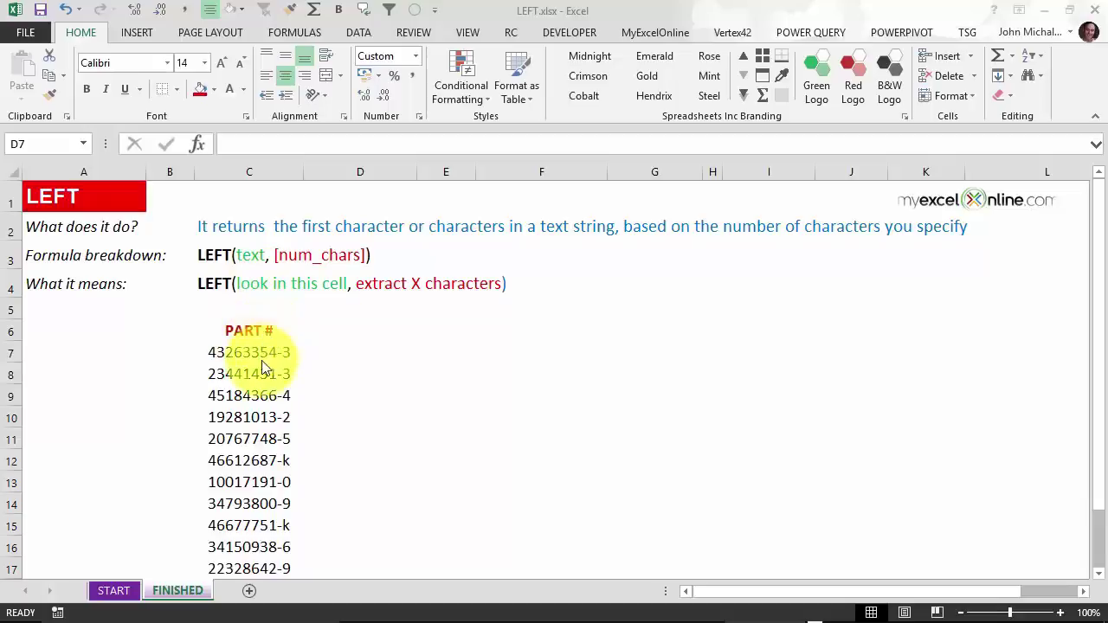
# Check each part number's length with =LEN(C7) filled down D7:D17, then delete the results.
pyautogui.hotkey('ctrl', 'shift', 'Down')
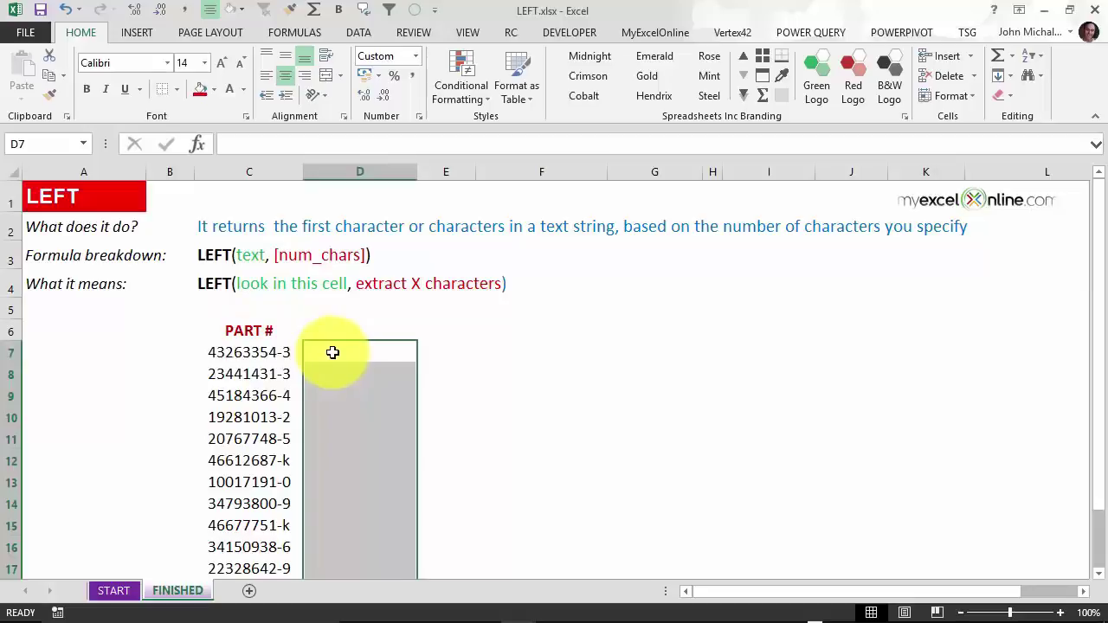
pyautogui.click(333, 352)
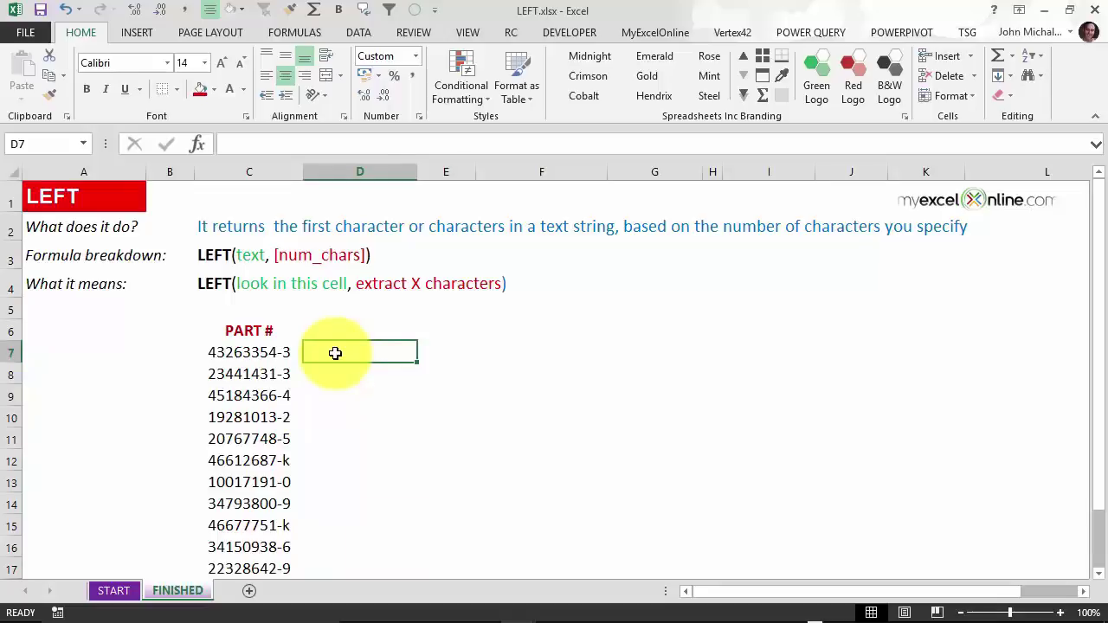
pyautogui.write('=len(')
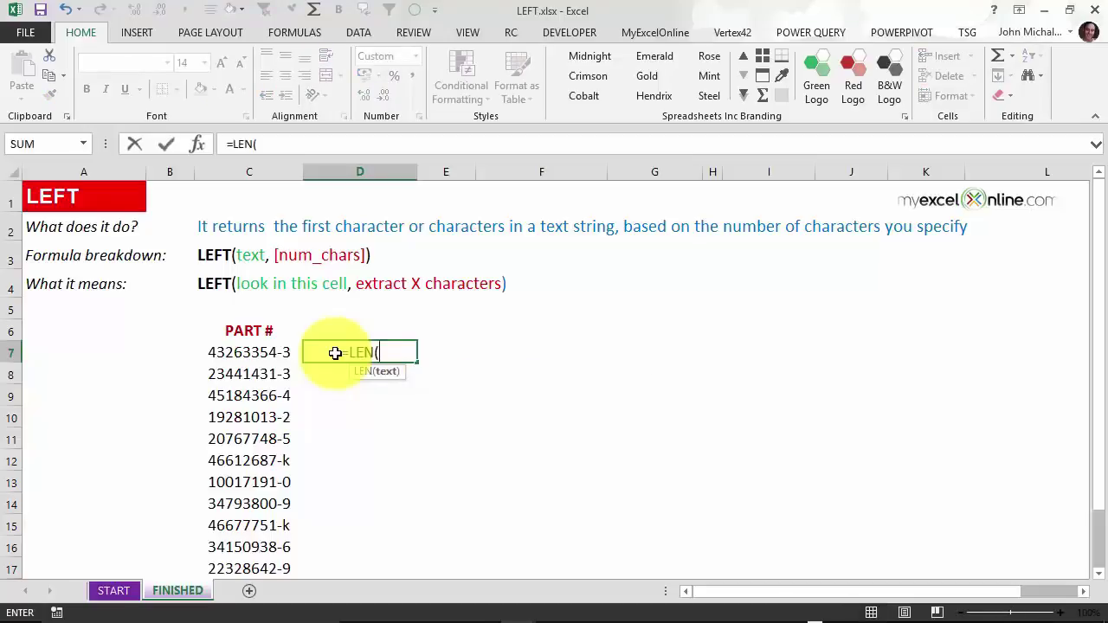
pyautogui.click(270, 352)
pyautogui.write(')')
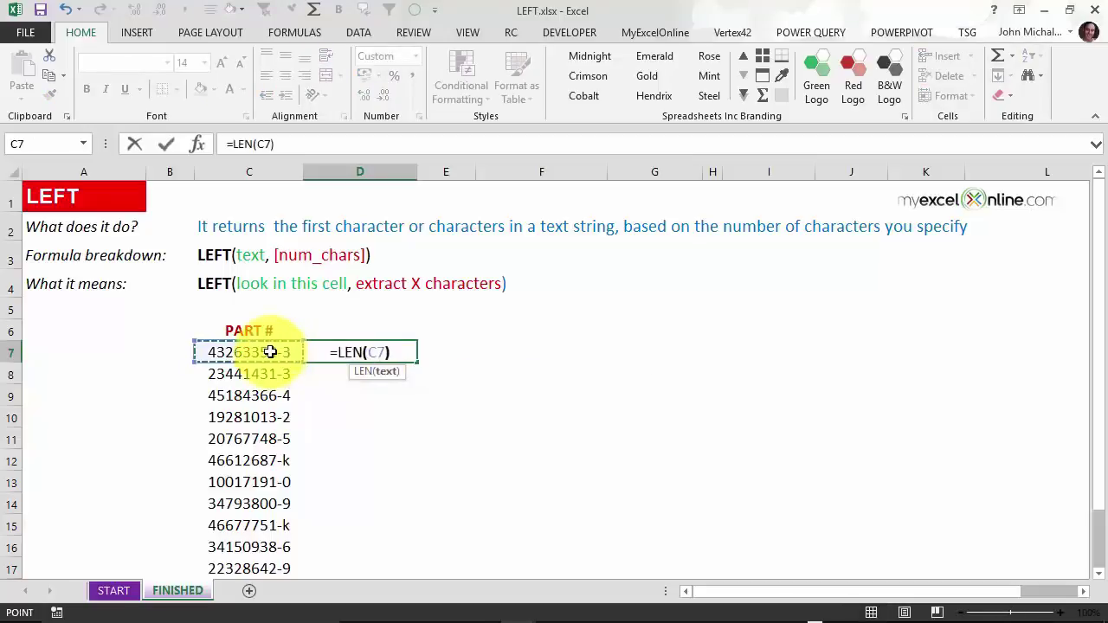
pyautogui.press('Return')
pyautogui.click(384, 350)
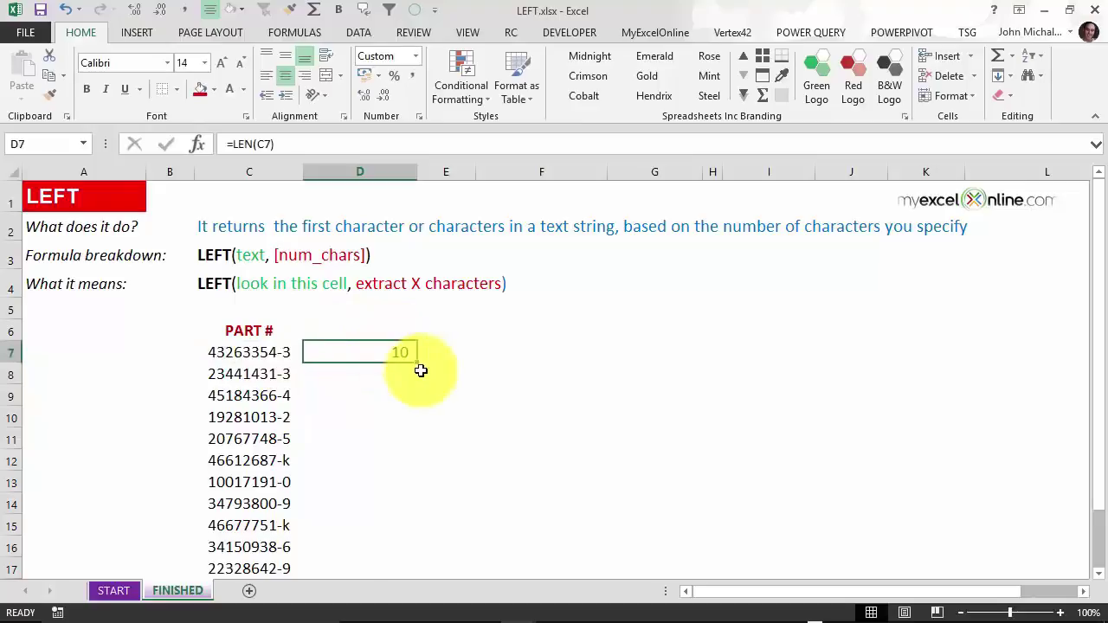
pyautogui.doubleClick(417, 363)
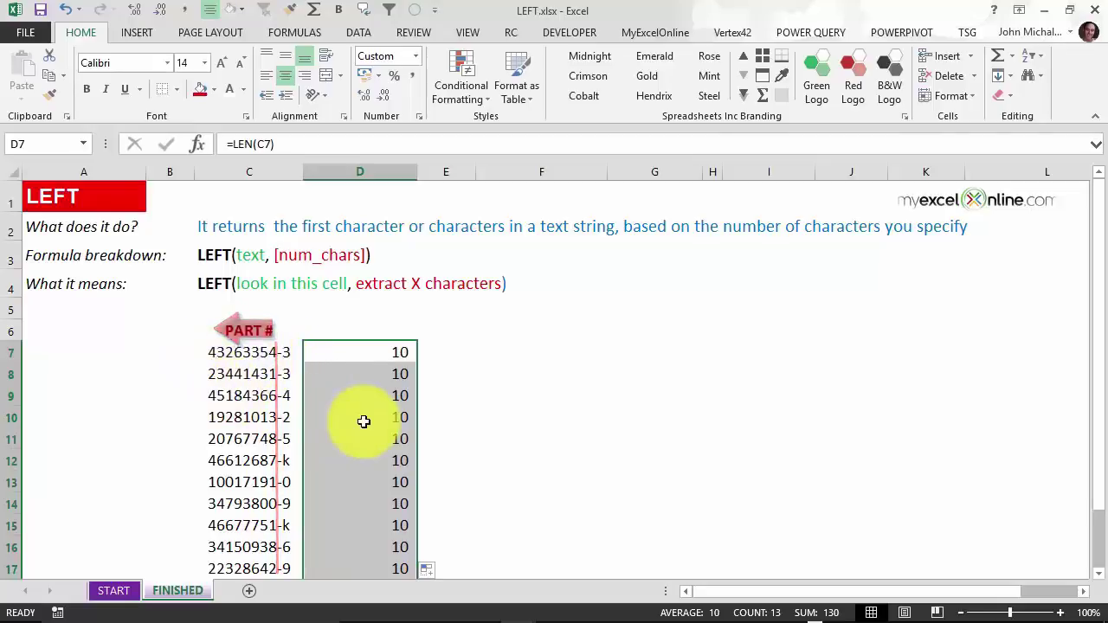
pyautogui.press('Delete')
# Enter =LEFT(C7,8) in D7 and fill it down to row 17 to extract eight-character part numbers.
pyautogui.click(368, 349)
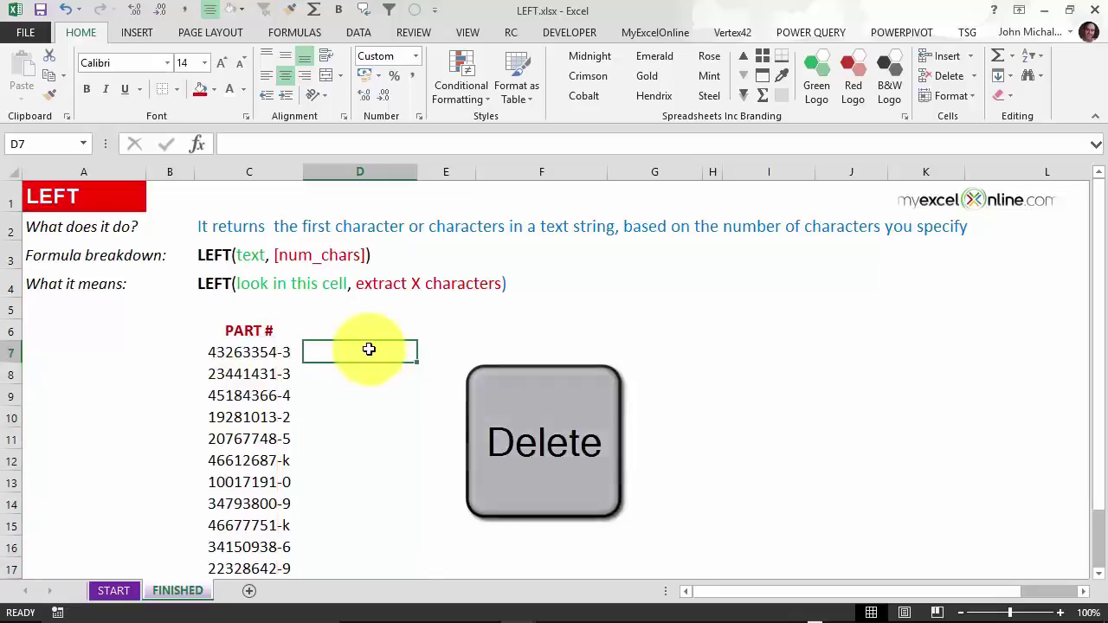
pyautogui.write('=le')
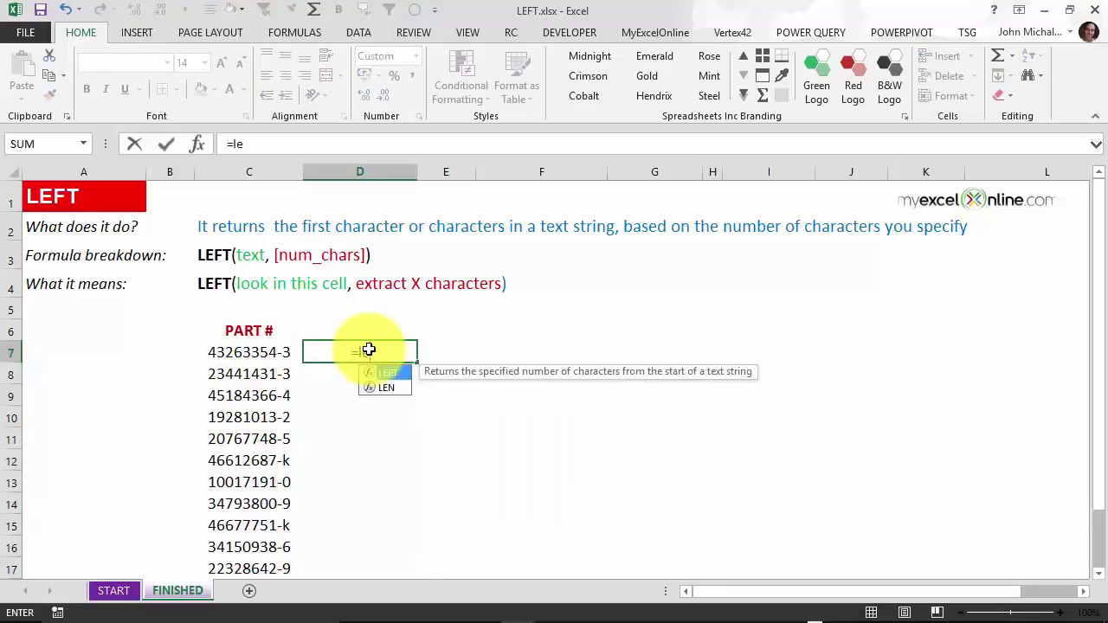
pyautogui.press('Tab')
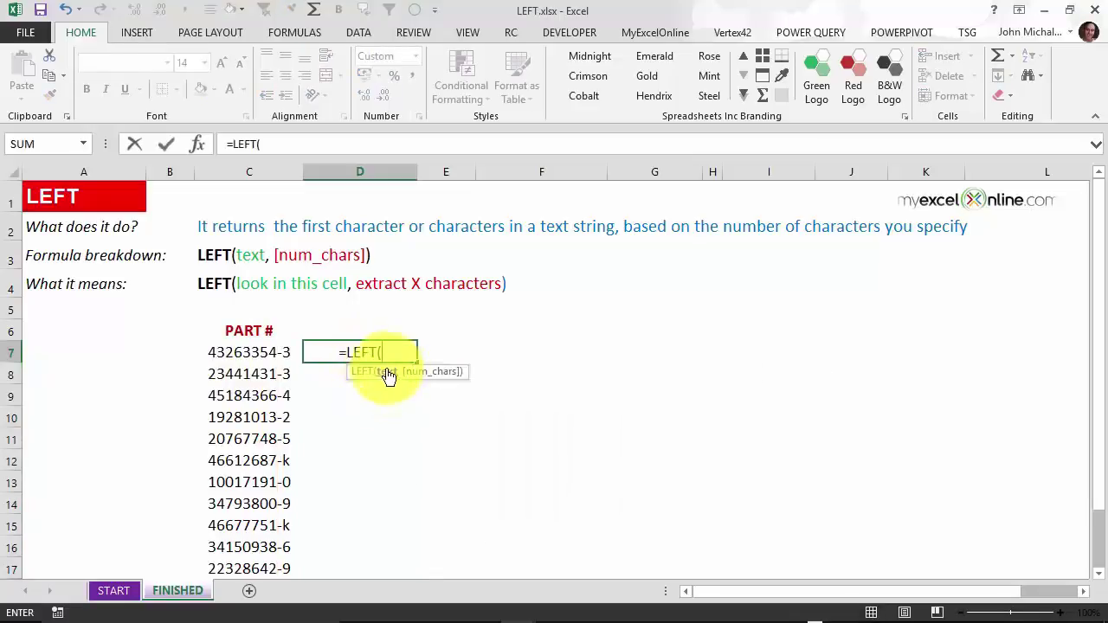
pyautogui.click(242, 346)
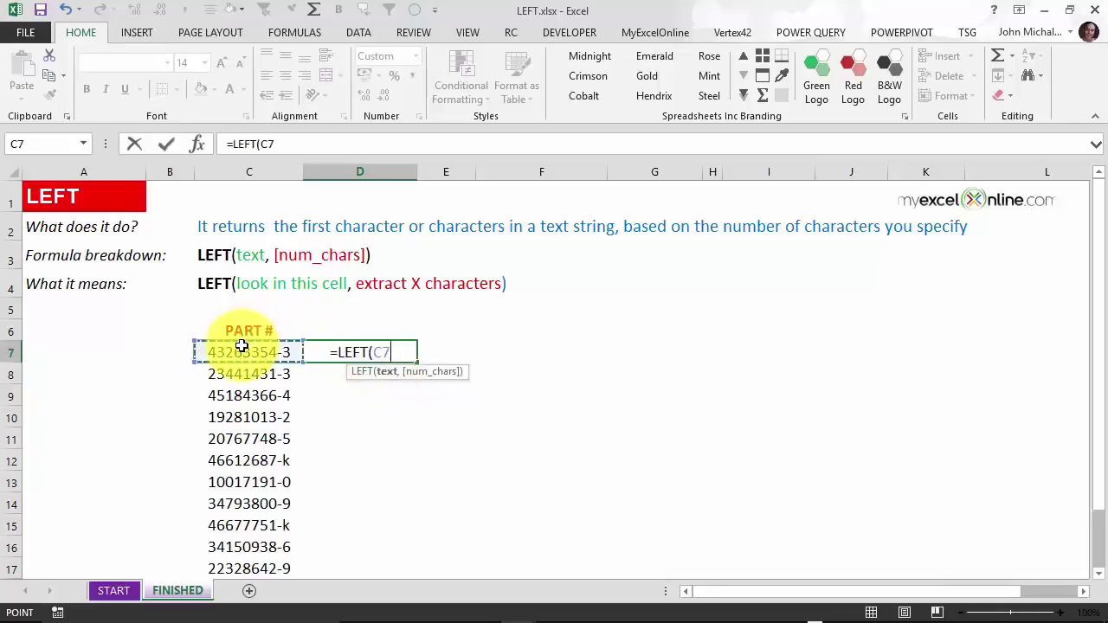
pyautogui.write(',')
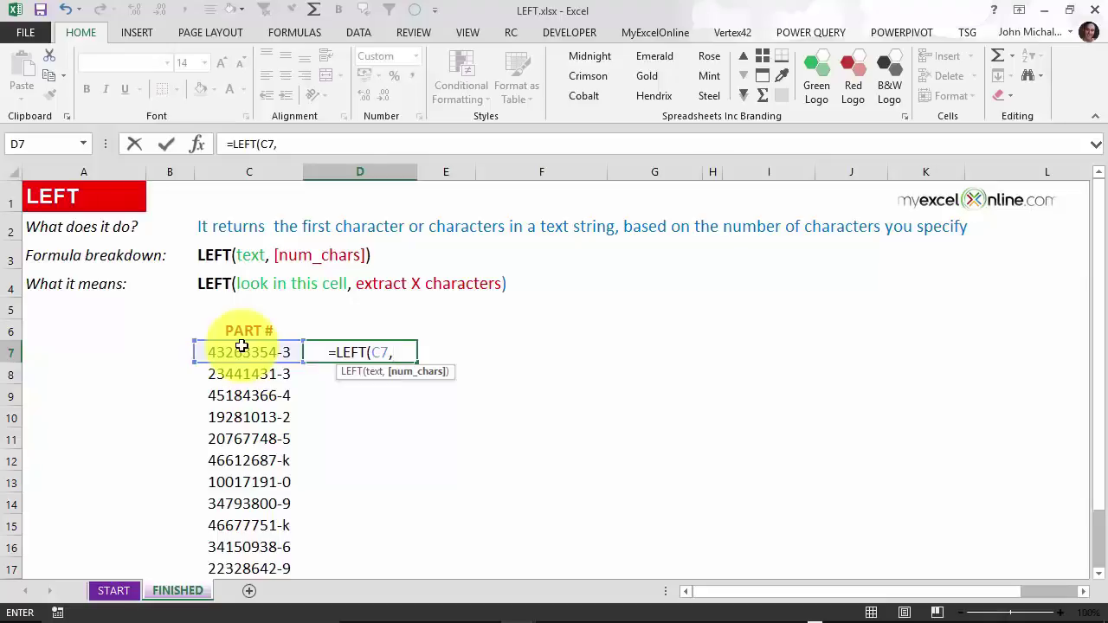
pyautogui.write('8)')
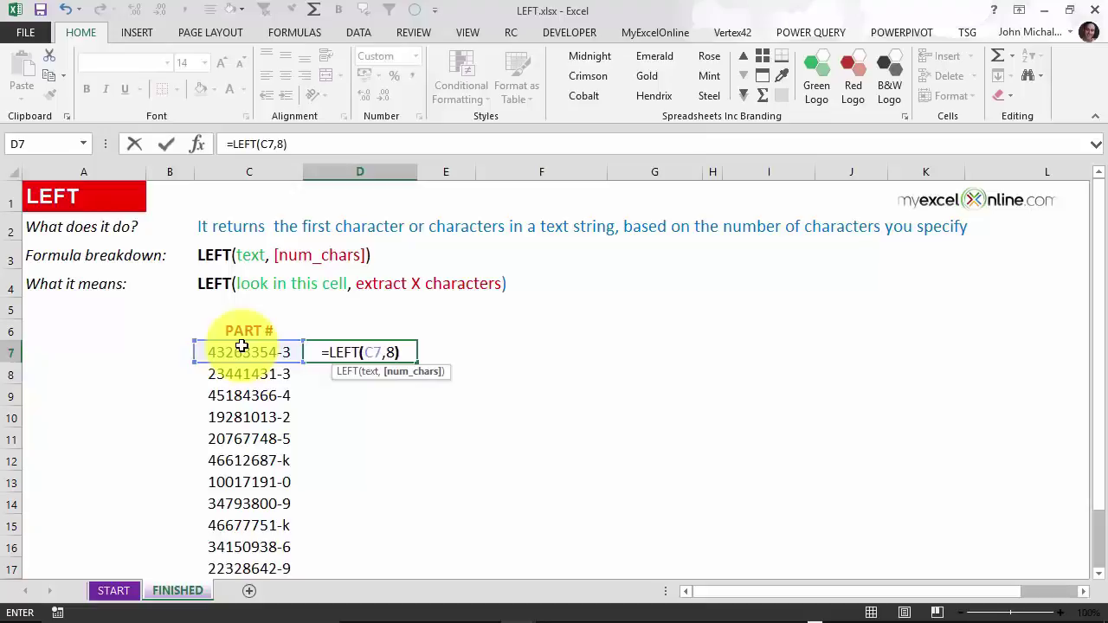
pyautogui.press('Return')
pyautogui.click(378, 350)
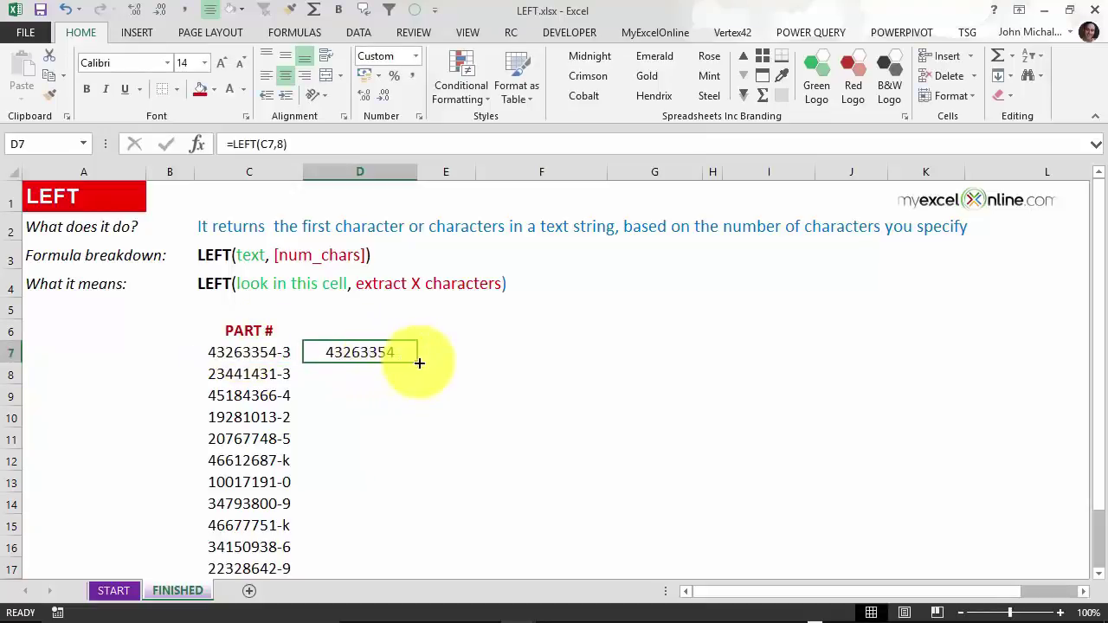
pyautogui.doubleClick(419, 362)
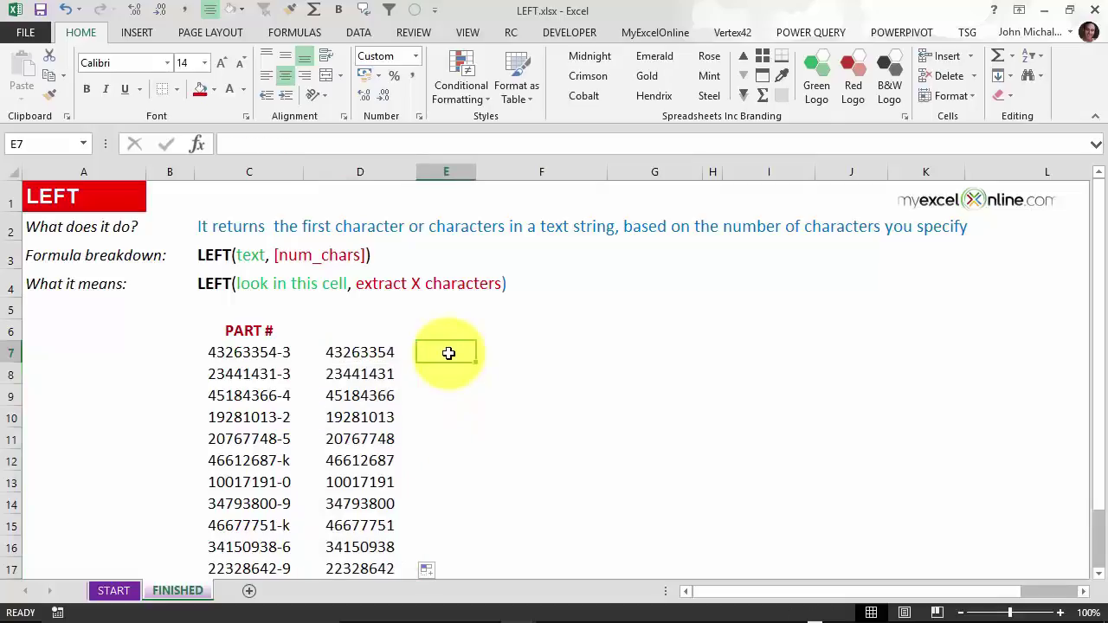
pyautogui.click(448, 355)
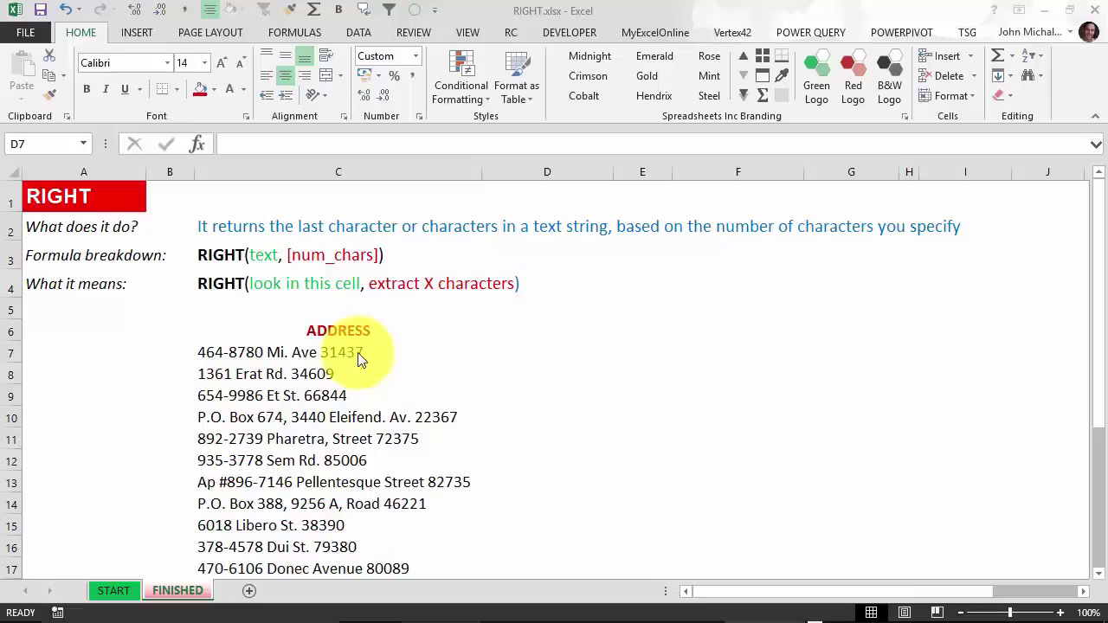
# Review the addresses, then enter =RIGHT(C7,5) in D7 to get the first ZIP code.
pyautogui.click(327, 352)
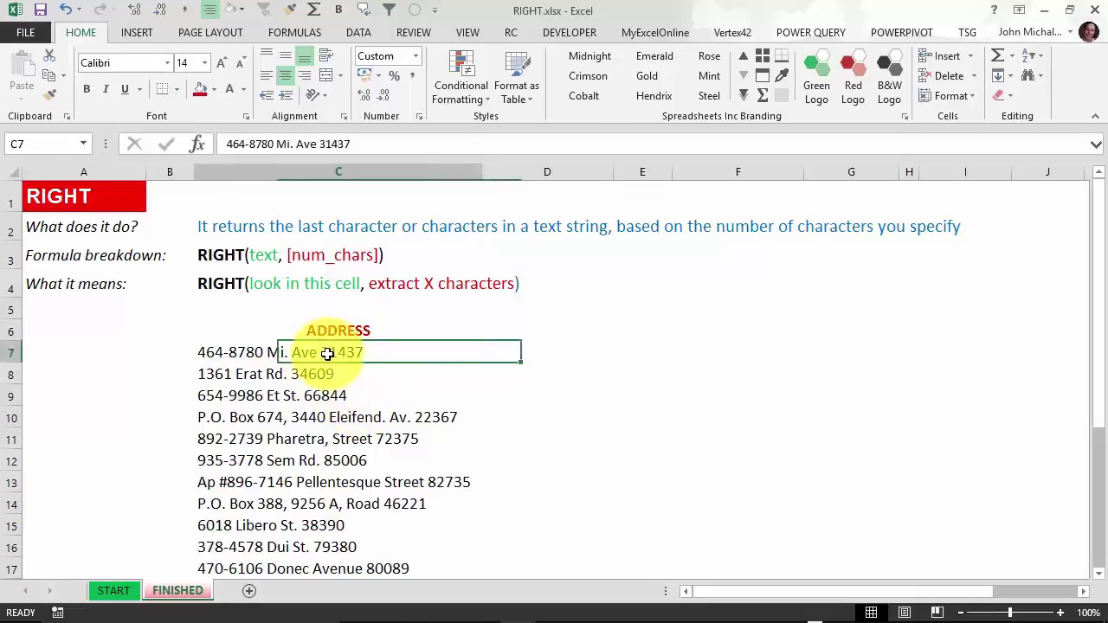
pyautogui.press('Down')
pyautogui.press('Down')
pyautogui.press('Down')
pyautogui.press('Down')
pyautogui.press('Down')
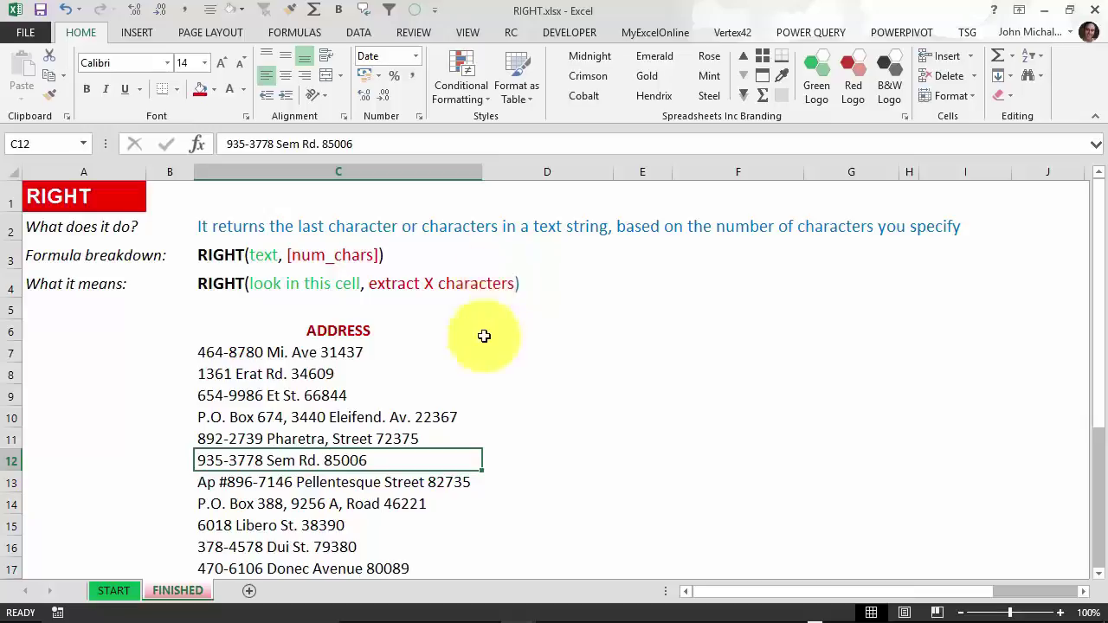
pyautogui.click(515, 354)
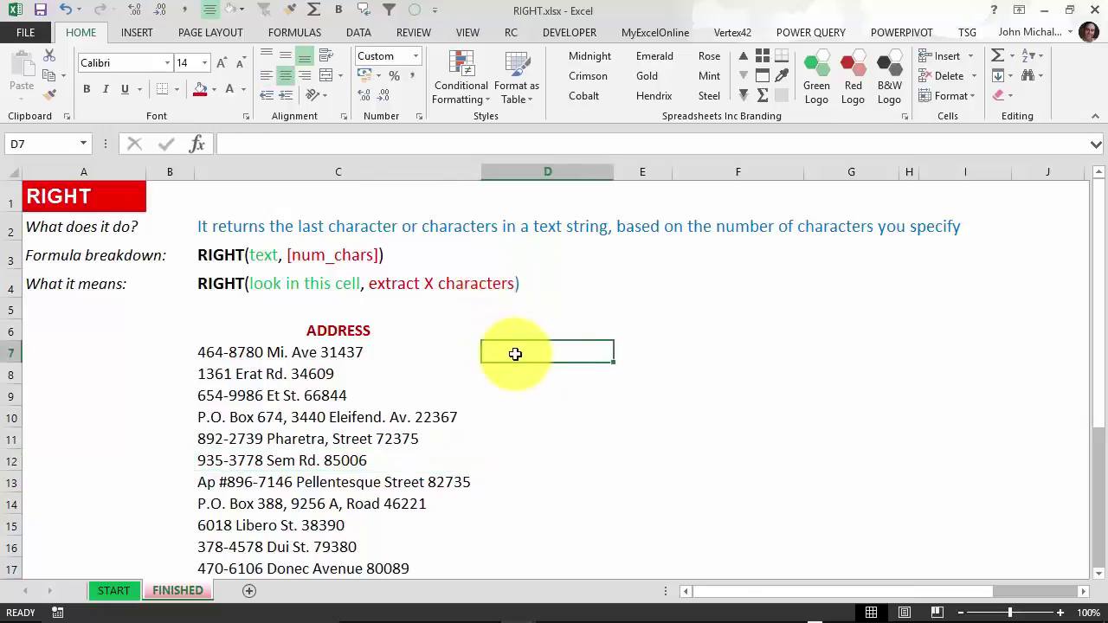
pyautogui.write('=RI')
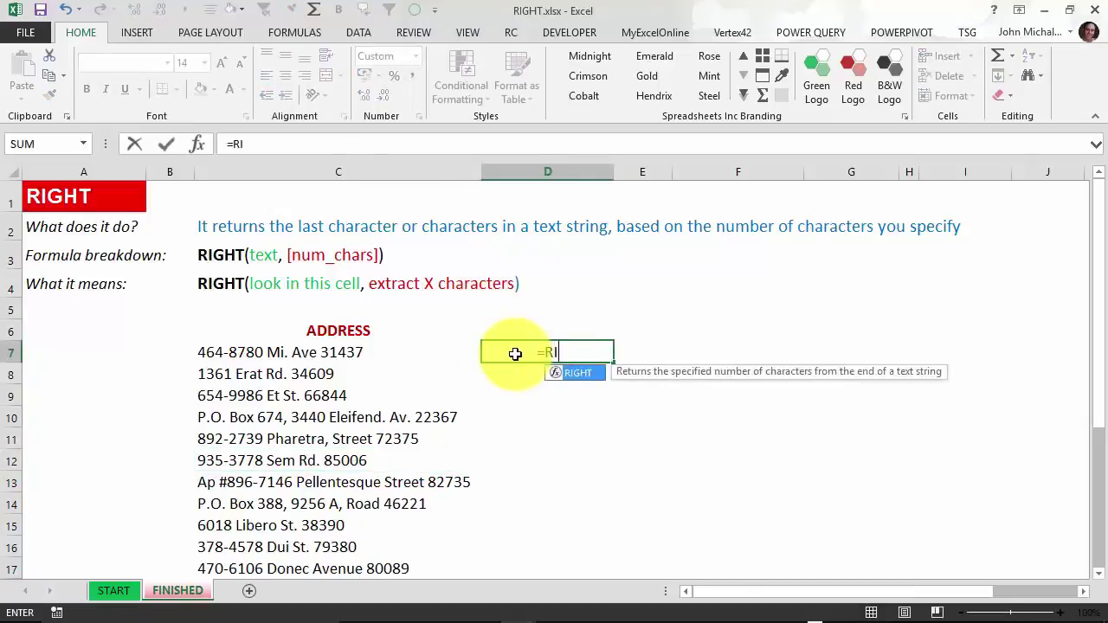
pyautogui.write('GHT(')
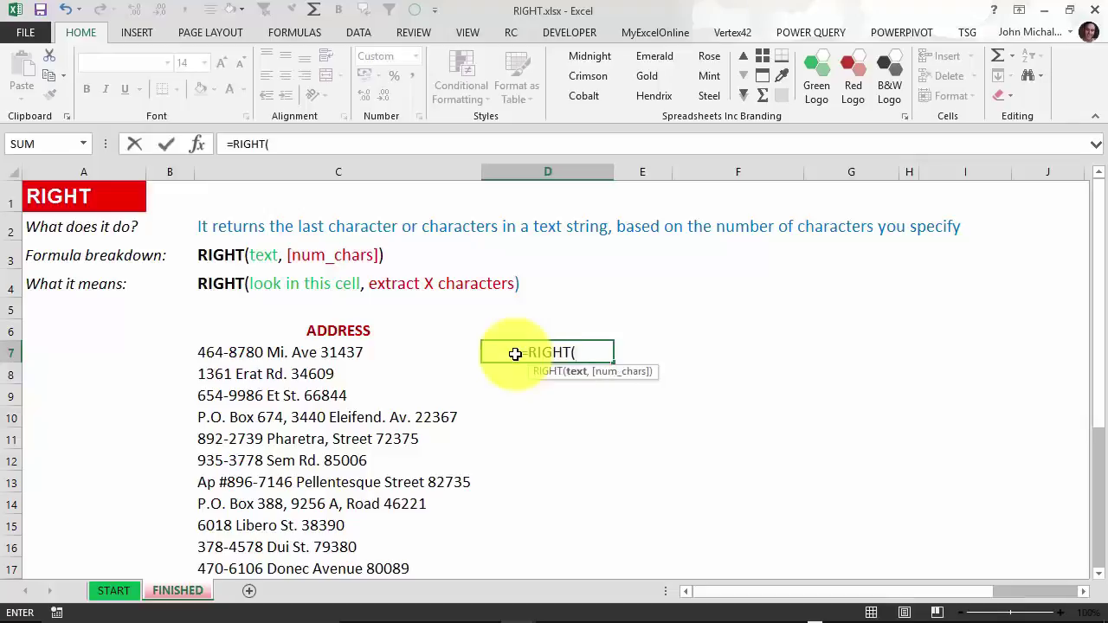
pyautogui.click(317, 354)
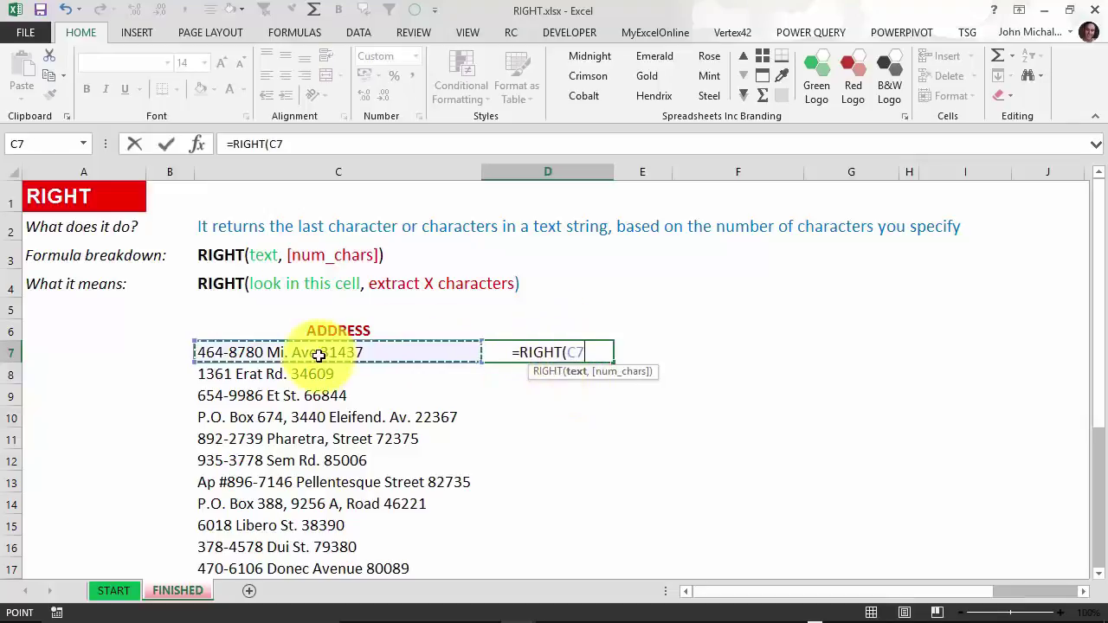
pyautogui.write(',')
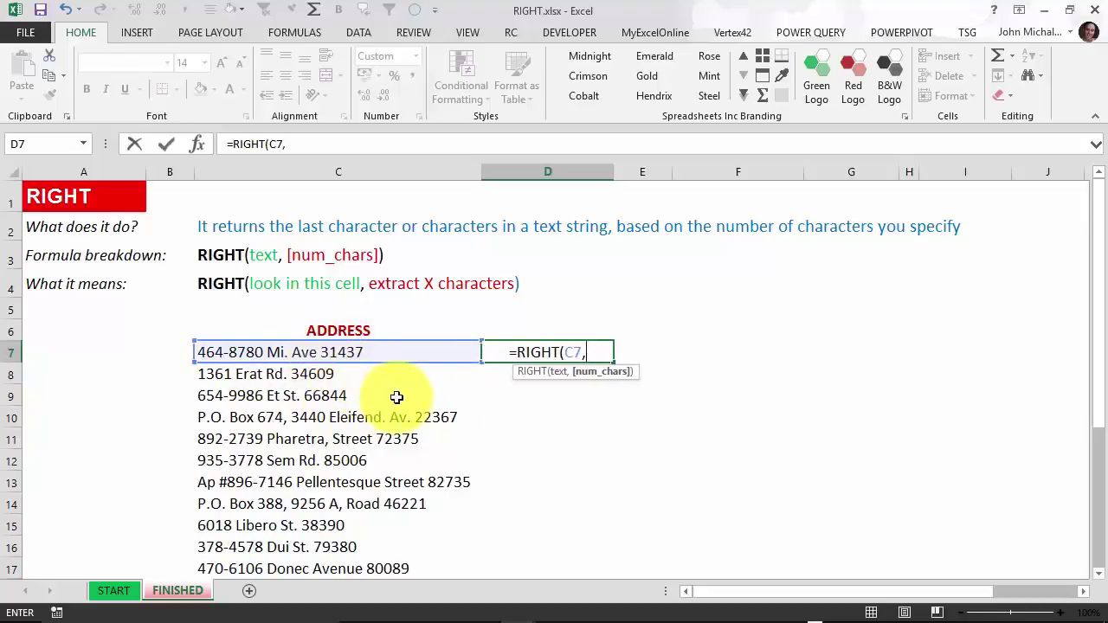
pyautogui.write('5)')
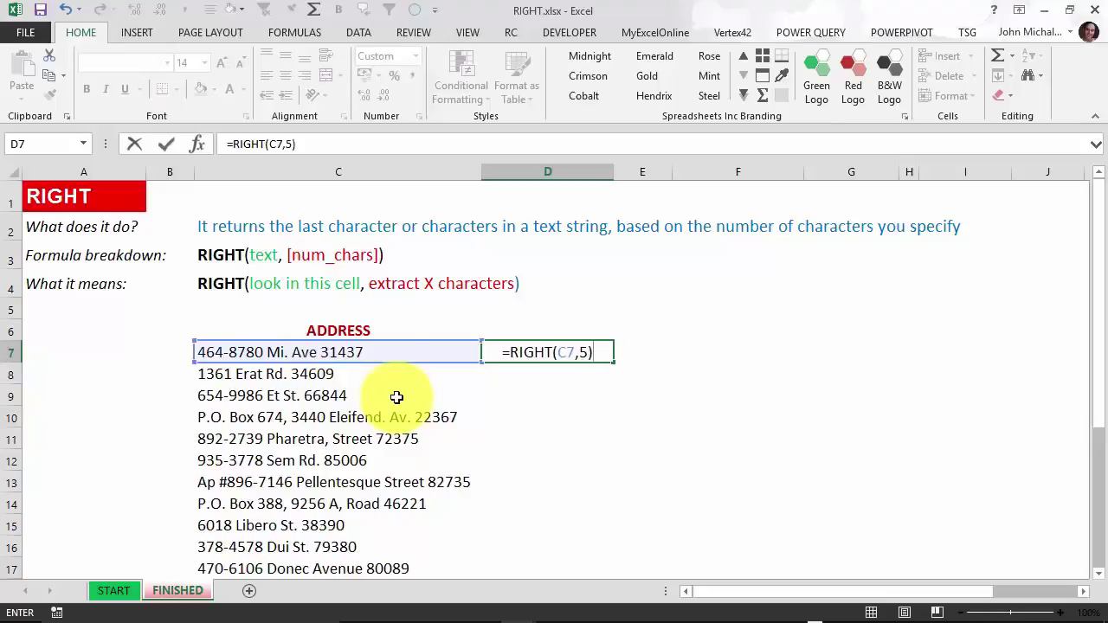
pyautogui.press('Return')
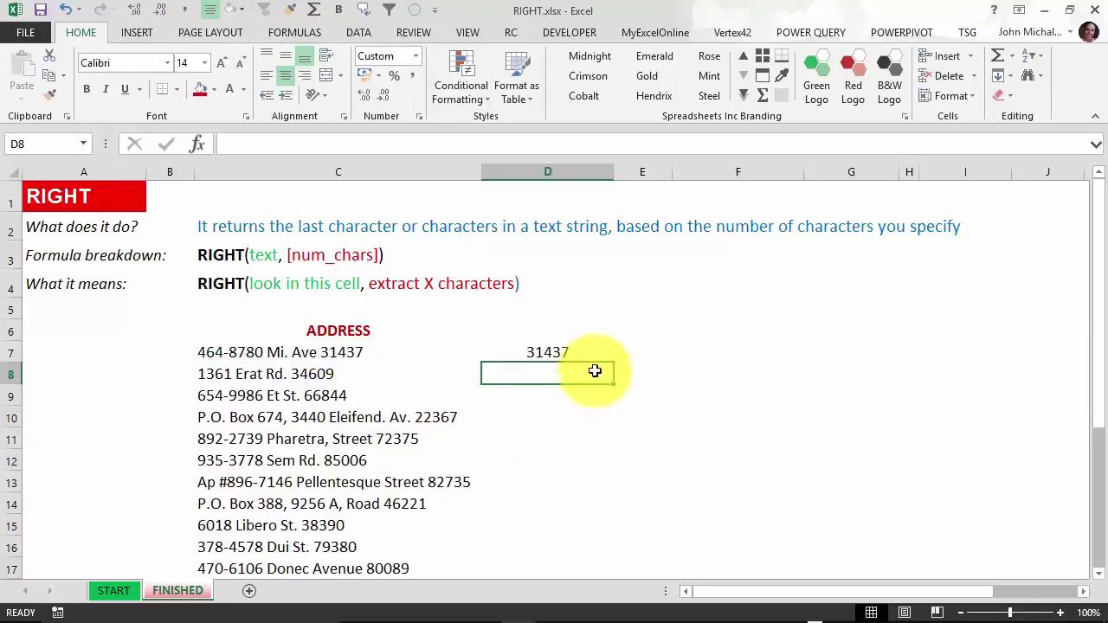
# Fill the RIGHT formula down column D through row 21.
pyautogui.click(589, 355)
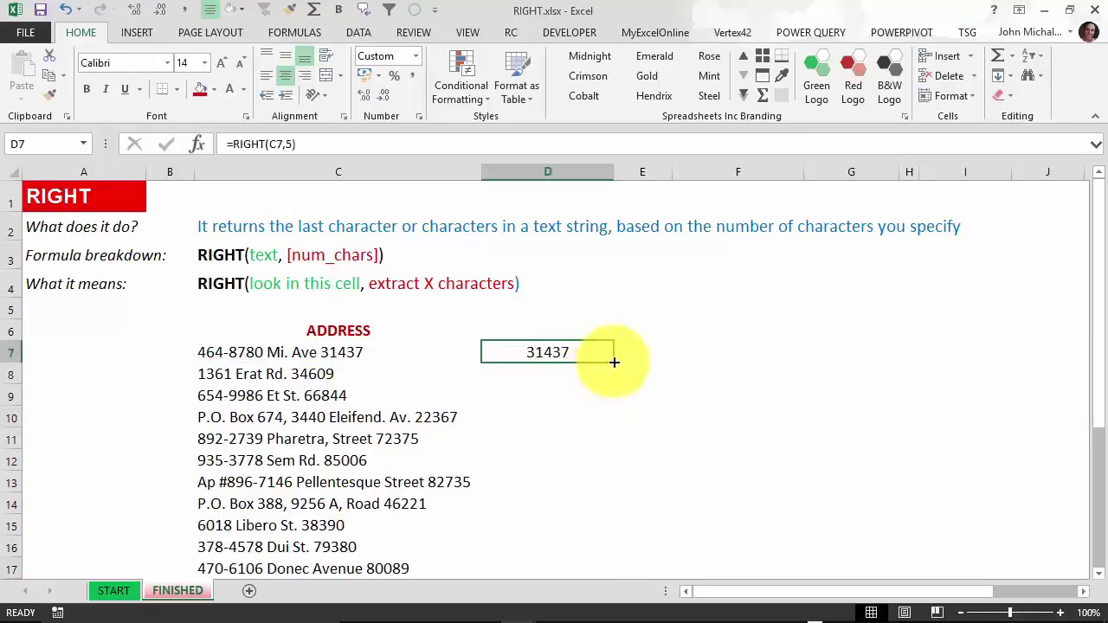
pyautogui.doubleClick(613, 364)
pyautogui.click(648, 371)
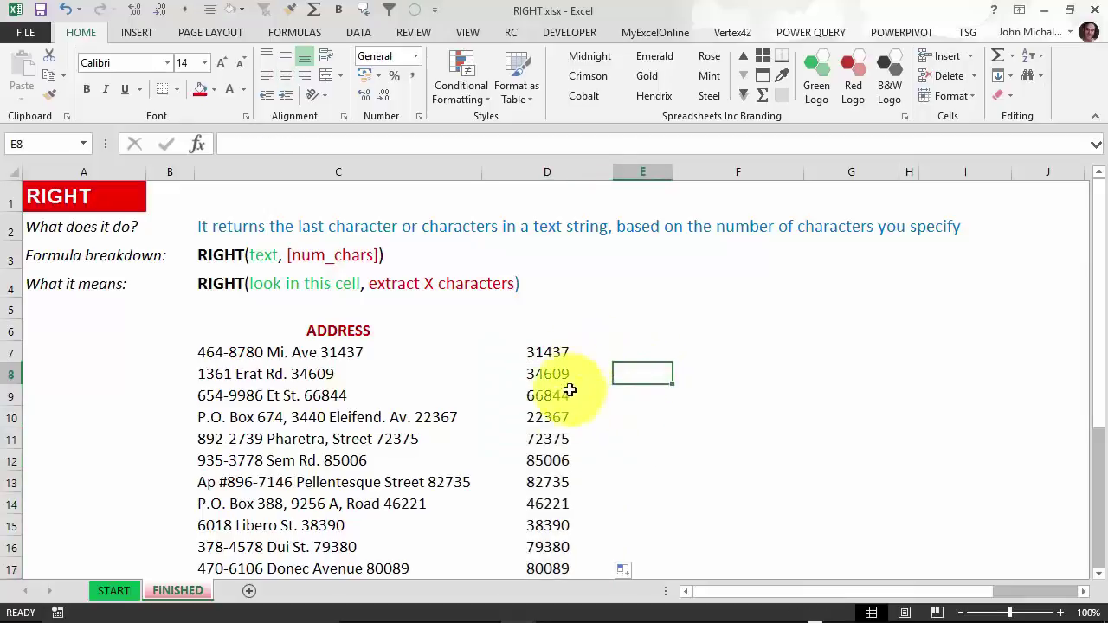
pyautogui.scroll(-2, 559, 420)
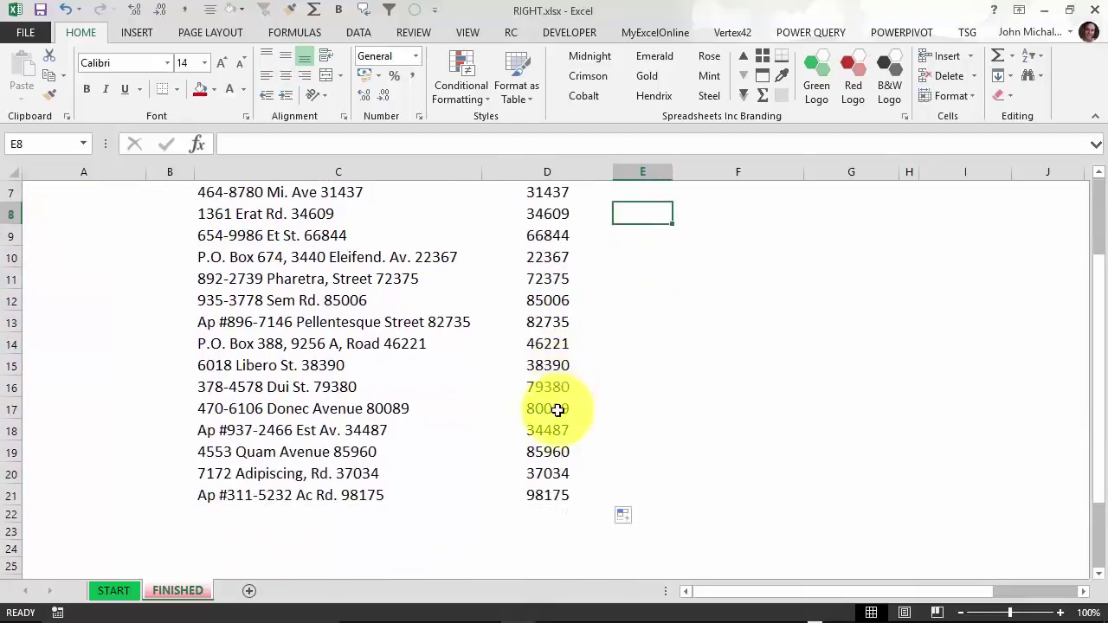
pyautogui.scroll(1, 557, 410)
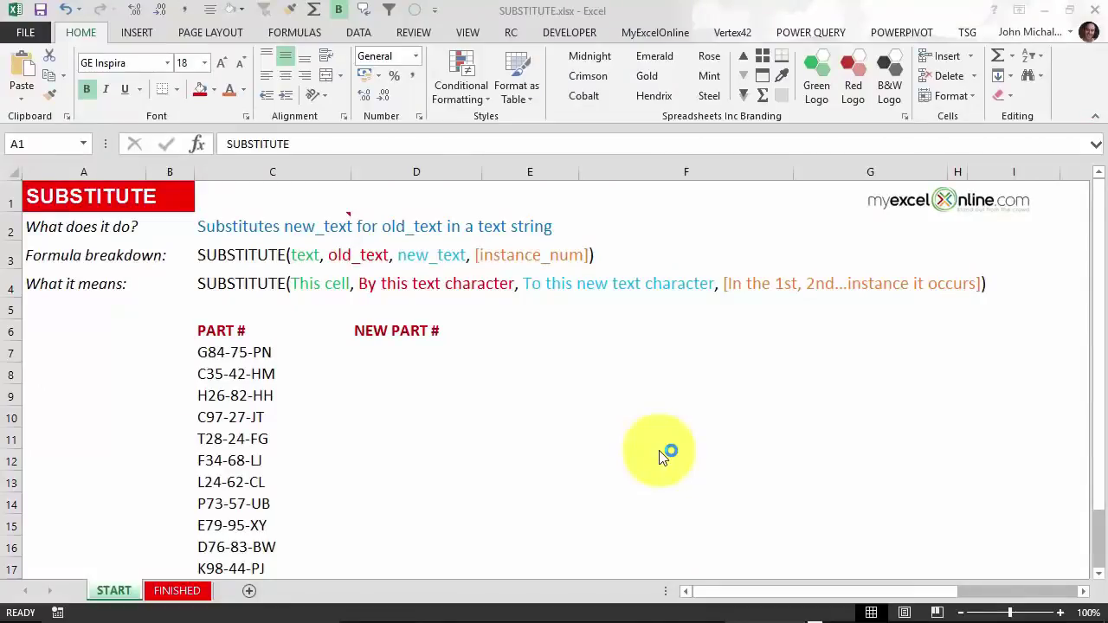
# Review the formula breakdown in C3 and the part numbers listed in column C.
pyautogui.click(248, 247)
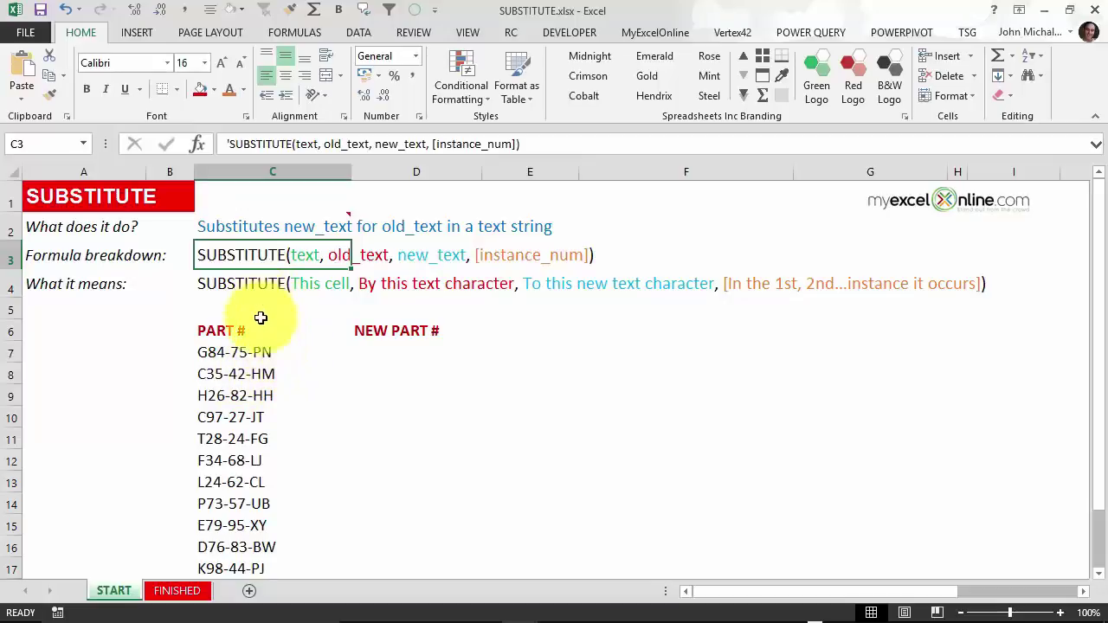
pyautogui.click(262, 348)
pyautogui.scroll(-1, 263, 394)
pyautogui.scroll(-2, 263, 394)
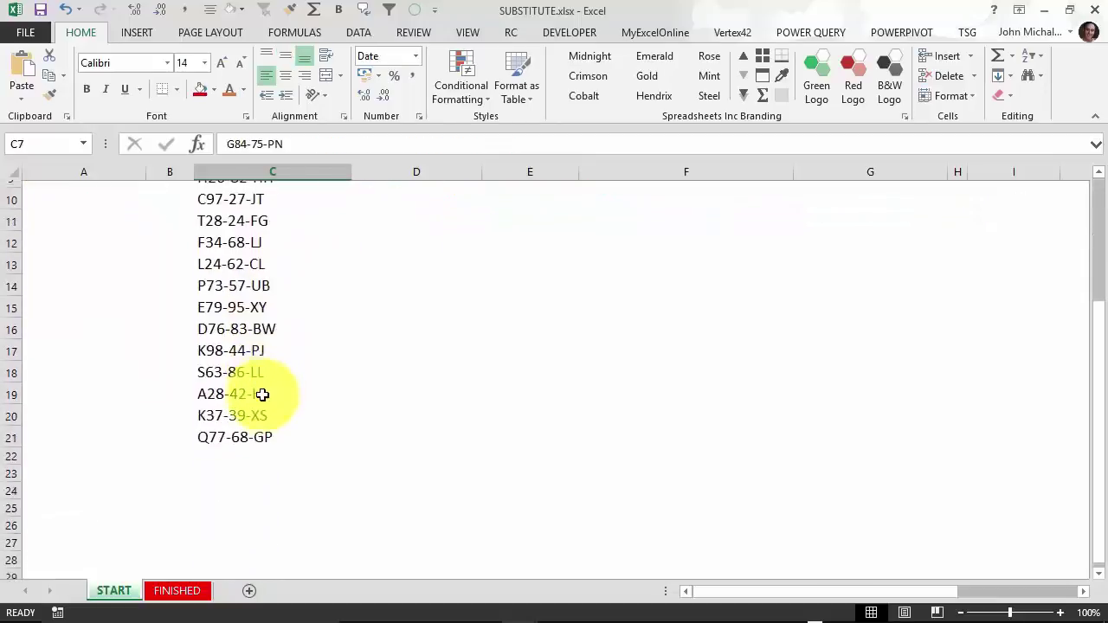
pyautogui.scroll(3, 260, 391)
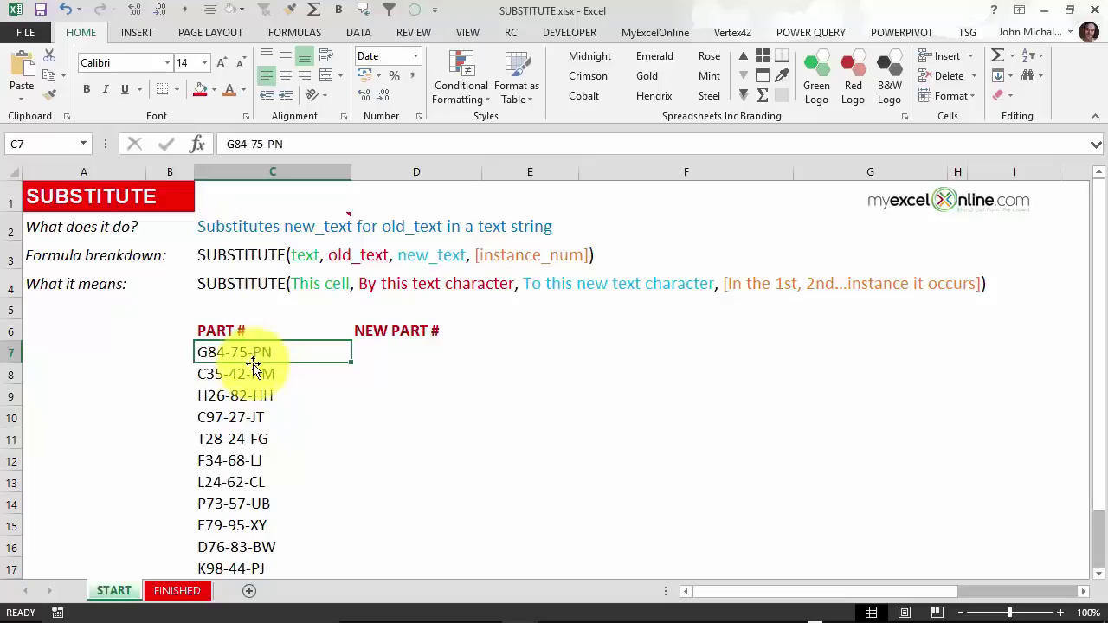
# Enter =SUBSTITUTE(C7,"-","#",2) in D7 and fill it down to D17.
pyautogui.click(376, 345)
pyautogui.write('=')
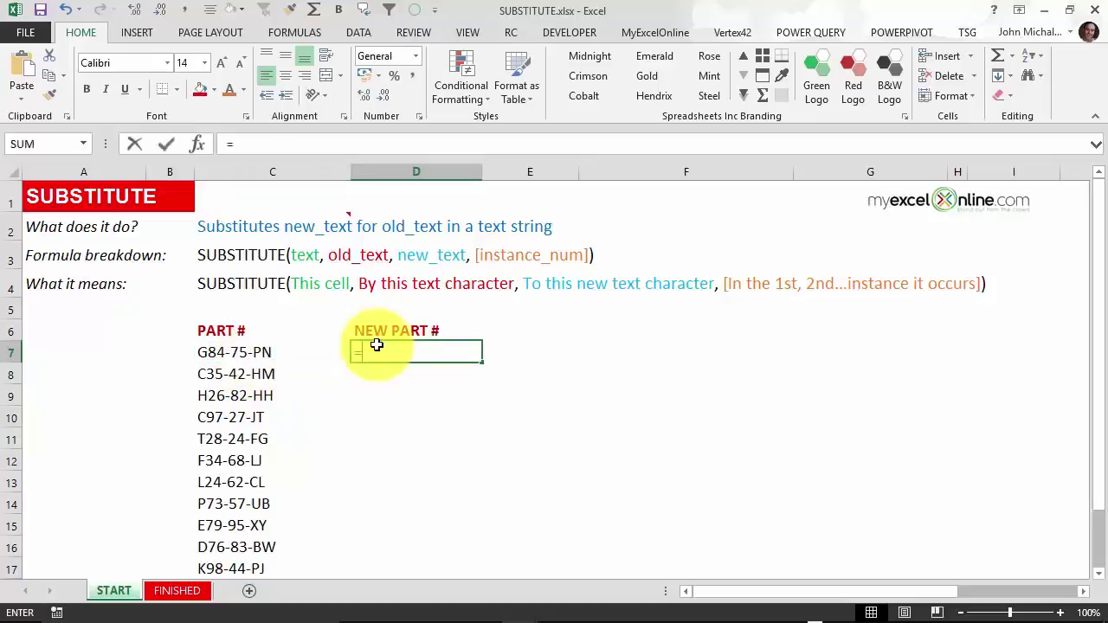
pyautogui.write('SUBS')
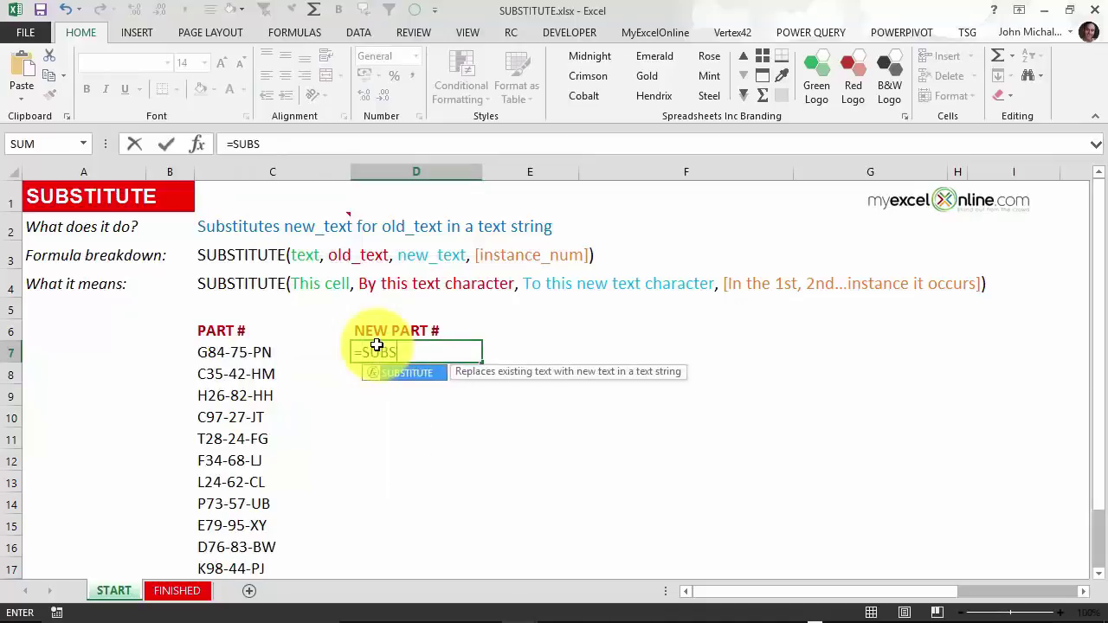
pyautogui.press('Tab')
pyautogui.click(232, 353)
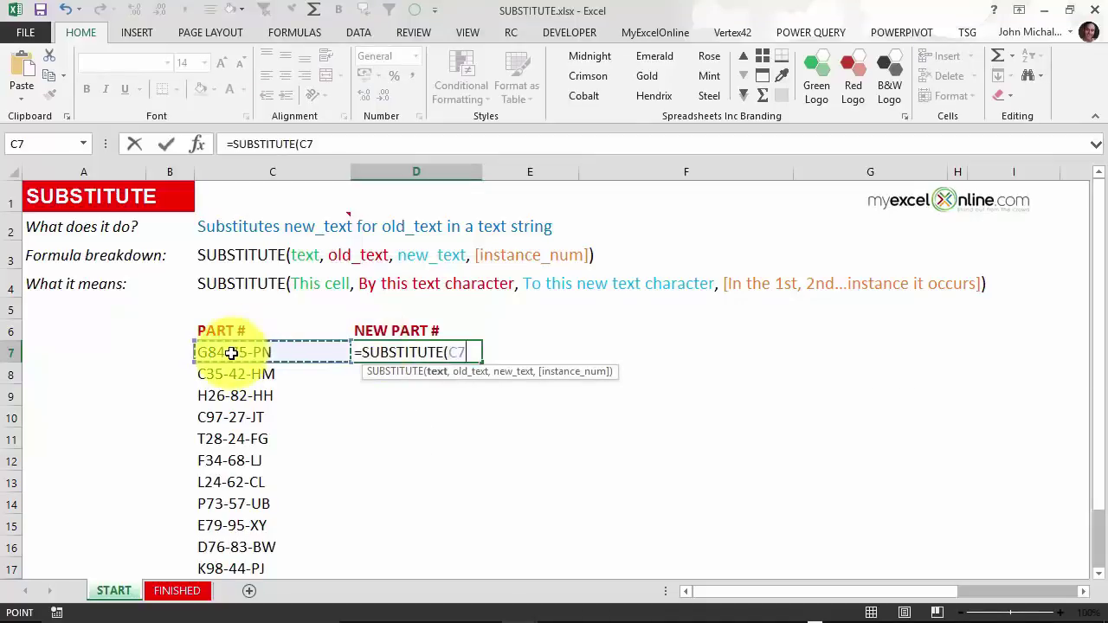
pyautogui.write(',')
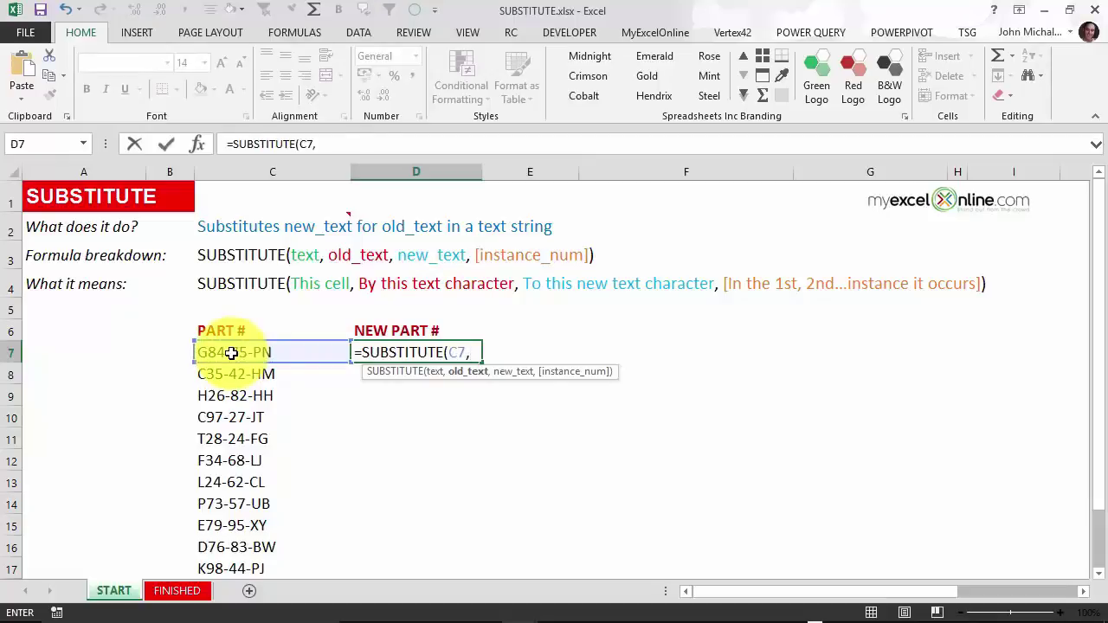
pyautogui.write('"-",')
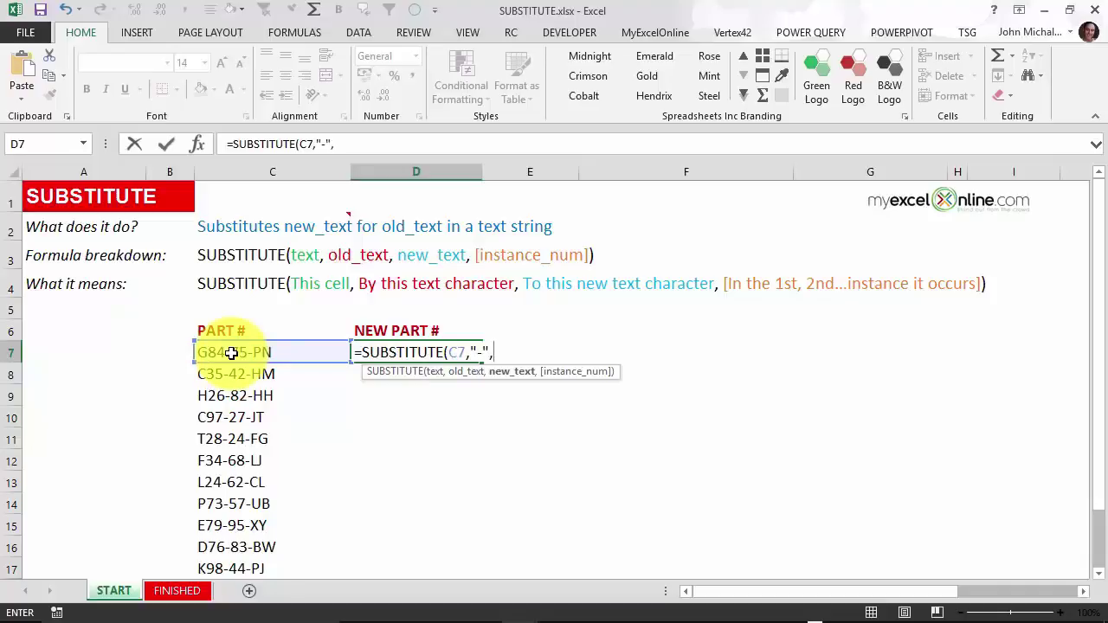
pyautogui.write('"#",')
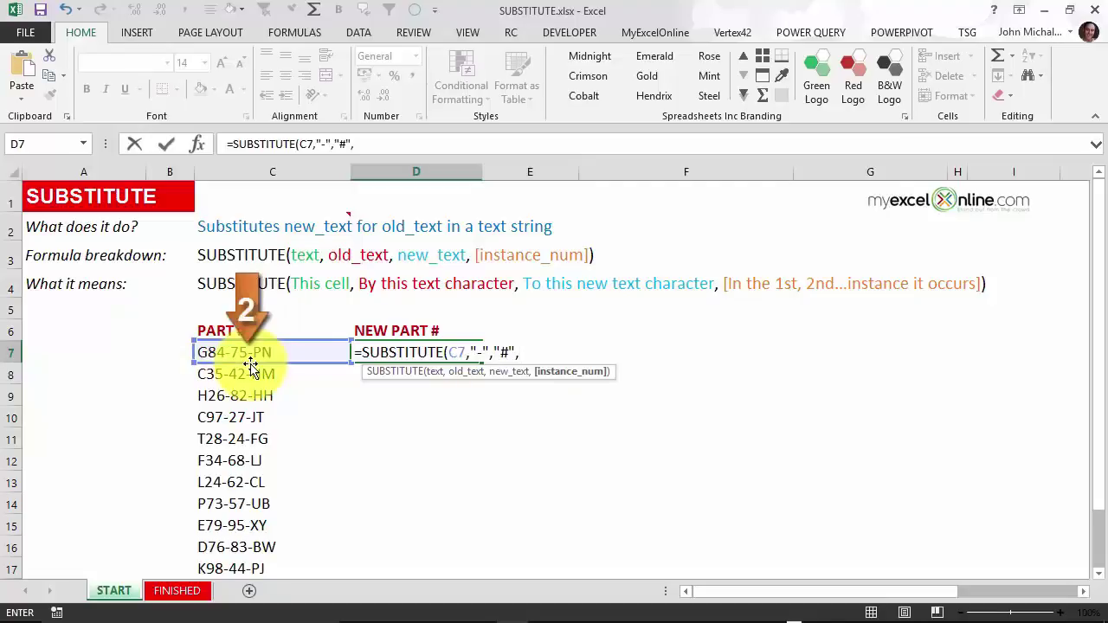
pyautogui.write('2')
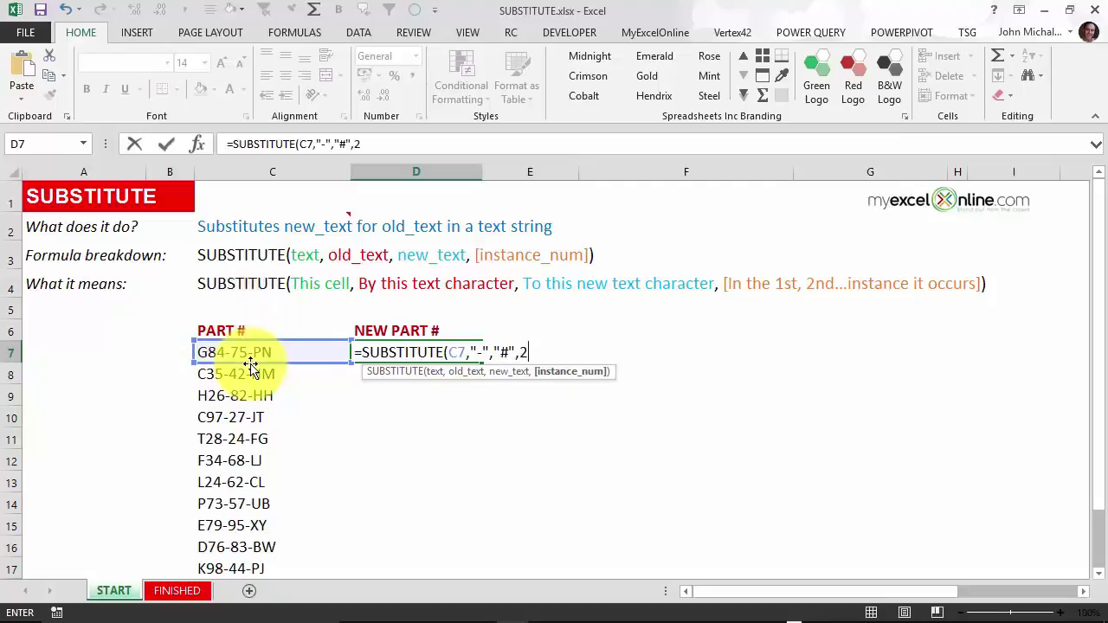
pyautogui.write(')')
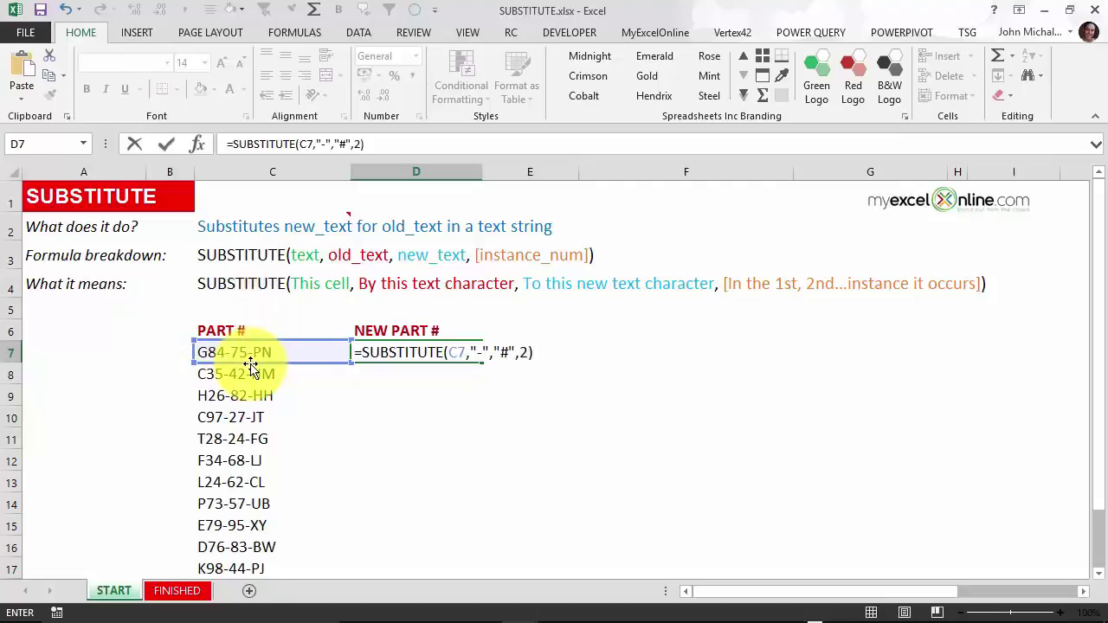
pyautogui.press('Return')
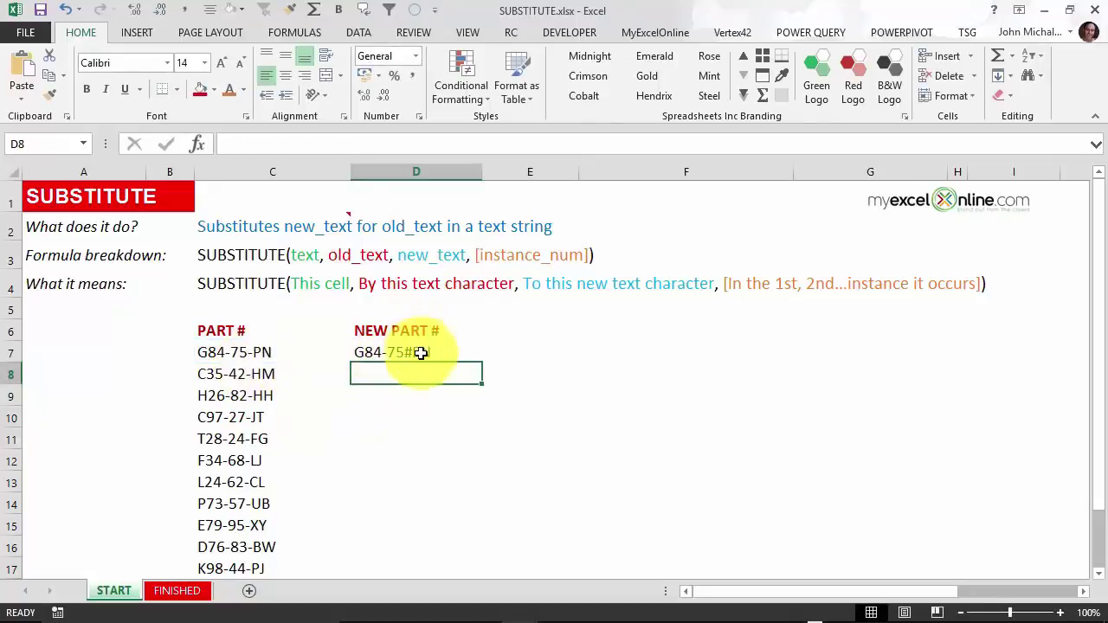
pyautogui.click(420, 352)
pyautogui.doubleClick(482, 363)
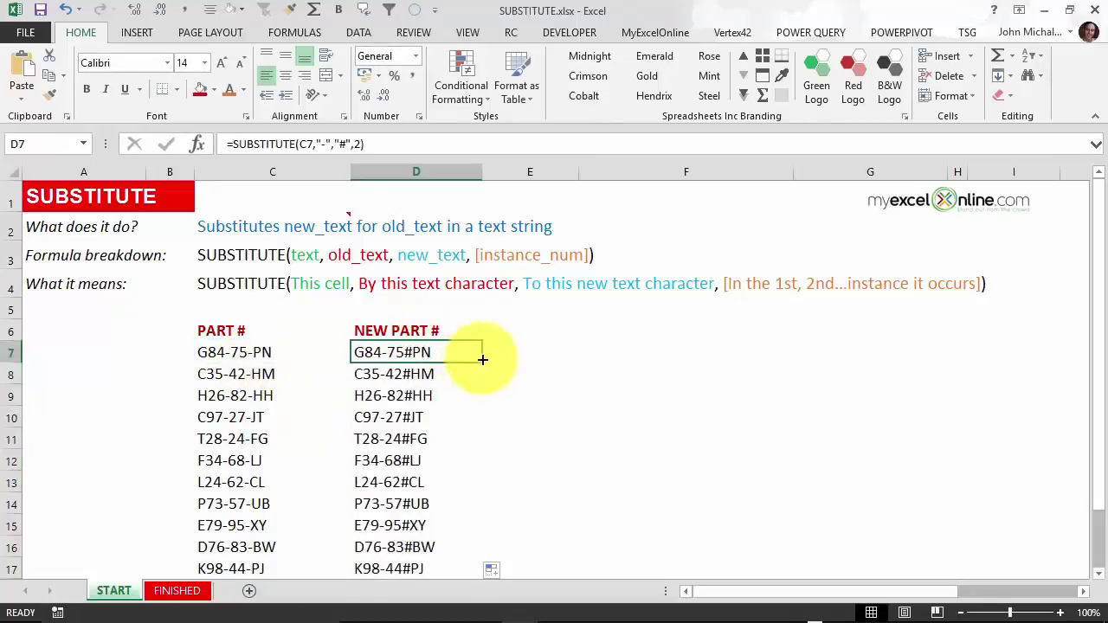
pyautogui.scroll(-1, 514, 371)
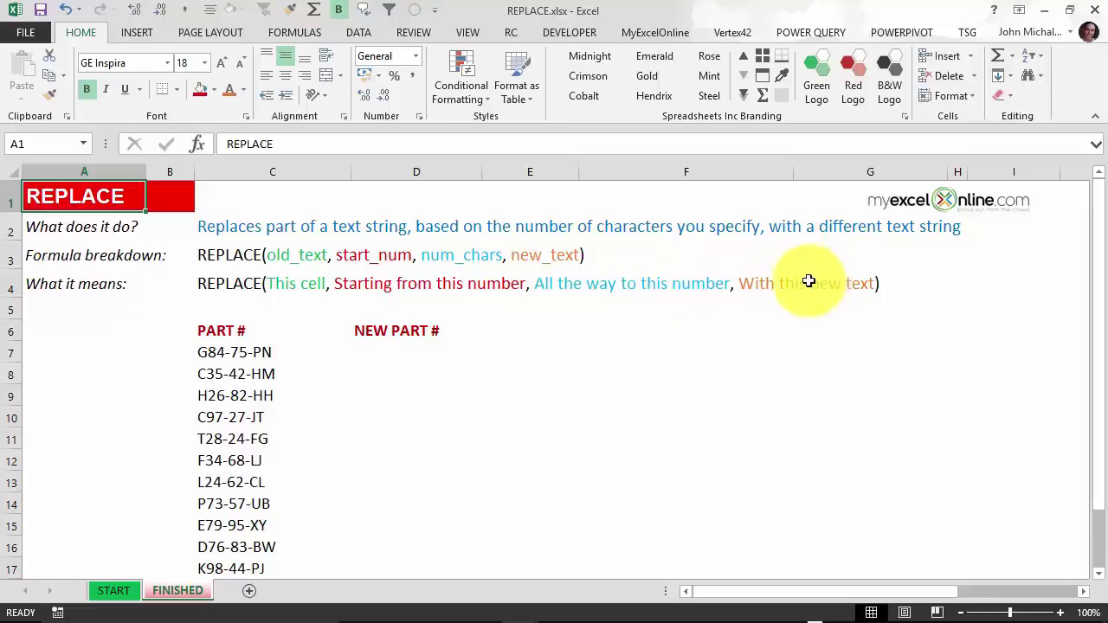
pyautogui.scroll(-2, 247, 450)
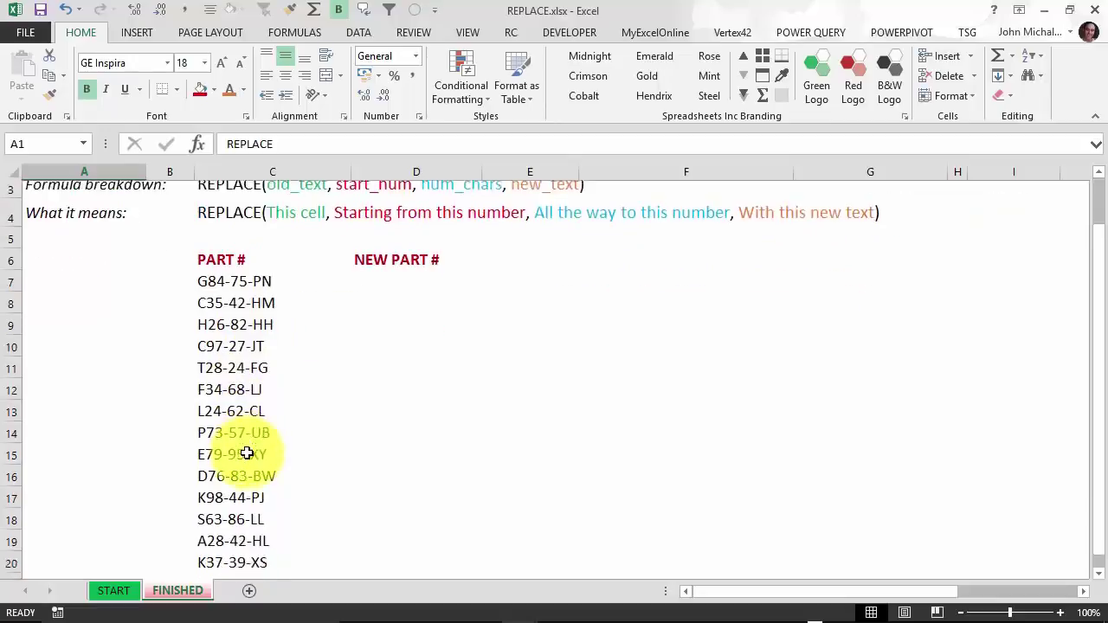
pyautogui.scroll(2, 247, 450)
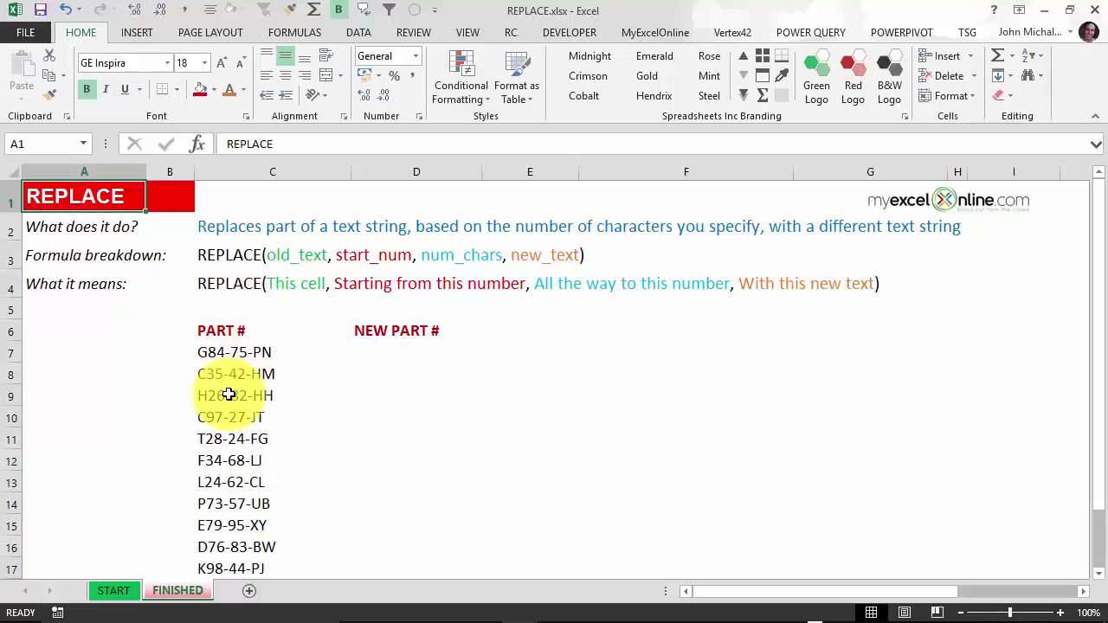
pyautogui.click(395, 361)
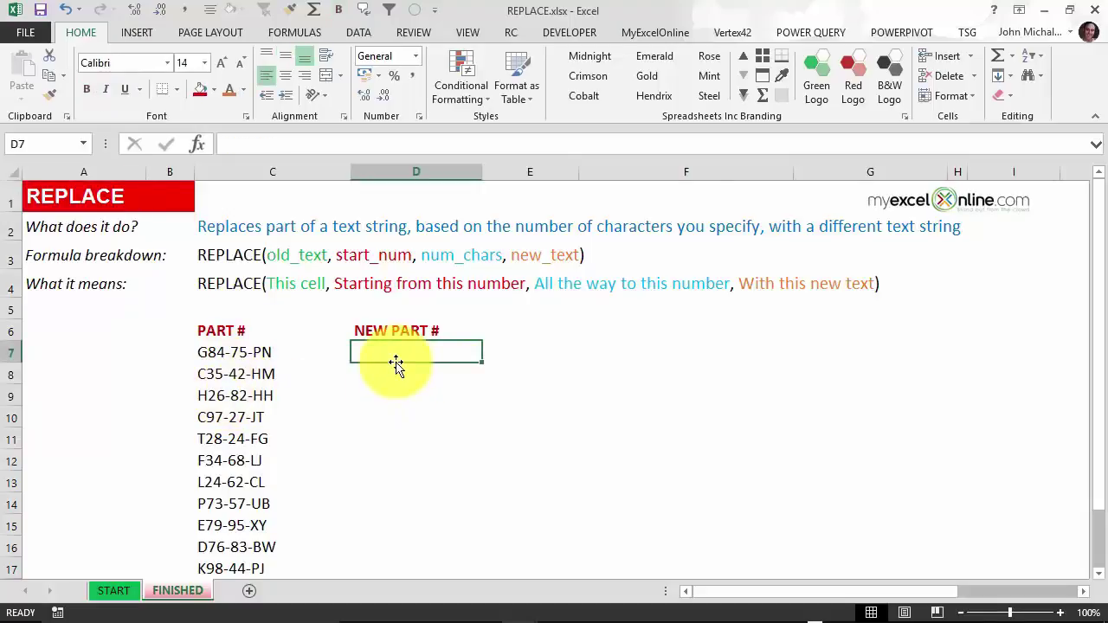
# Enter =REPLACE(C7,4,1,"") in D7 and fill it down to D17, dropping each first dash.
pyautogui.write('=REPLACE(')
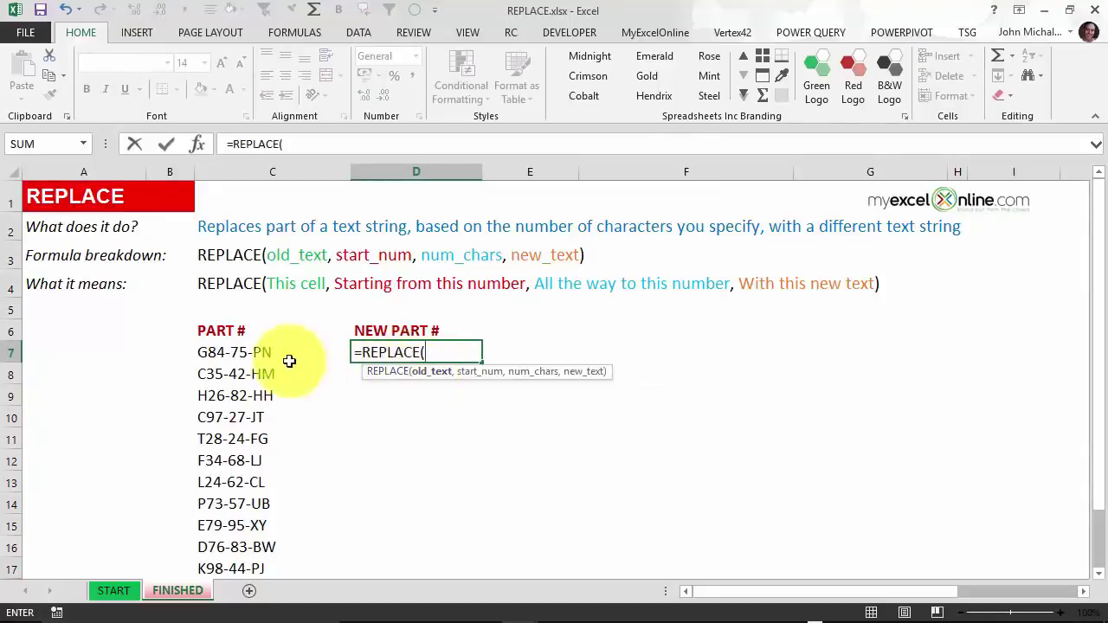
pyautogui.click(259, 364)
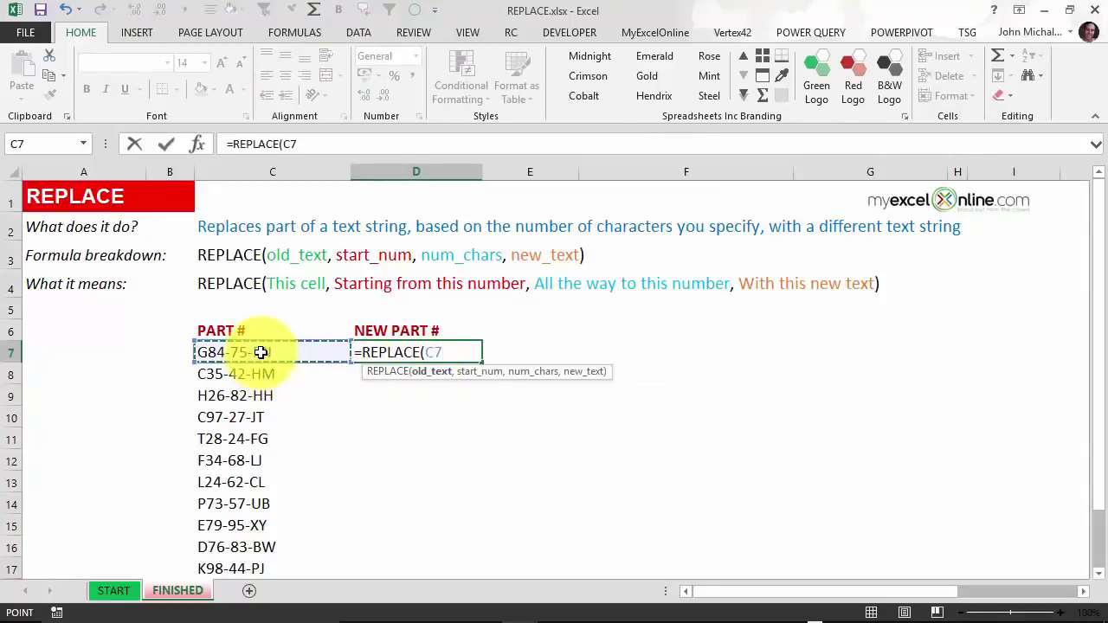
pyautogui.write(',')
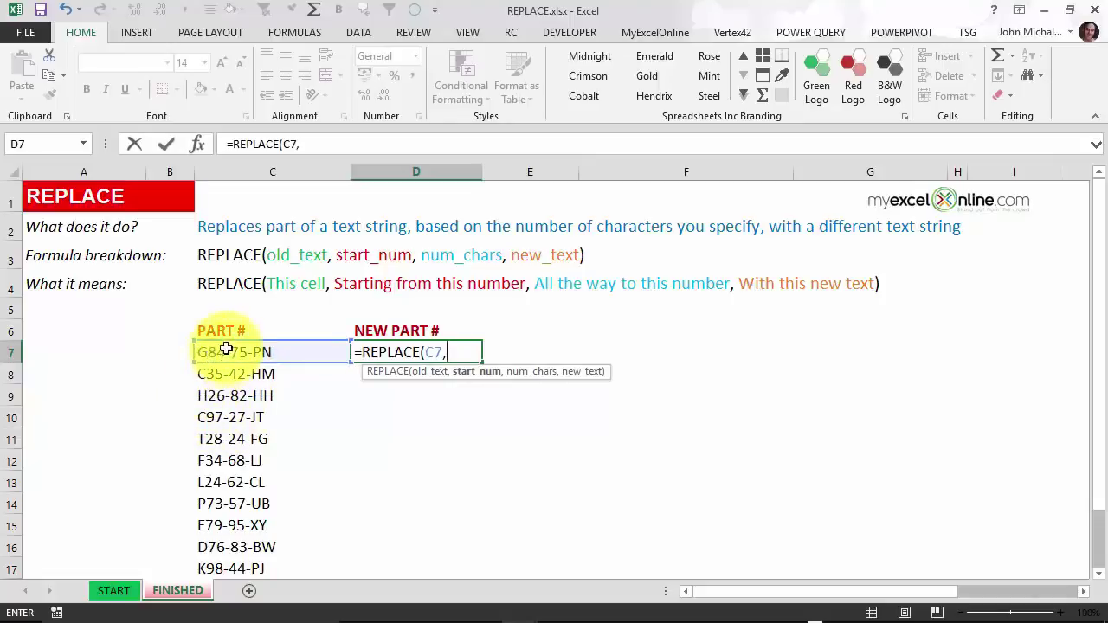
pyautogui.write('4,')
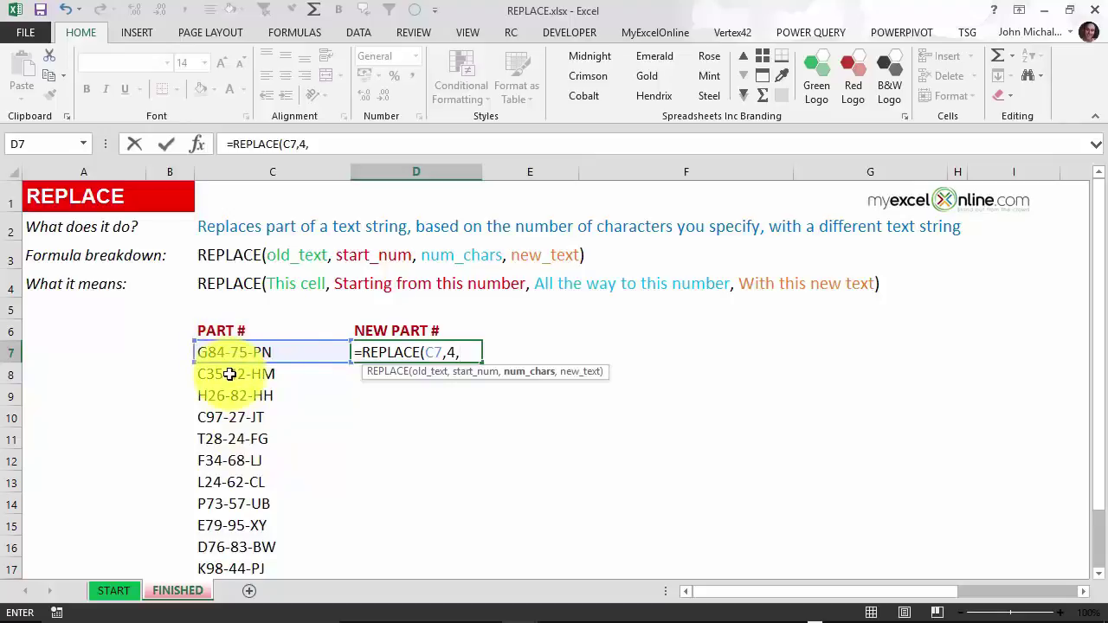
pyautogui.write('1,')
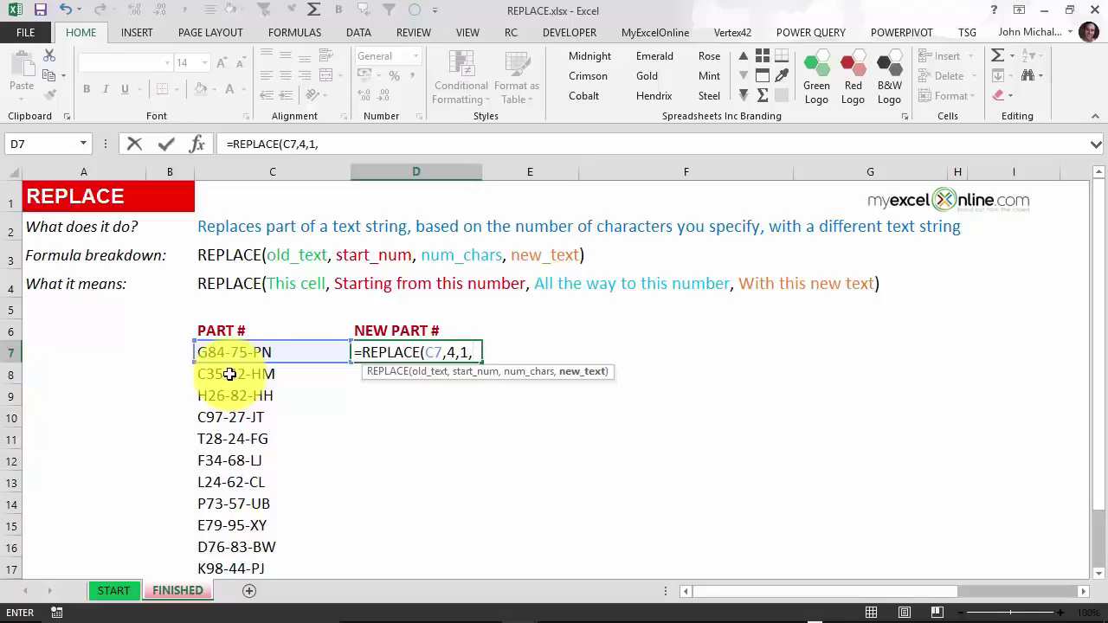
pyautogui.write('"")')
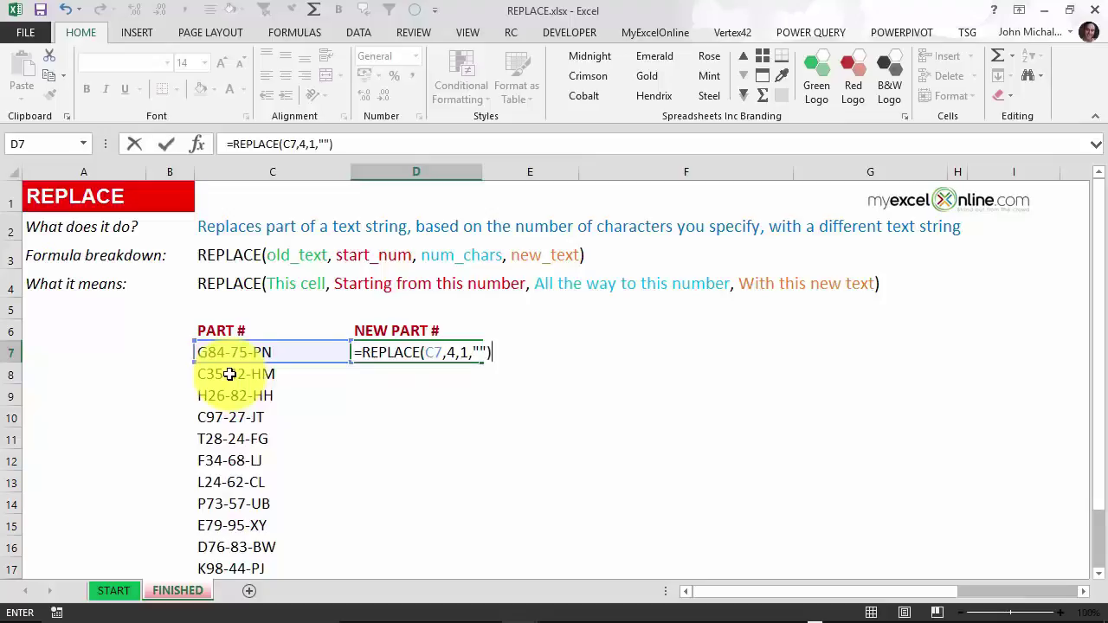
pyautogui.press('Return')
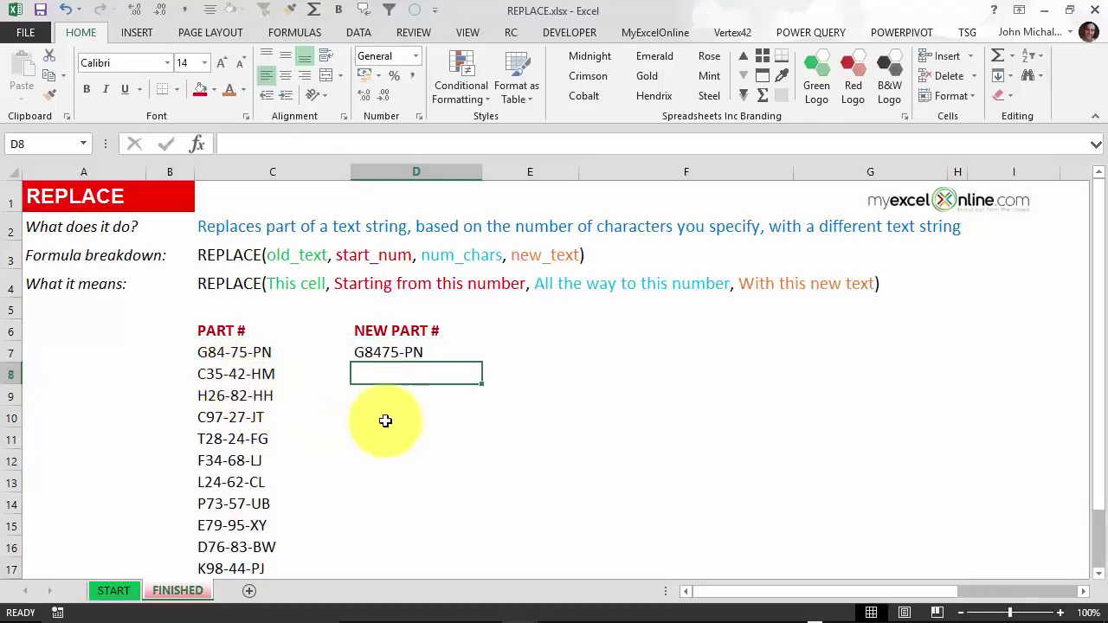
pyautogui.click(472, 359)
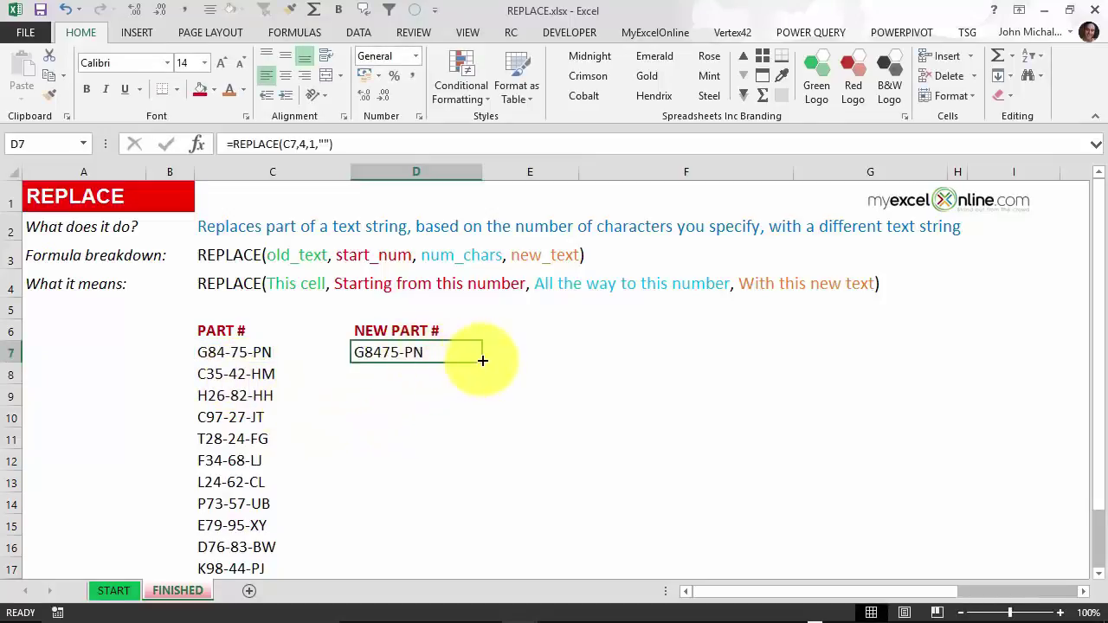
pyautogui.doubleClick(482, 360)
pyautogui.click(476, 350)
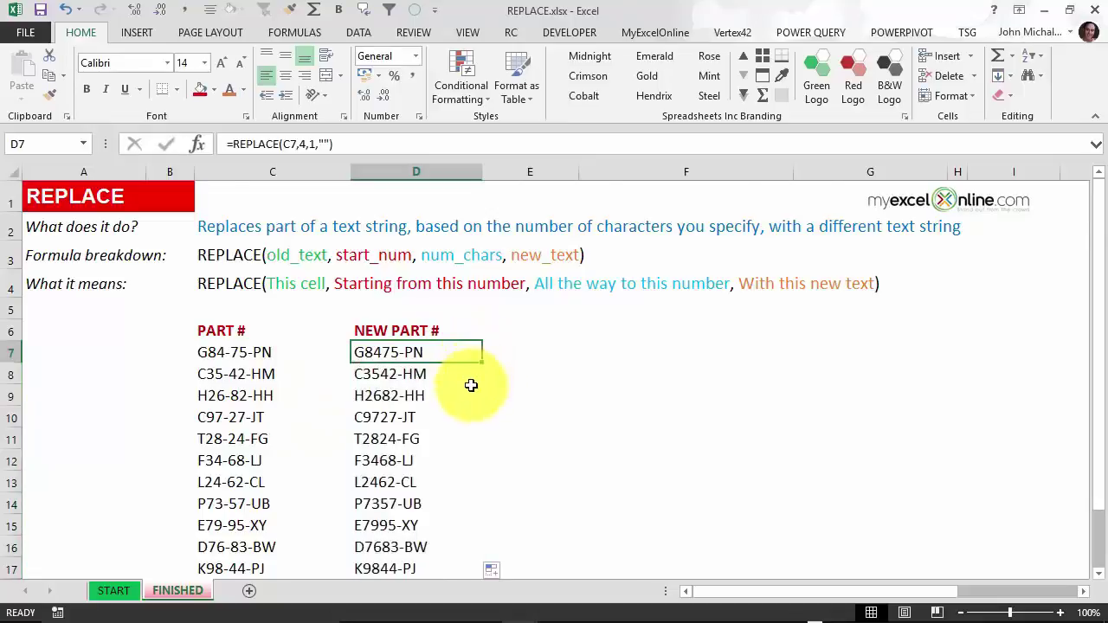
pyautogui.scroll(-1, 470, 384)
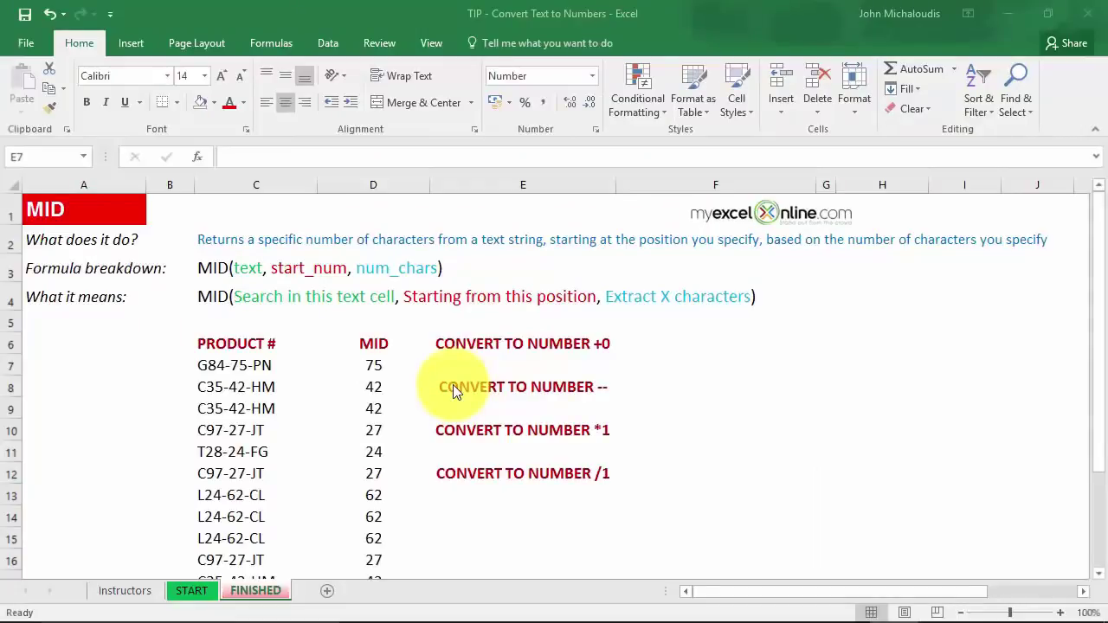
pyautogui.click(372, 367)
pyautogui.doubleClick(395, 366)
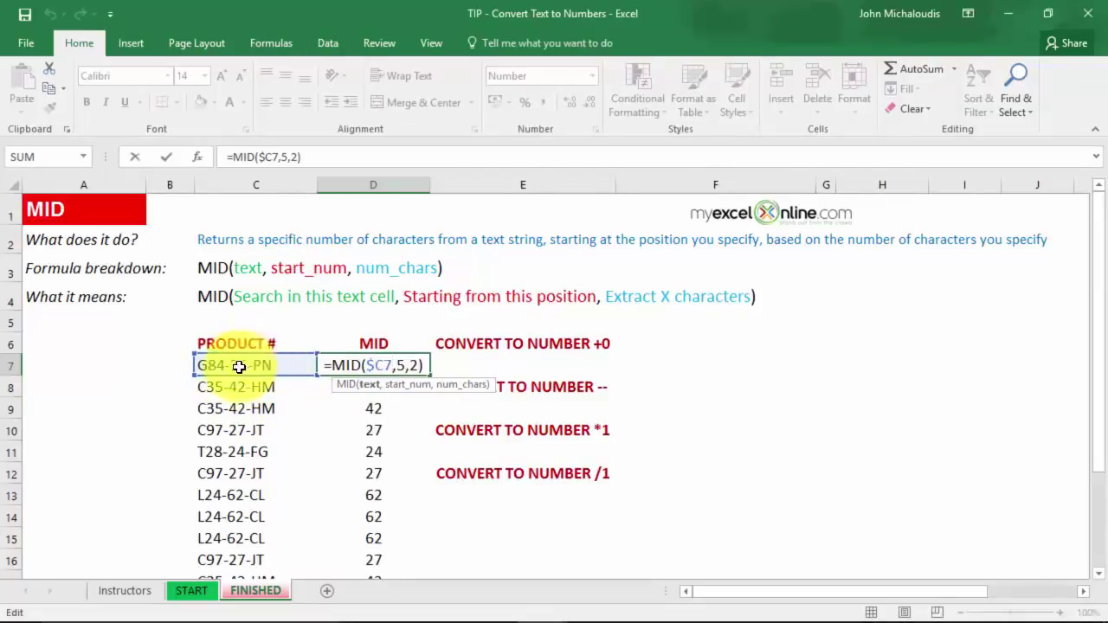
pyautogui.hotkey('ctrl', 'Return')
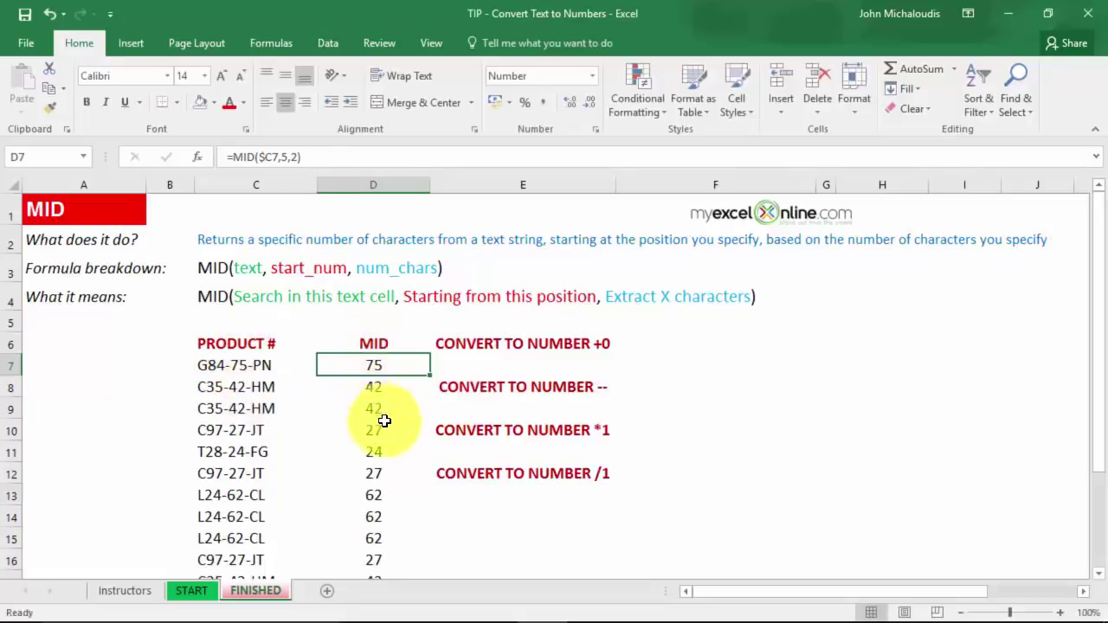
pyautogui.scroll(-2, 383, 416)
pyautogui.scroll(2, 389, 415)
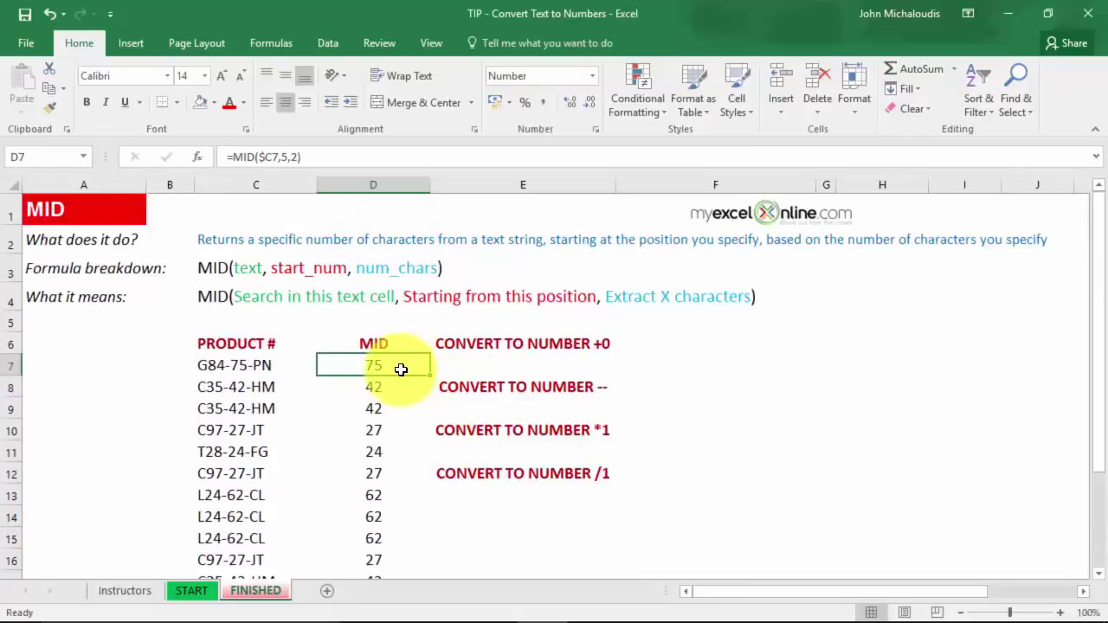
pyautogui.moveTo(231, 157); pyautogui.dragTo(395, 166)
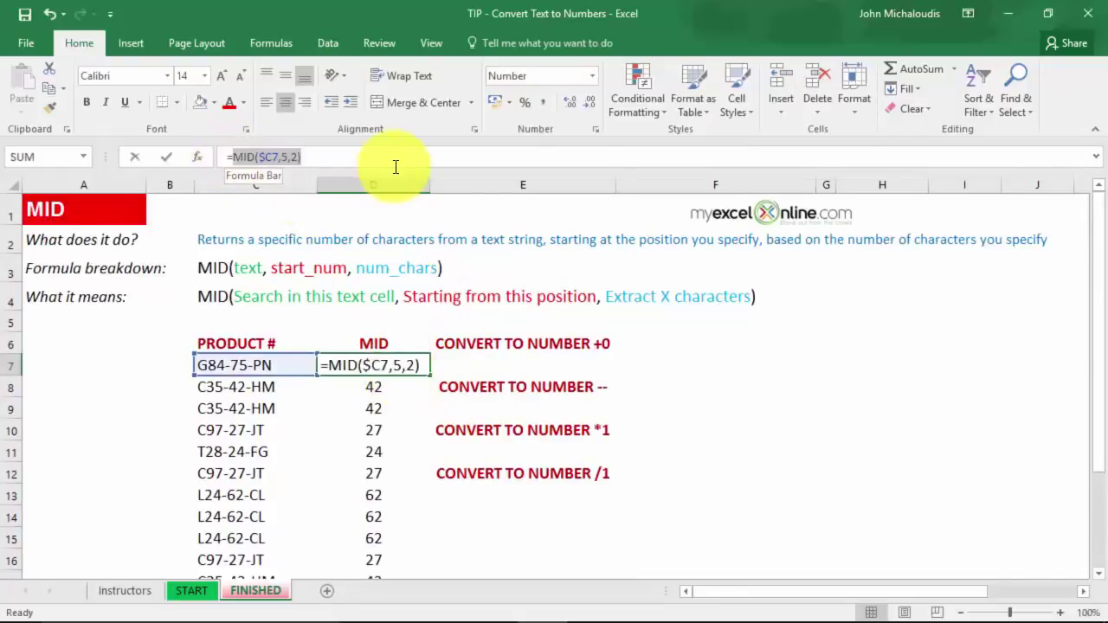
pyautogui.press('F9')
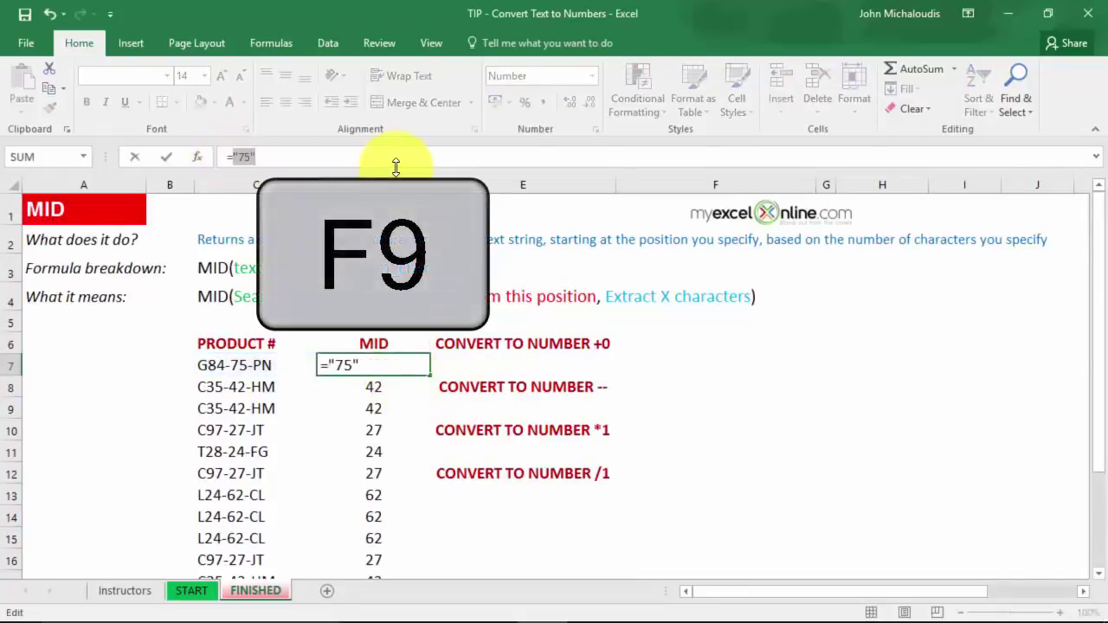
pyautogui.click(393, 163)
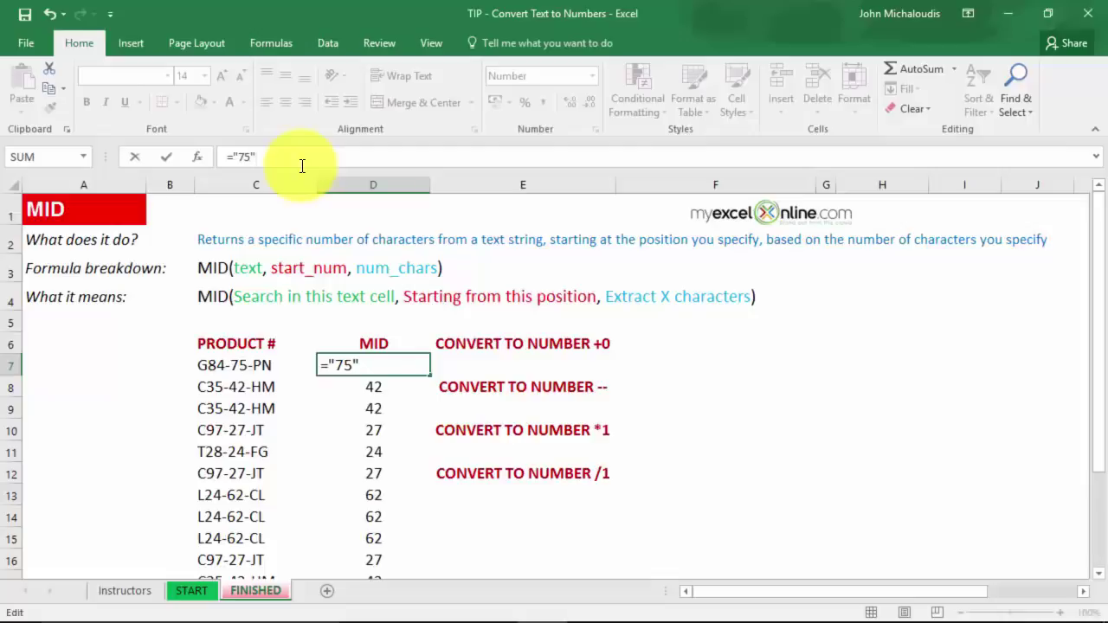
pyautogui.press('Escape')
pyautogui.click(472, 364)
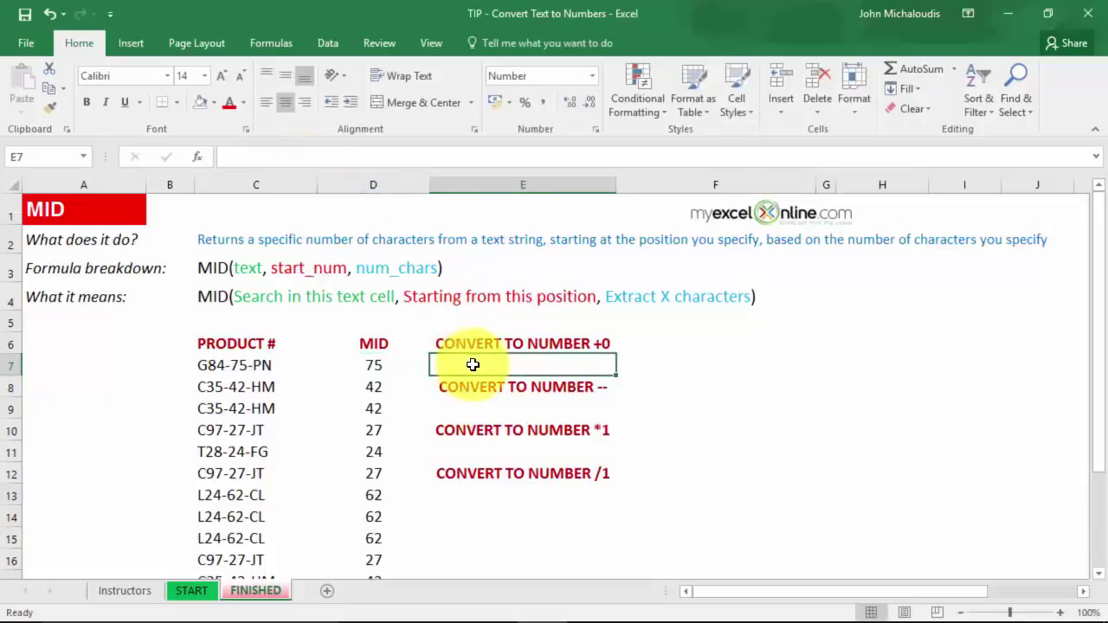
# Enter =ISTEXT(D7) in E7 to confirm it returns TRUE, then delete it.
pyautogui.write('=ISTEXT(')
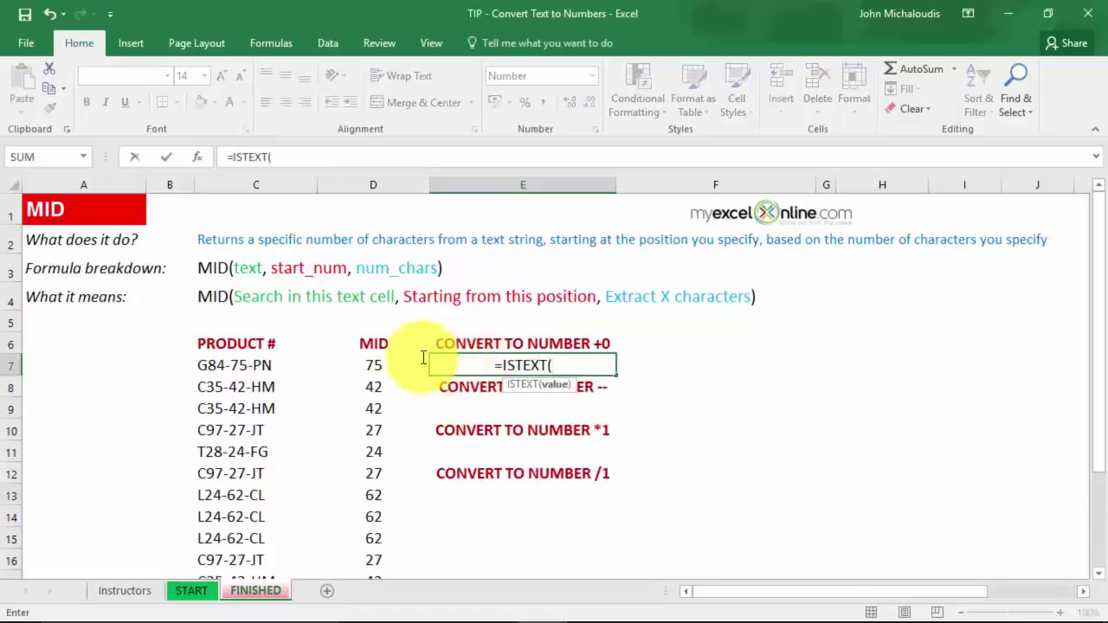
pyautogui.click(367, 365)
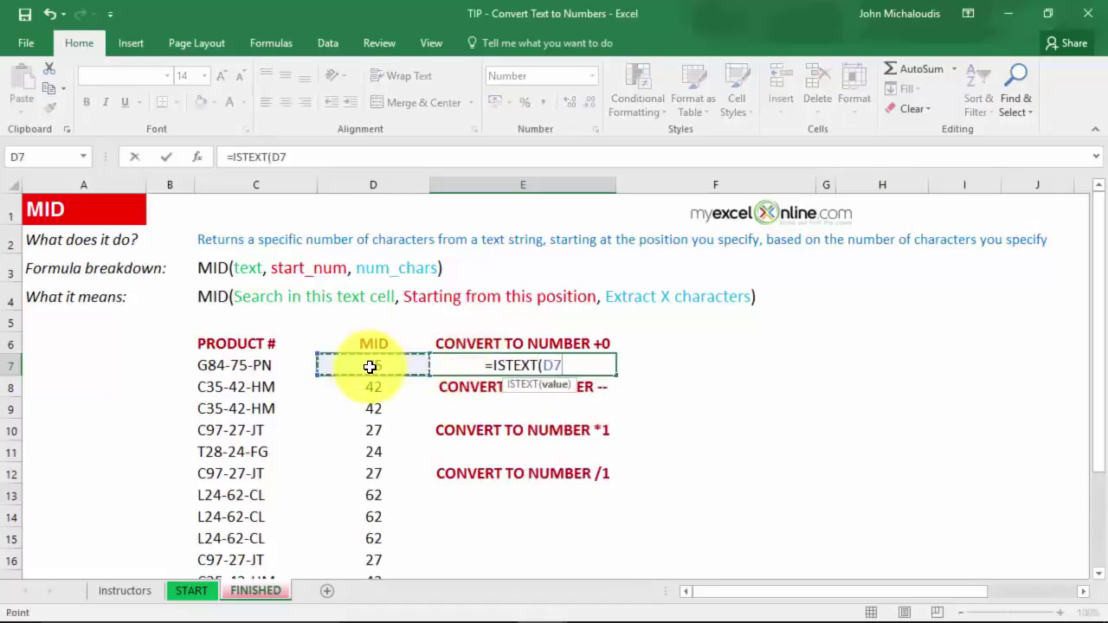
pyautogui.write(')')
pyautogui.press('Return')
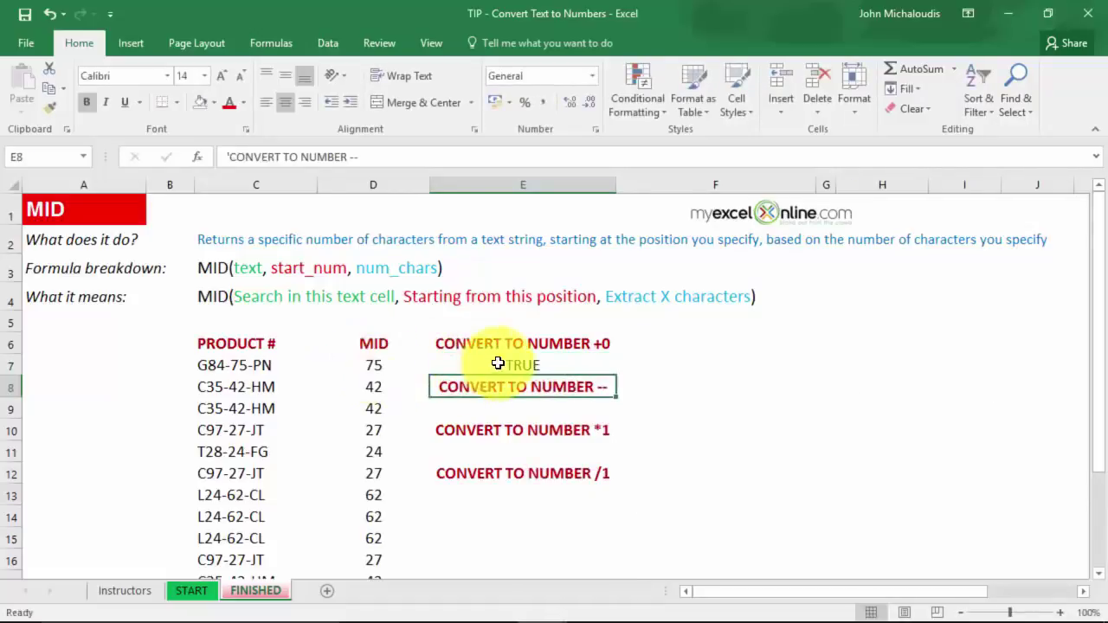
pyautogui.click(520, 362)
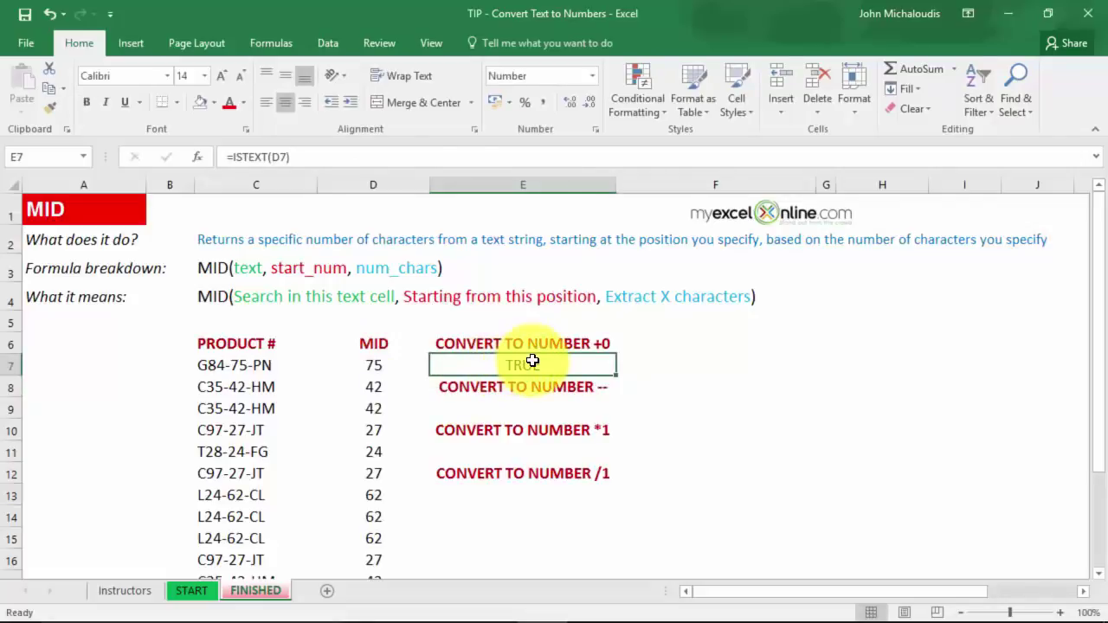
pyautogui.press('Delete')
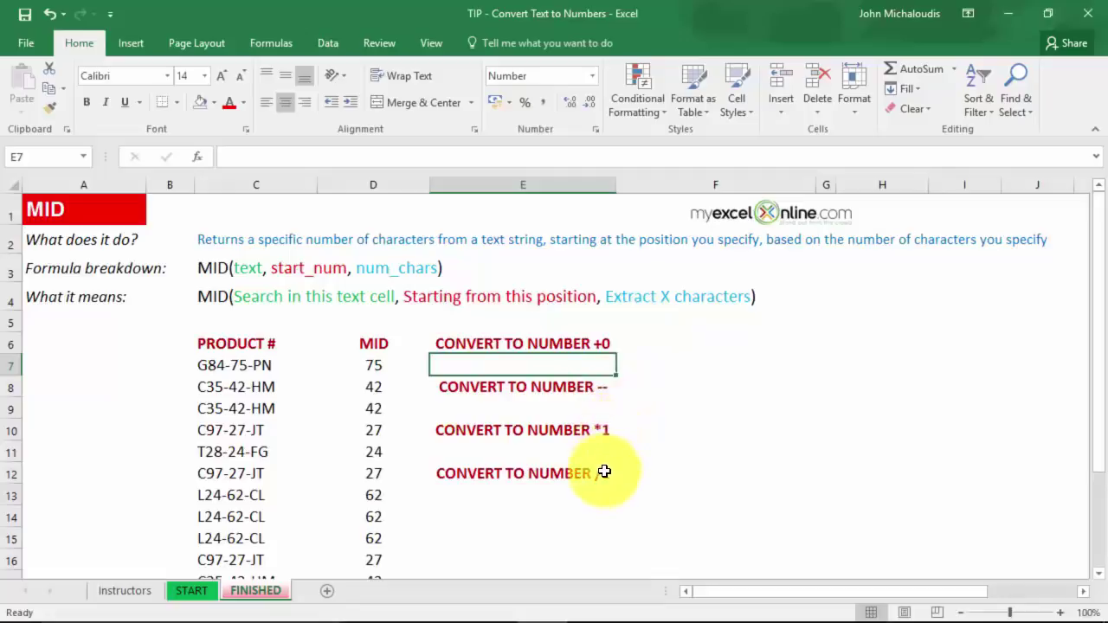
# Copy D7's MID formula and paste it into E7, E9, E11 and E13.
pyautogui.click(391, 365)
pyautogui.hotkey('ctrl', 'c')
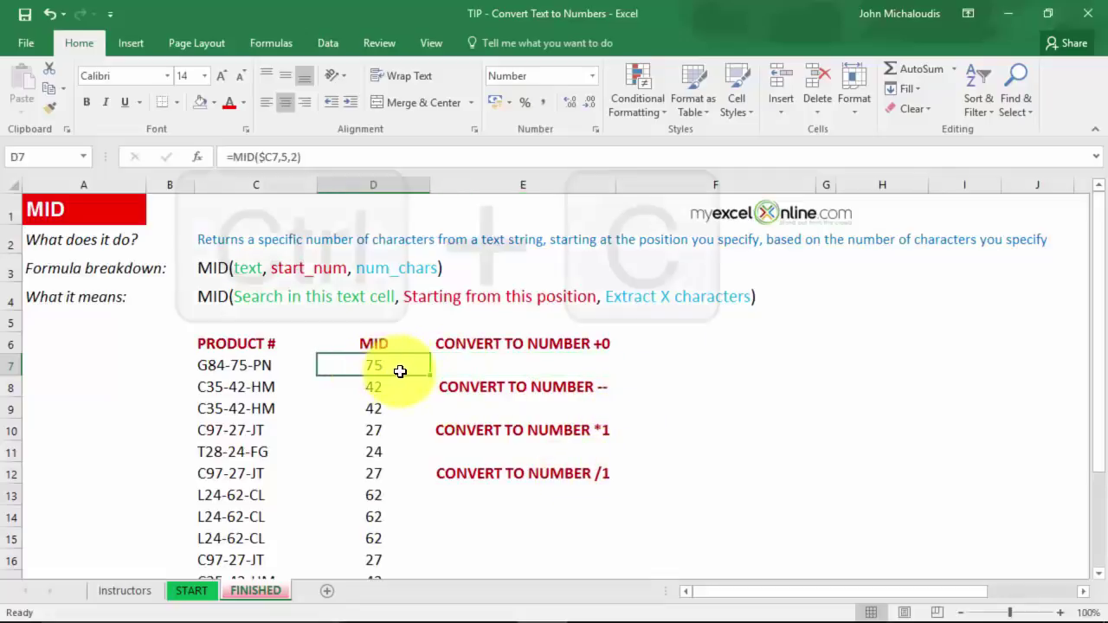
pyautogui.click(498, 367)
pyautogui.hotkey('ctrl', 'v')
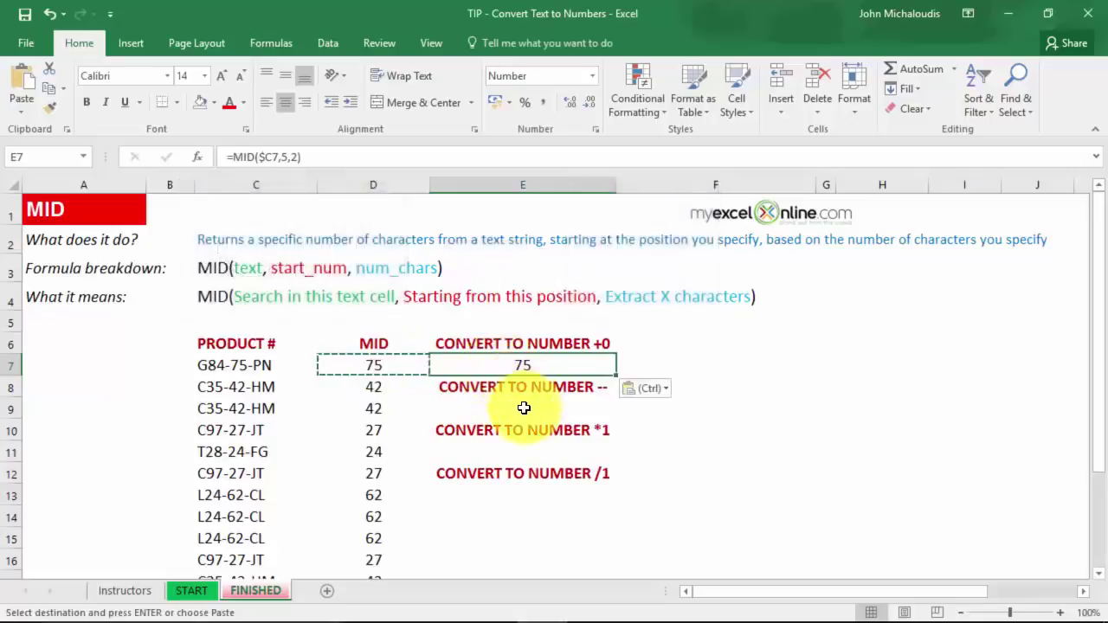
pyautogui.click(511, 409)
pyautogui.hotkey('ctrl', 'v')
pyautogui.click(521, 452)
pyautogui.hotkey('ctrl', 'v')
pyautogui.click(520, 493)
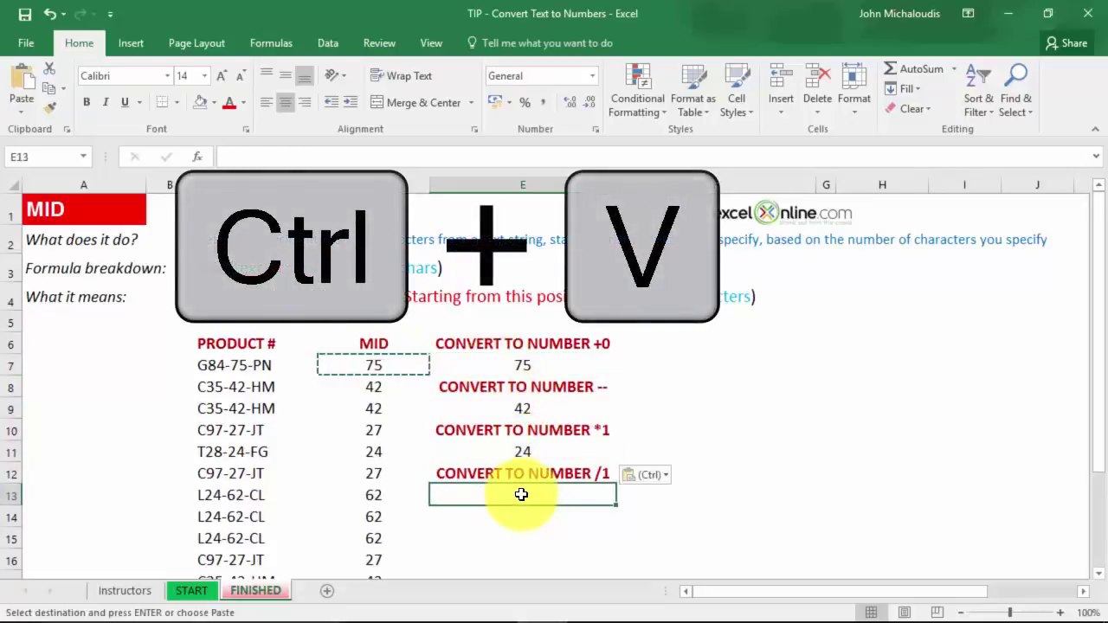
pyautogui.hotkey('ctrl', 'v')
pyautogui.press('Escape')
# Leave E7's formula unchanged after a cancelled edit and begin an =ISTEXT check in F7.
pyautogui.click(554, 366)
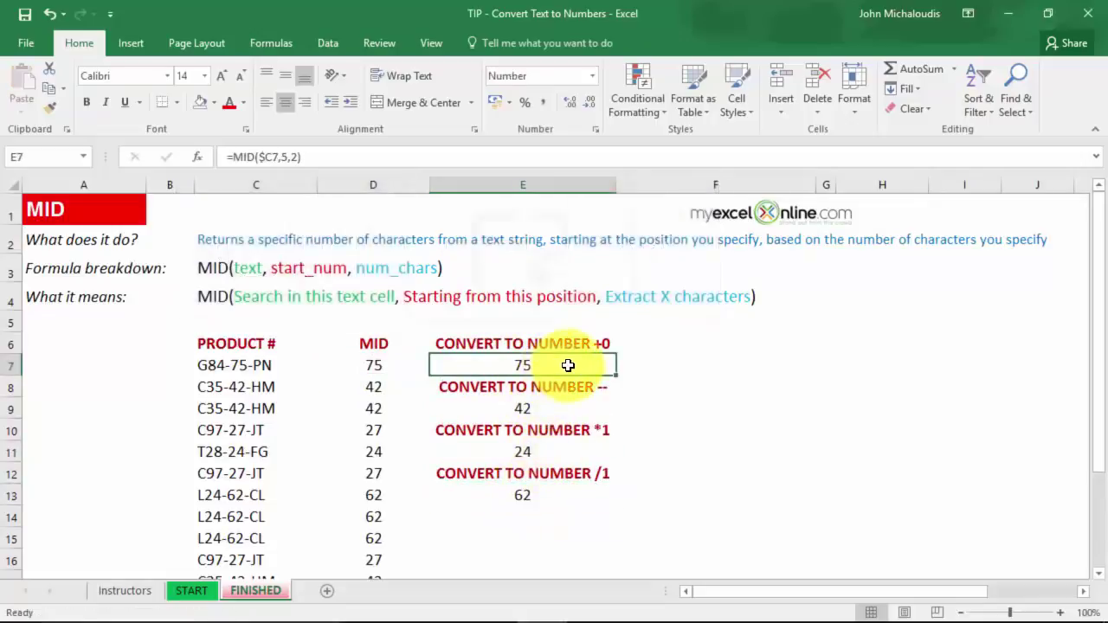
pyautogui.press('F2')
pyautogui.write('+')
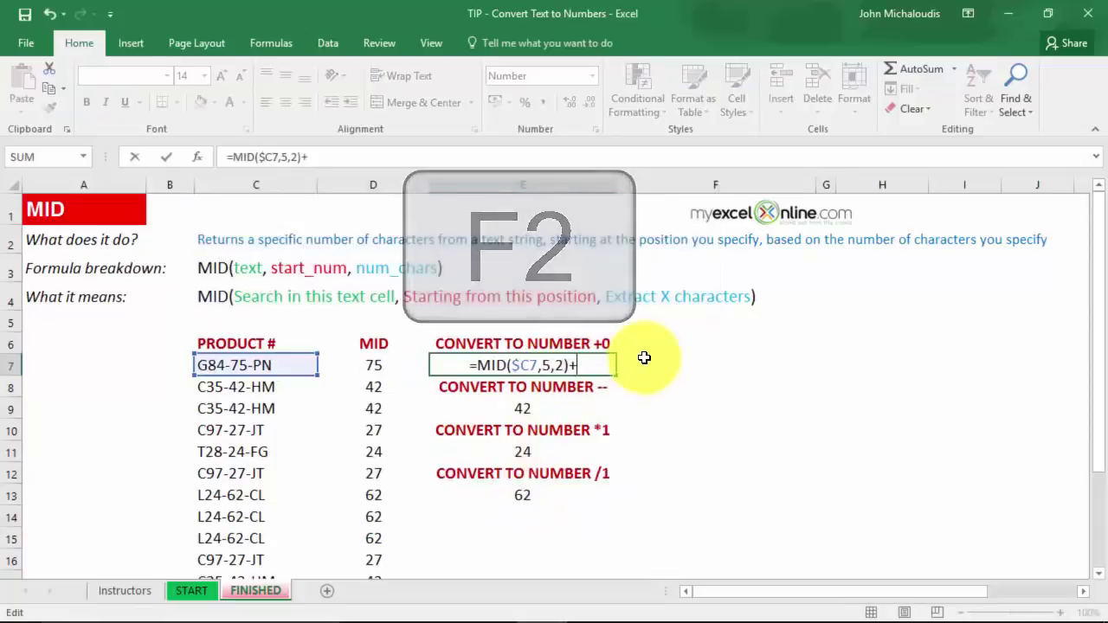
pyautogui.press('Escape')
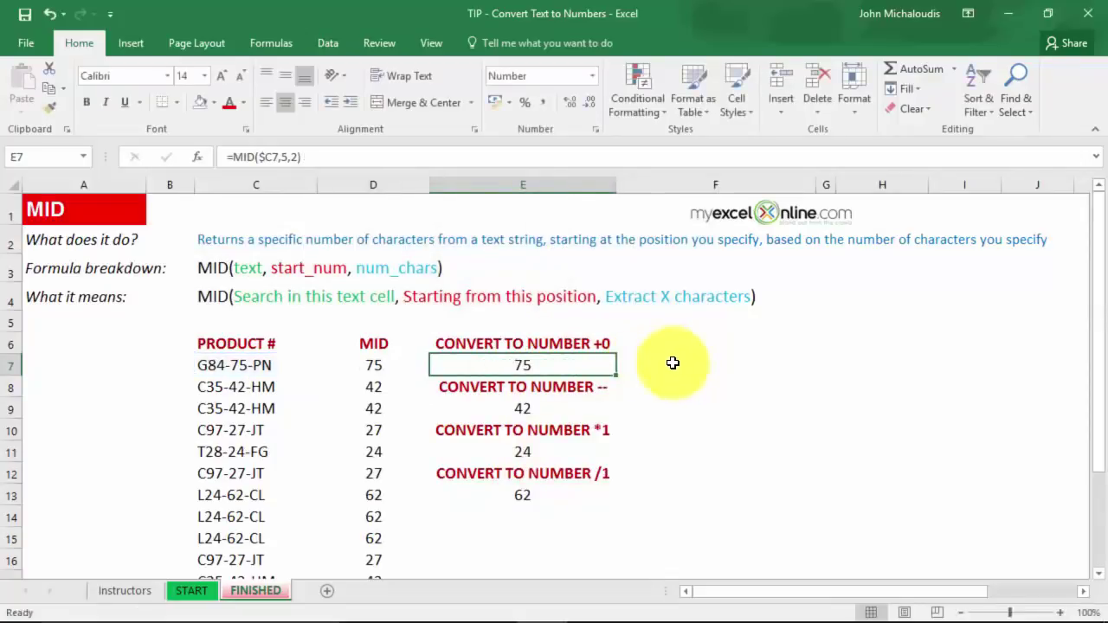
pyautogui.click(674, 362)
pyautogui.write('=')
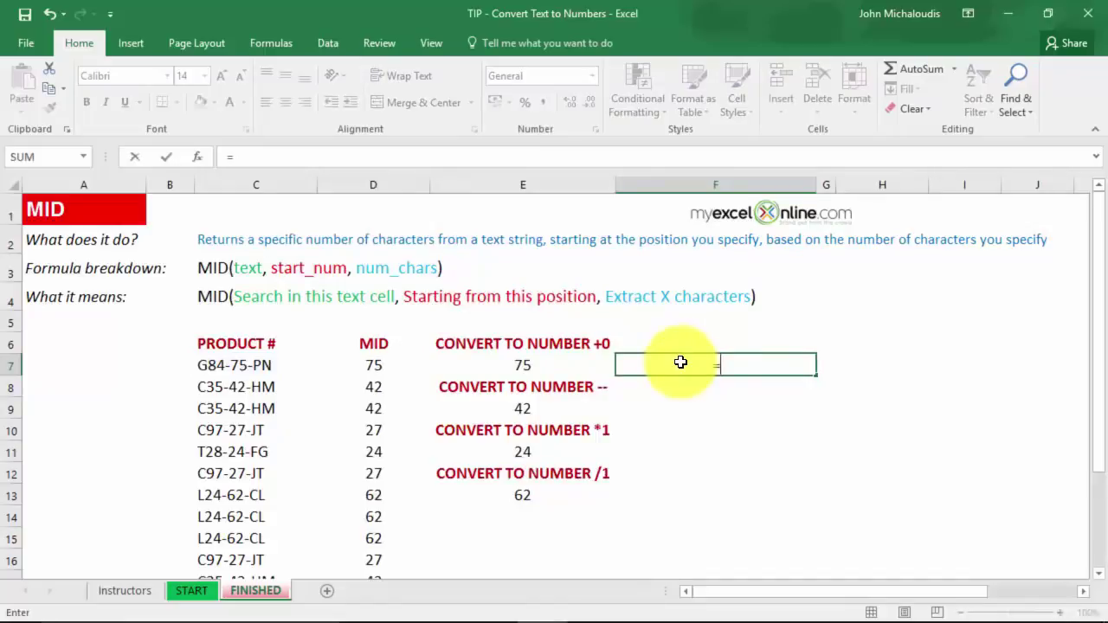
pyautogui.write('ISTEXT(')
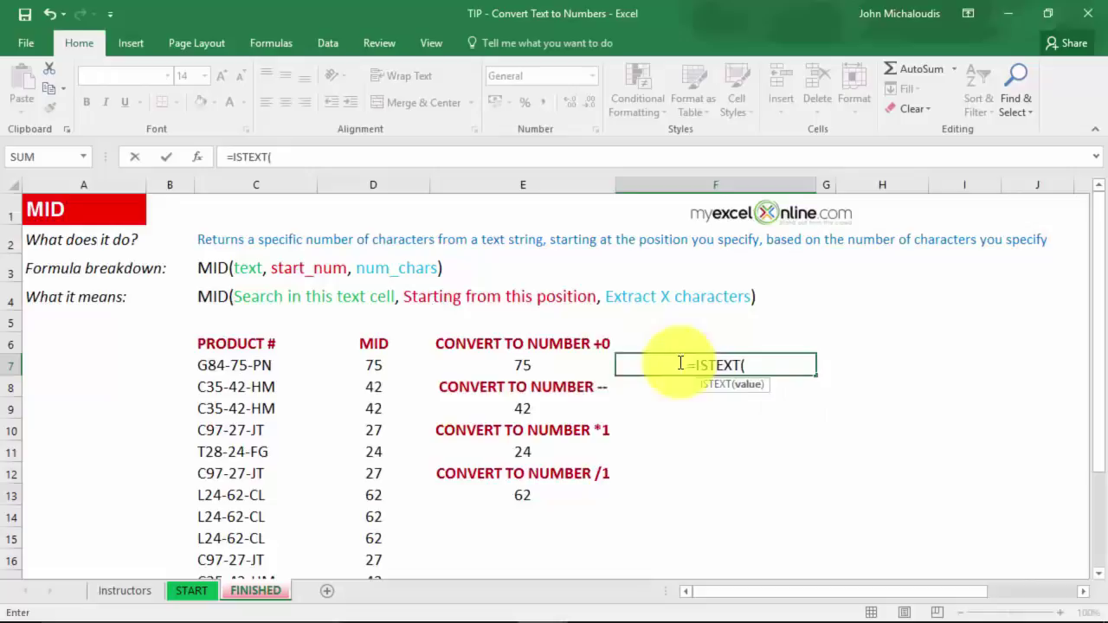
# Complete =ISTEXT(E7) in F7 and copy it into F9, F11 and F13.
pyautogui.click(542, 366)
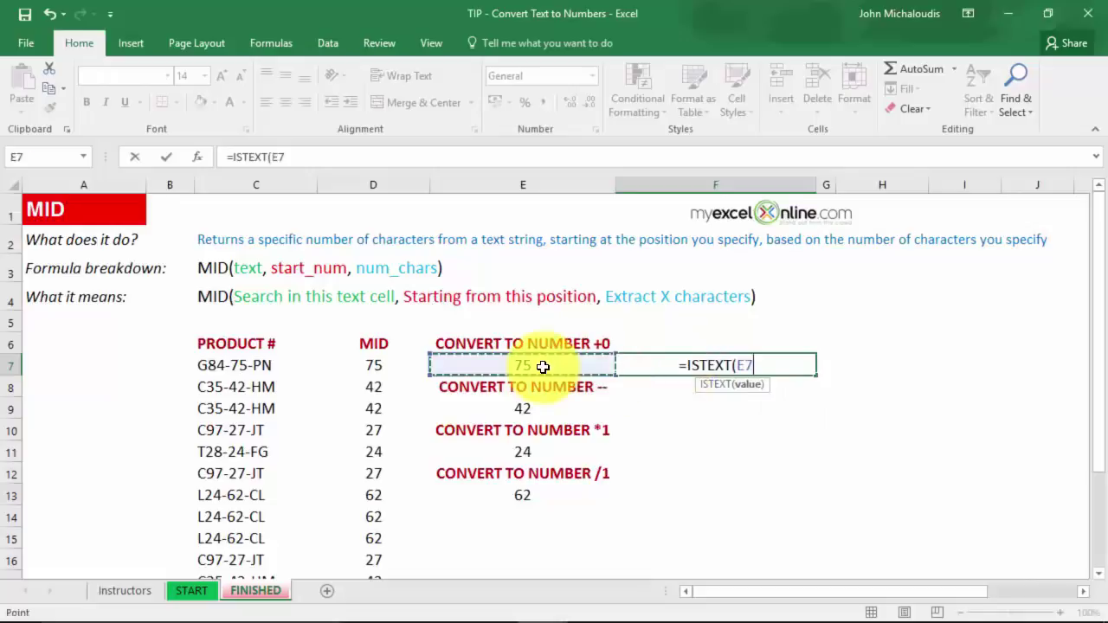
pyautogui.write(')')
pyautogui.press('Return')
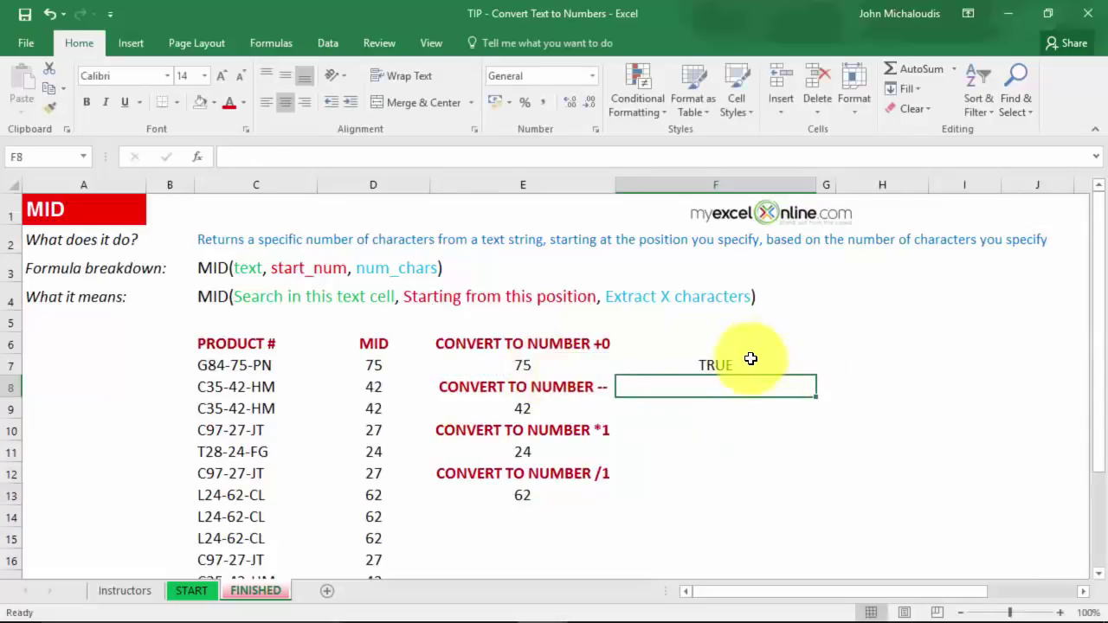
pyautogui.click(736, 362)
pyautogui.hotkey('ctrl', 'c')
pyautogui.click(709, 399)
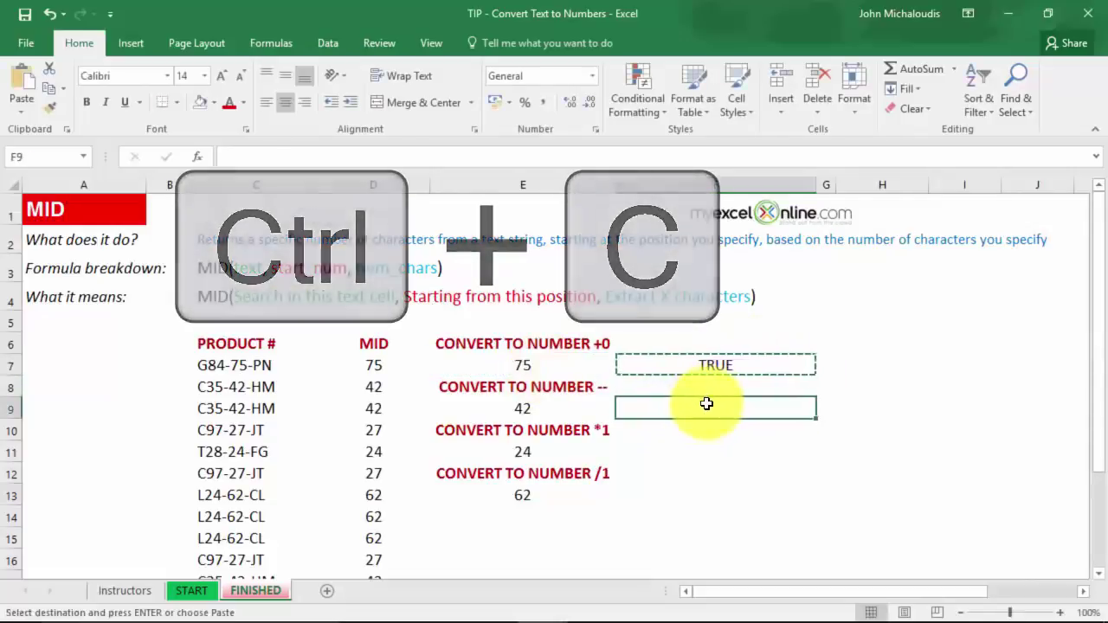
pyautogui.hotkey('ctrl', 'v')
pyautogui.click(701, 452)
pyautogui.hotkey('ctrl', 'v')
pyautogui.click(710, 486)
pyautogui.hotkey('ctrl', 'v')
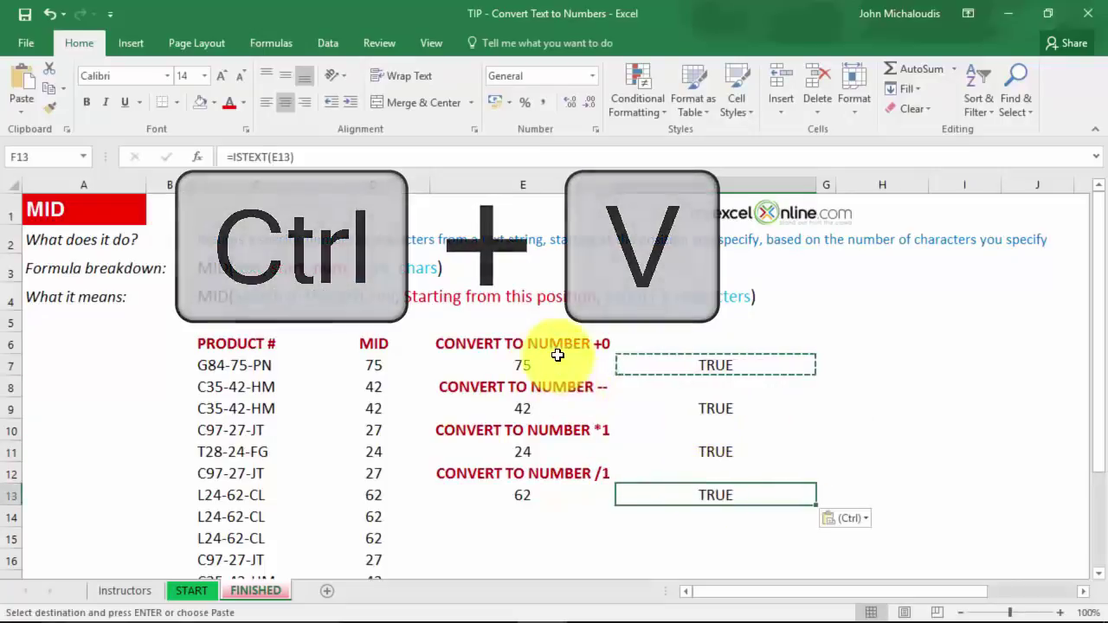
# Convert E7 to a number with +0 and E9 with a double negative (--).
pyautogui.click(562, 362)
pyautogui.press('Escape')
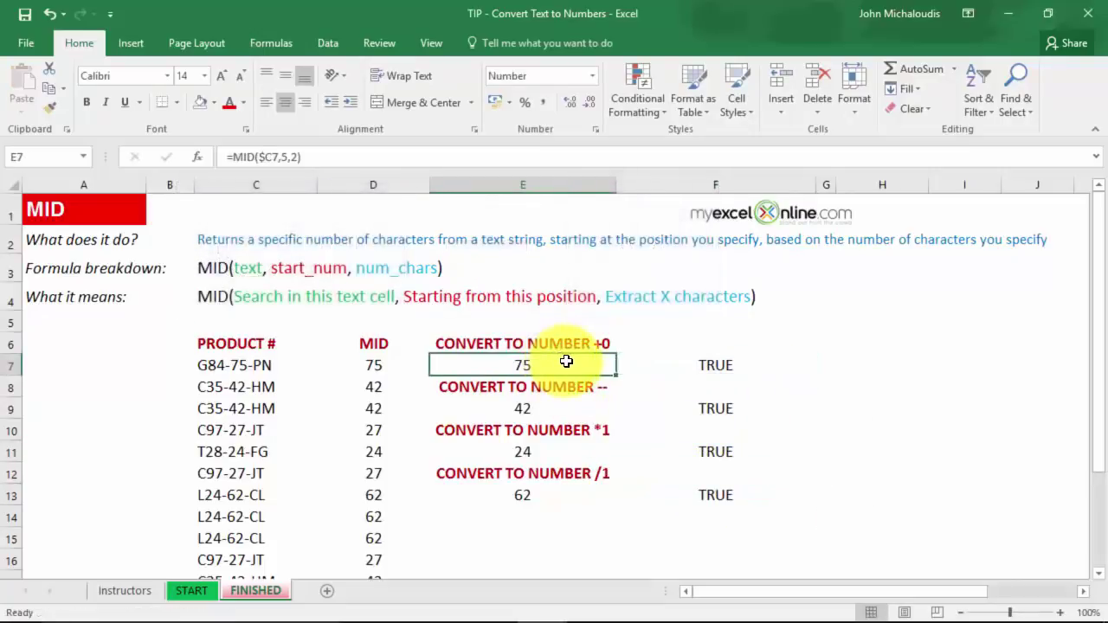
pyautogui.press('F2')
pyautogui.write('+')
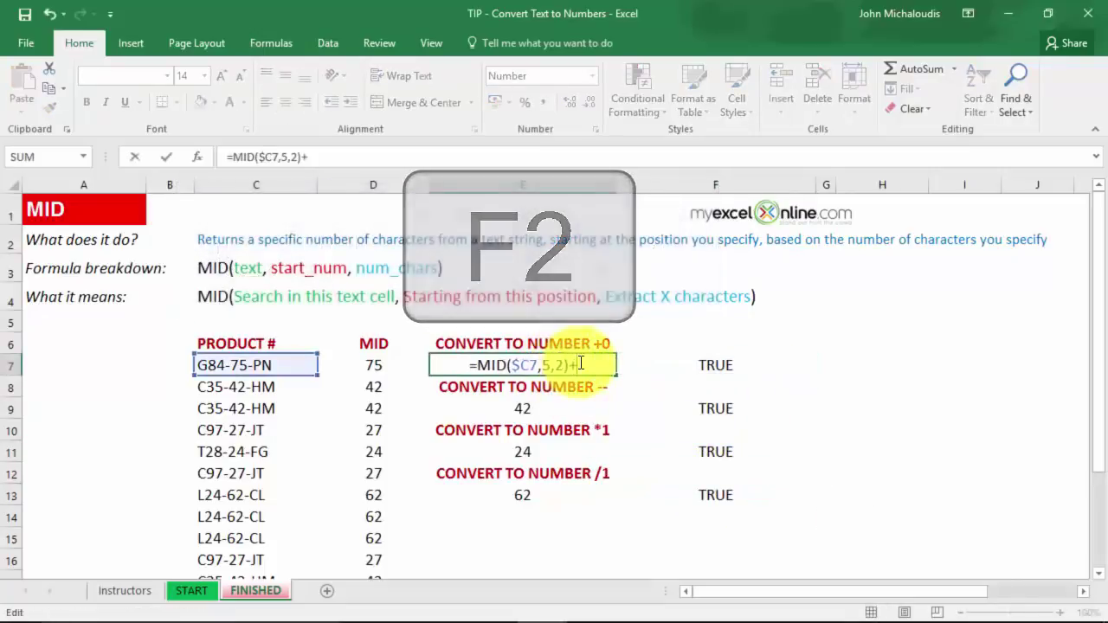
pyautogui.write('0')
pyautogui.press('Return')
pyautogui.doubleClick(606, 406)
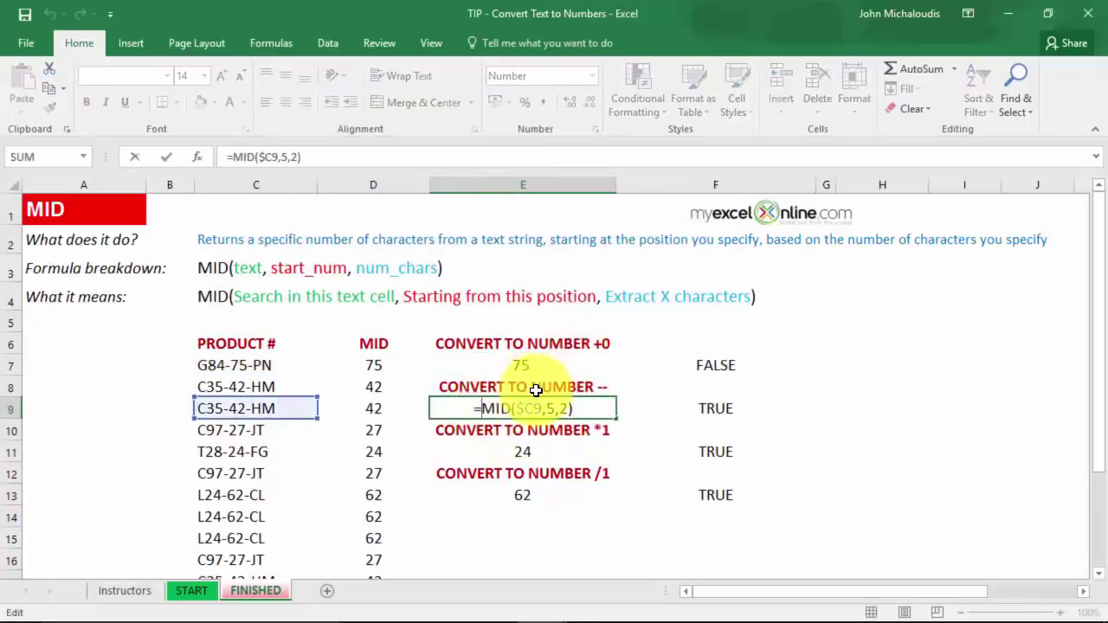
pyautogui.write('--')
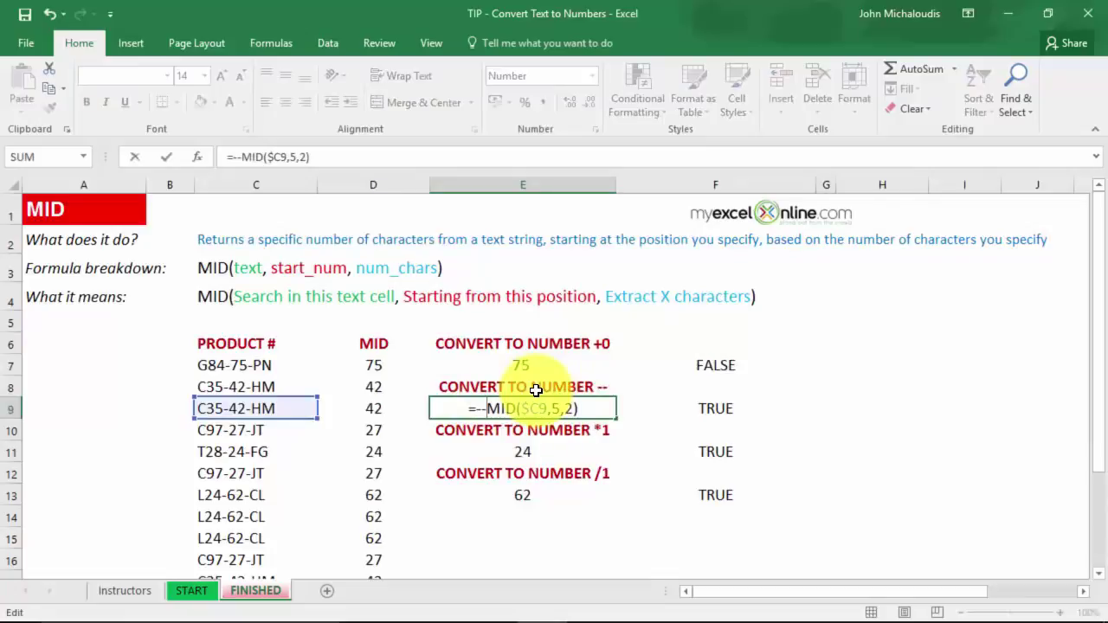
pyautogui.click(589, 446)
# Convert E11 to a number with *1 and E13 with /1.
pyautogui.doubleClick(589, 443)
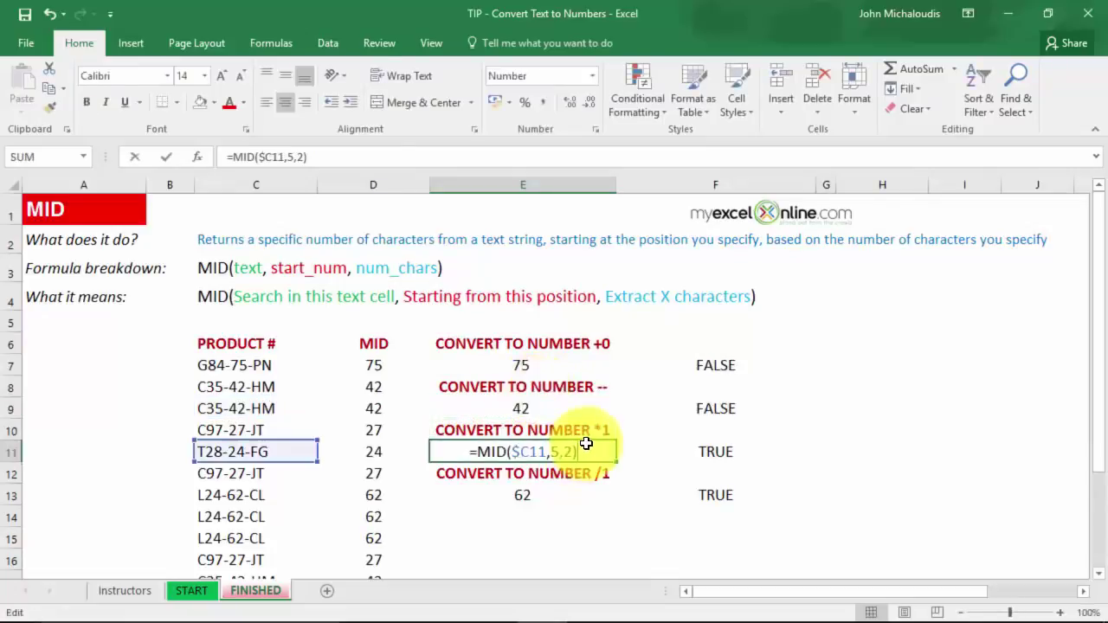
pyautogui.write('*1')
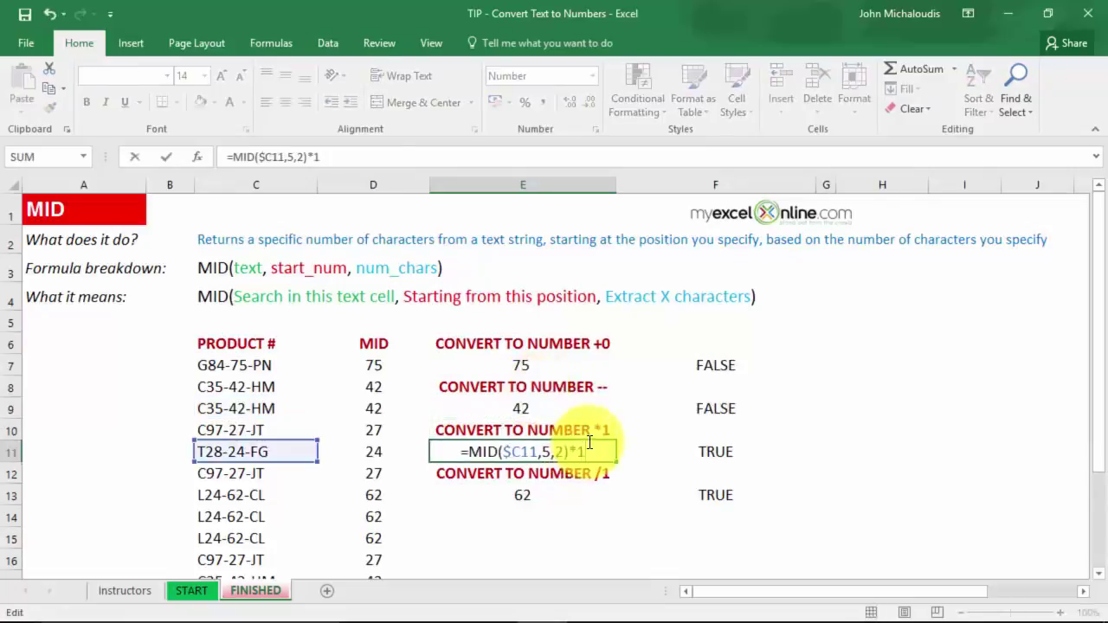
pyautogui.press('Return')
pyautogui.click(531, 488)
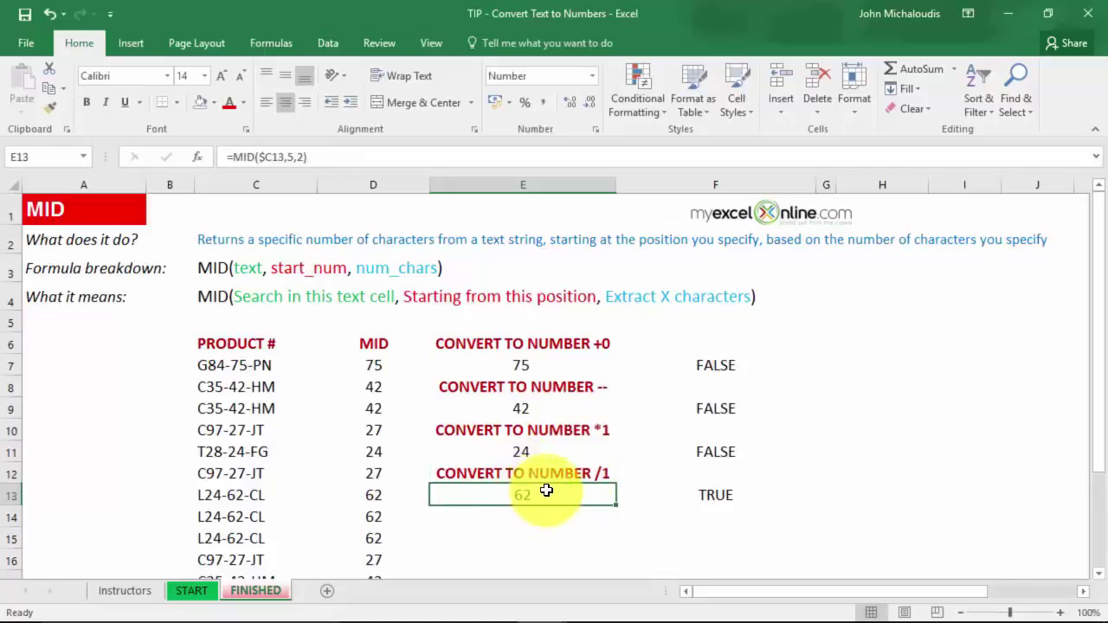
pyautogui.doubleClick(546, 491)
pyautogui.write('/1')
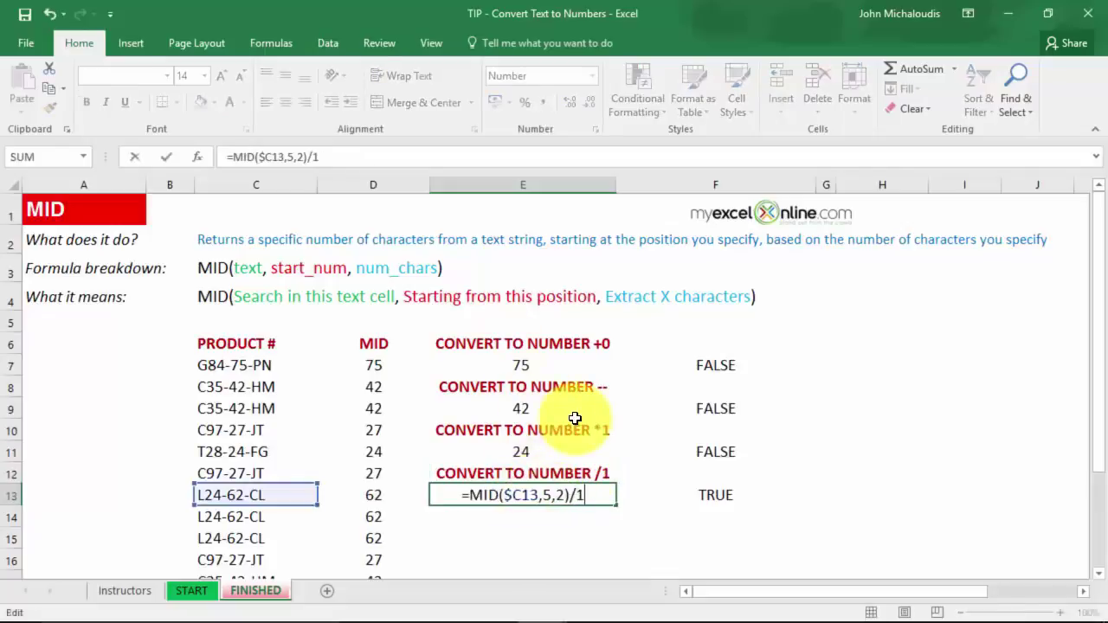
pyautogui.press('Return')
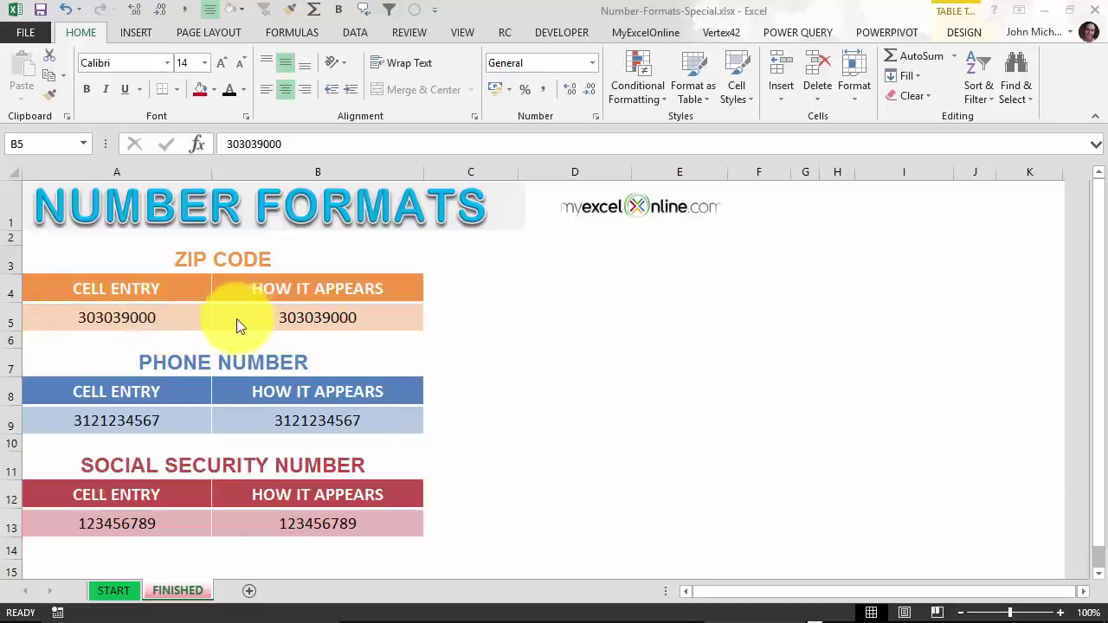
# Format B5 with the Special Zip Code + 4 number format.
pyautogui.click(161, 310)
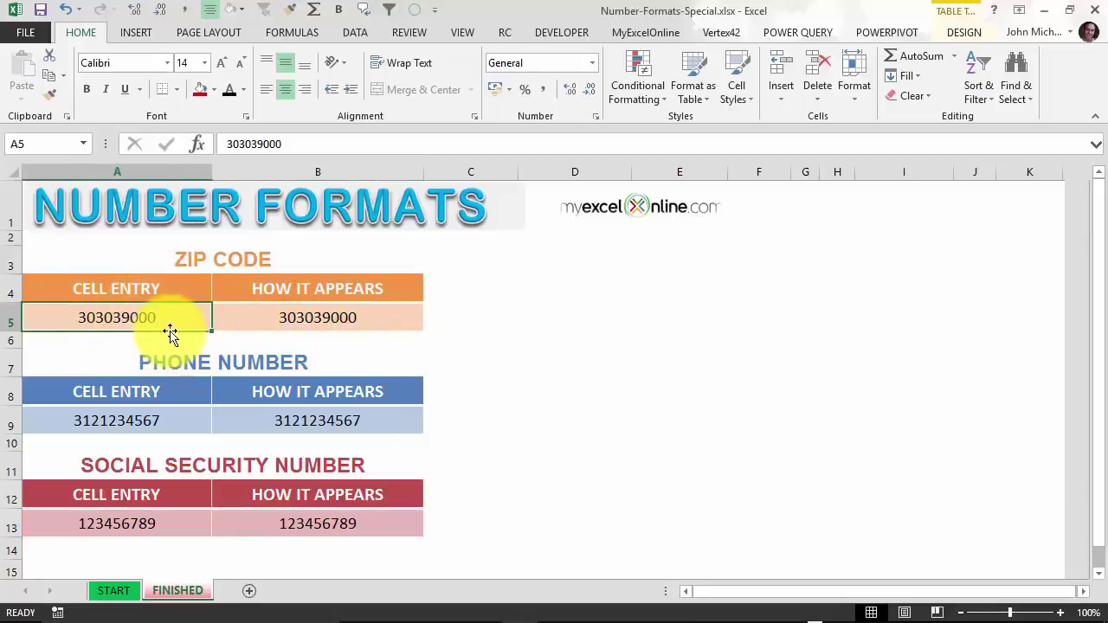
pyautogui.click(249, 320)
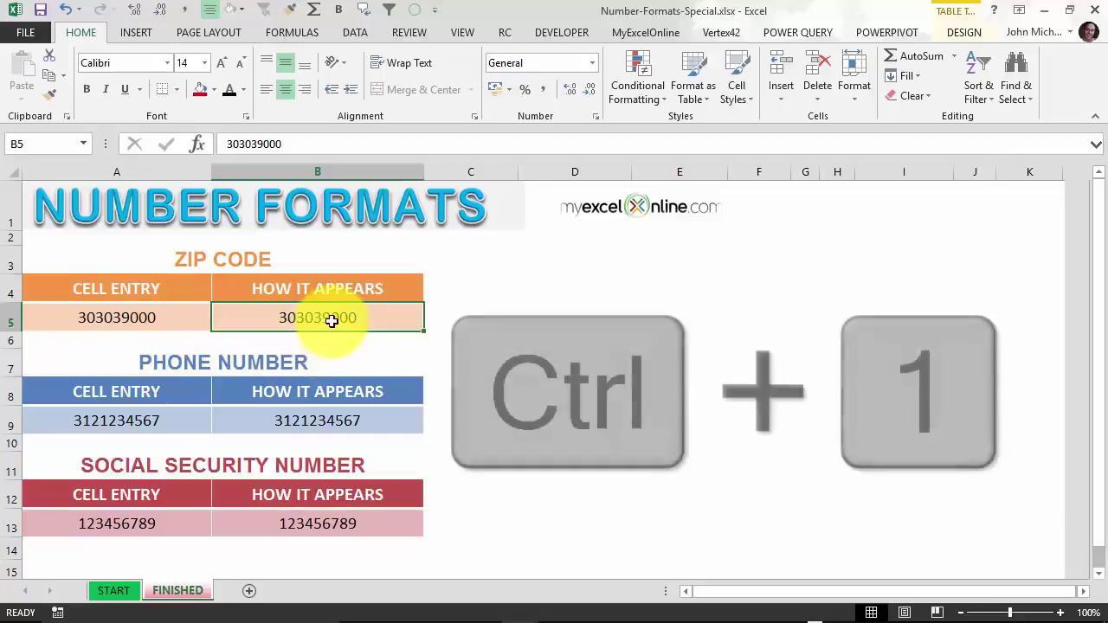
pyautogui.hotkey('ctrl', '1')
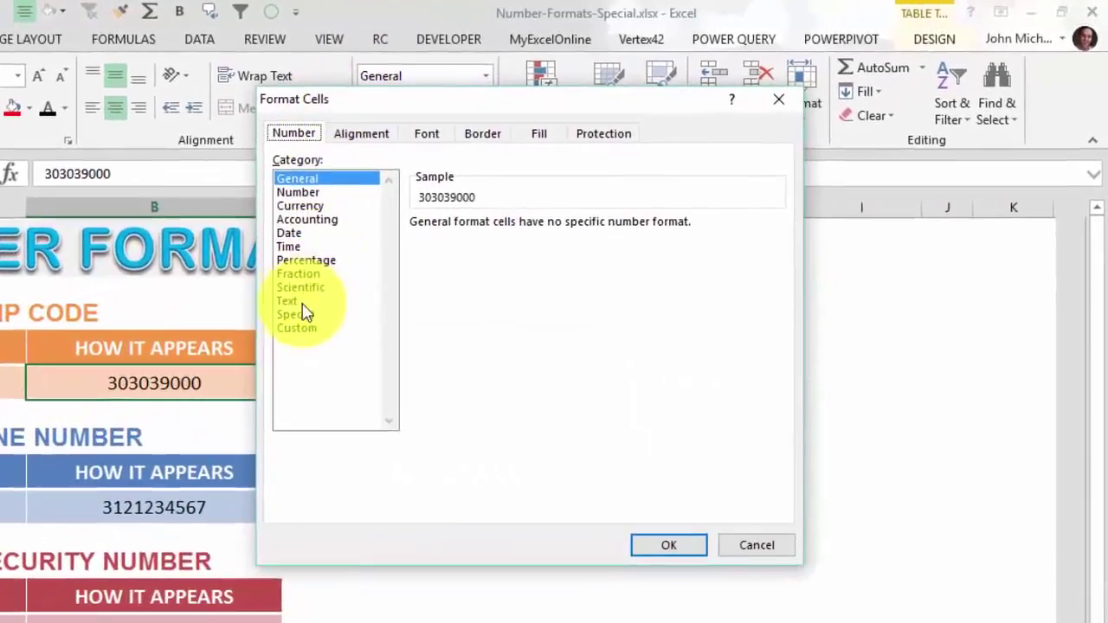
pyautogui.click(303, 314)
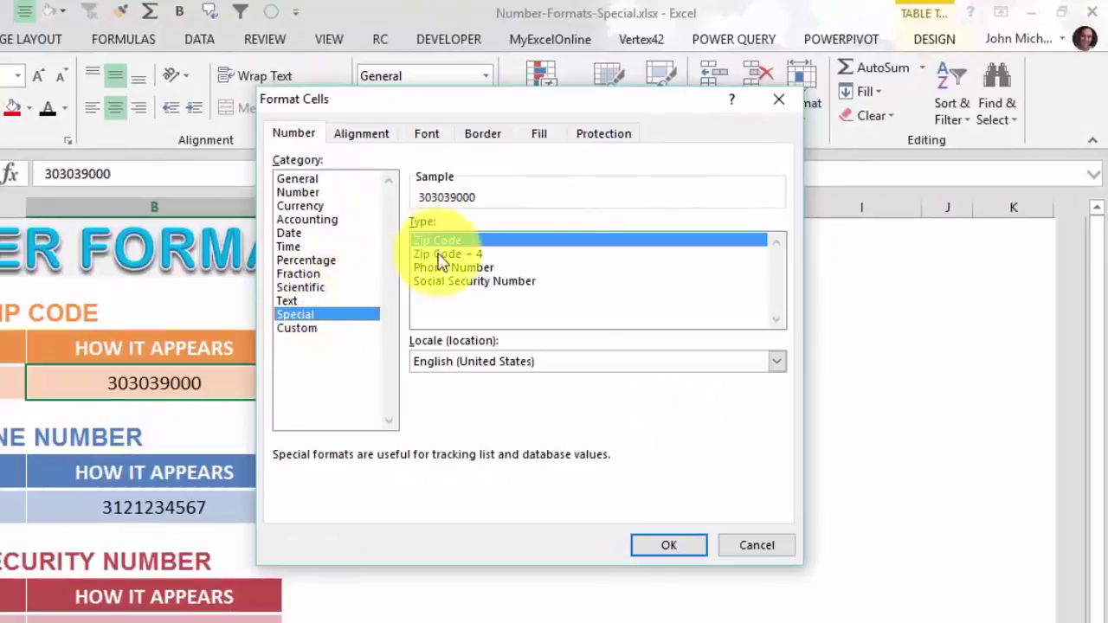
pyautogui.click(479, 249)
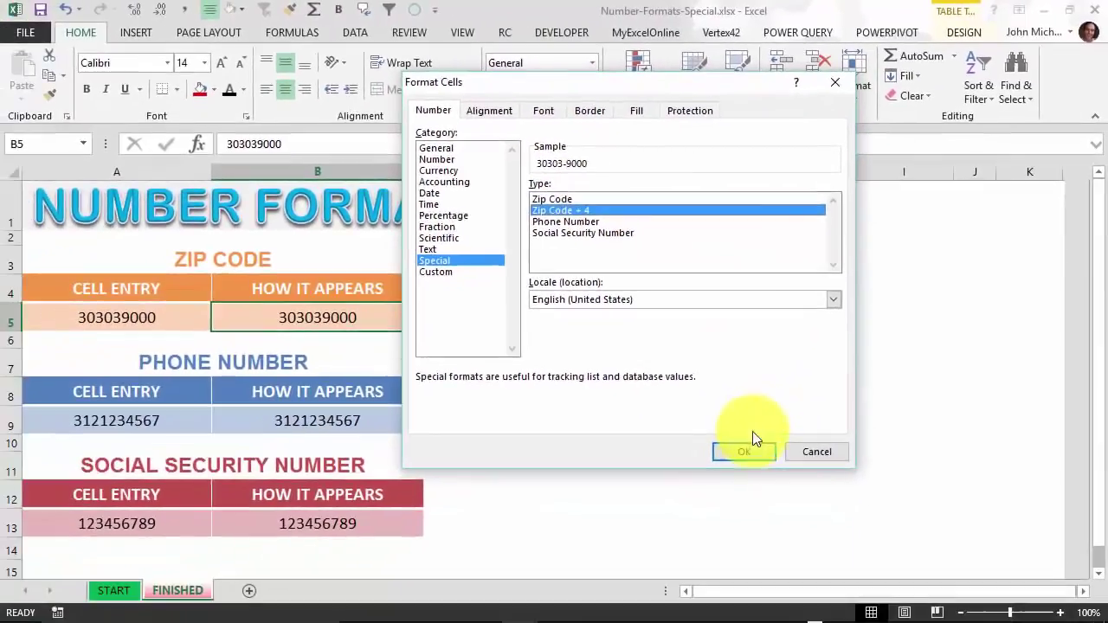
pyautogui.click(755, 448)
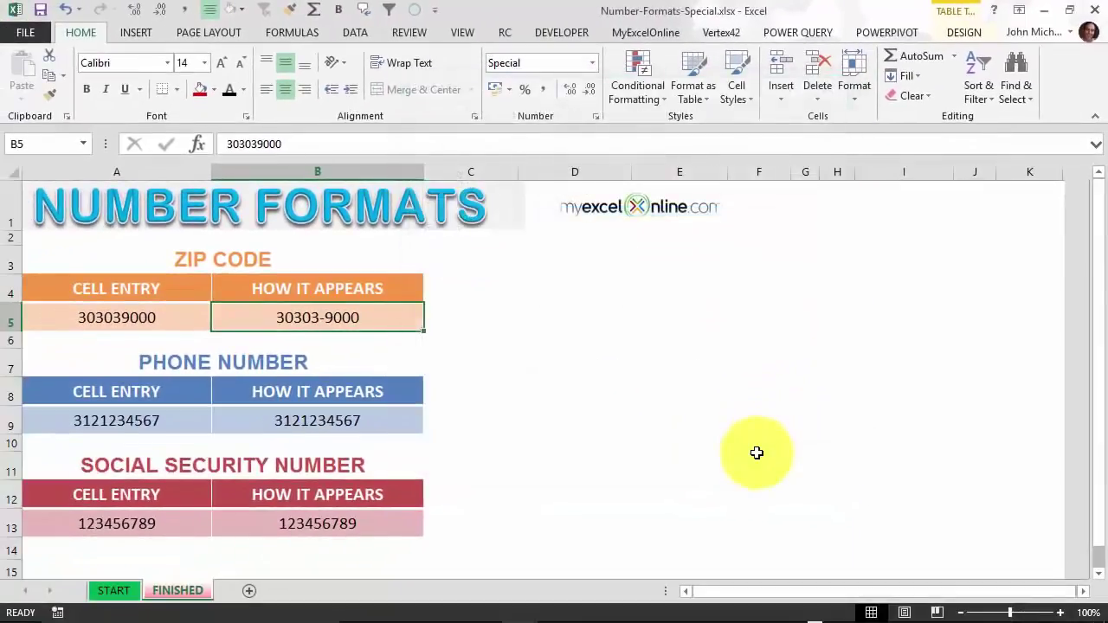
pyautogui.click(320, 421)
pyautogui.hotkey('ctrl', '1')
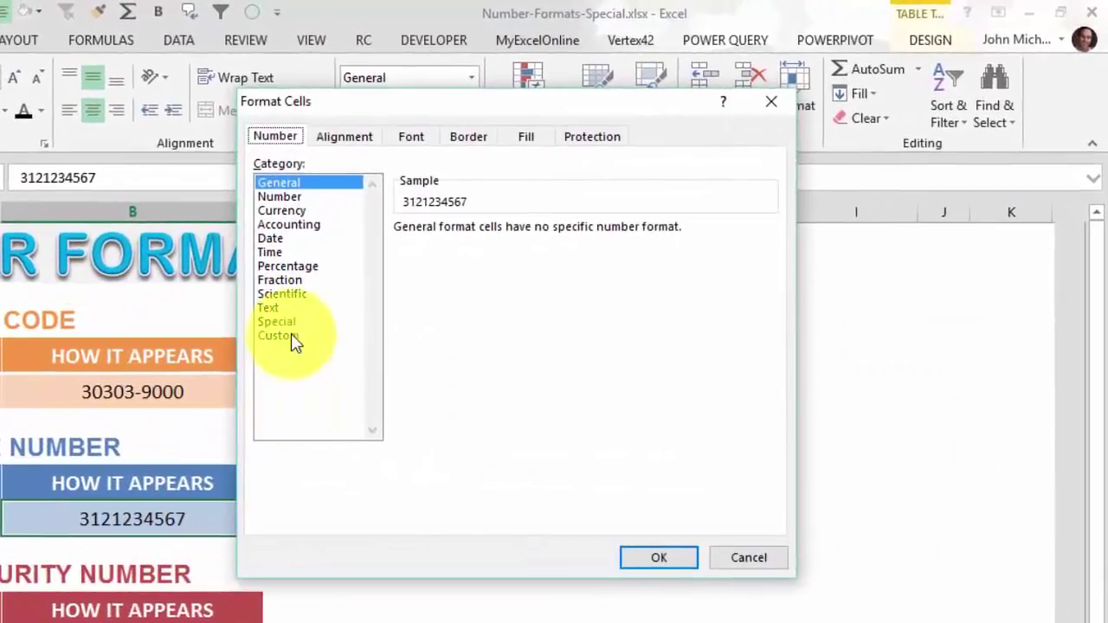
pyautogui.click(447, 261)
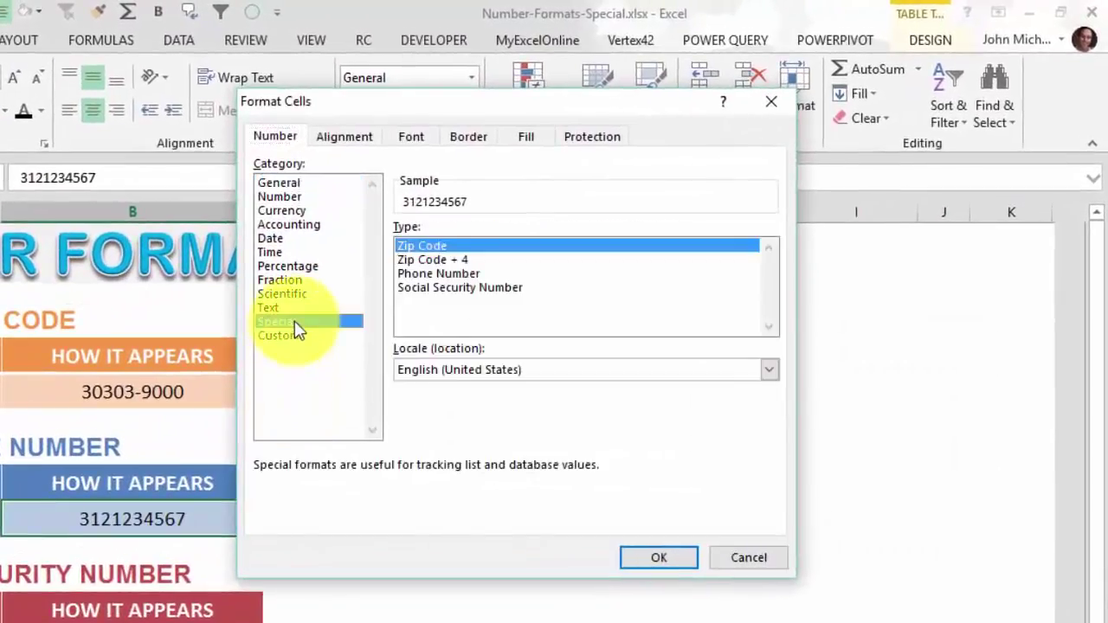
pyautogui.click(439, 274)
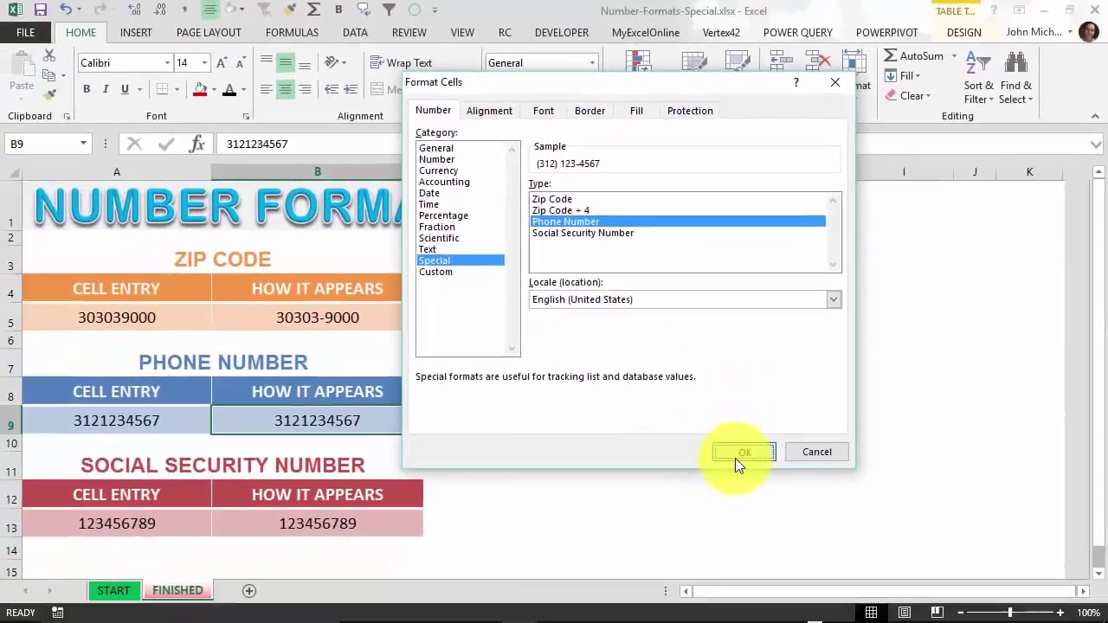
pyautogui.click(659, 558)
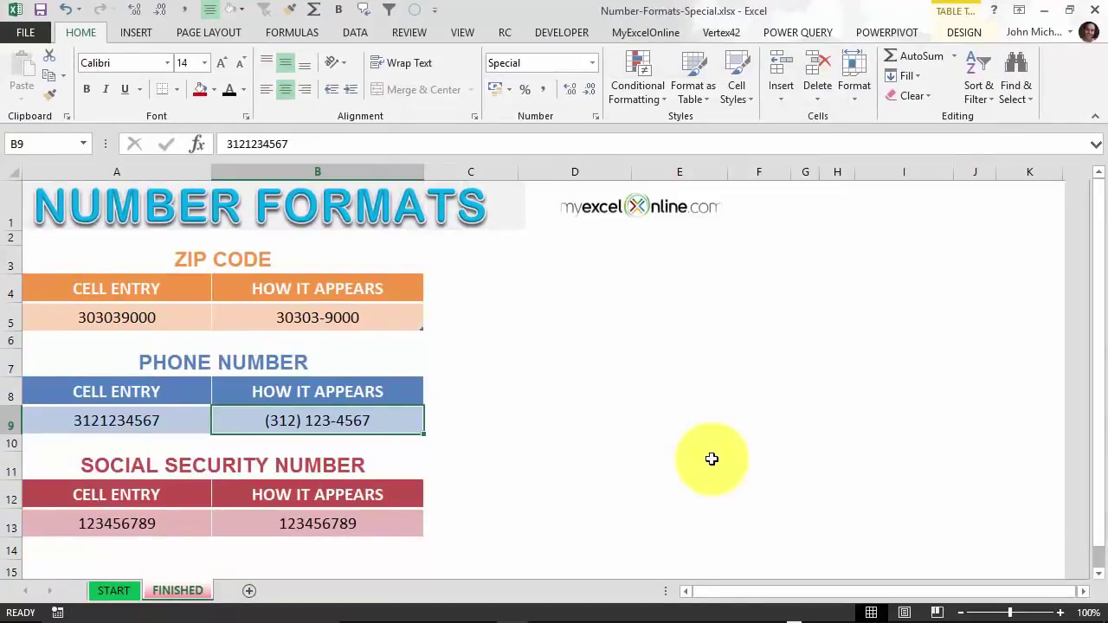
# Format B13 with the Special Social Security Number format, showing 123-45-6789.
pyautogui.click(358, 519)
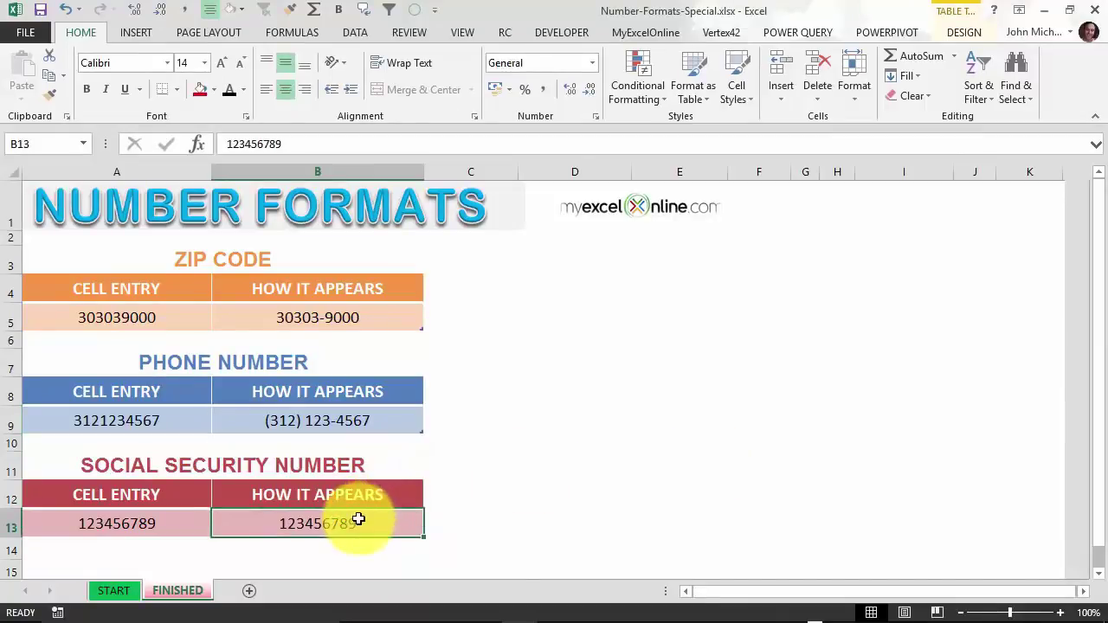
pyautogui.hotkey('ctrl', '1')
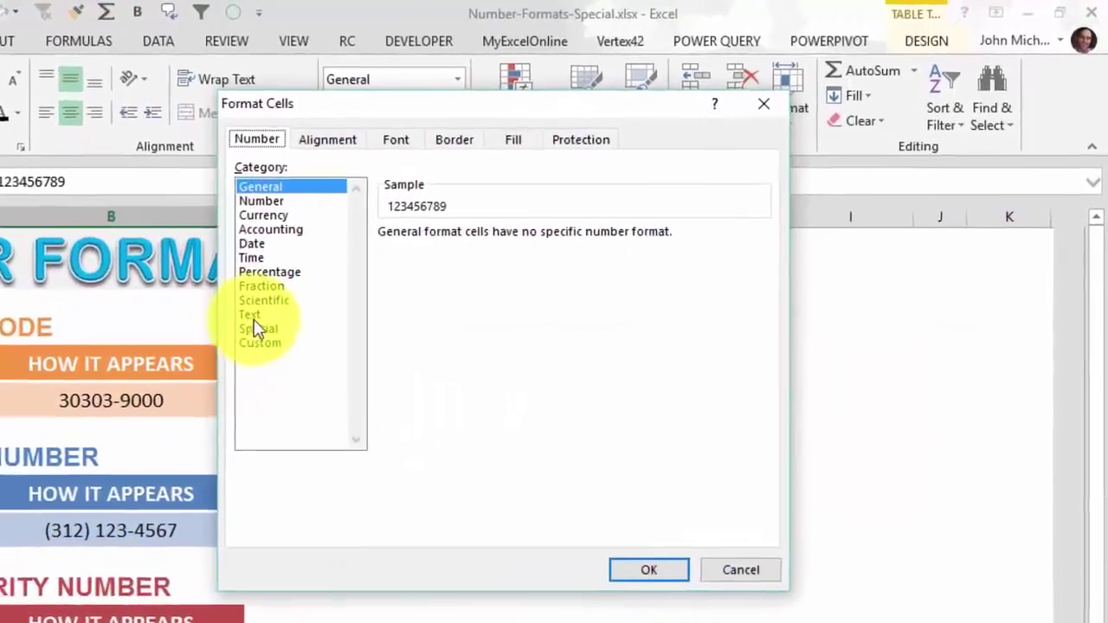
pyautogui.click(256, 329)
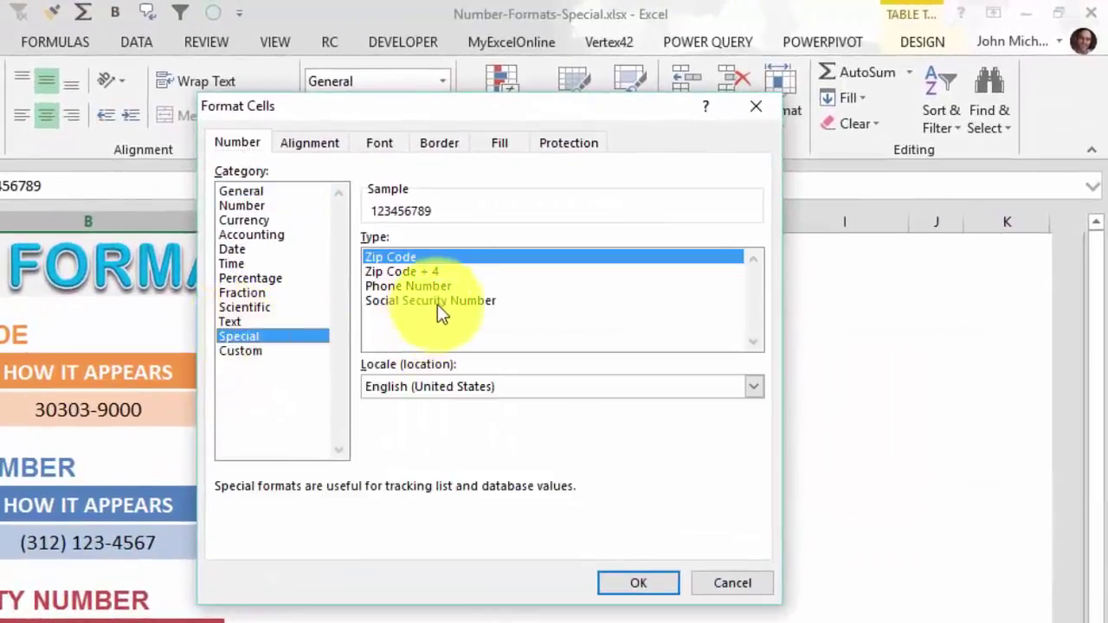
pyautogui.click(459, 293)
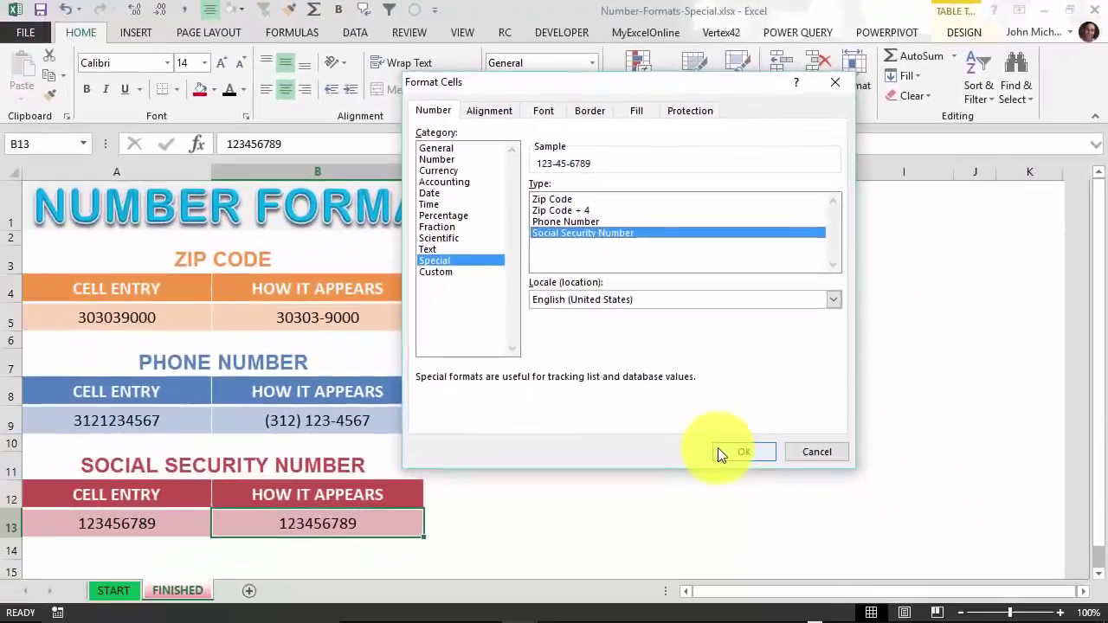
pyautogui.click(606, 583)
pyautogui.click(635, 456)
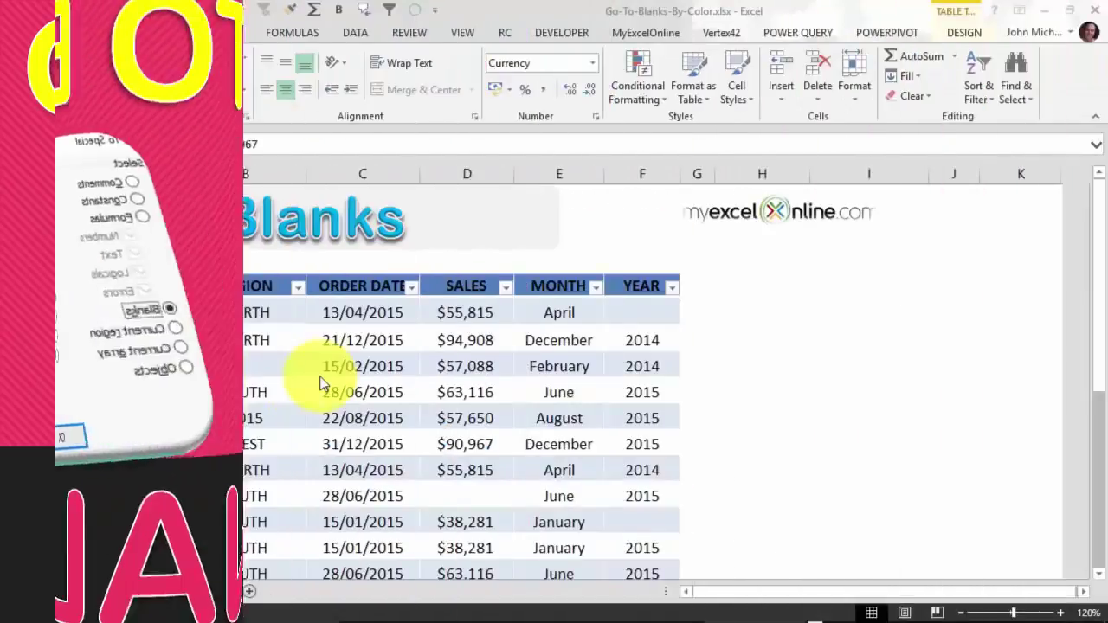
# Scroll through the Go-To-Blanks-By-Color sales table down to row 32 and back up.
pyautogui.scroll(-1, 320, 383)
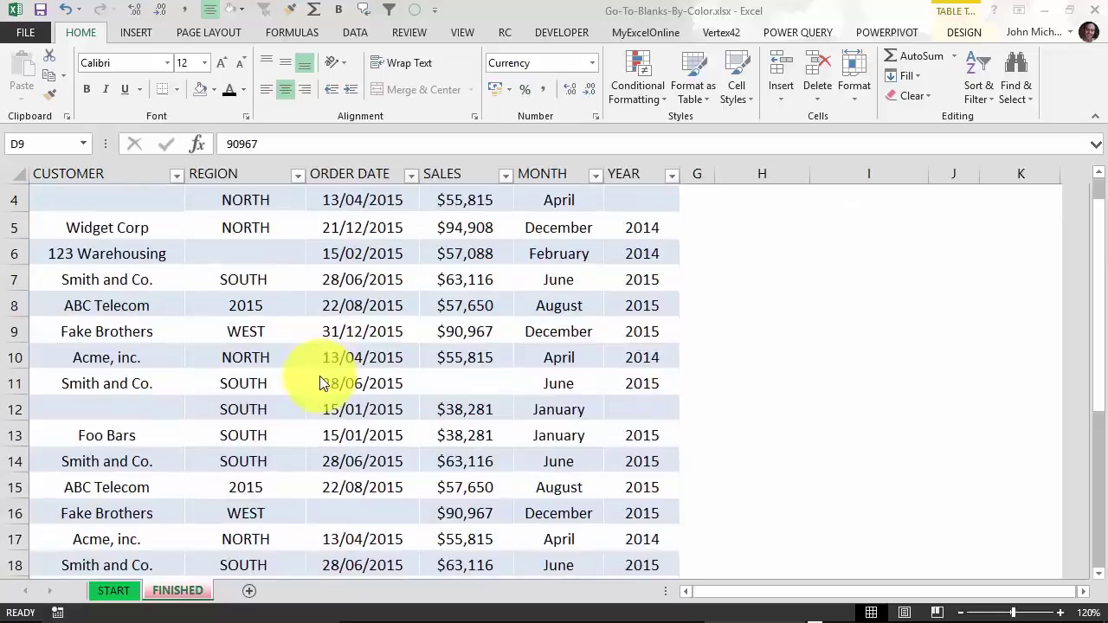
pyautogui.scroll(-1, 320, 382)
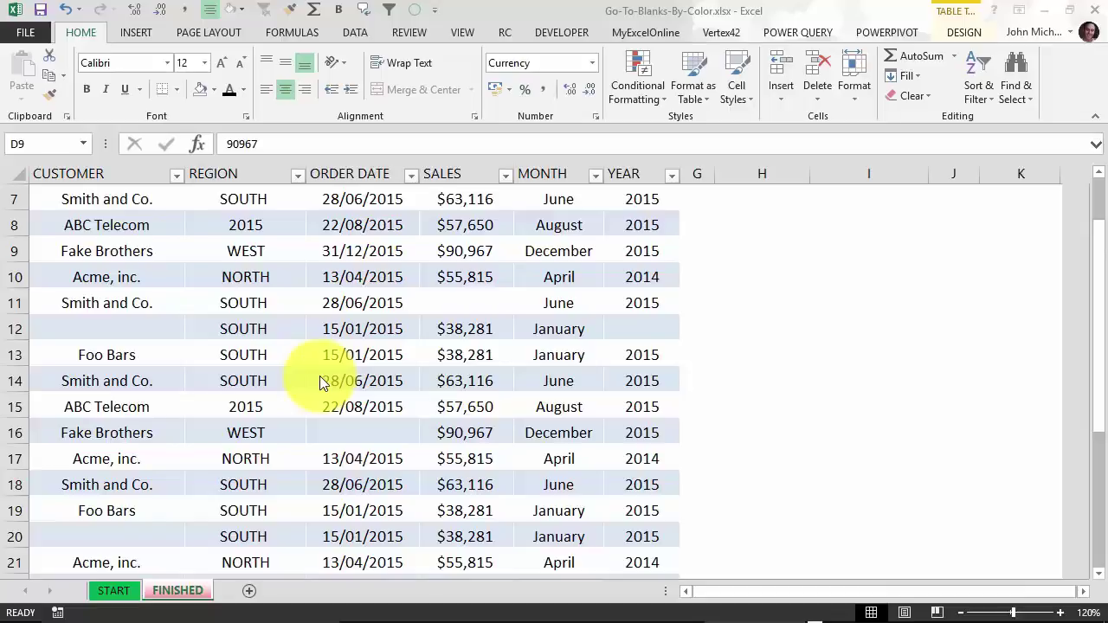
pyautogui.scroll(-5, 324, 372)
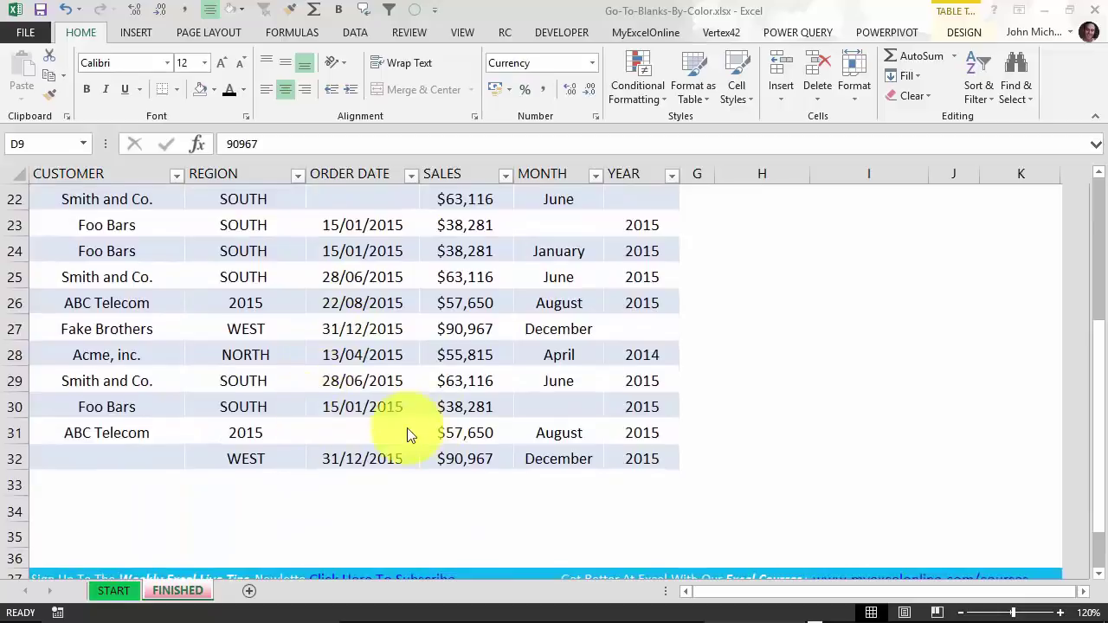
pyautogui.scroll(7, 408, 433)
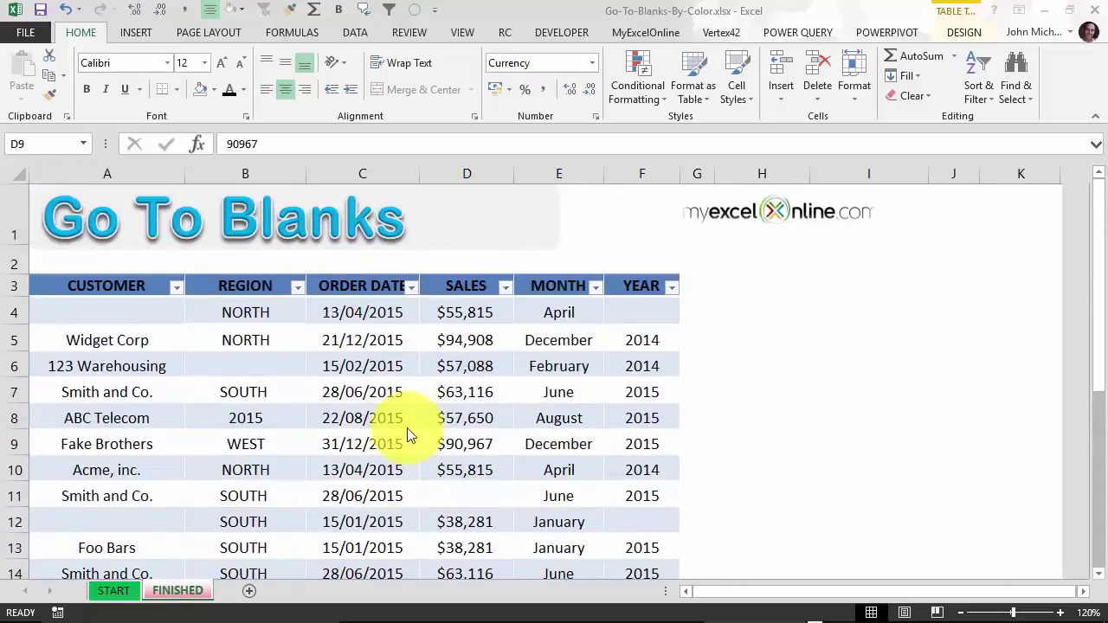
# Select the whole sales table, then narrow the selection to its blank cells with Go To Special > Blanks.
pyautogui.click(276, 396)
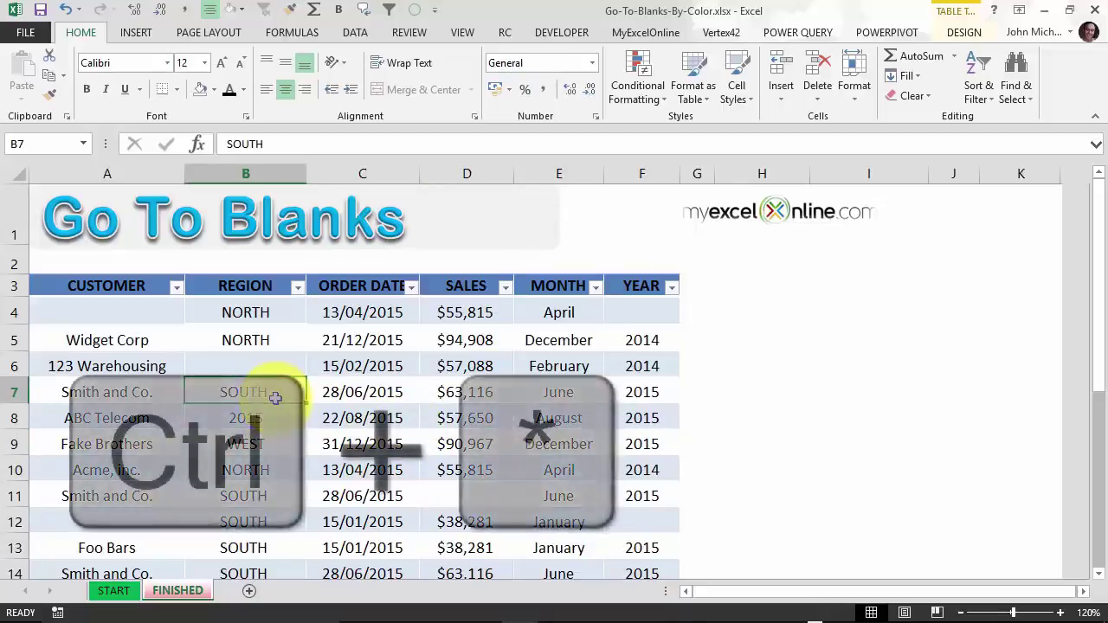
pyautogui.hotkey('ctrl', '*')
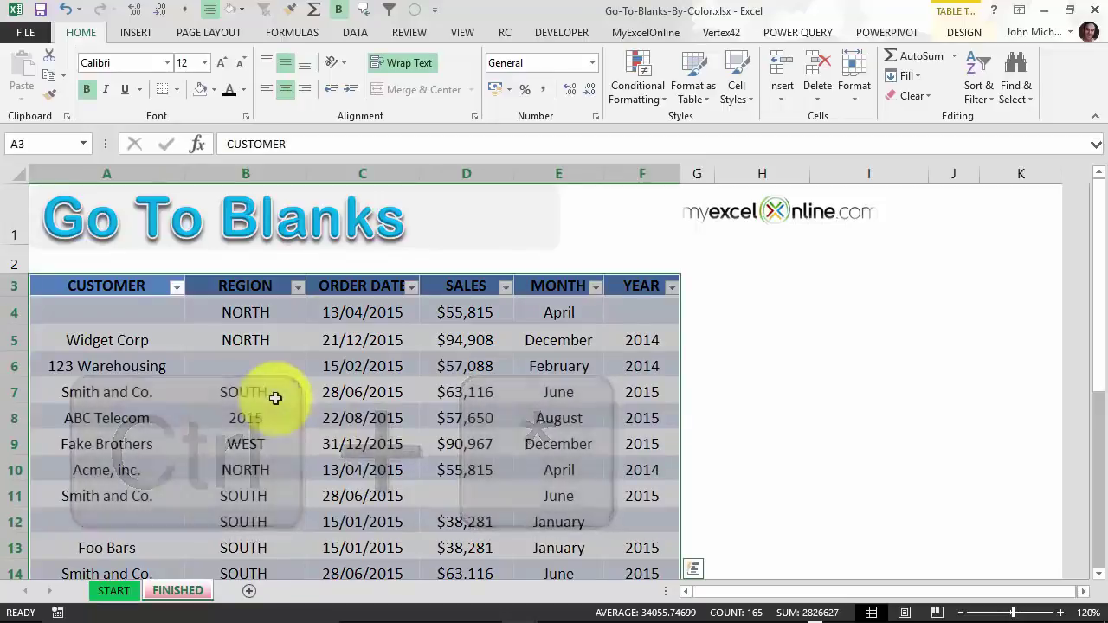
pyautogui.hotkey('ctrl', 'g')
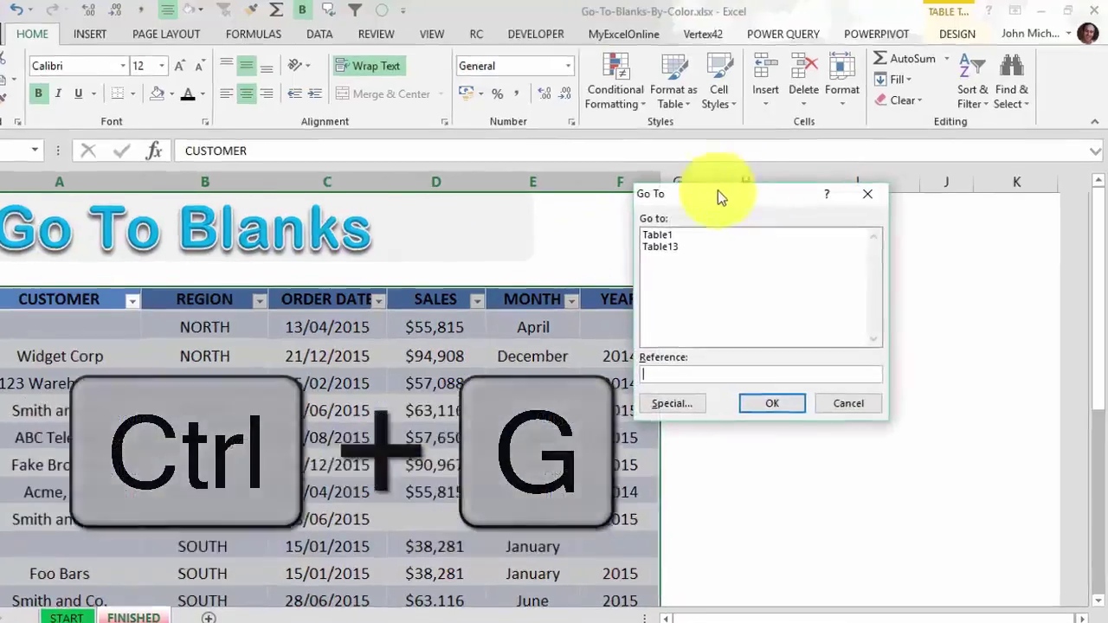
pyautogui.moveTo(718, 191); pyautogui.dragTo(394, 191)
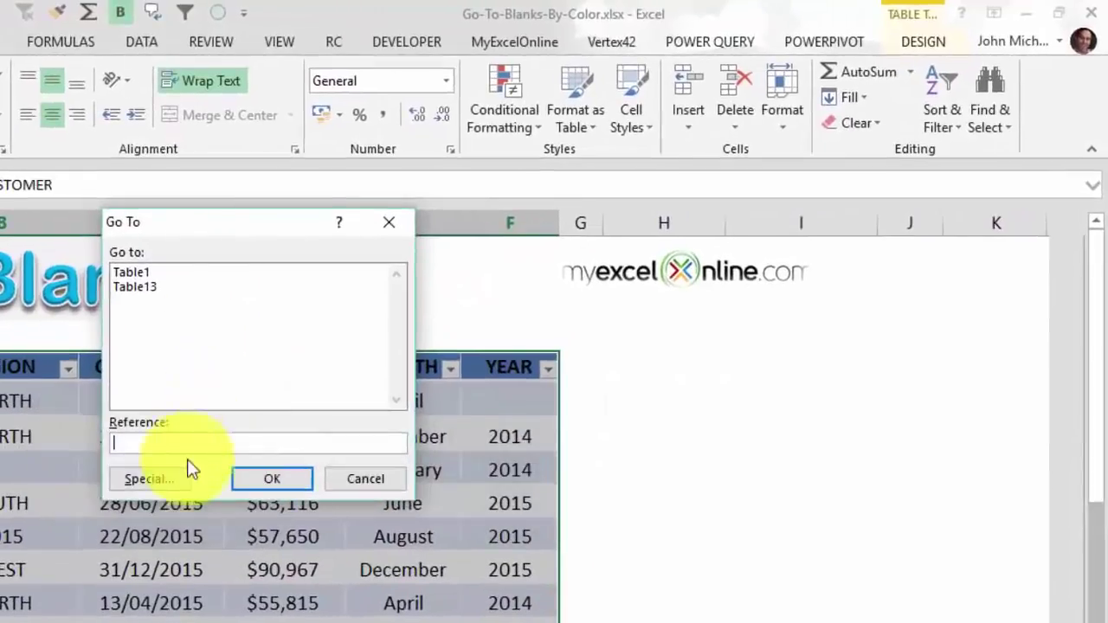
pyautogui.click(345, 386)
pyautogui.click(110, 389)
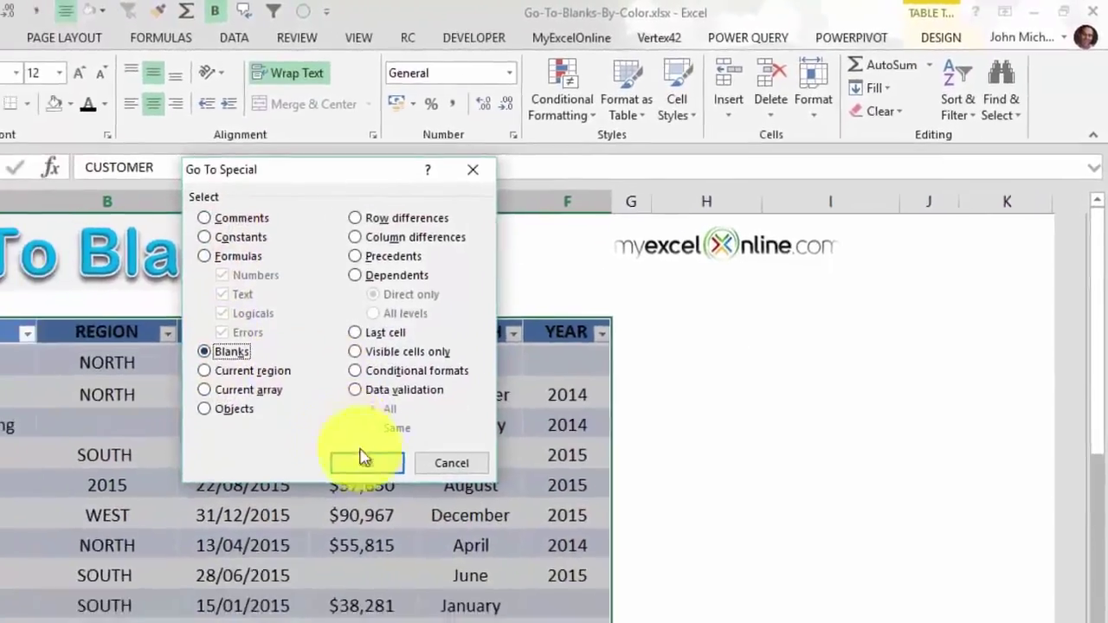
pyautogui.click(288, 511)
# Fill the selected blank cells with red.
pyautogui.scroll(-7, 392, 367)
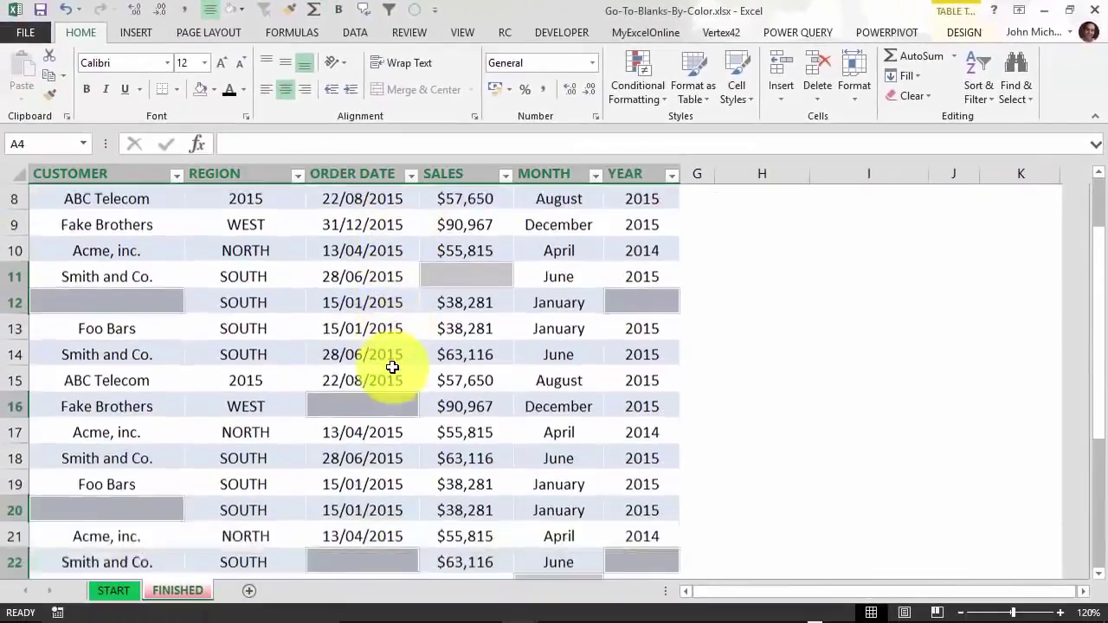
pyautogui.scroll(-2, 392, 367)
pyautogui.scroll(9, 392, 367)
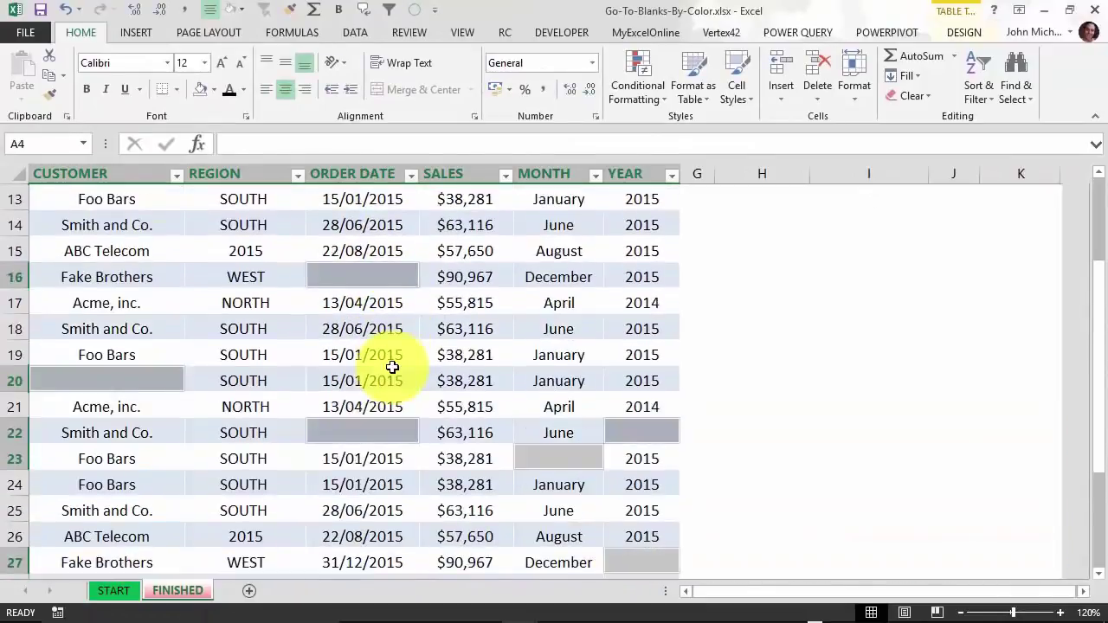
pyautogui.click(215, 91)
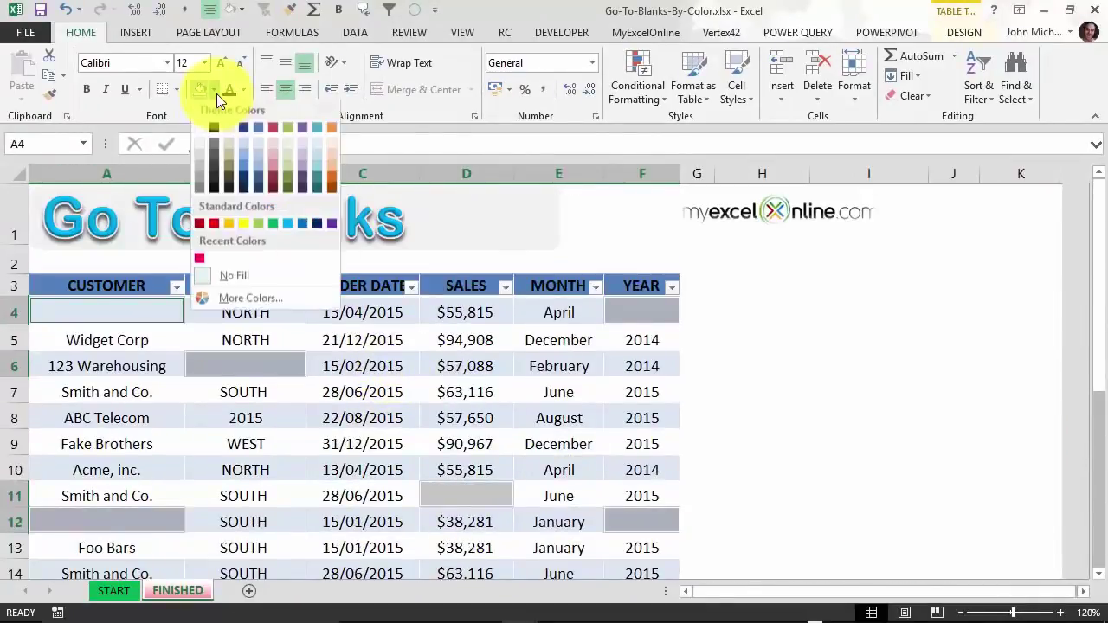
pyautogui.click(217, 224)
# Deselect and check the red-filled blanks, such as A4 and A12, down the table.
pyautogui.click(471, 388)
pyautogui.scroll(-2, 476, 371)
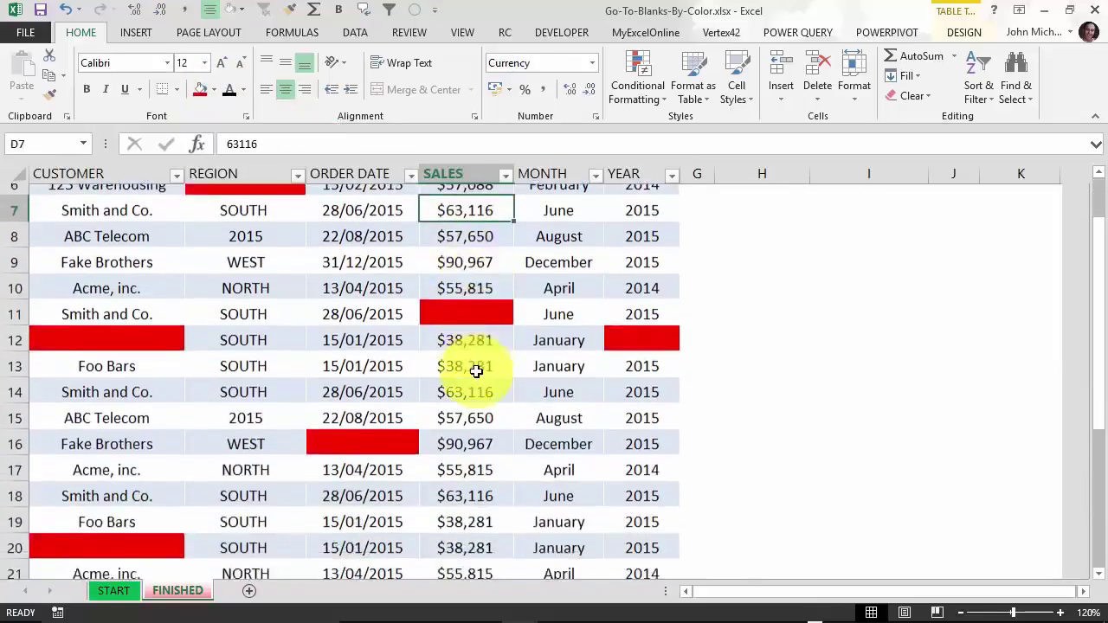
pyautogui.scroll(-5, 476, 370)
pyautogui.scroll(7, 476, 370)
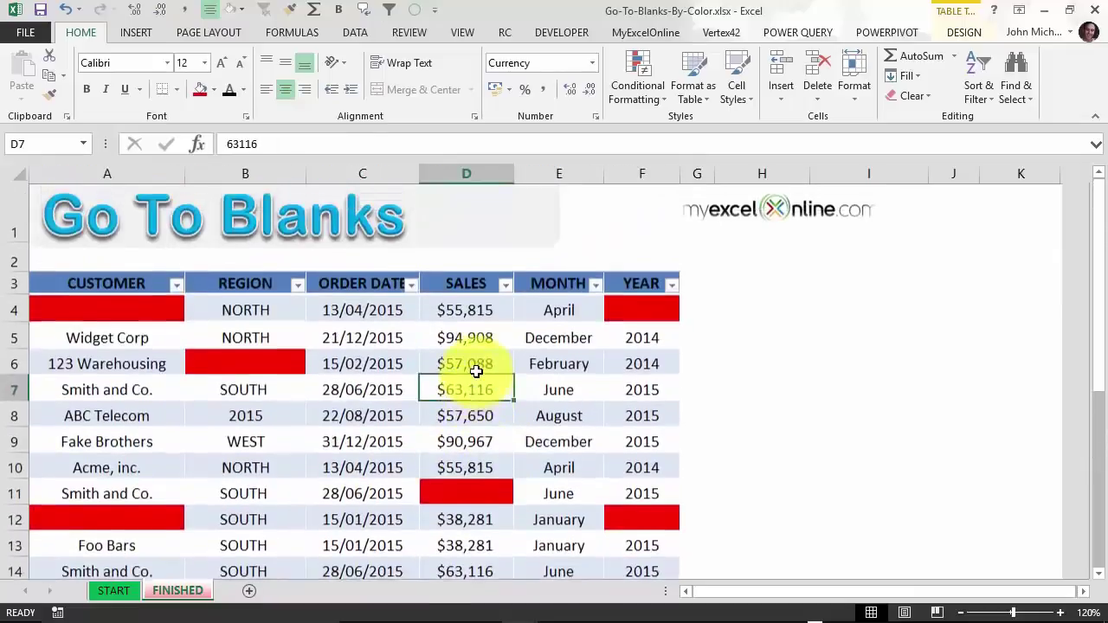
pyautogui.click(153, 309)
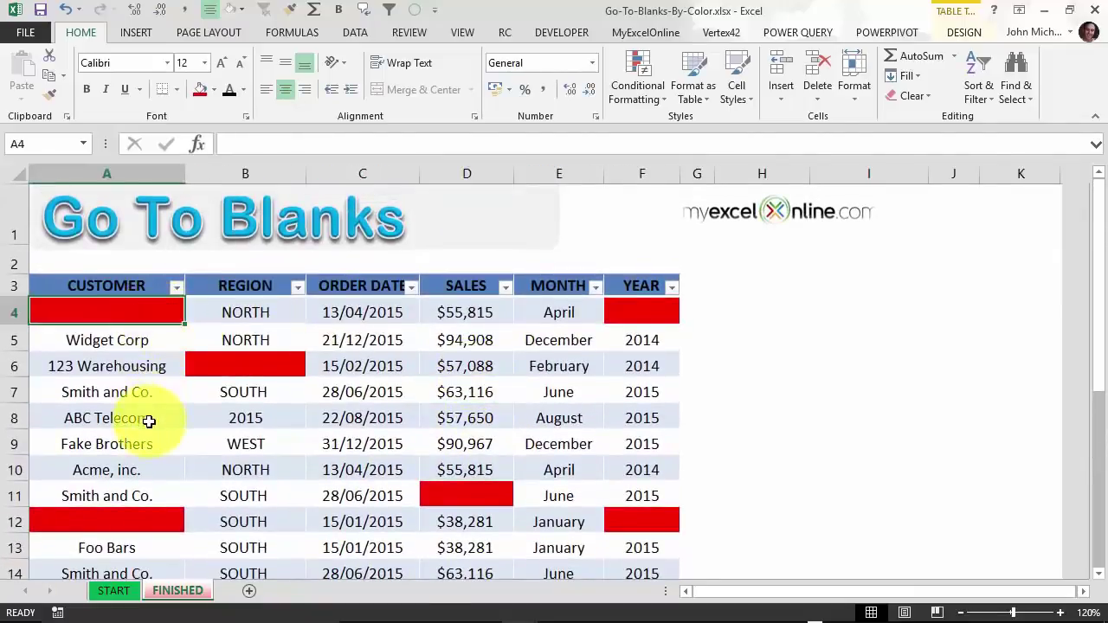
pyautogui.scroll(-1, 149, 421)
pyautogui.click(149, 422)
pyautogui.scroll(-2, 149, 422)
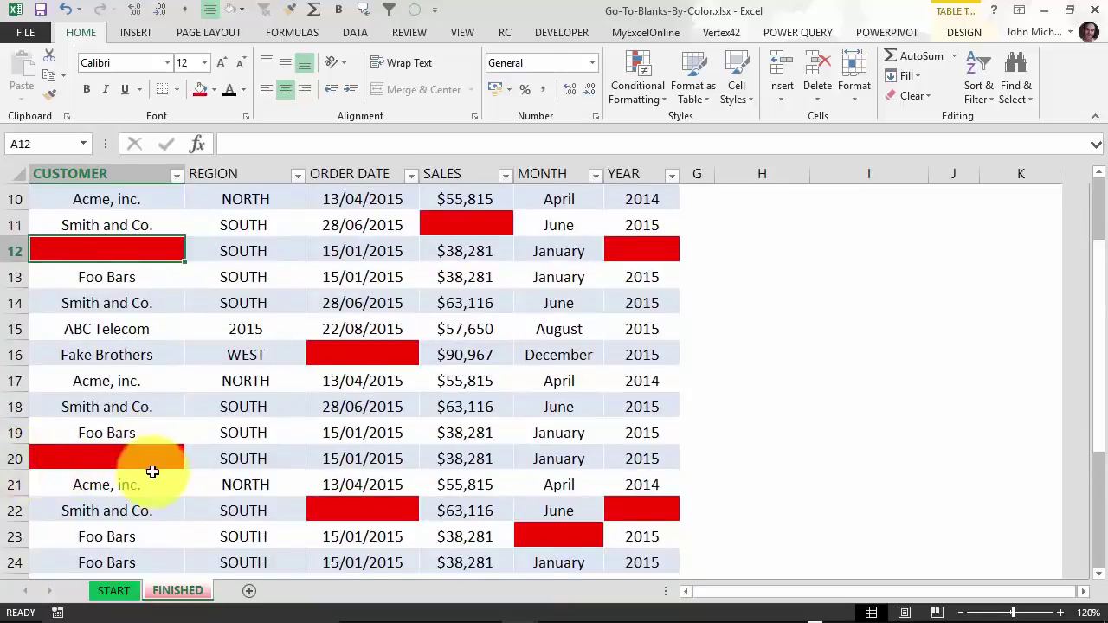
pyautogui.scroll(-2, 152, 472)
pyautogui.scroll(-1, 152, 472)
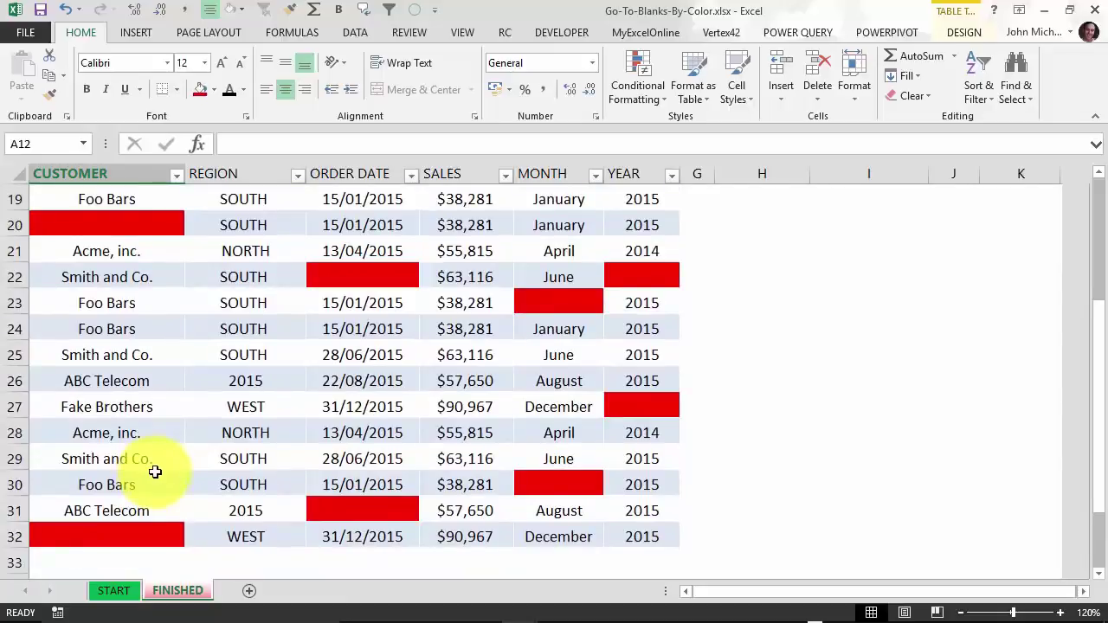
pyautogui.scroll(6, 285, 420)
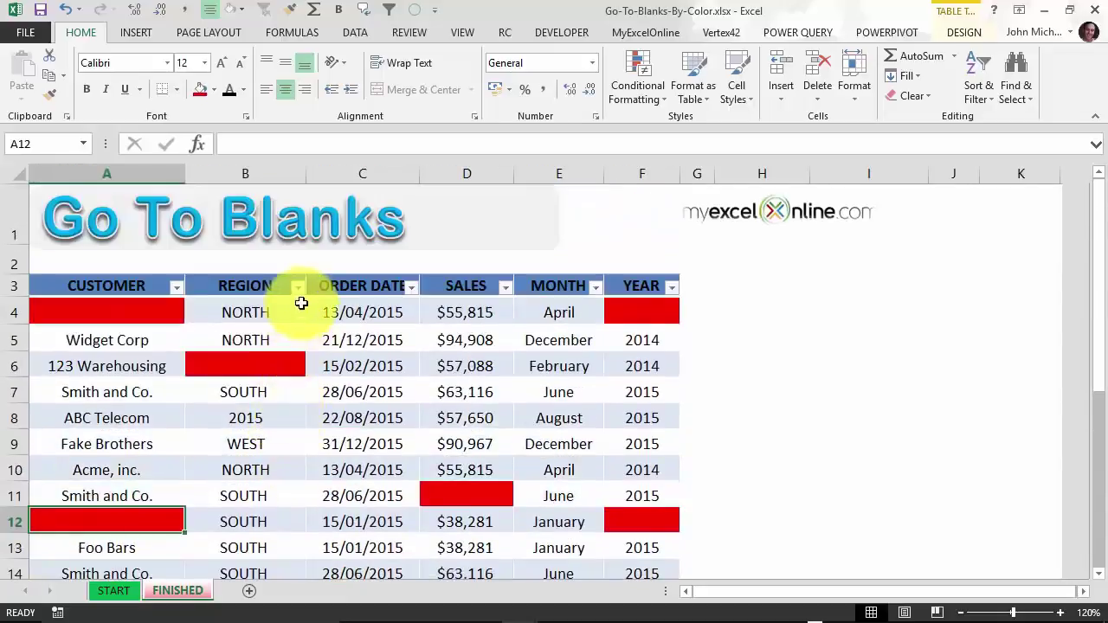
# Sort the REGION column by red cell colour so its blanks come first.
pyautogui.click(296, 285)
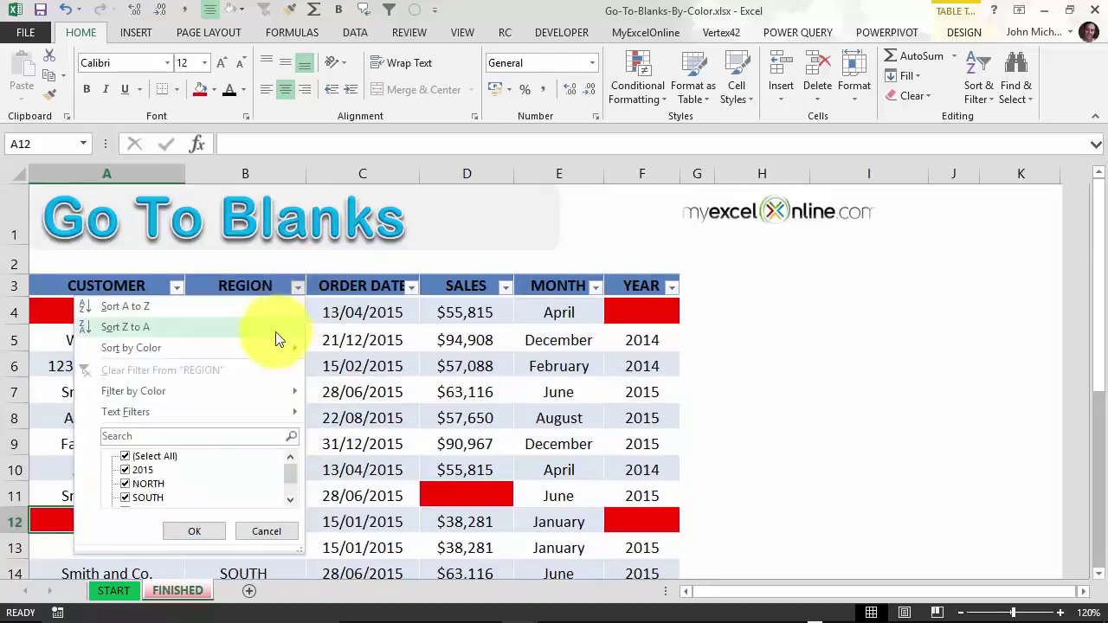
pyautogui.moveTo(292, 347)
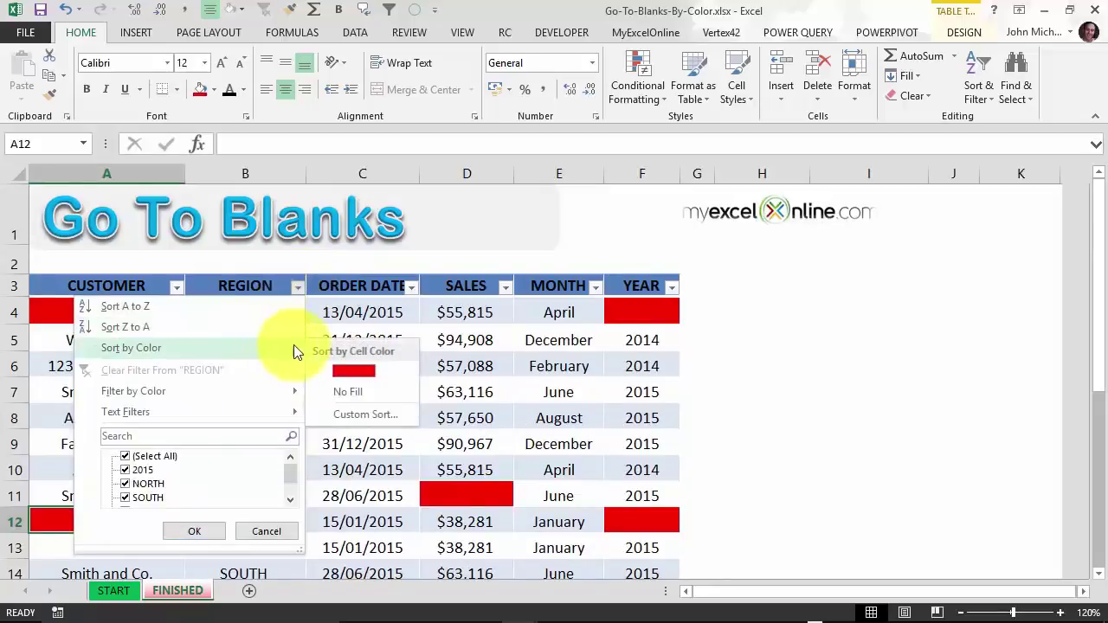
pyautogui.click(363, 371)
pyautogui.scroll(-6, 287, 382)
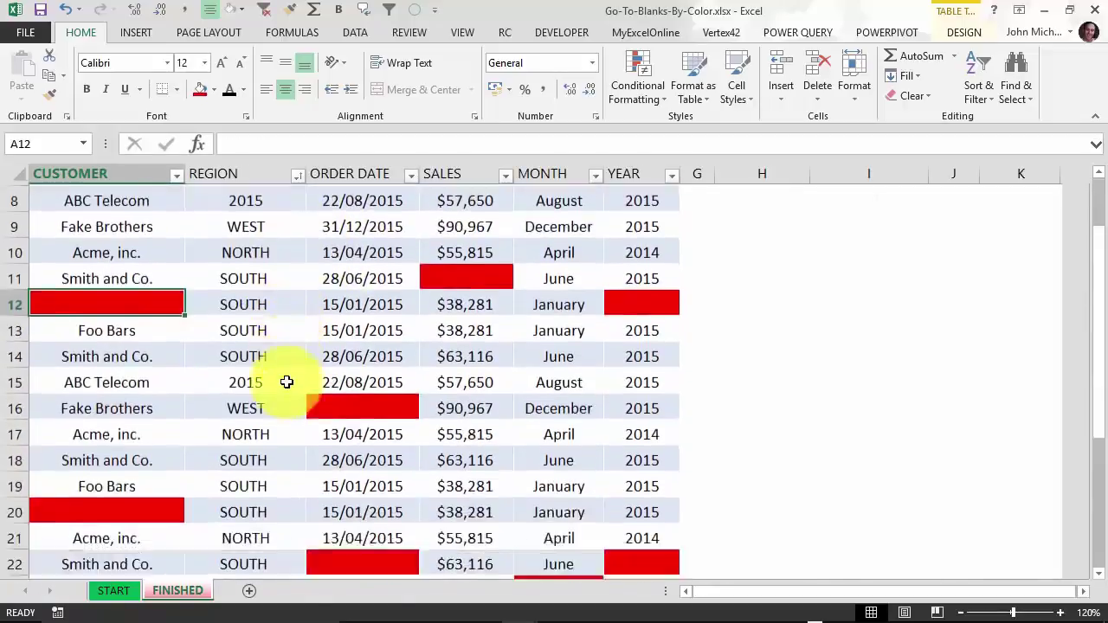
pyautogui.scroll(6, 287, 381)
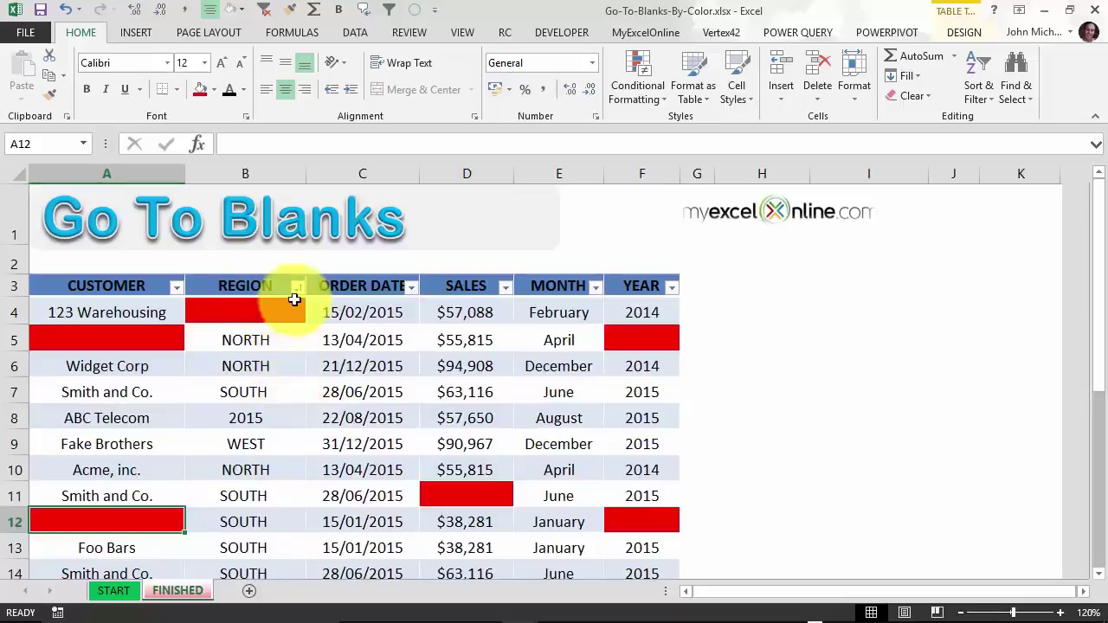
# Sort the CUSTOMER column by red cell colour, putting its blanks on top.
pyautogui.click(173, 289)
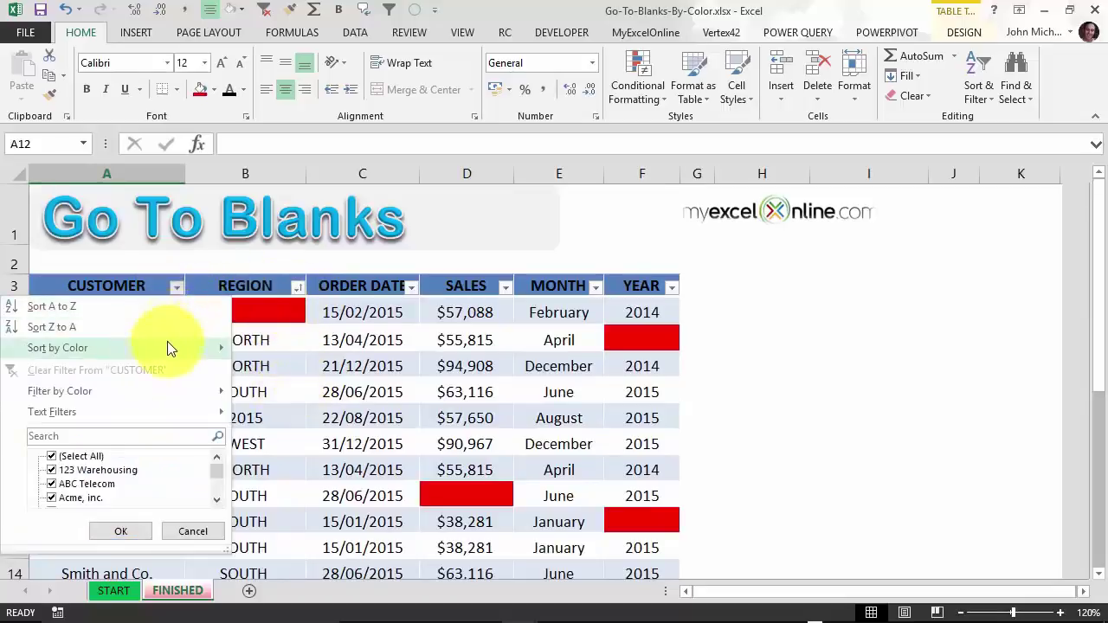
pyautogui.moveTo(167, 341)
pyautogui.click(266, 368)
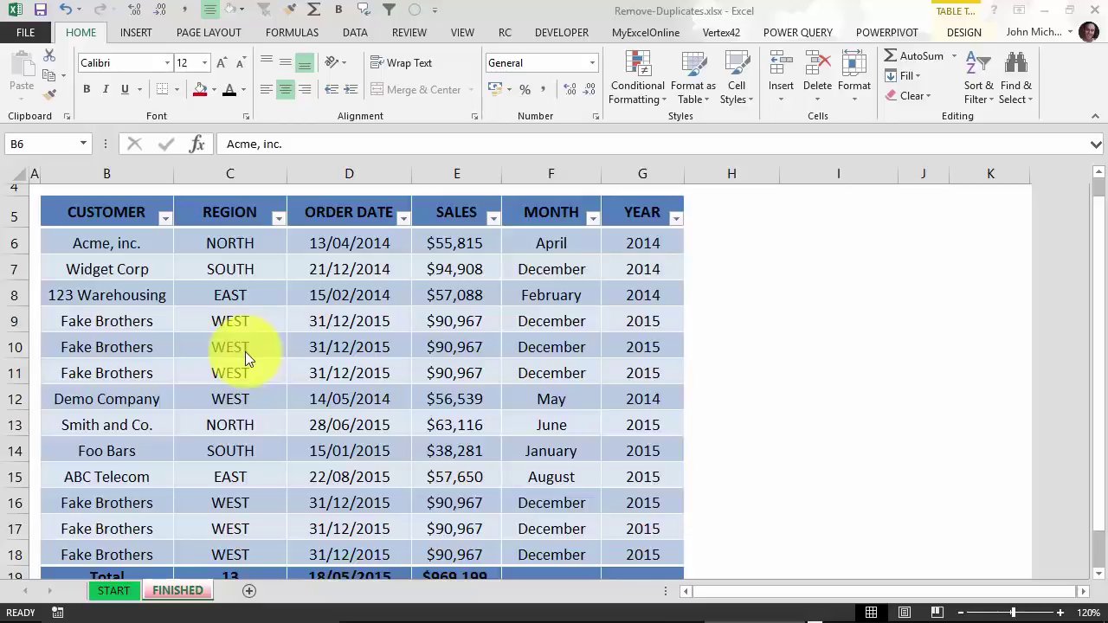
# Select a cell inside the sales table and show the Table Tools Design options for Table13.
pyautogui.scroll(-1, 289, 336)
pyautogui.scroll(1, 290, 333)
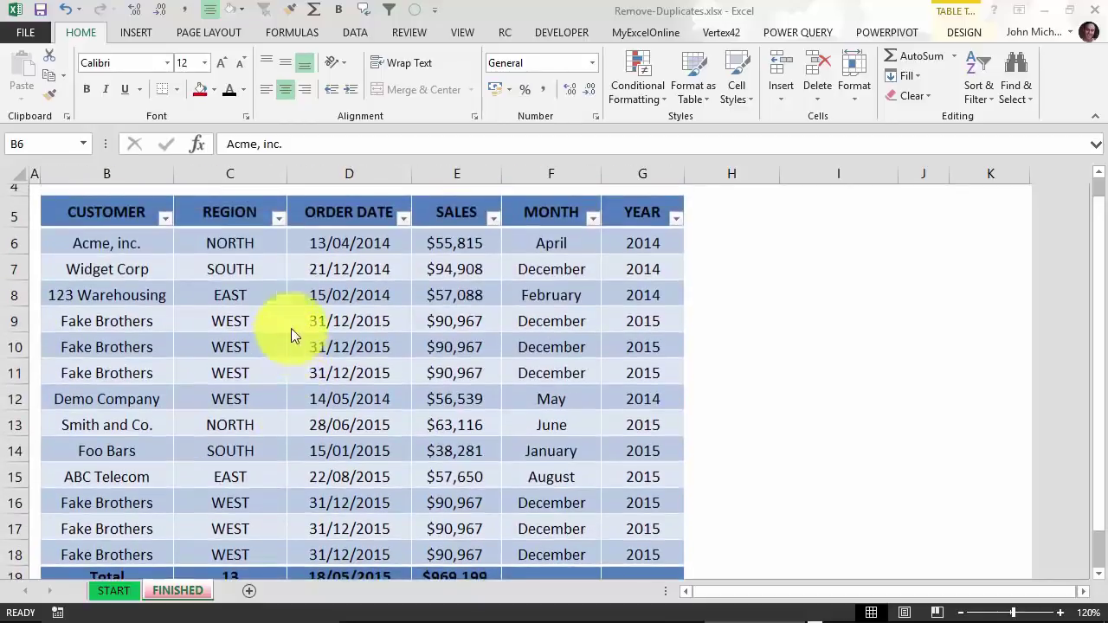
pyautogui.scroll(-1, 277, 333)
pyautogui.scroll(-2, 286, 359)
pyautogui.scroll(2, 291, 294)
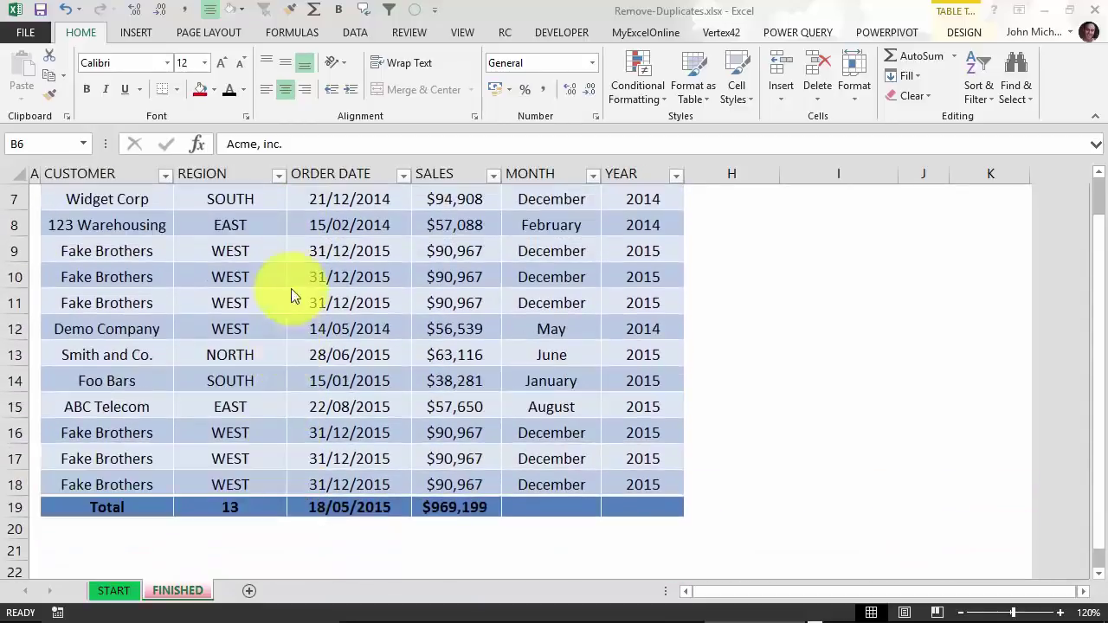
pyautogui.scroll(-2, 289, 277)
pyautogui.scroll(3, 290, 287)
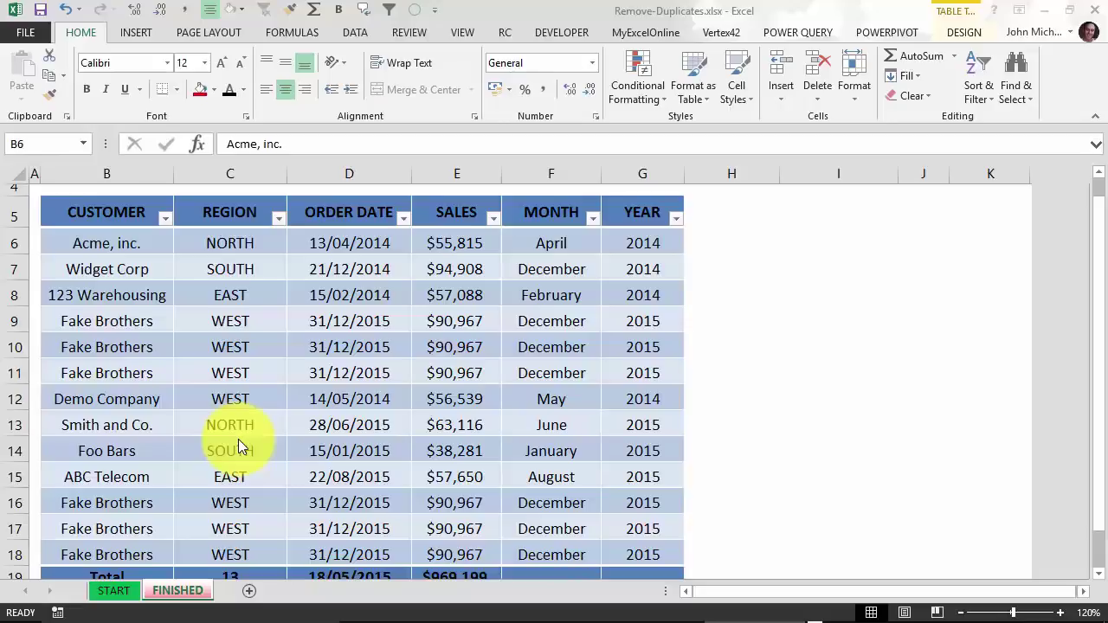
pyautogui.click(458, 297)
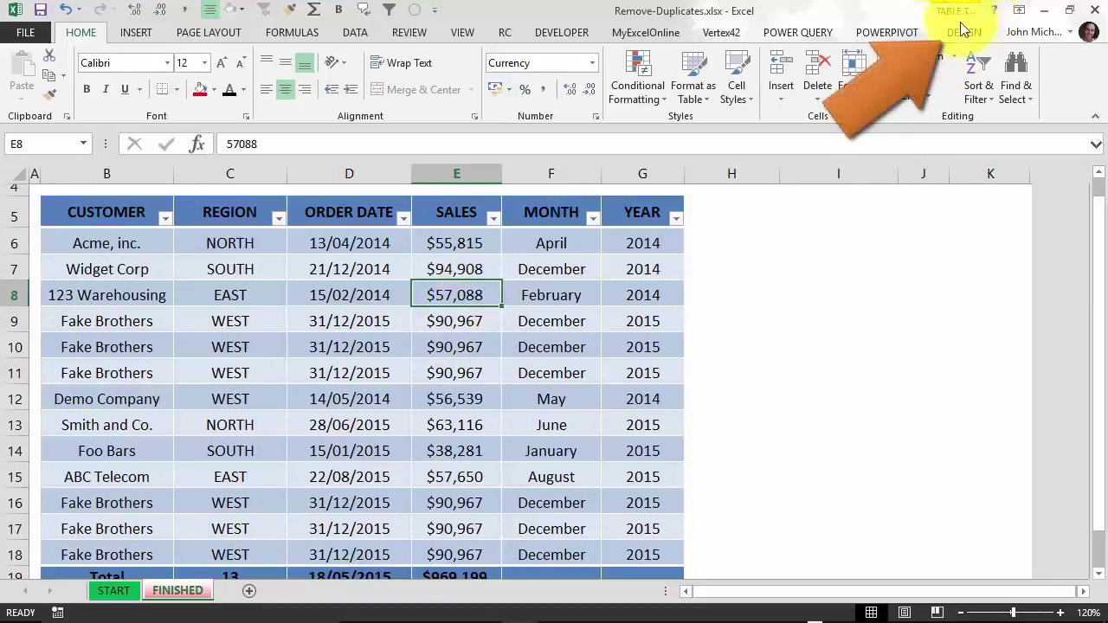
pyautogui.click(852, 267)
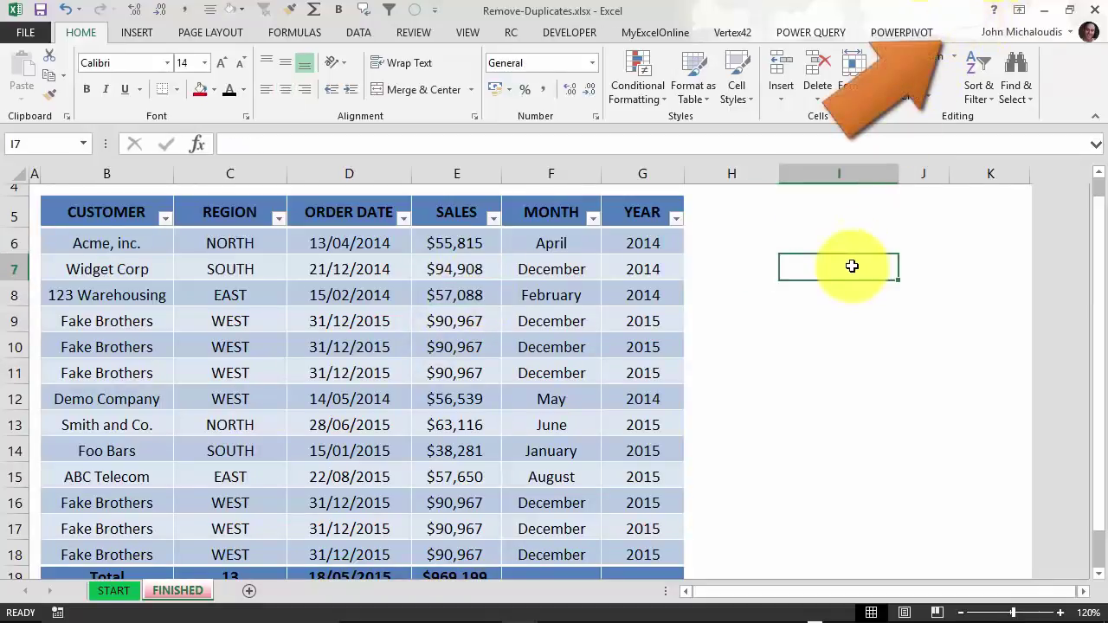
pyautogui.click(519, 279)
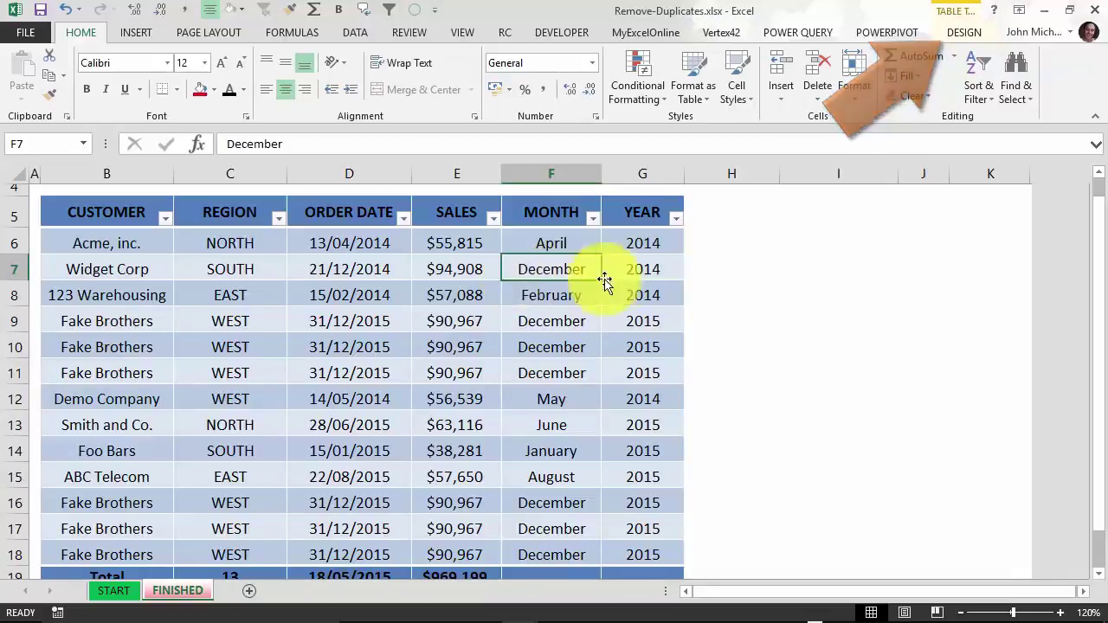
pyautogui.click(964, 35)
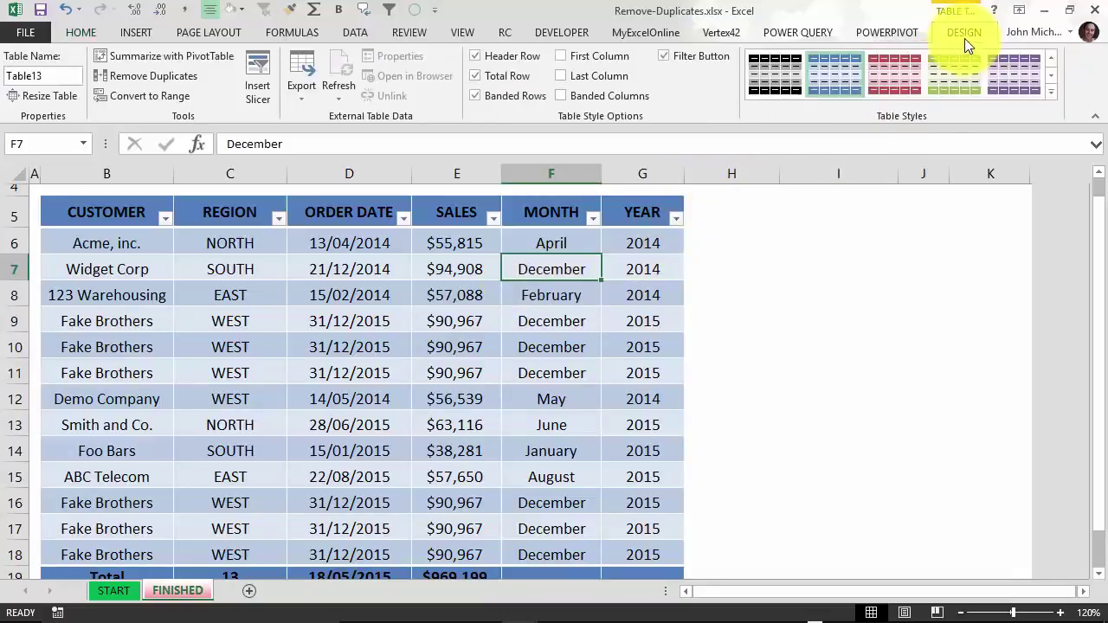
# Run Remove Duplicates on the table with only the CUSTOMER column ticked, then dismiss the result message.
pyautogui.click(156, 76)
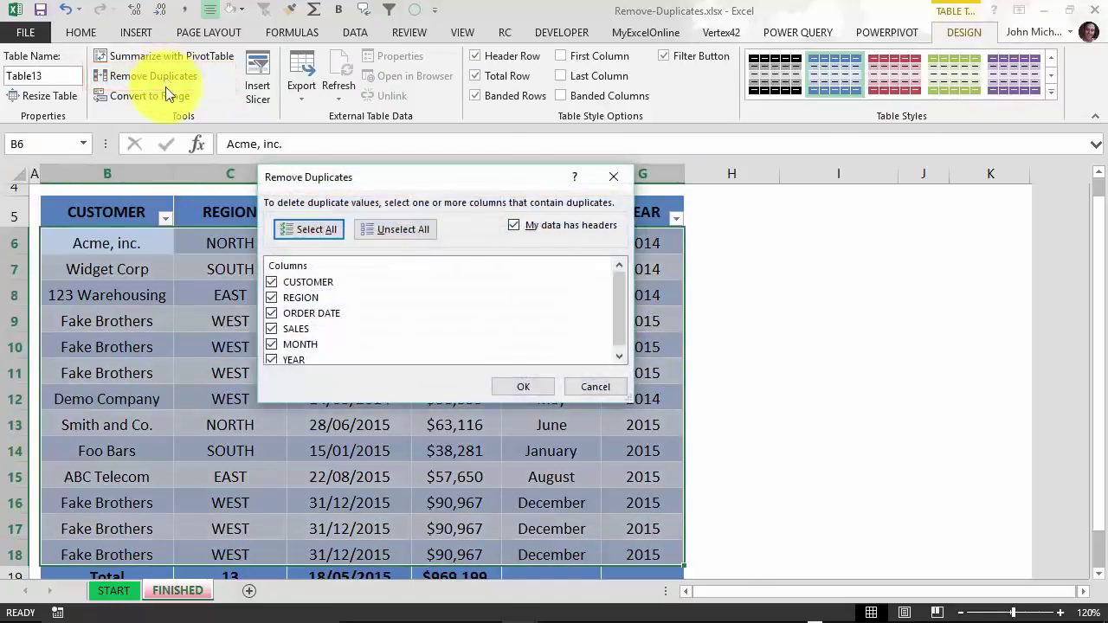
pyautogui.click(395, 229)
pyautogui.moveTo(402, 175); pyautogui.dragTo(490, 120)
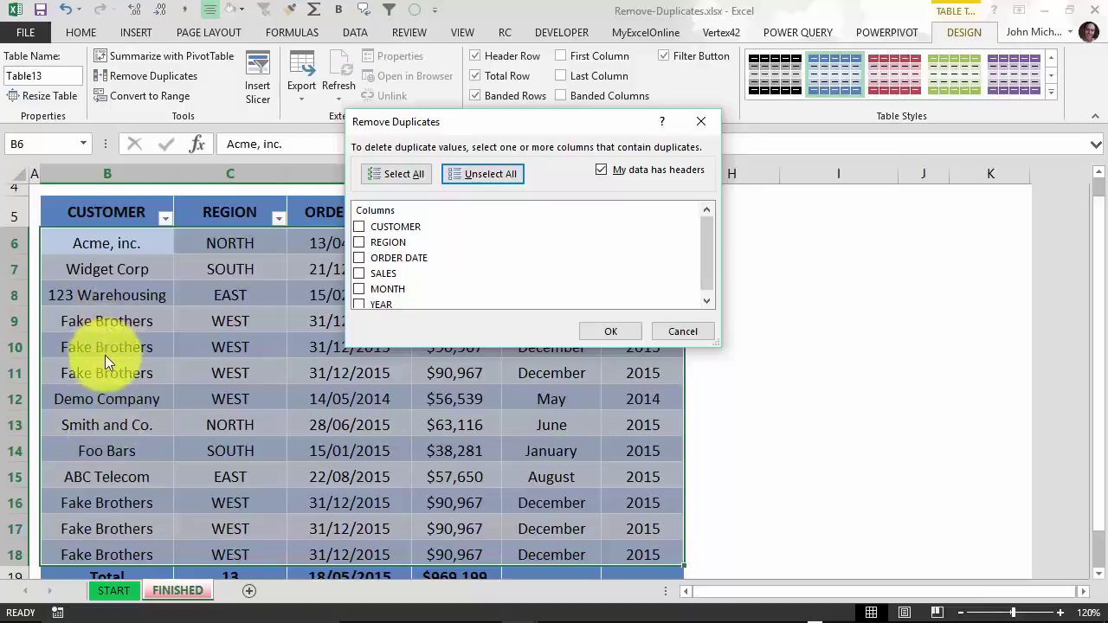
pyautogui.moveTo(492, 128); pyautogui.dragTo(588, 177)
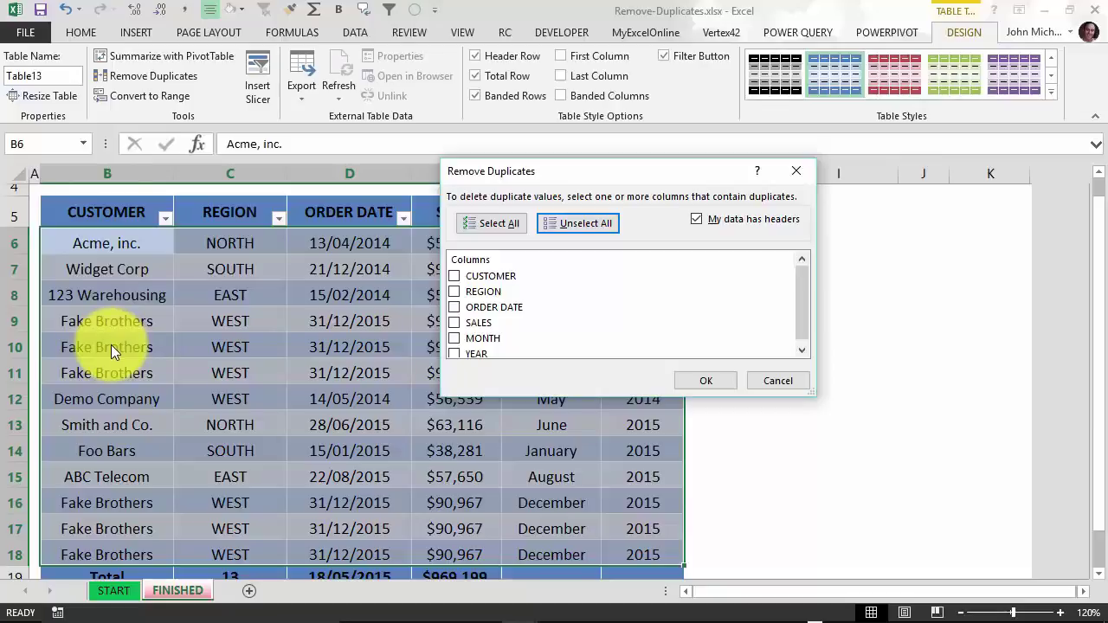
pyautogui.click(454, 275)
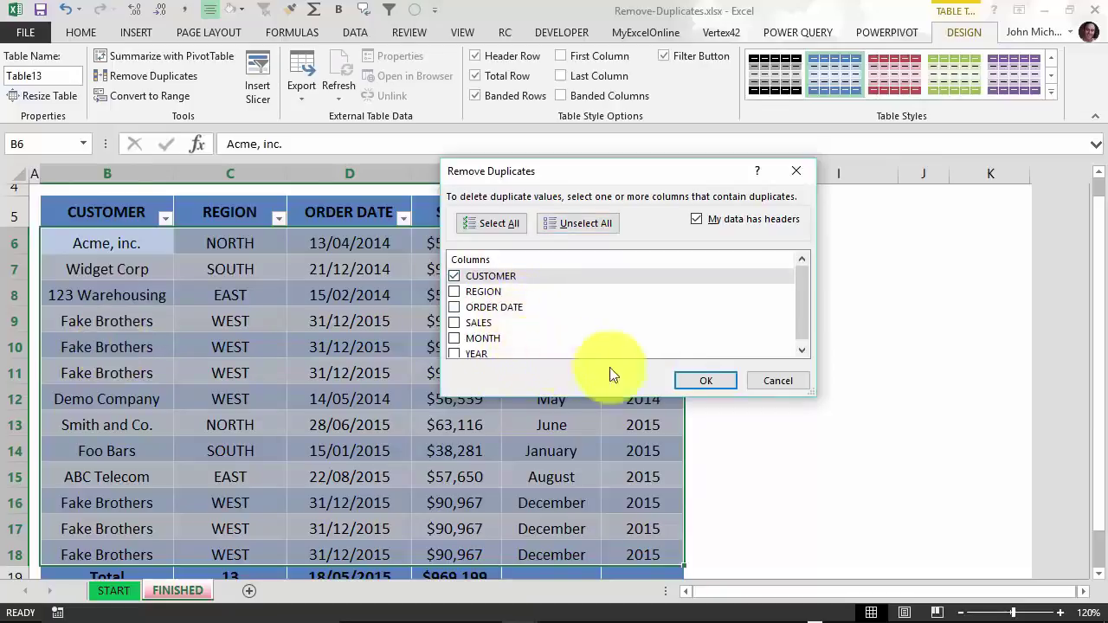
pyautogui.click(682, 379)
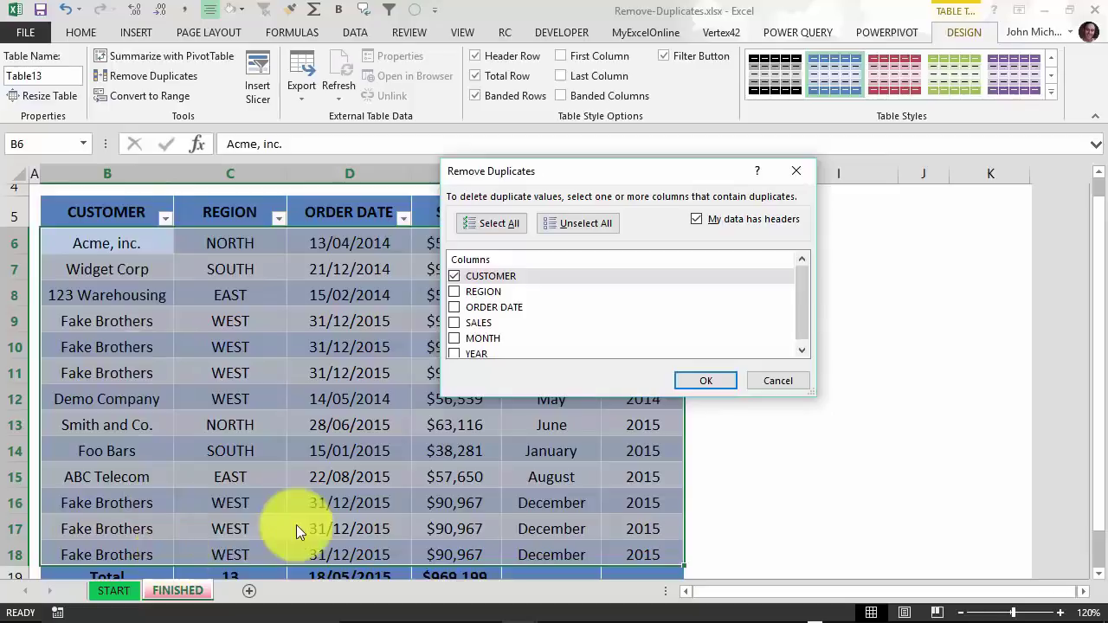
pyautogui.click(706, 382)
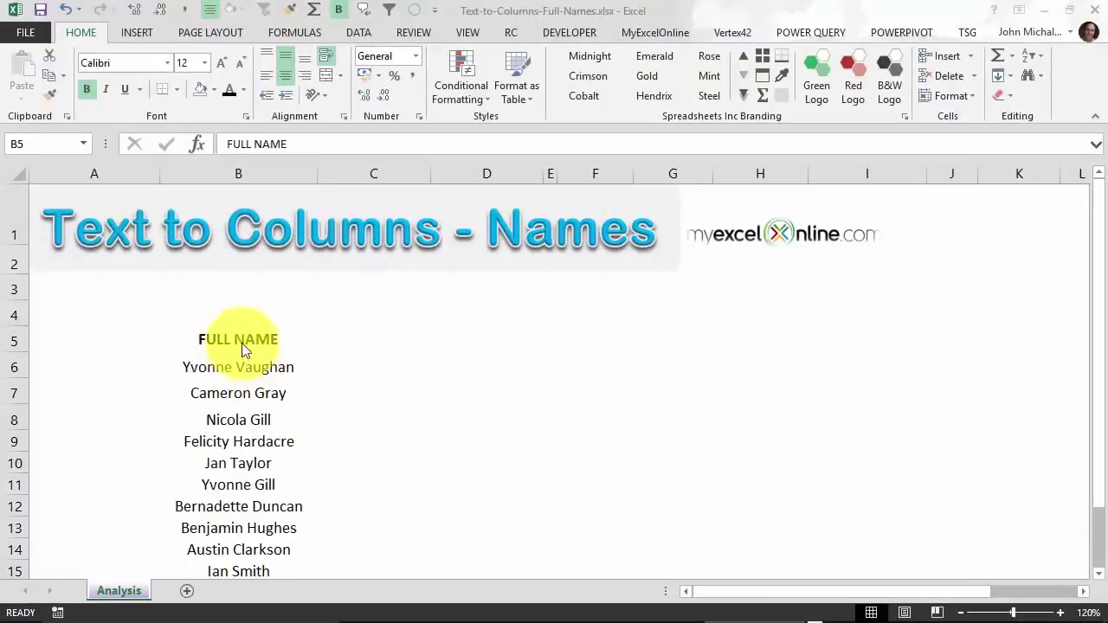
# Select the full names in B6:B15.
pyautogui.scroll(-1, 239, 355)
pyautogui.scroll(1, 248, 316)
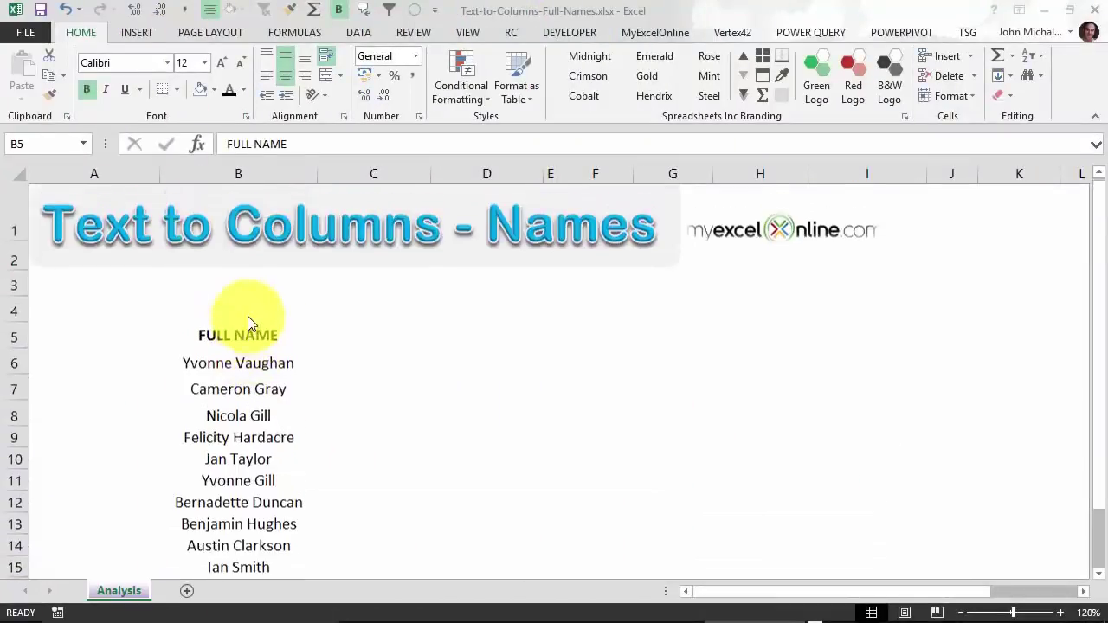
pyautogui.click(245, 339)
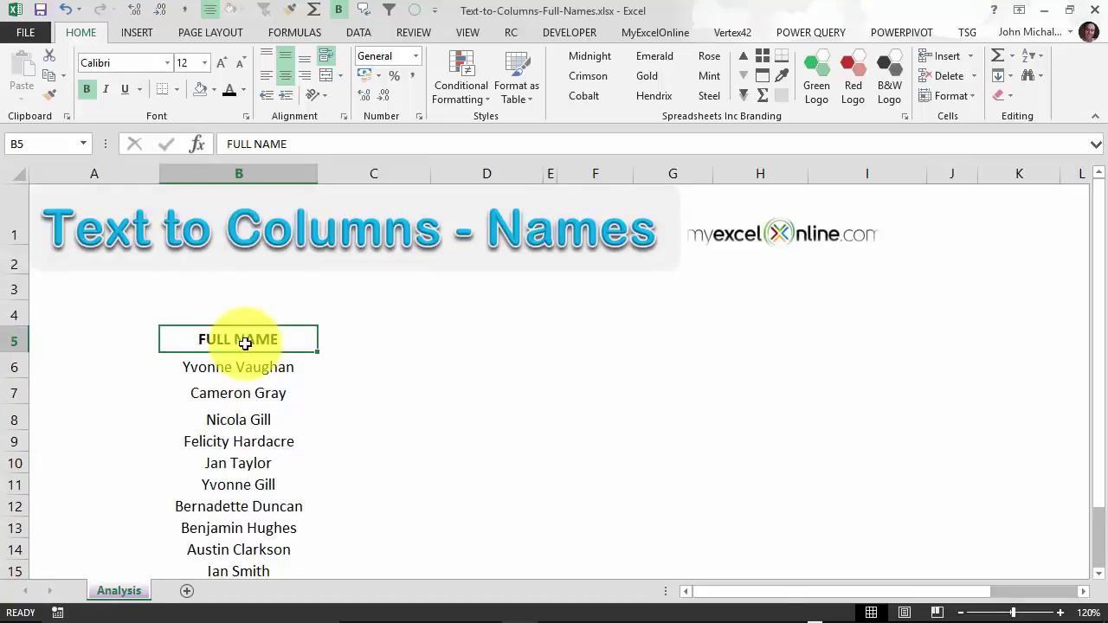
pyautogui.hotkey('ctrl', 'shift', 'Down')
pyautogui.click(257, 354)
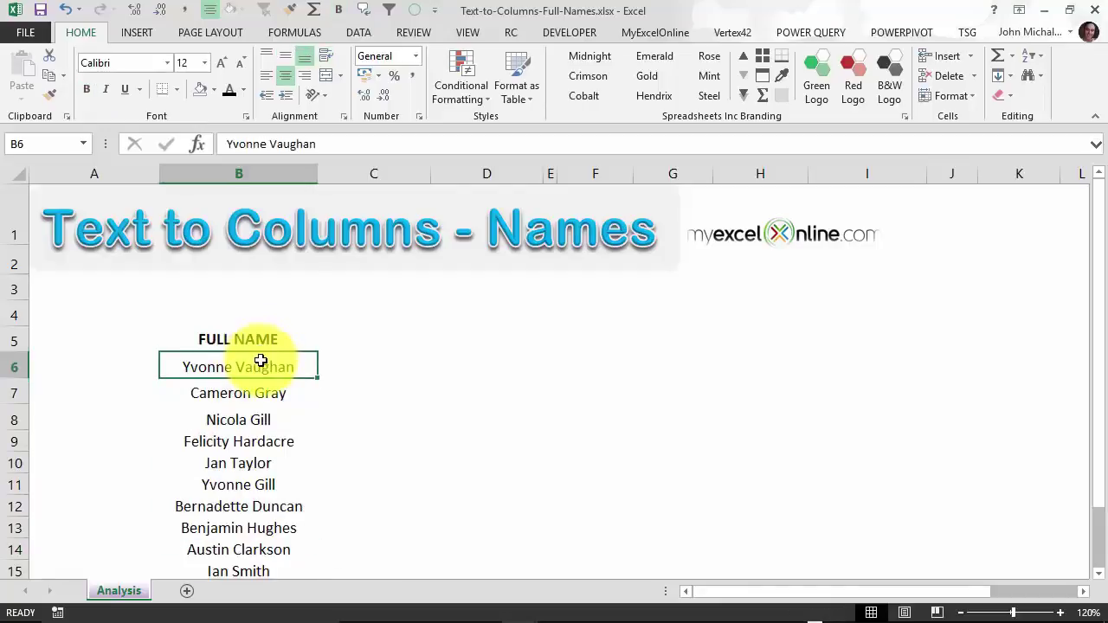
pyautogui.moveTo(257, 354); pyautogui.dragTo(257, 516)
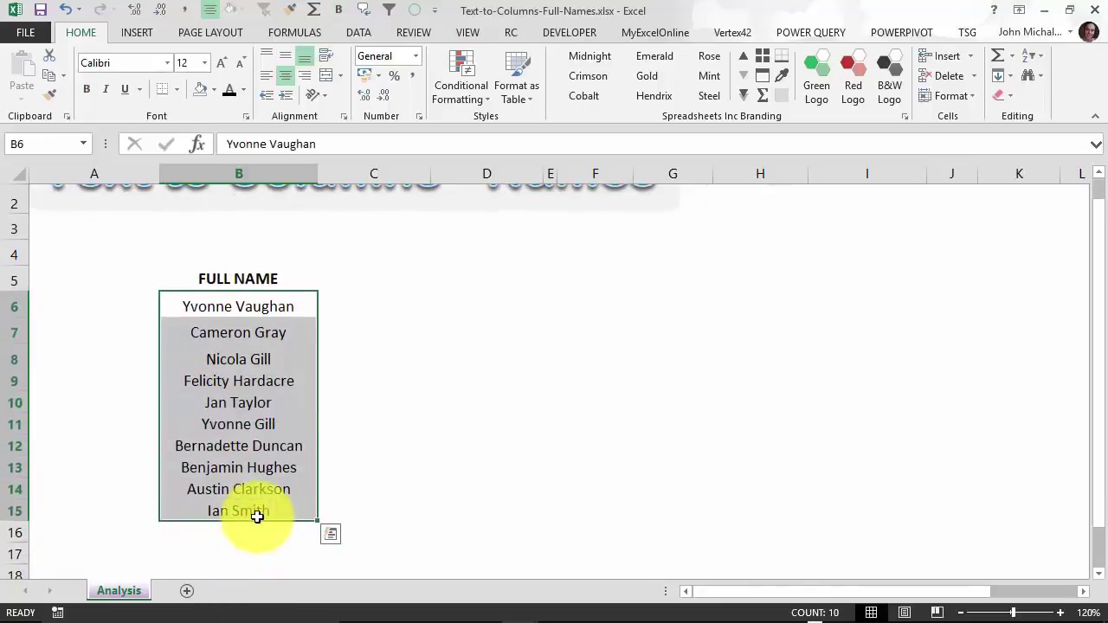
# Run Text to Columns, delimited by Space, splitting names into first names in B and last names in C.
pyautogui.click(367, 35)
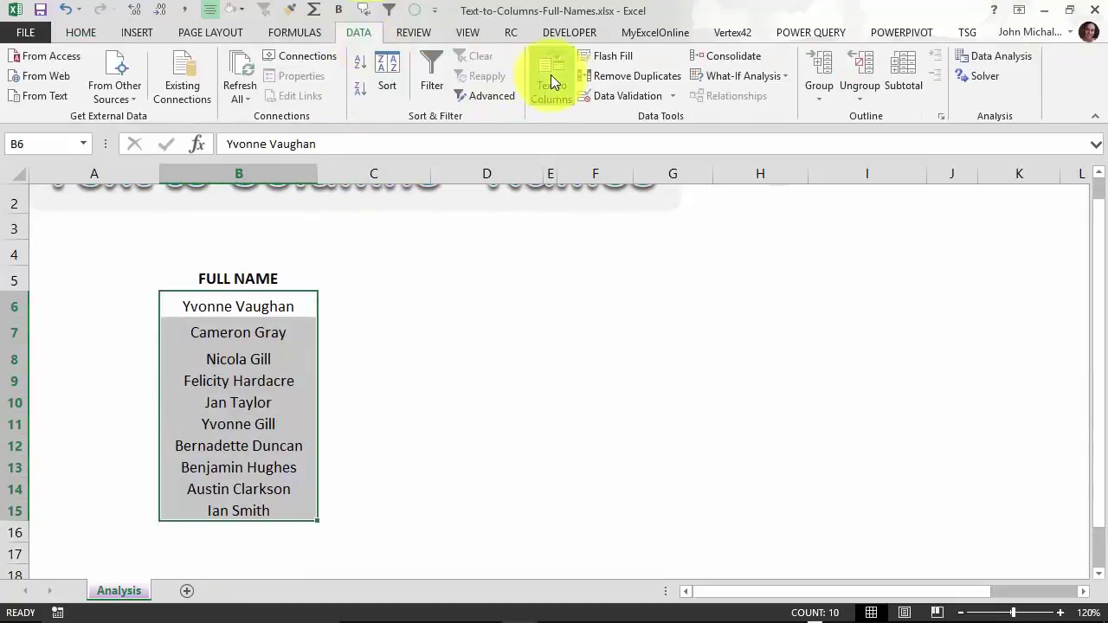
pyautogui.click(550, 74)
pyautogui.moveTo(676, 148); pyautogui.dragTo(428, 80)
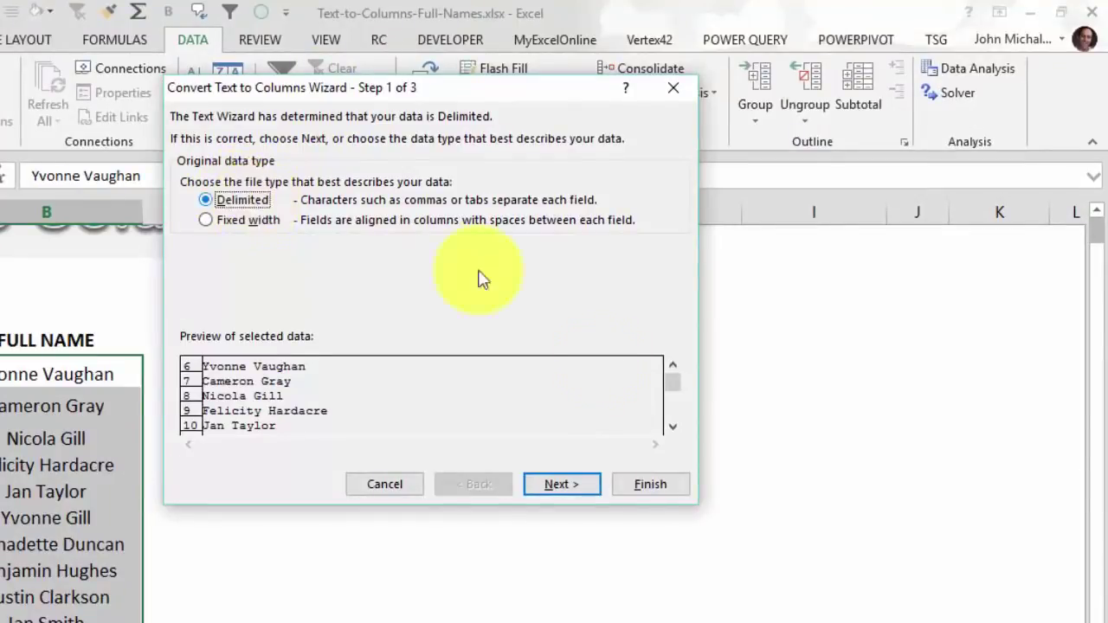
pyautogui.click(562, 488)
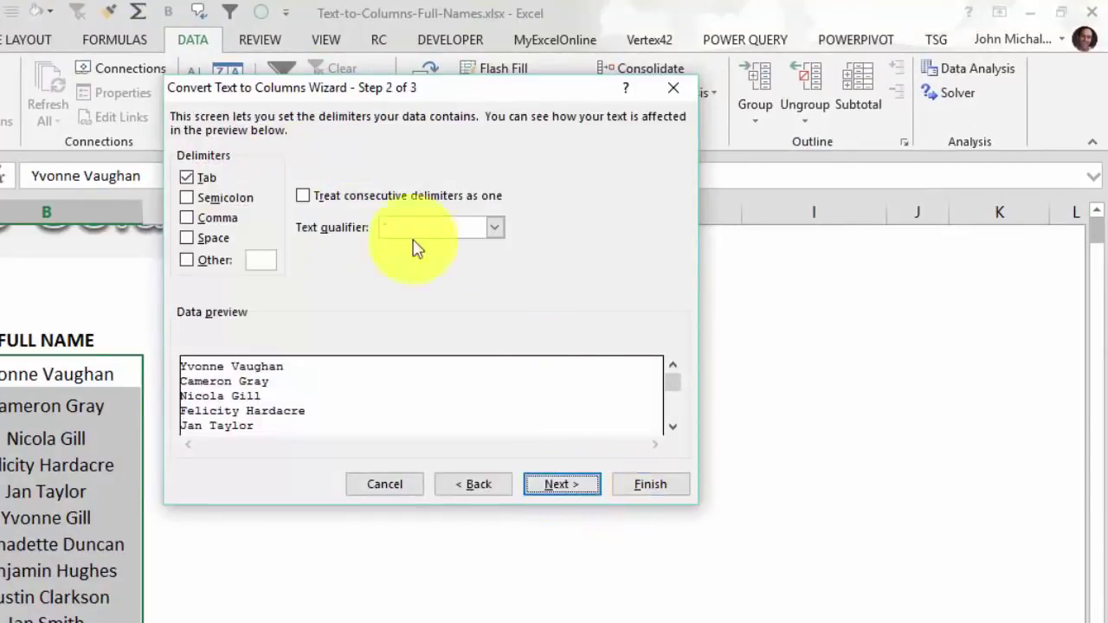
pyautogui.click(199, 238)
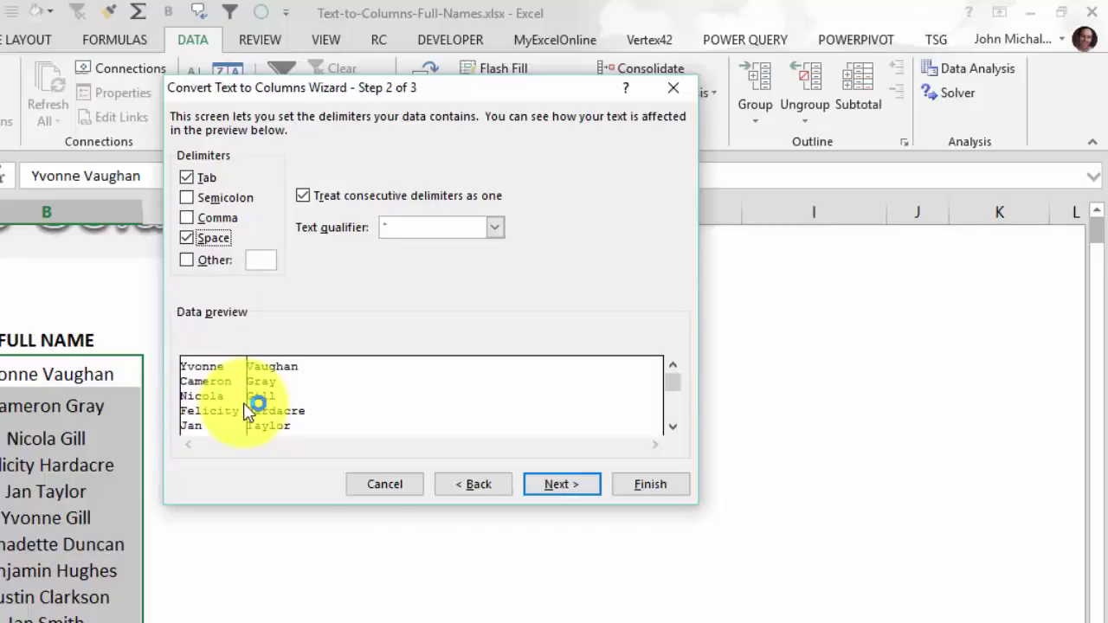
pyautogui.click(587, 490)
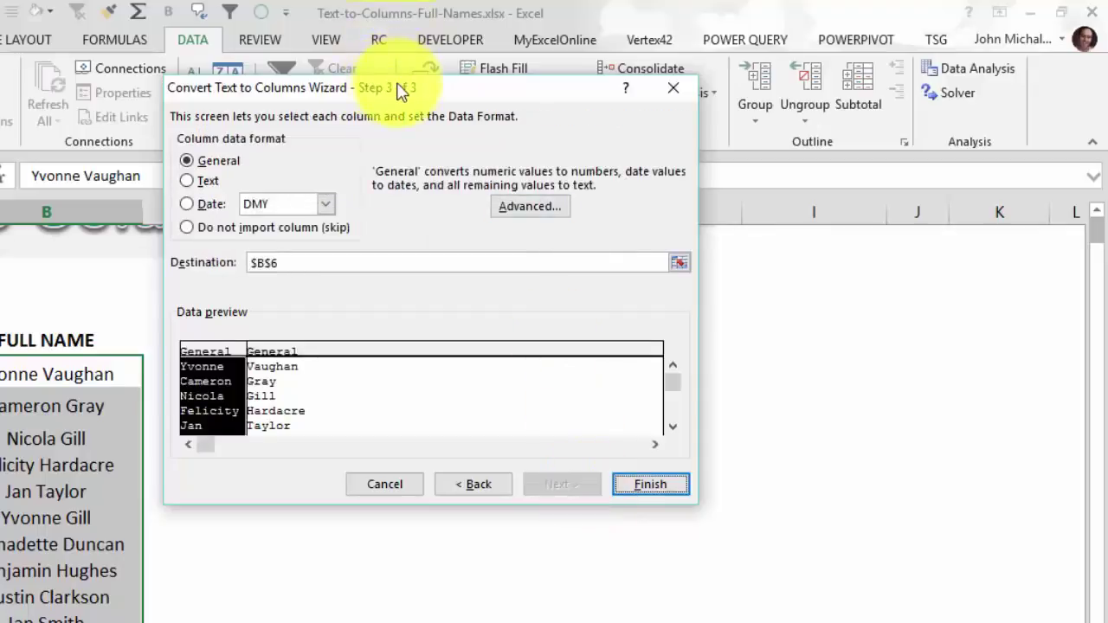
pyautogui.moveTo(395, 89); pyautogui.dragTo(538, 54)
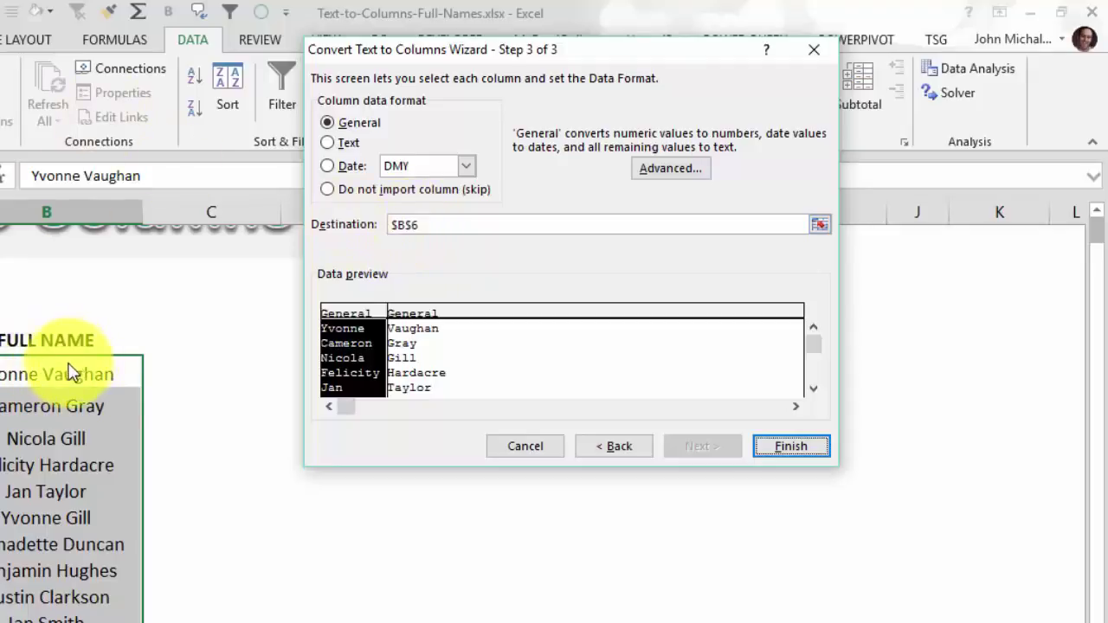
pyautogui.click(325, 320)
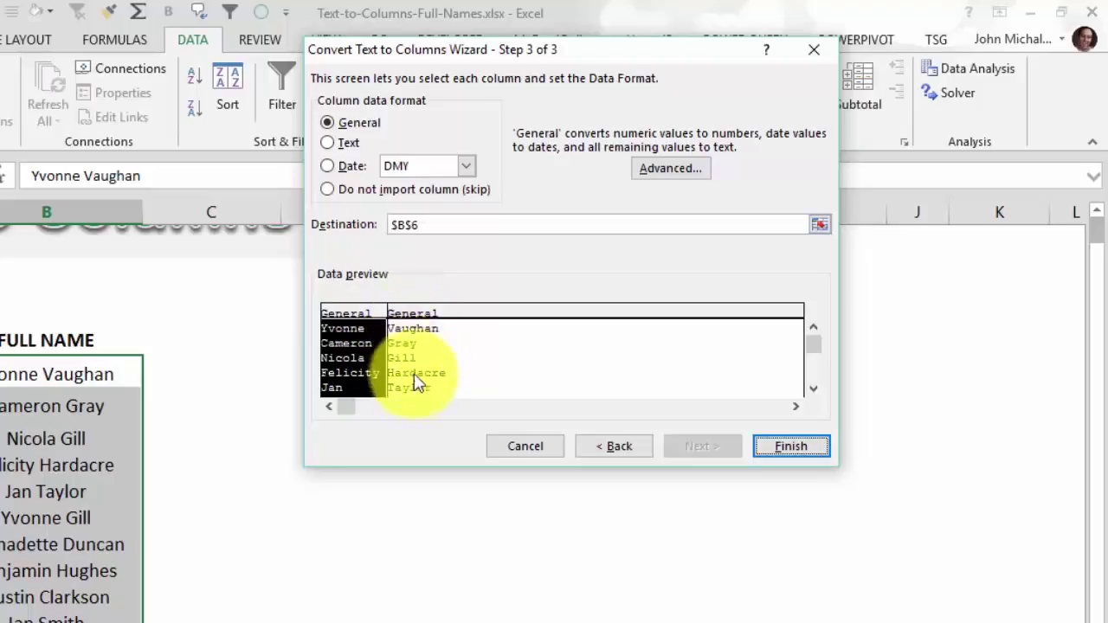
pyautogui.click(790, 446)
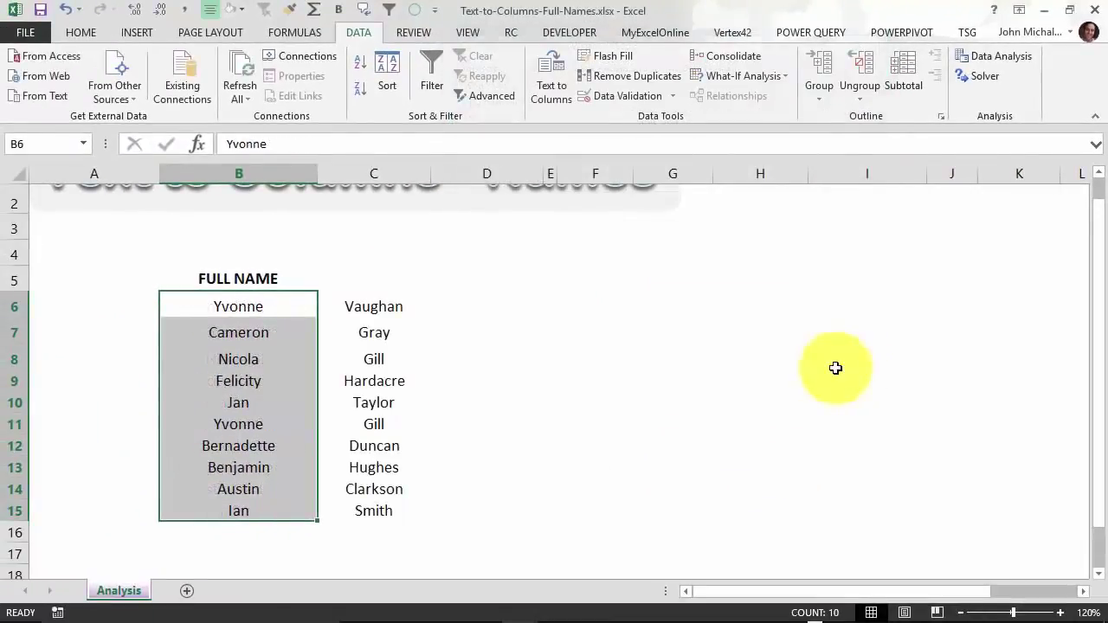
pyautogui.click(453, 304)
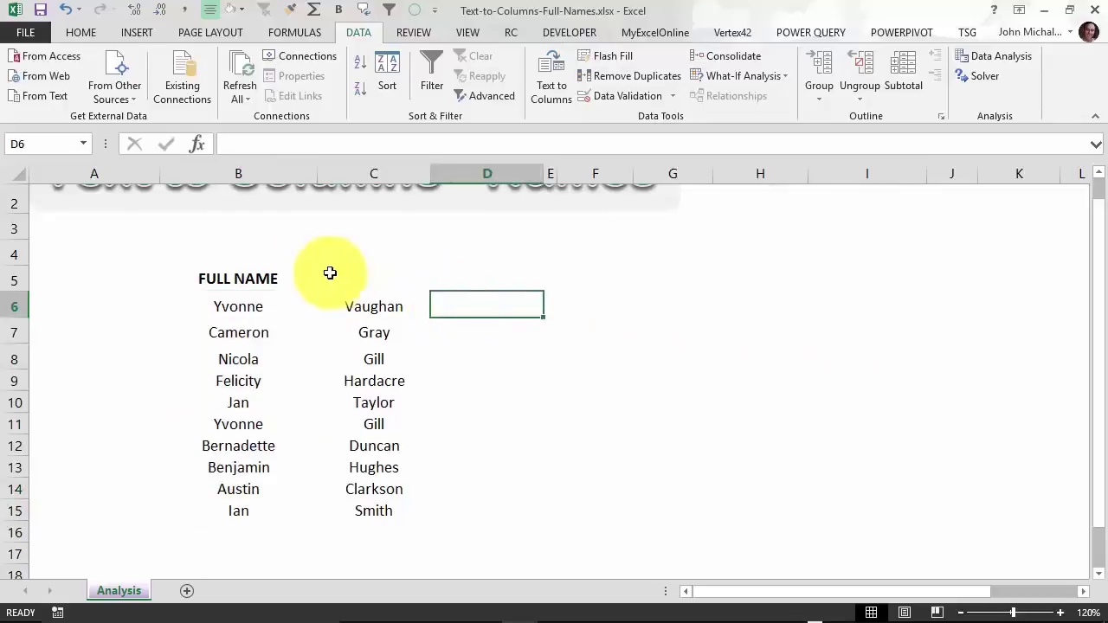
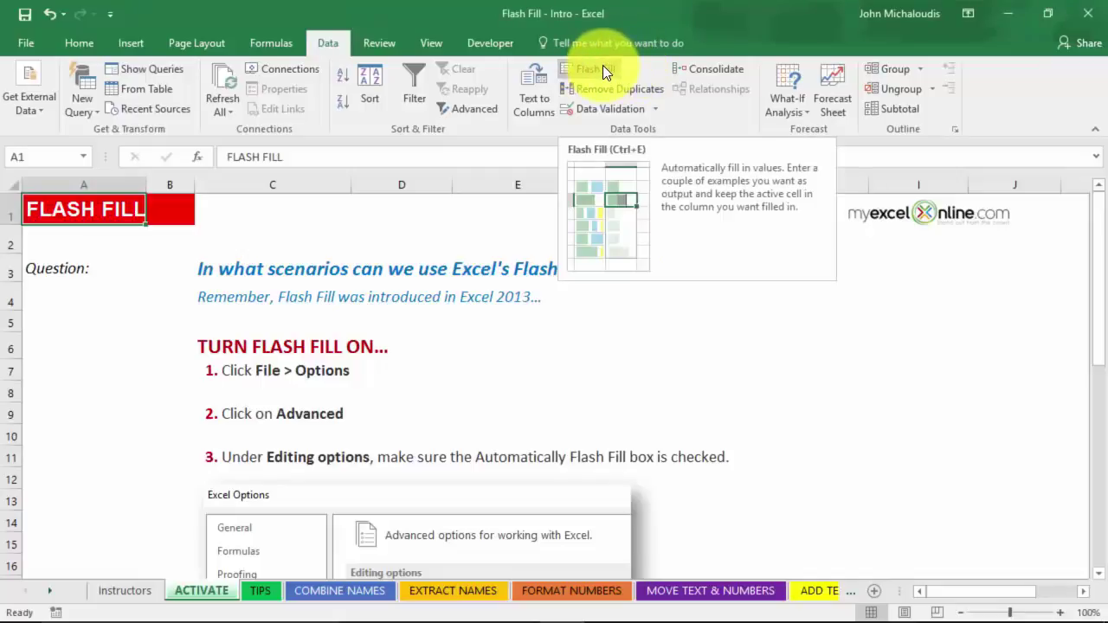
# Open Excel Options to the Advanced editing settings.
pyautogui.click(27, 43)
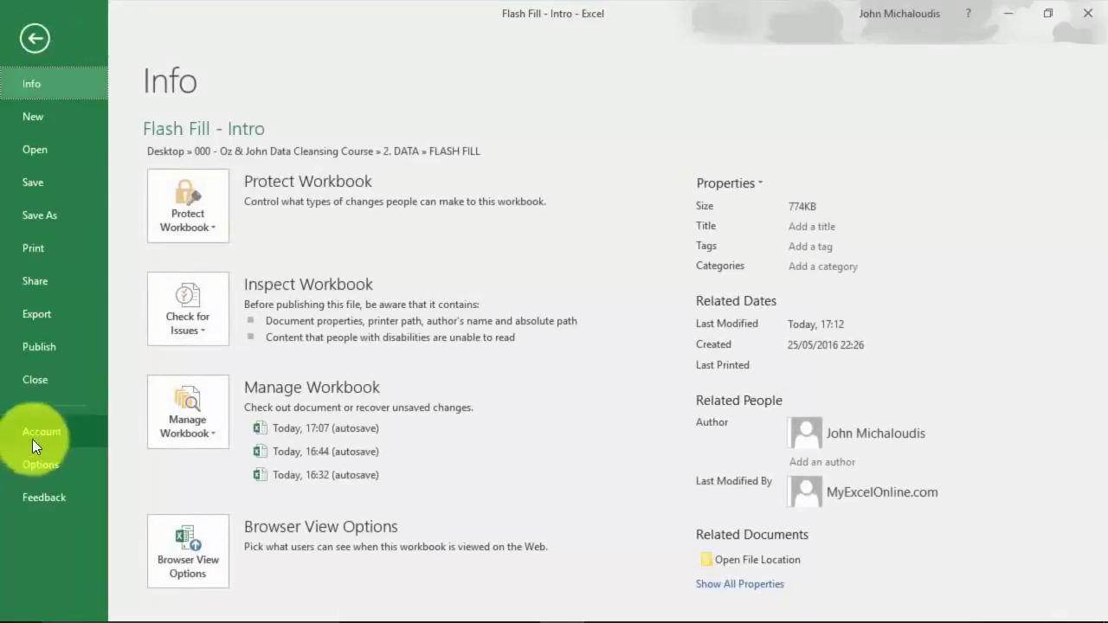
pyautogui.click(60, 463)
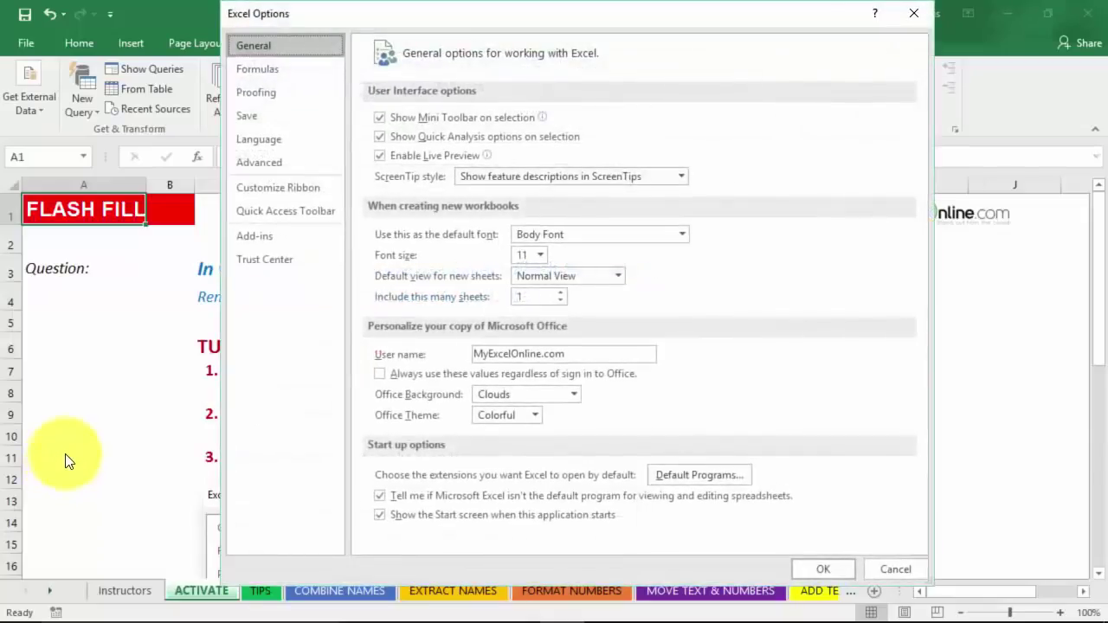
pyautogui.click(286, 161)
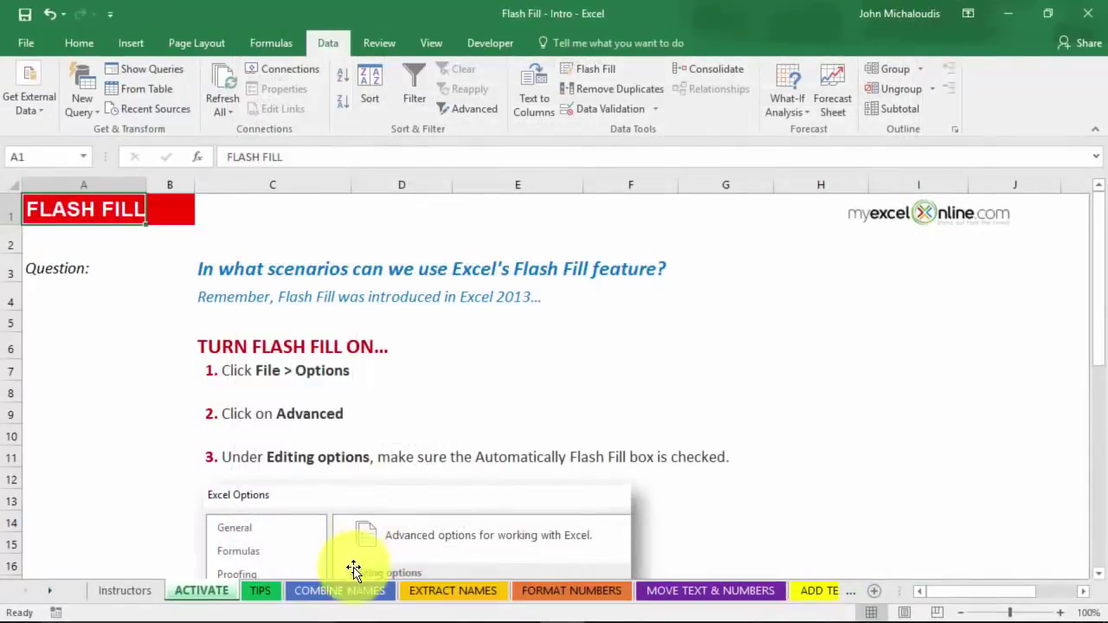
# On COMBINE NAMES, enter two full-name examples in F9:F10 and Flash Fill the remaining names.
pyautogui.click(320, 592)
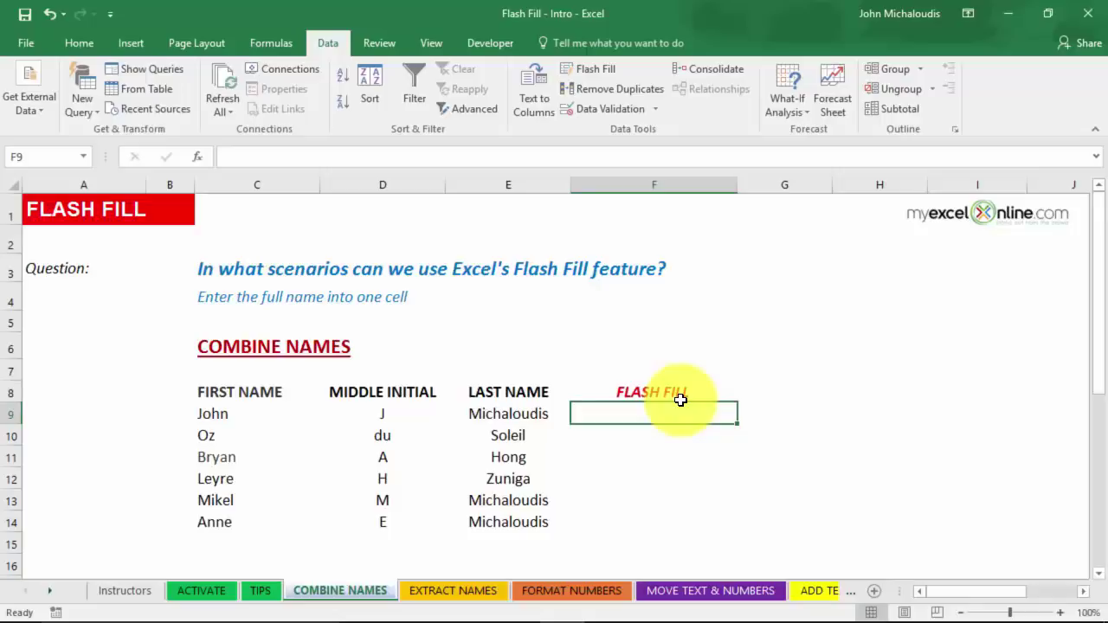
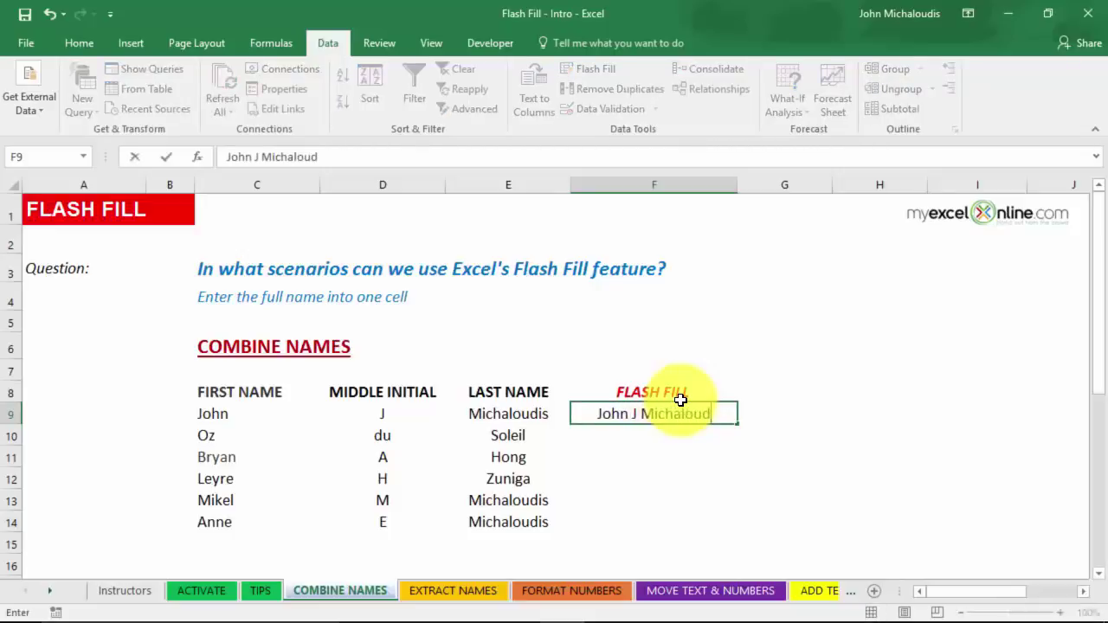
pyautogui.press('Return')
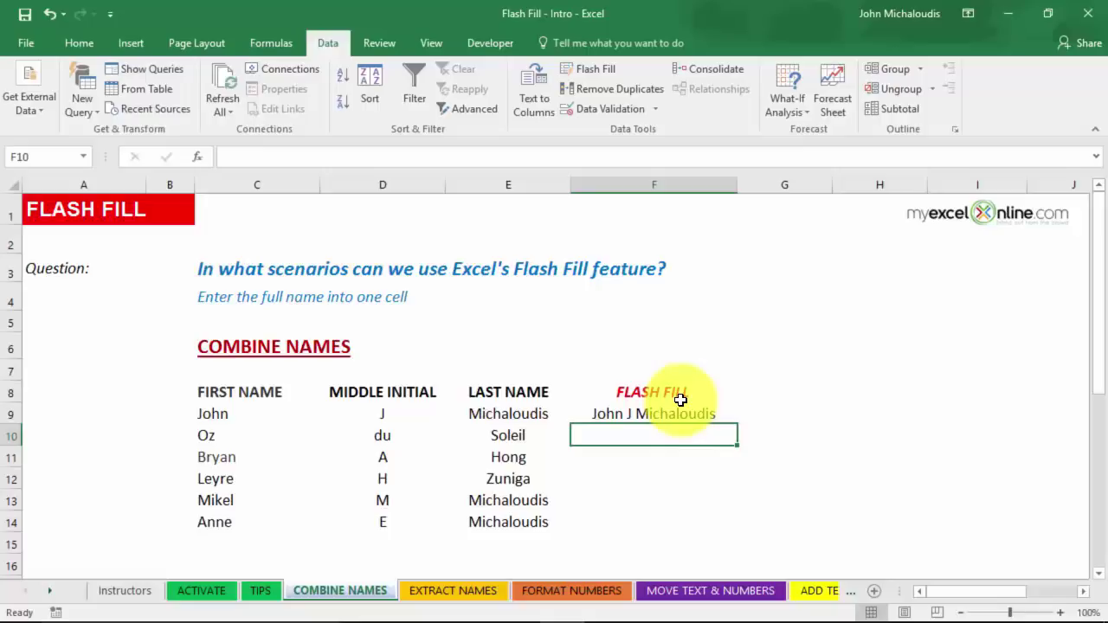
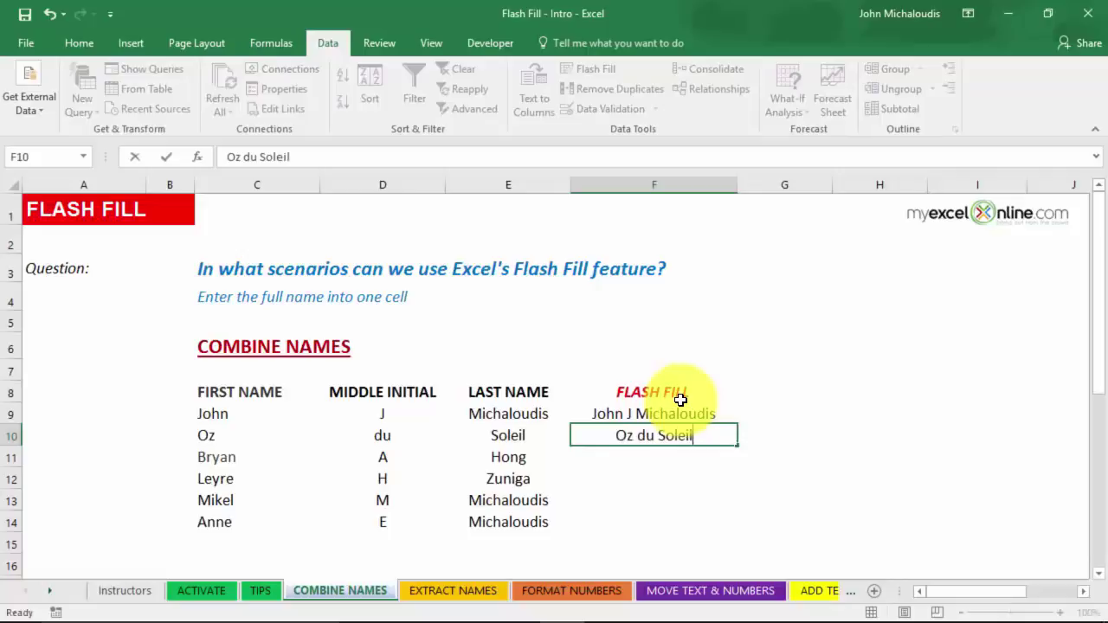
pyautogui.press('Return')
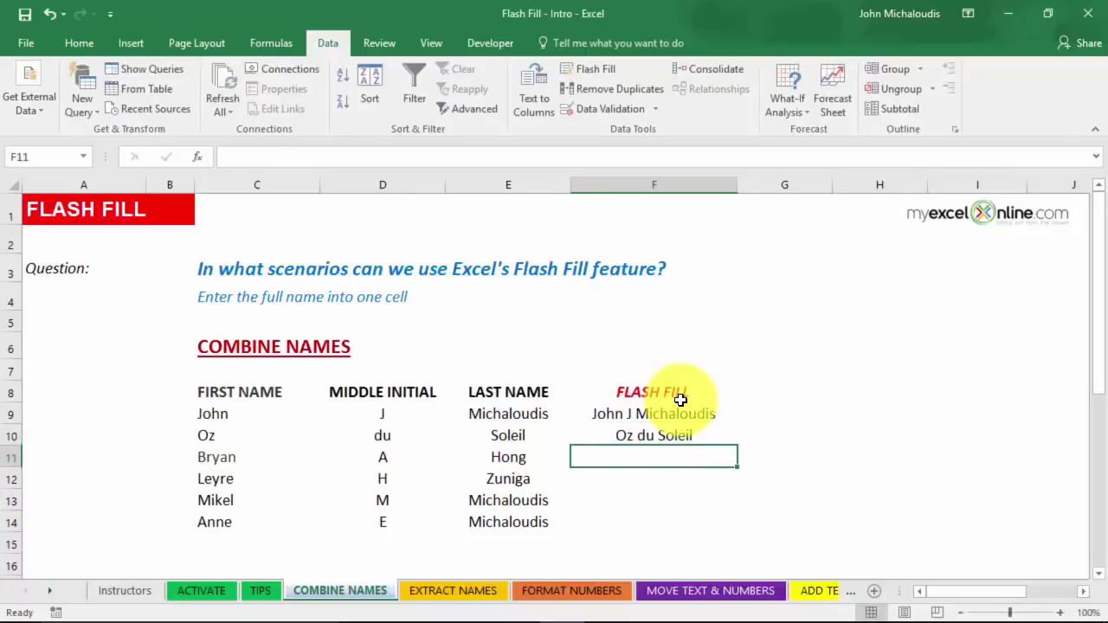
pyautogui.click(596, 67)
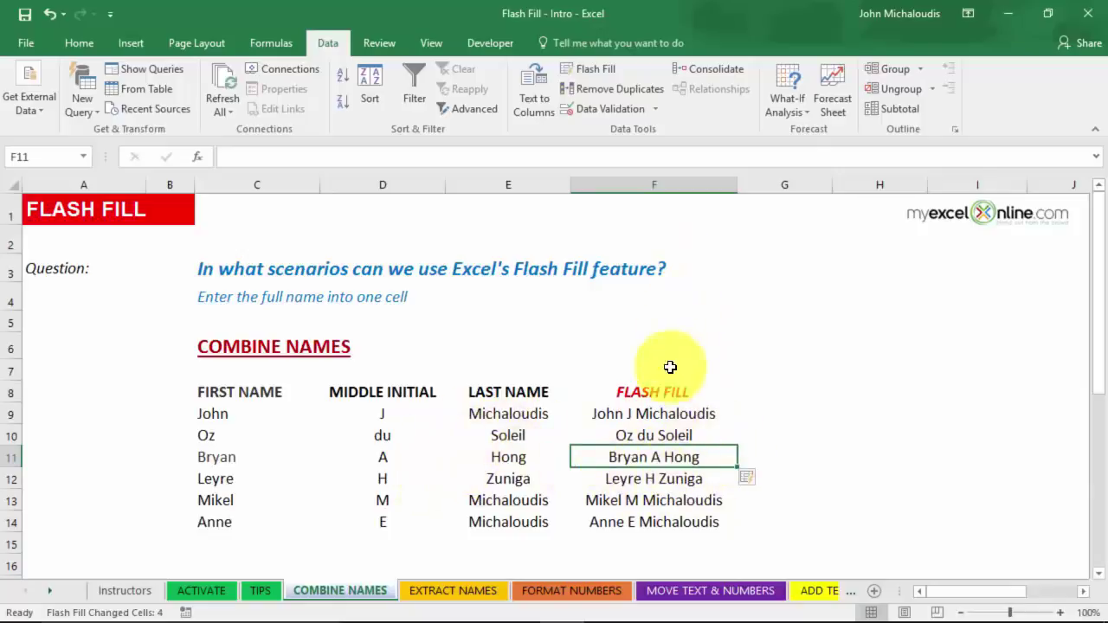
# Check the flash-filled names in F12:F14, then go to the EXTRACT NAMES sheet.
pyautogui.click(668, 477)
pyautogui.click(675, 502)
pyautogui.click(679, 521)
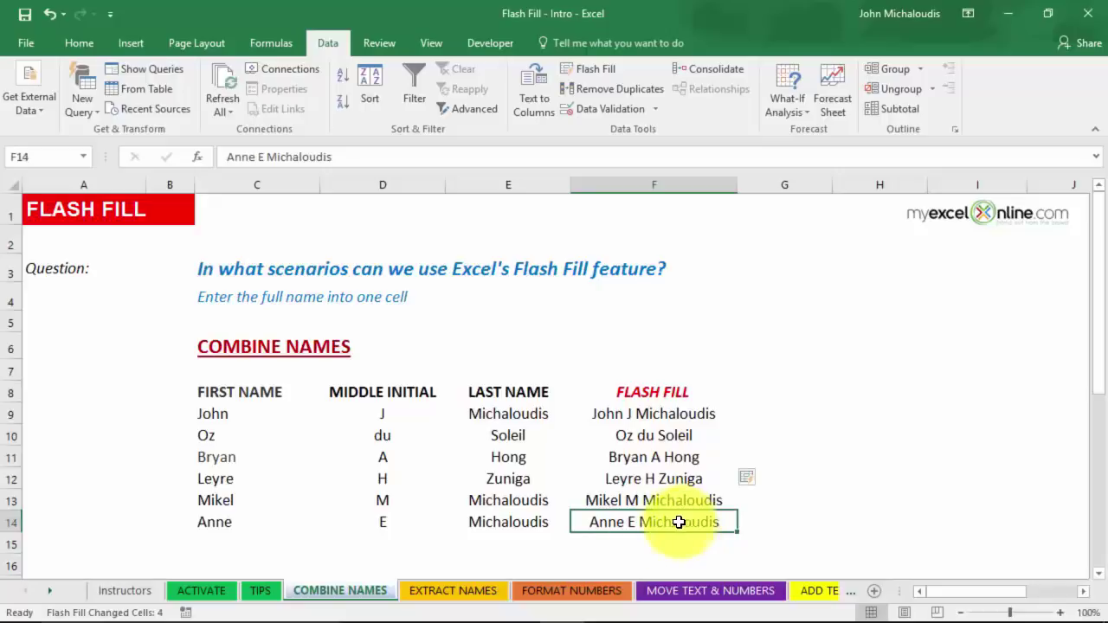
pyautogui.click(468, 593)
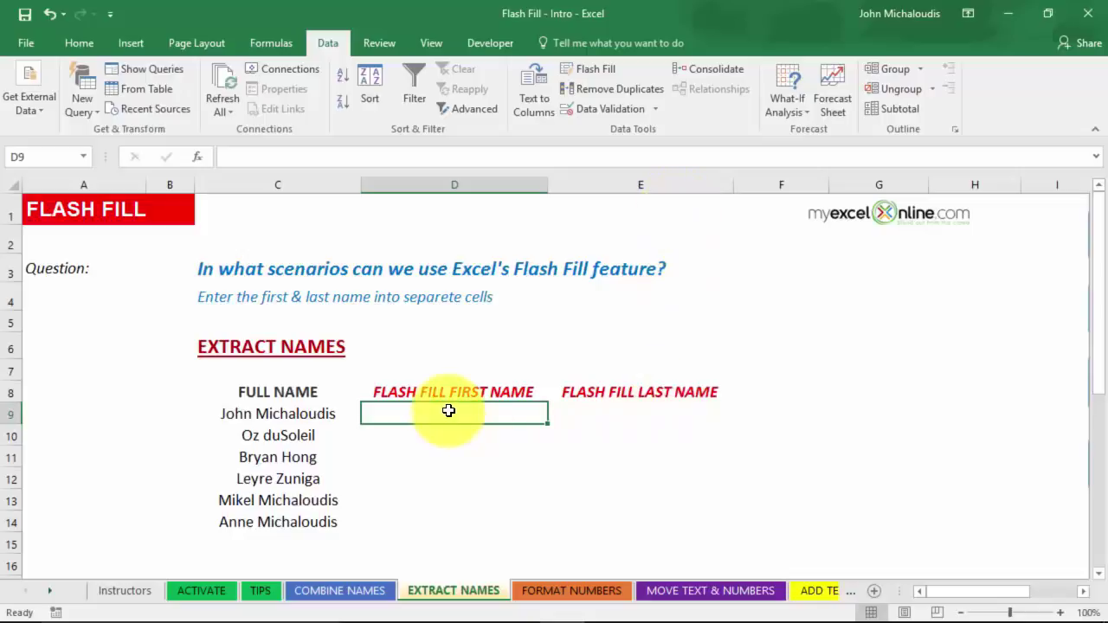
# Enter two first-name examples in D9:D10 and accept the suggested first names for the rest.
pyautogui.write('John')
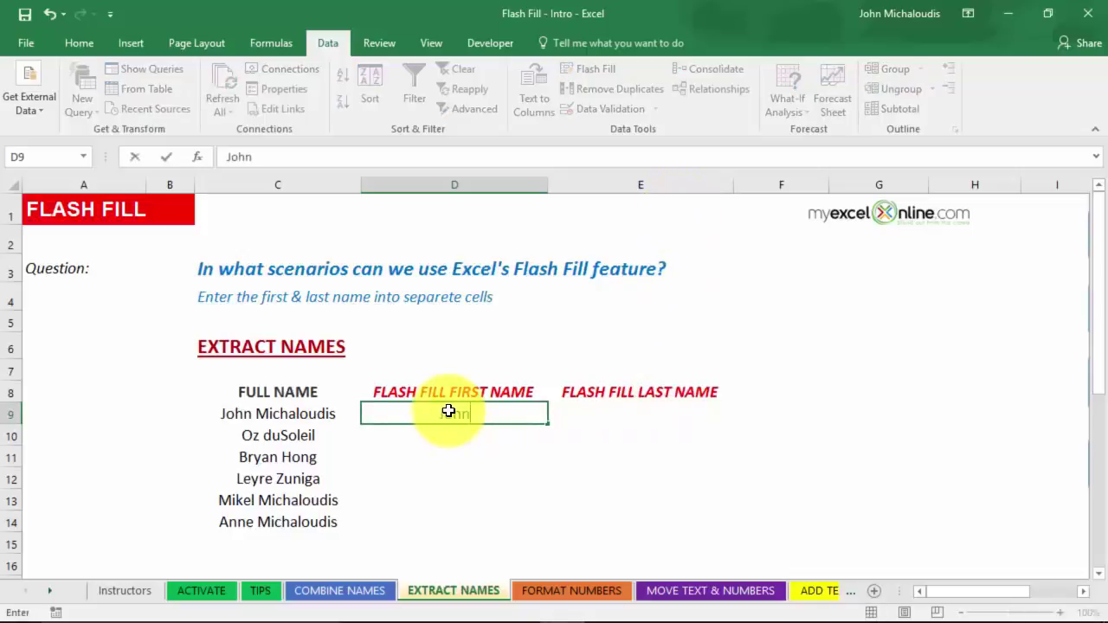
pyautogui.press('Return')
pyautogui.write('Oz')
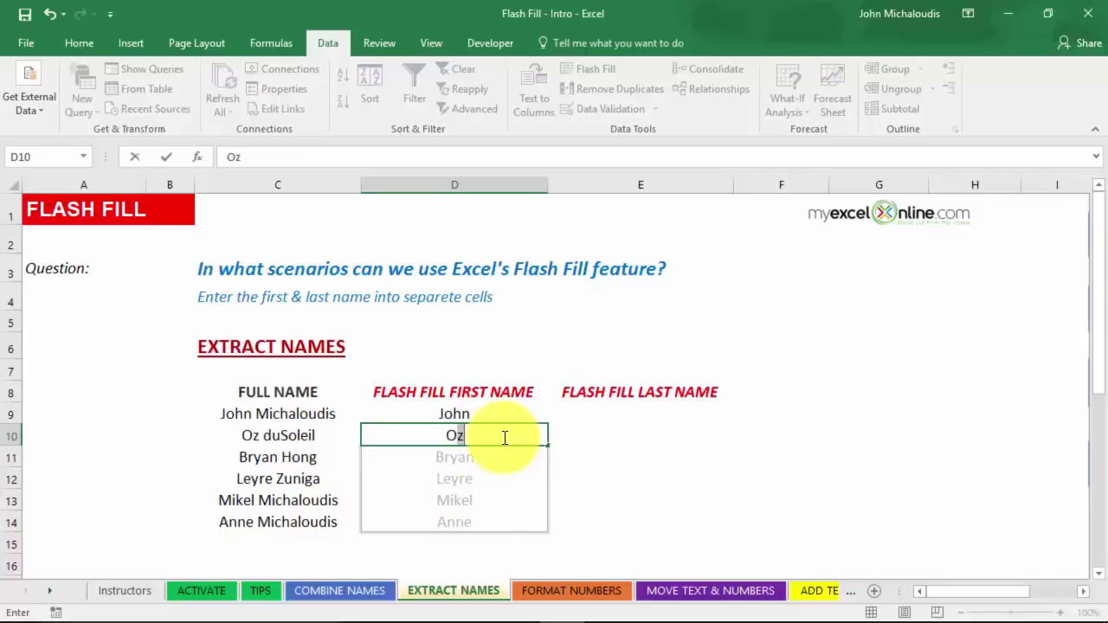
pyautogui.press('Return')
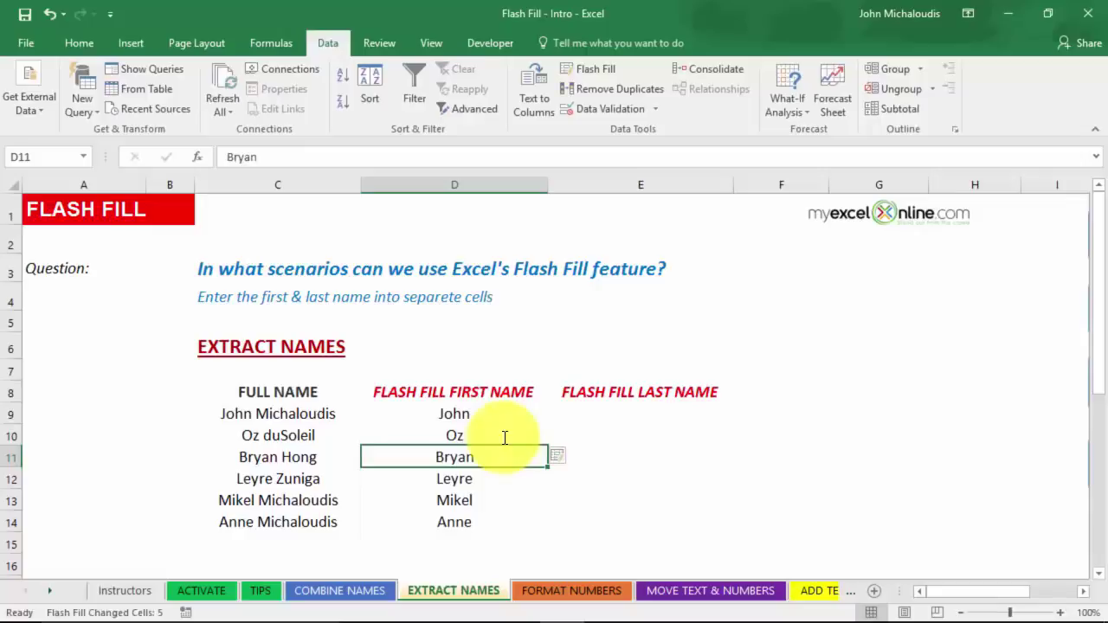
# Review the Flash Fill options, then undo and redo the first-name fill with Ctrl+Z and Ctrl+Y.
pyautogui.click(576, 458)
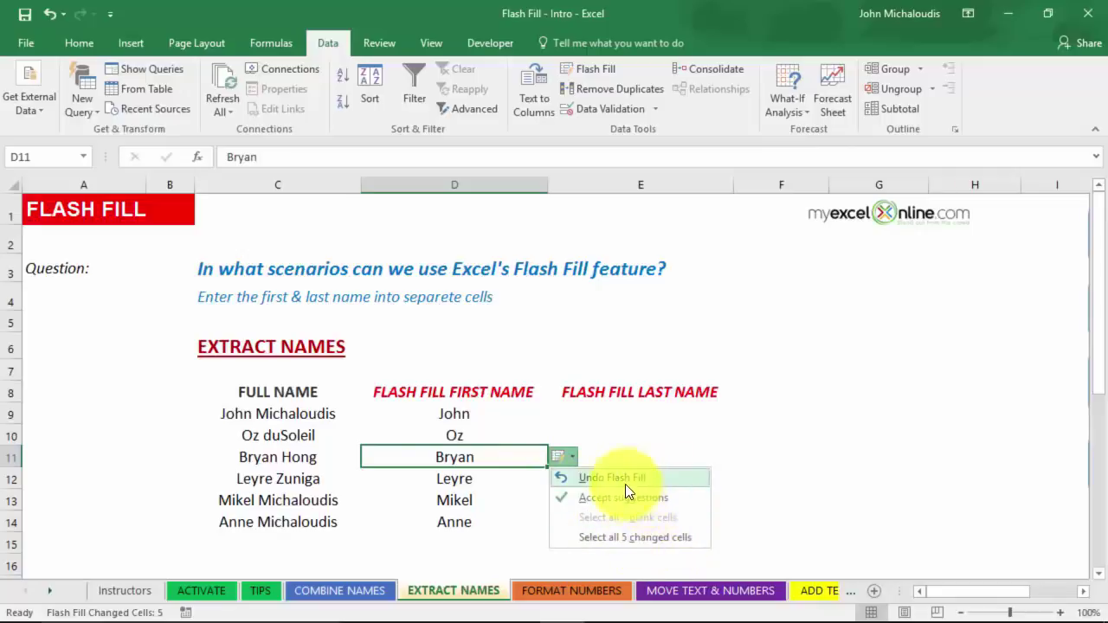
pyautogui.click(627, 440)
pyautogui.hotkey('ctrl', 'z')
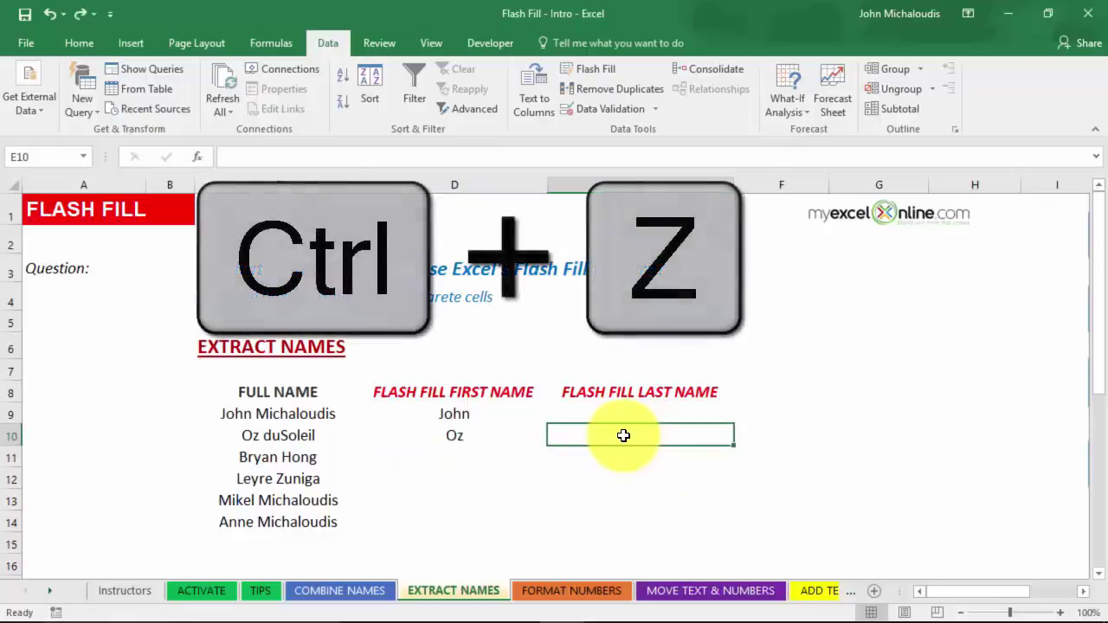
pyautogui.hotkey('ctrl', 'y')
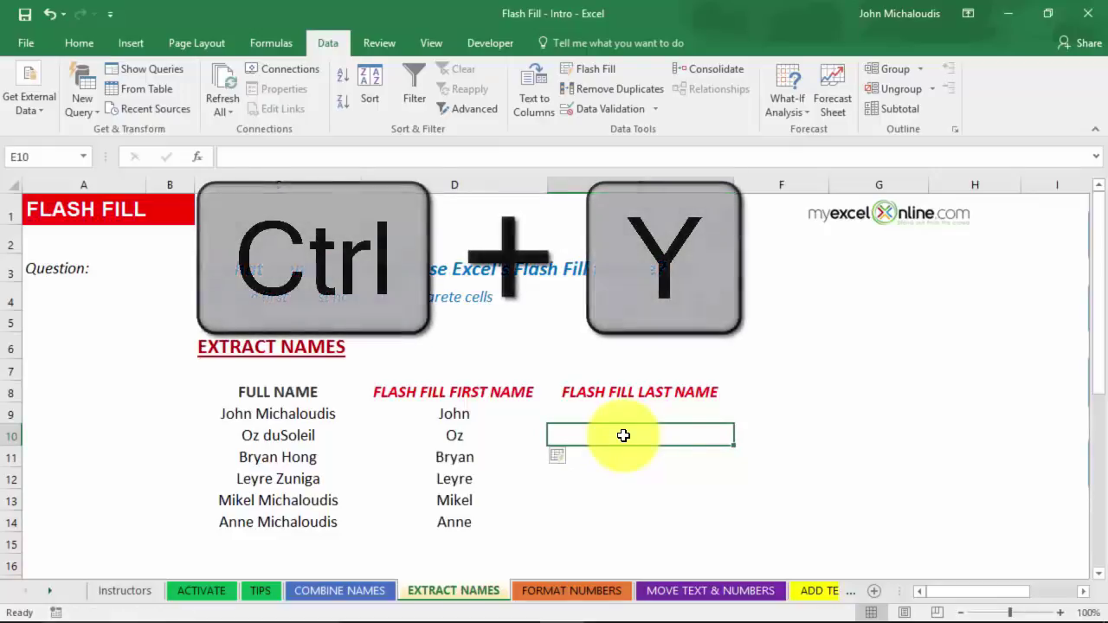
pyautogui.click(620, 413)
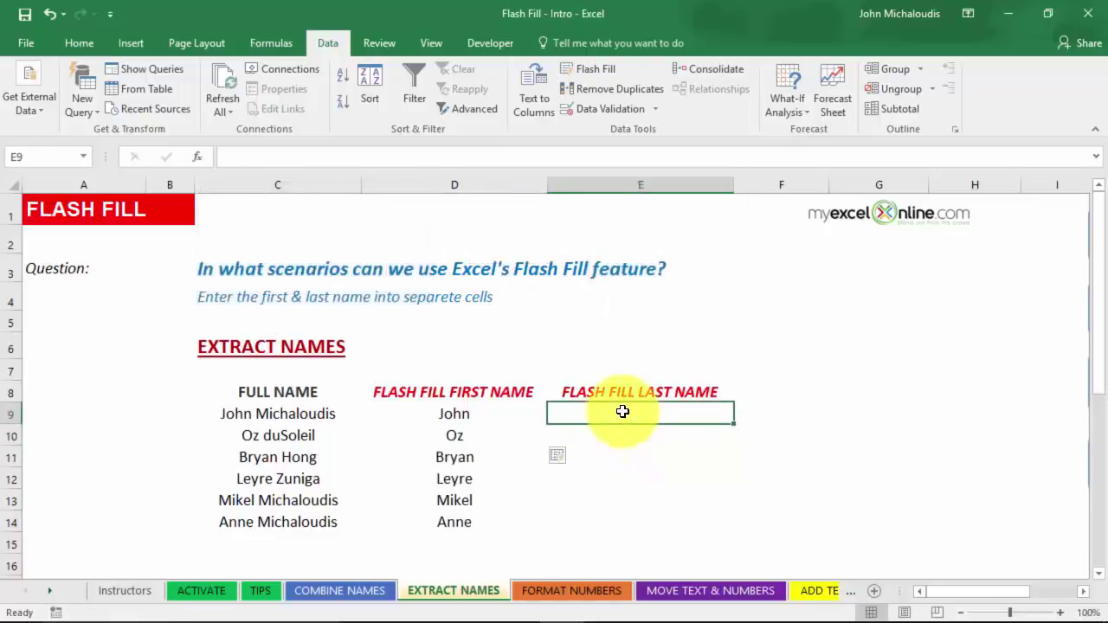
# Enter the first person's last name in E9, Flash Fill the rest with Ctrl+E, then go to FORMAT NUMBERS.
pyautogui.write('Mich')
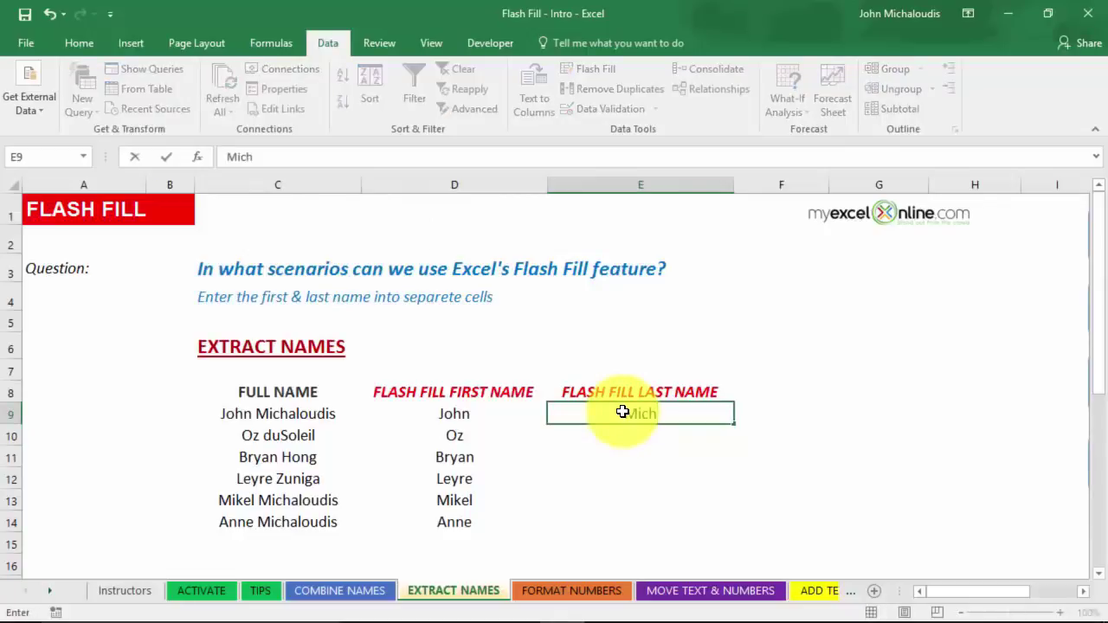
pyautogui.write('aloudis')
pyautogui.press('Return')
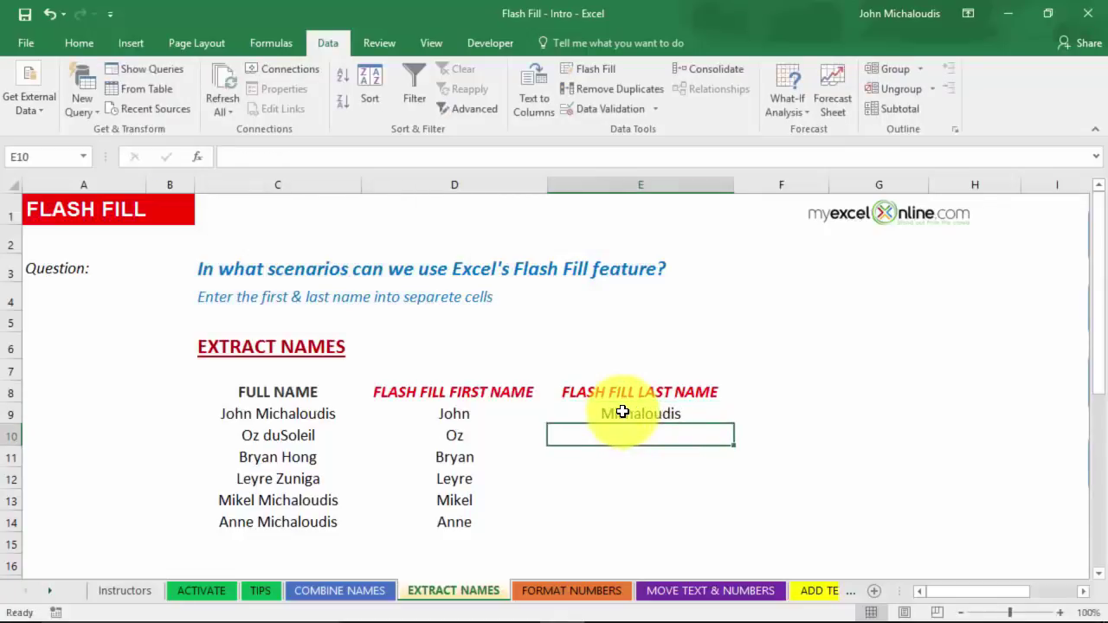
pyautogui.hotkey('ctrl', 'e')
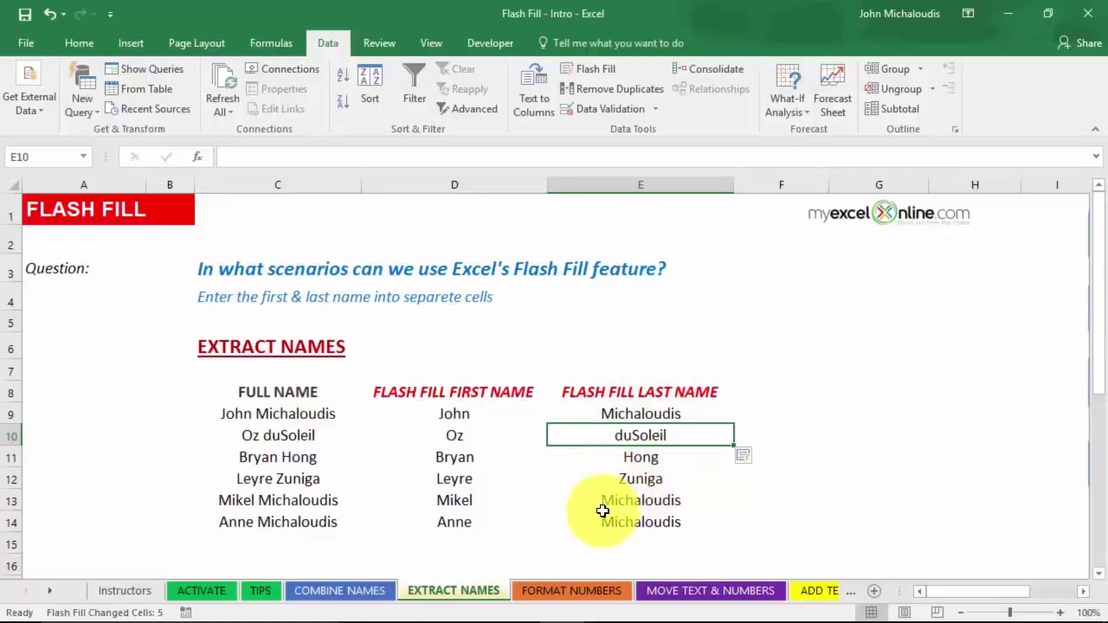
pyautogui.click(588, 590)
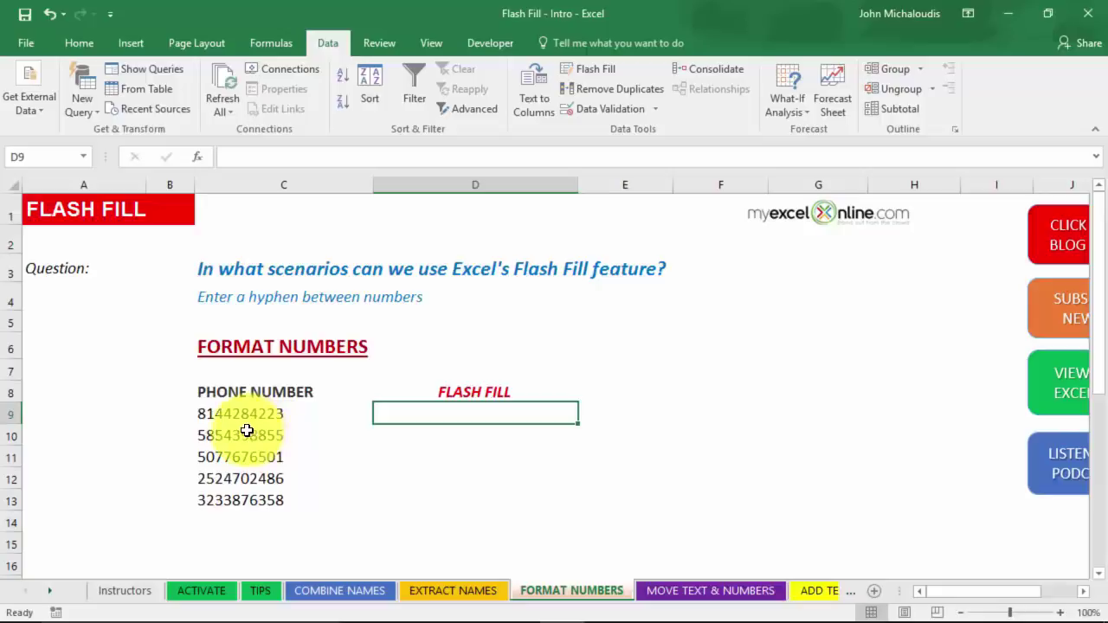
# Flash Fill hyphenated phone numbers from the example 814-428-422 in D9.
pyautogui.moveTo(283, 399); pyautogui.dragTo(292, 508)
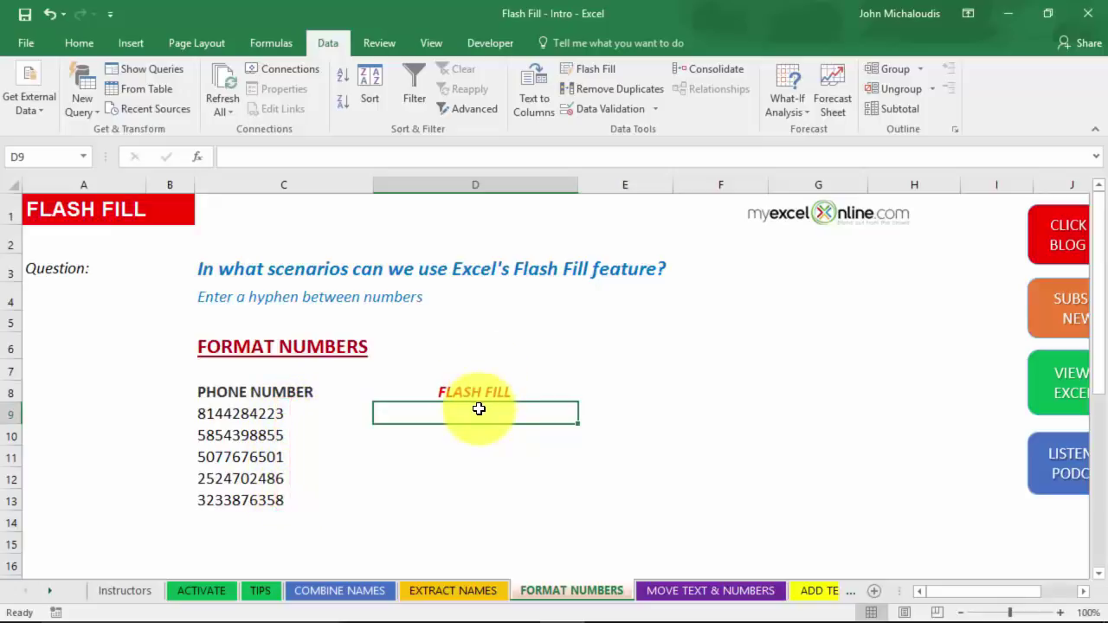
pyautogui.write('814-')
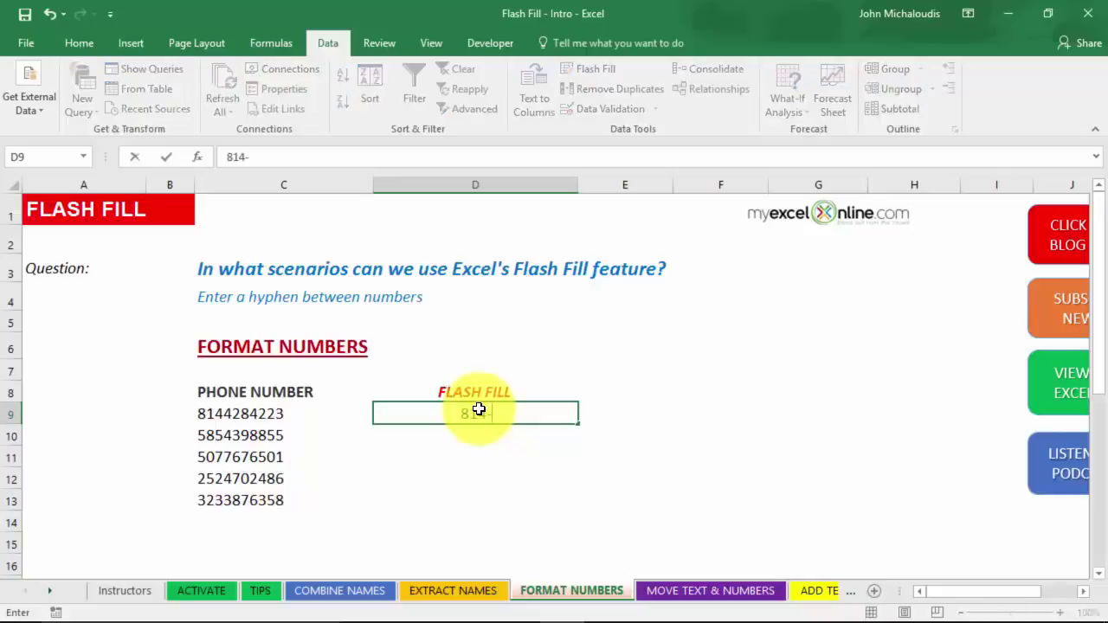
pyautogui.write('428-422')
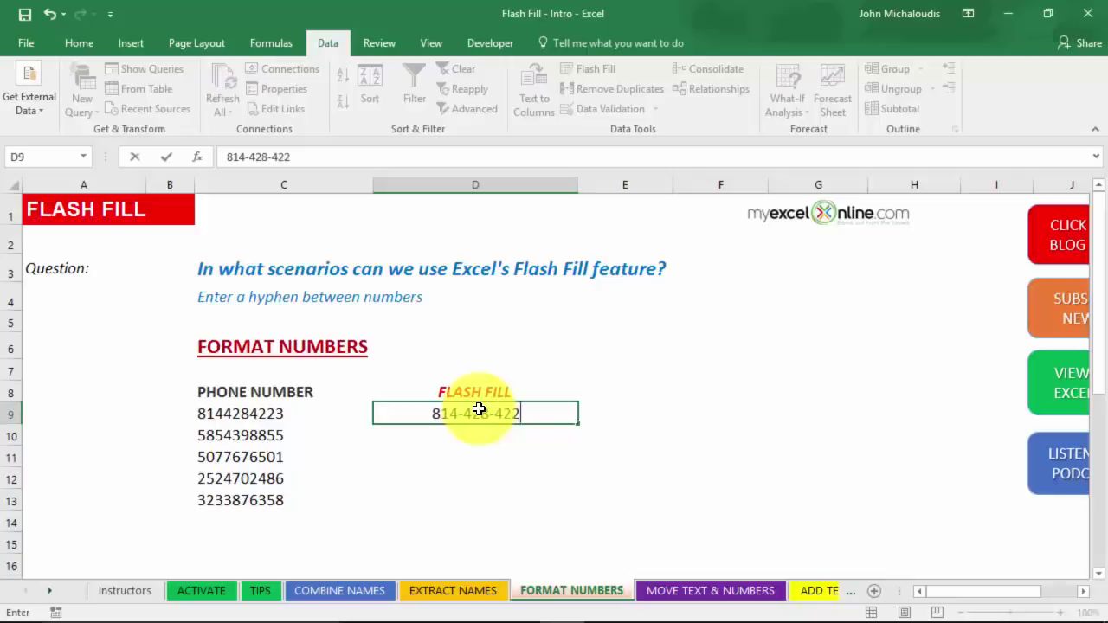
pyautogui.press('Return')
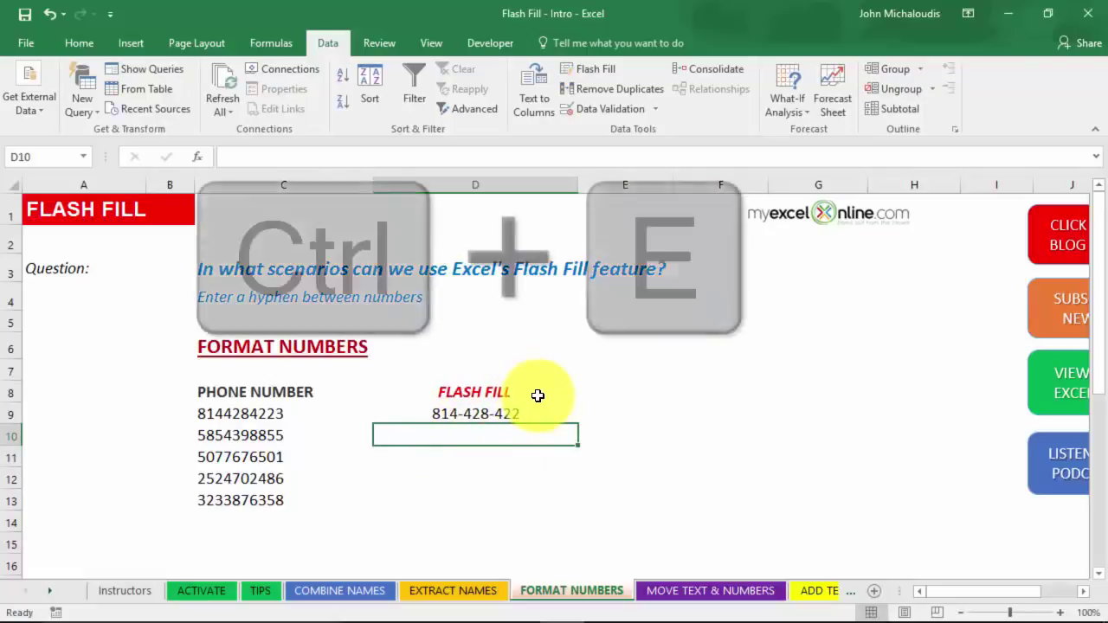
pyautogui.hotkey('ctrl', 'e')
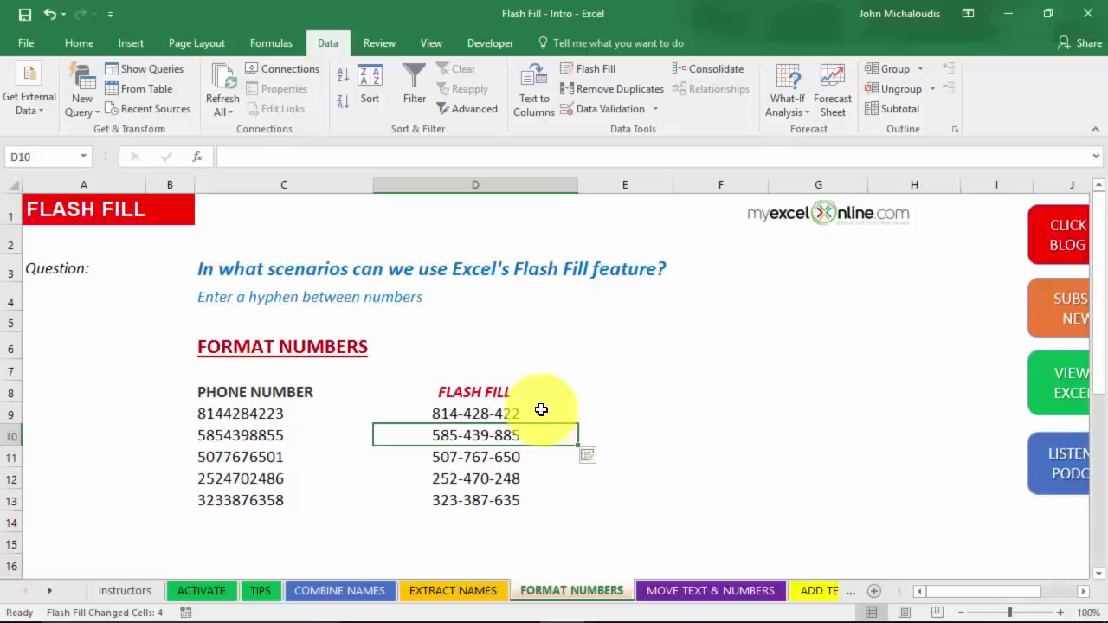
# Clear those results and Flash Fill again from the example 814-428-422-AA.
pyautogui.moveTo(511, 435); pyautogui.dragTo(517, 501)
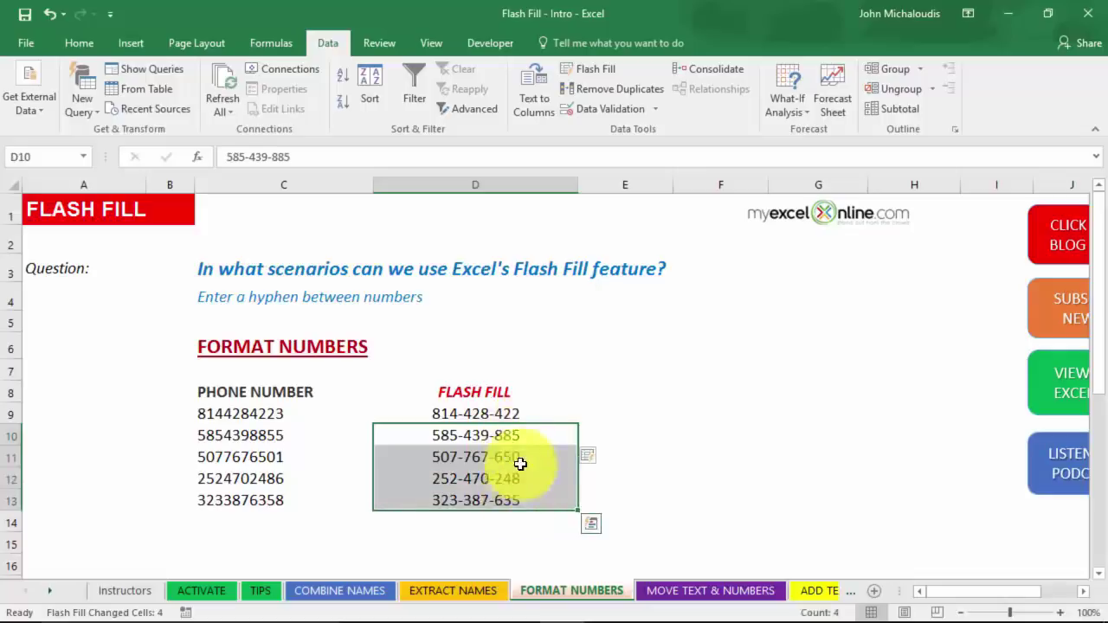
pyautogui.moveTo(511, 416); pyautogui.dragTo(519, 500)
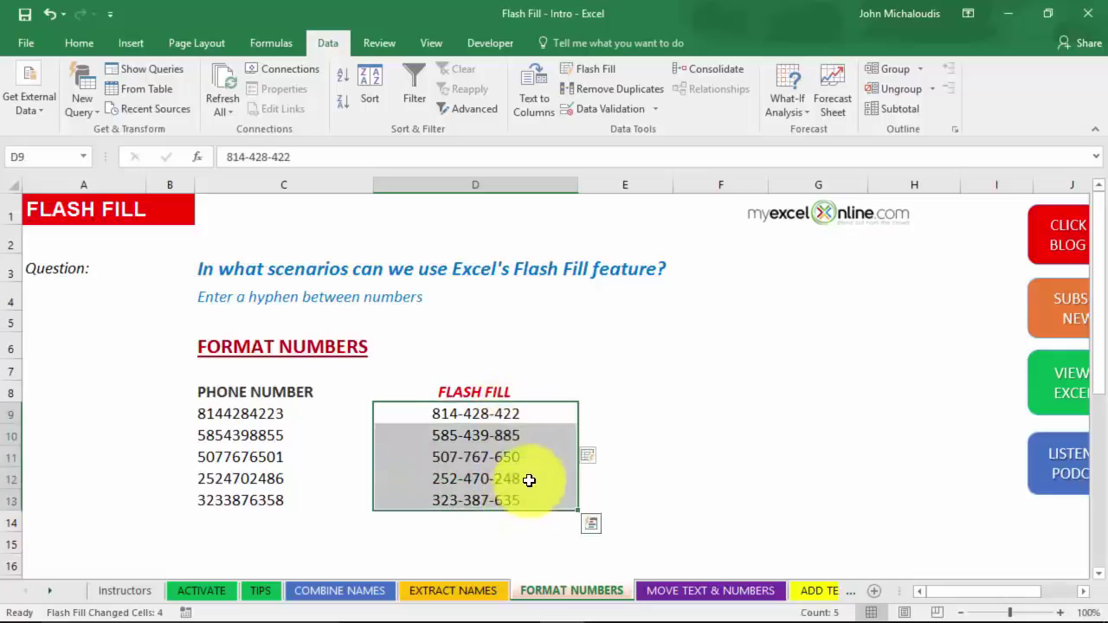
pyautogui.press('Delete')
pyautogui.click(507, 413)
pyautogui.write('81')
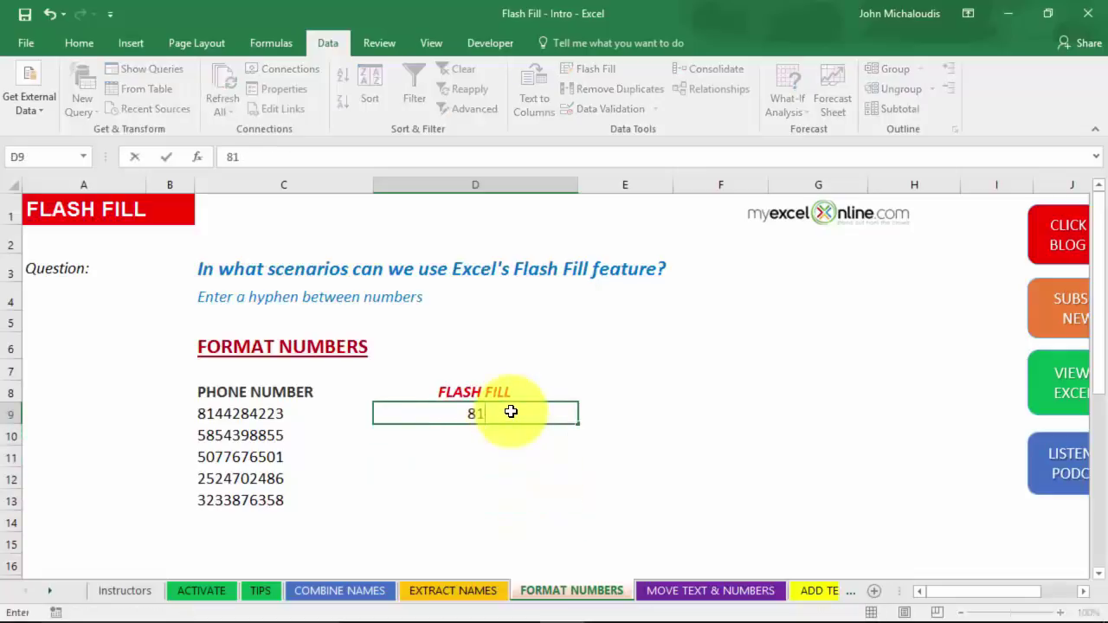
pyautogui.write('4-428-')
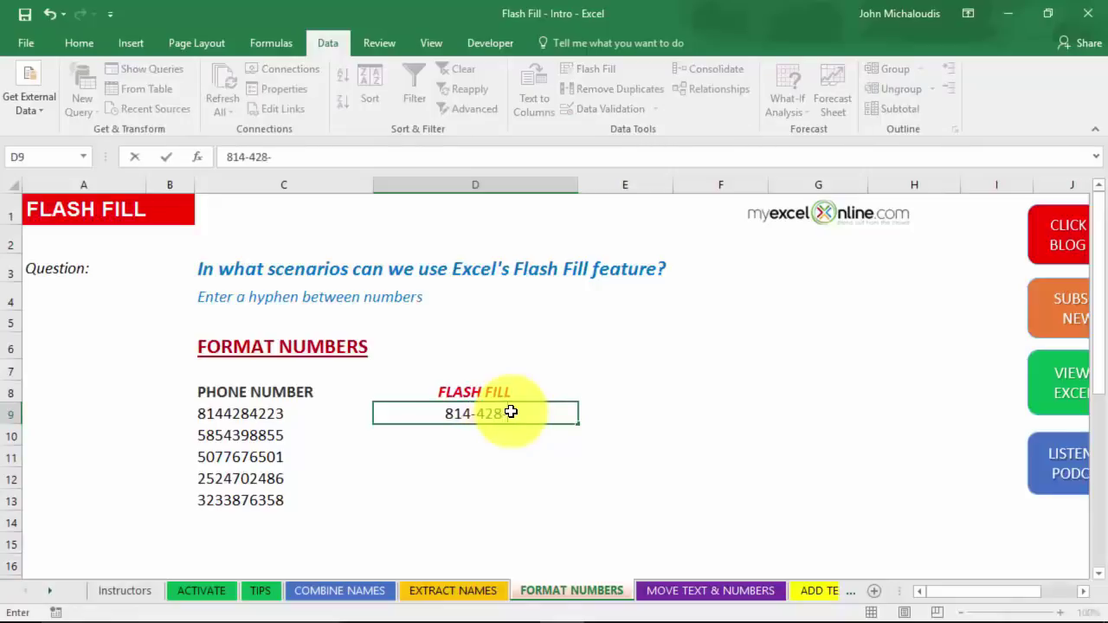
pyautogui.write('422-')
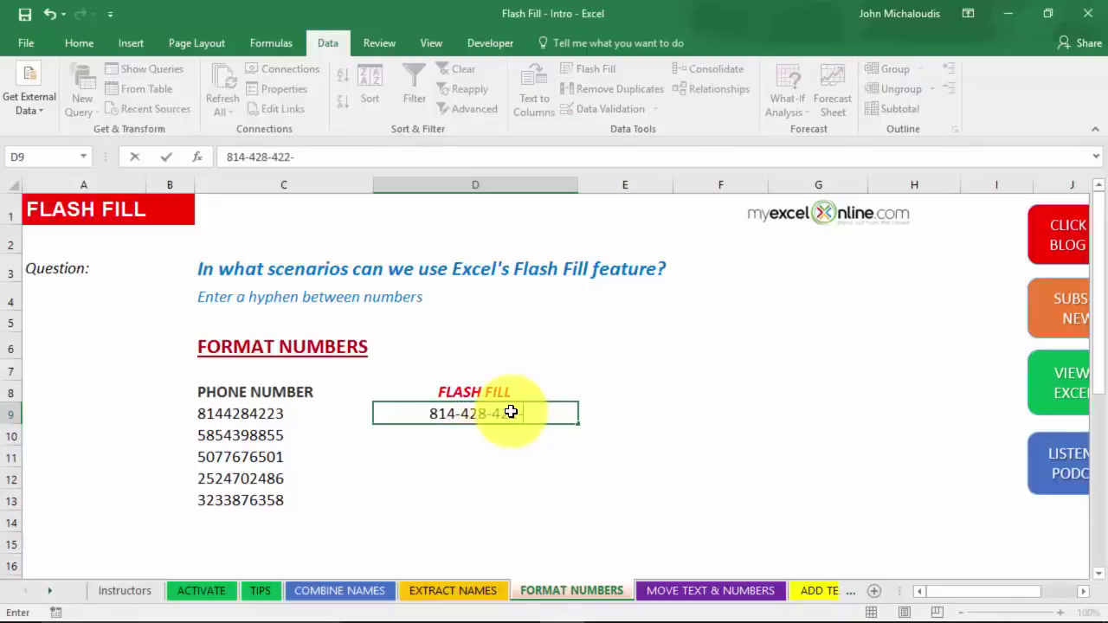
pyautogui.write('AA')
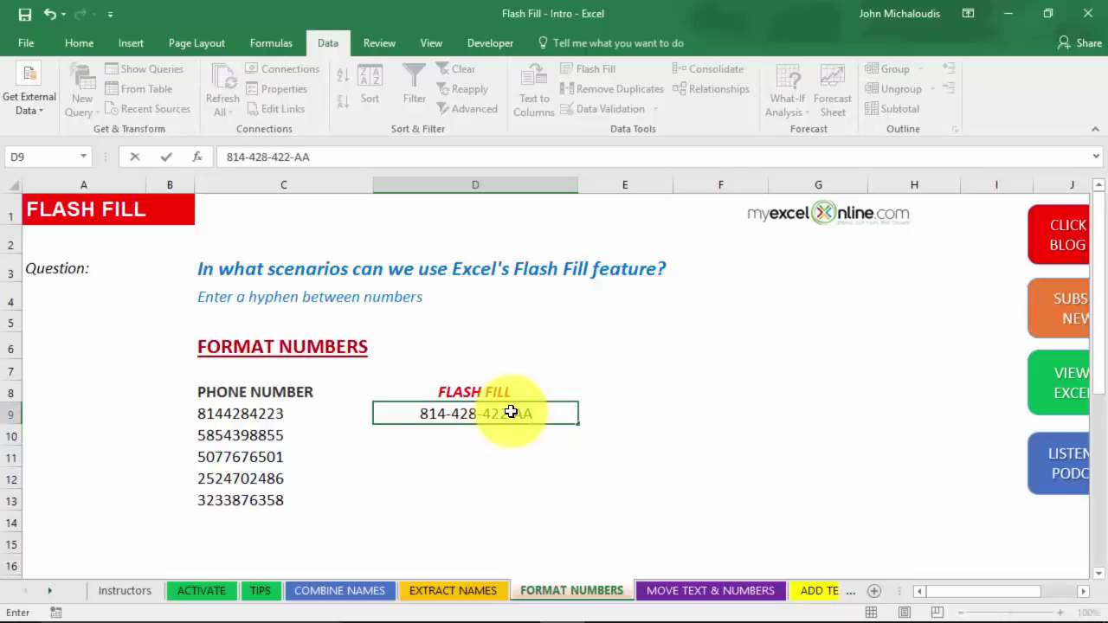
pyautogui.press('Return')
pyautogui.hotkey('ctrl', 'e')
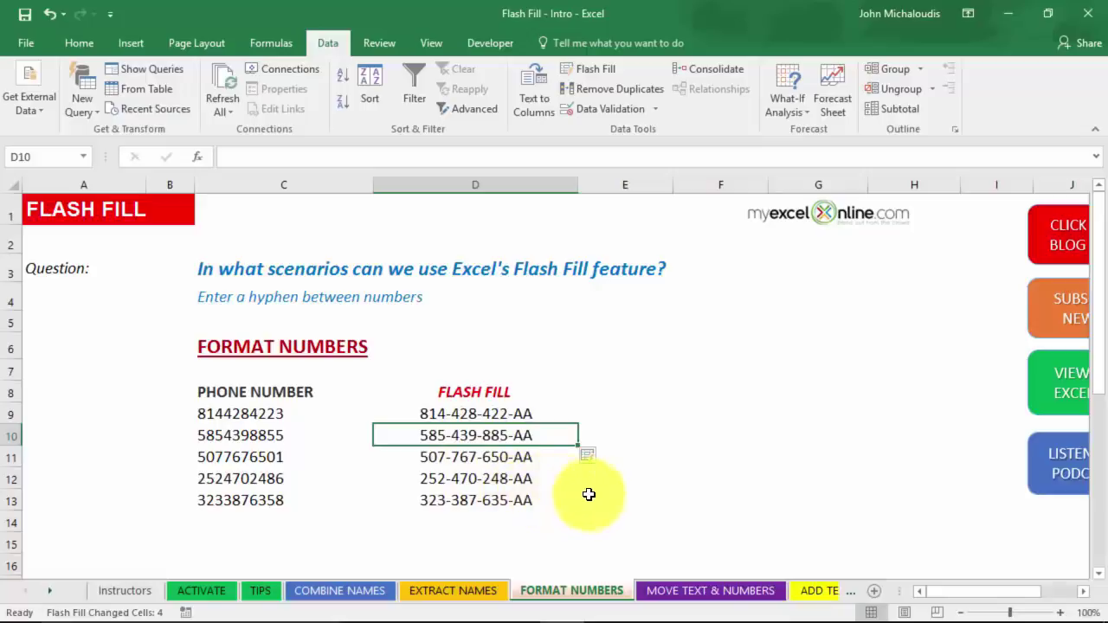
# On MOVE TEXT & NUMBERS, enter 123ABC in D9 and D11 beside serials 123ABC and ABC123.
pyautogui.click(680, 597)
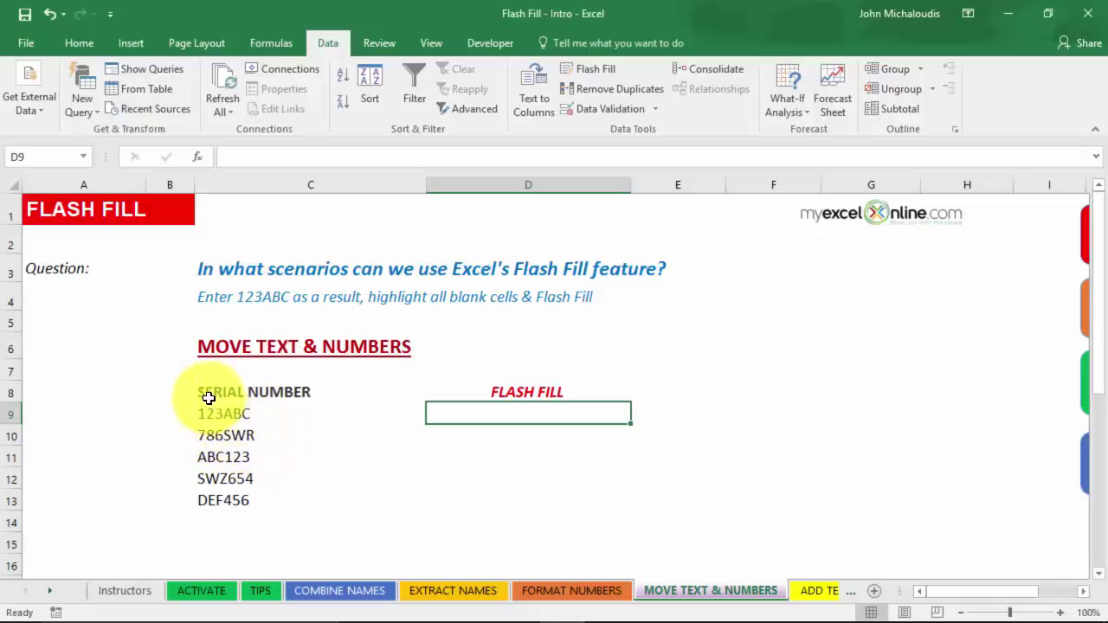
pyautogui.click(215, 464)
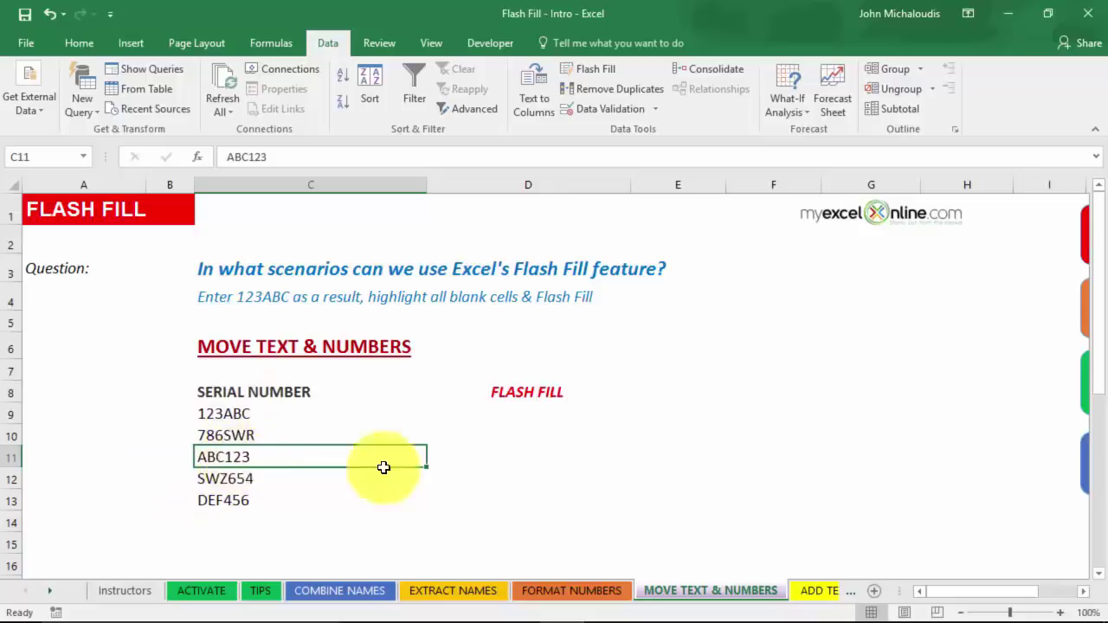
pyautogui.click(514, 410)
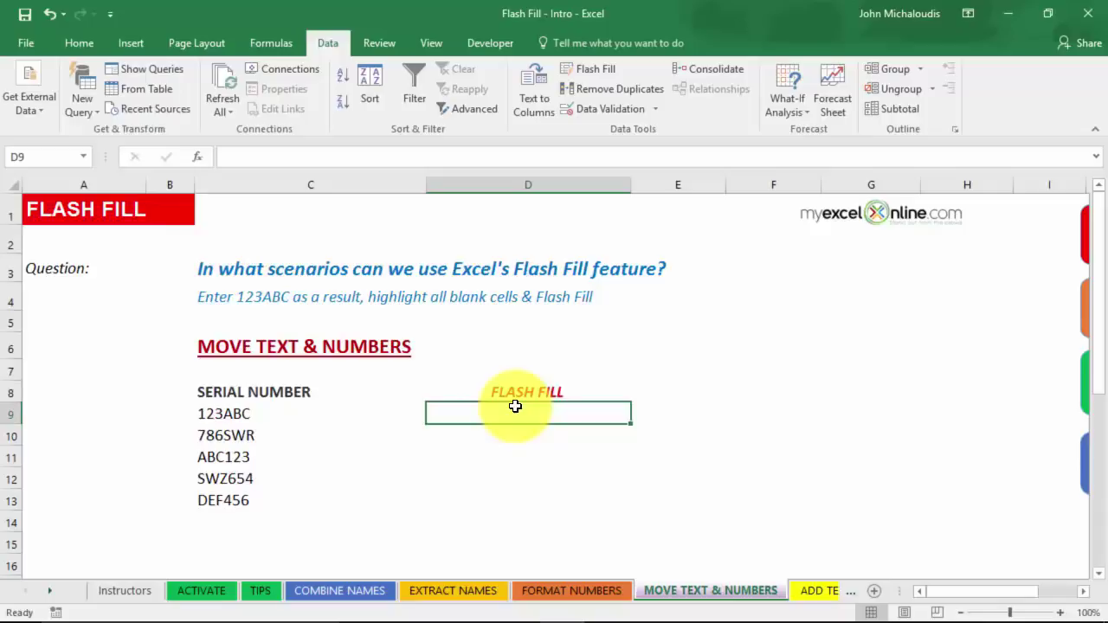
pyautogui.write('1')
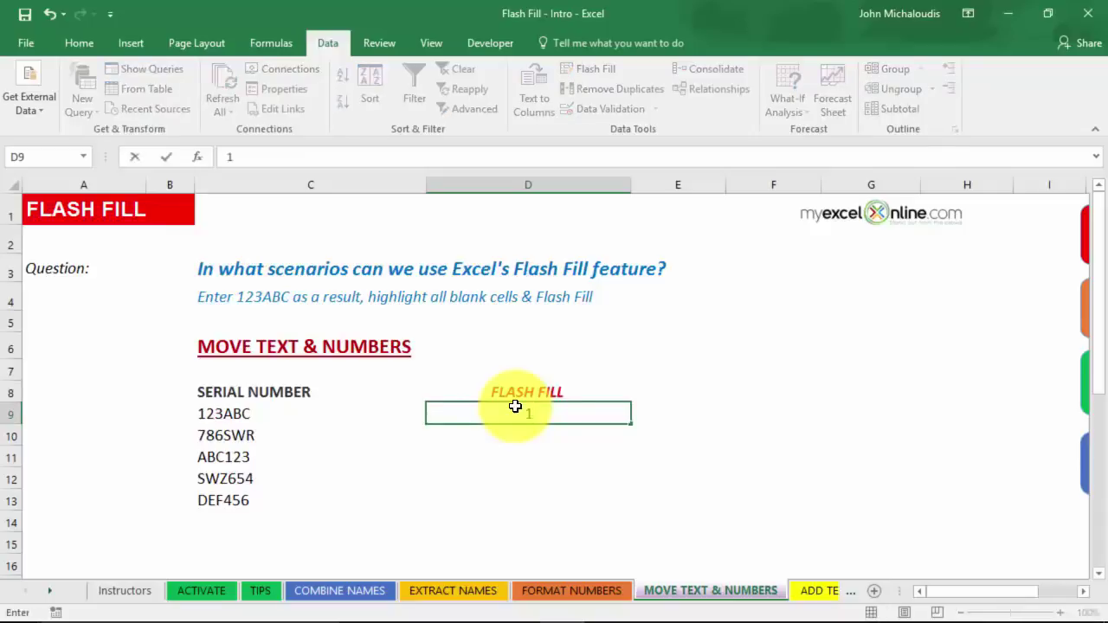
pyautogui.write('23ABC')
pyautogui.press('Return')
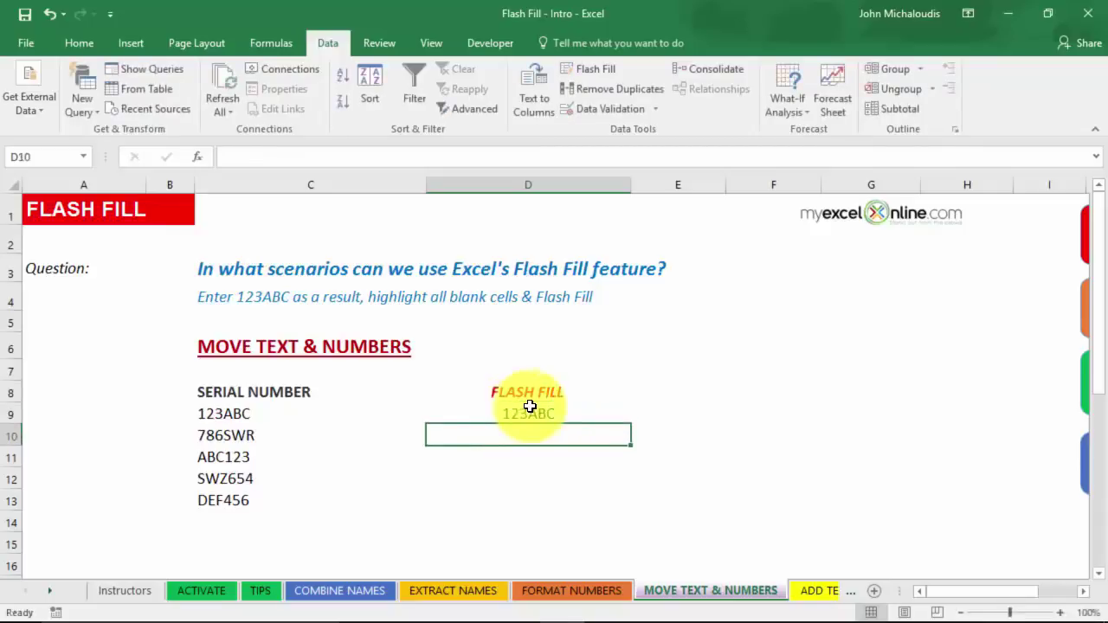
pyautogui.click(522, 454)
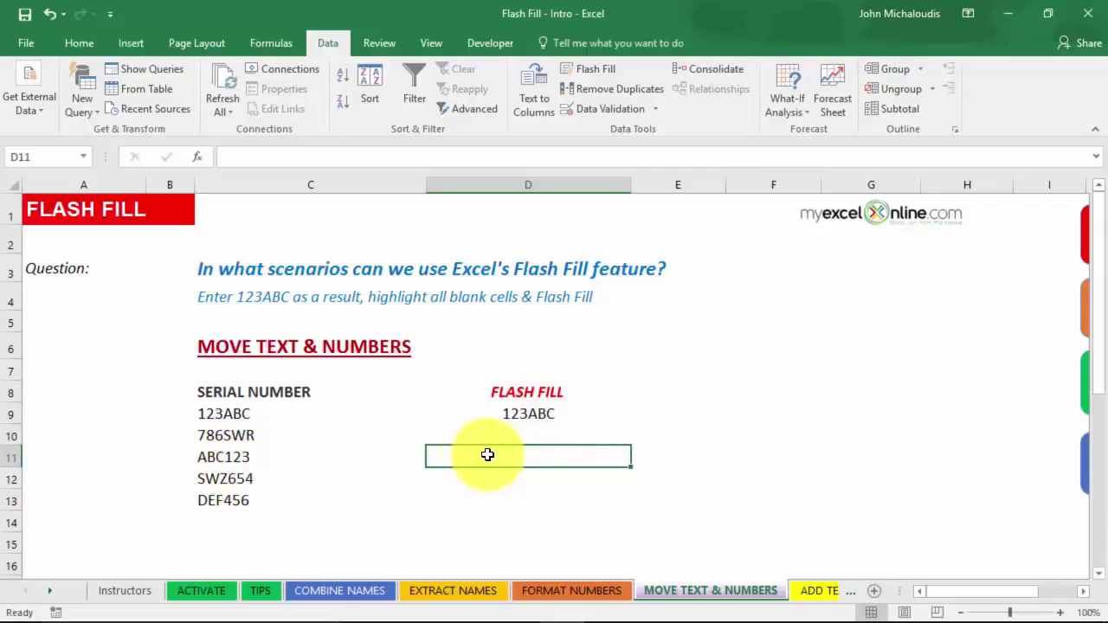
pyautogui.write('123')
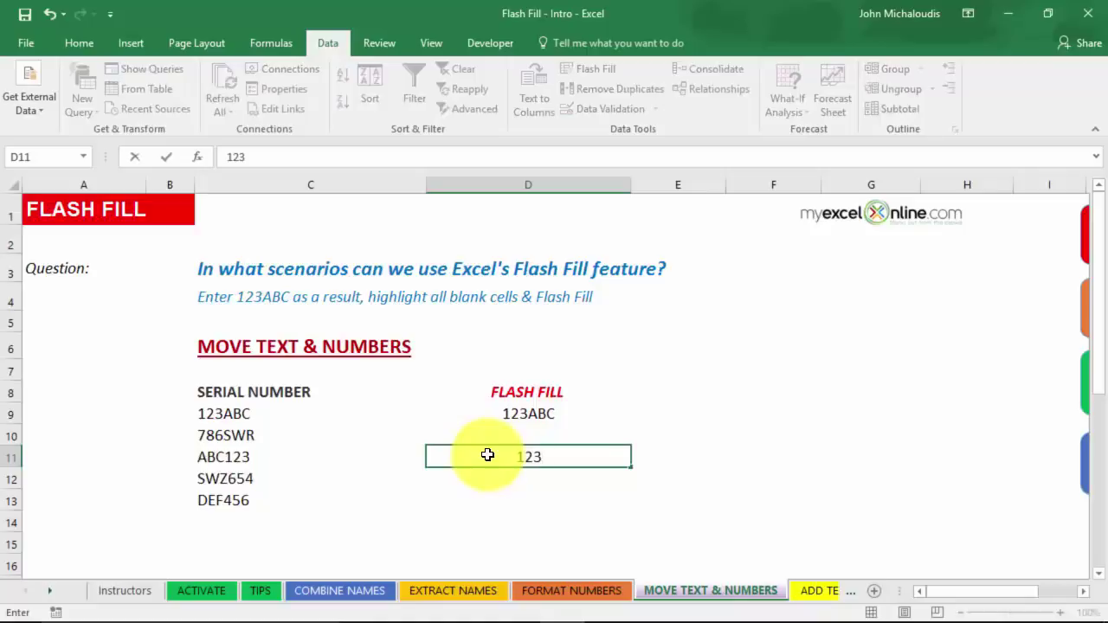
pyautogui.write('ABC')
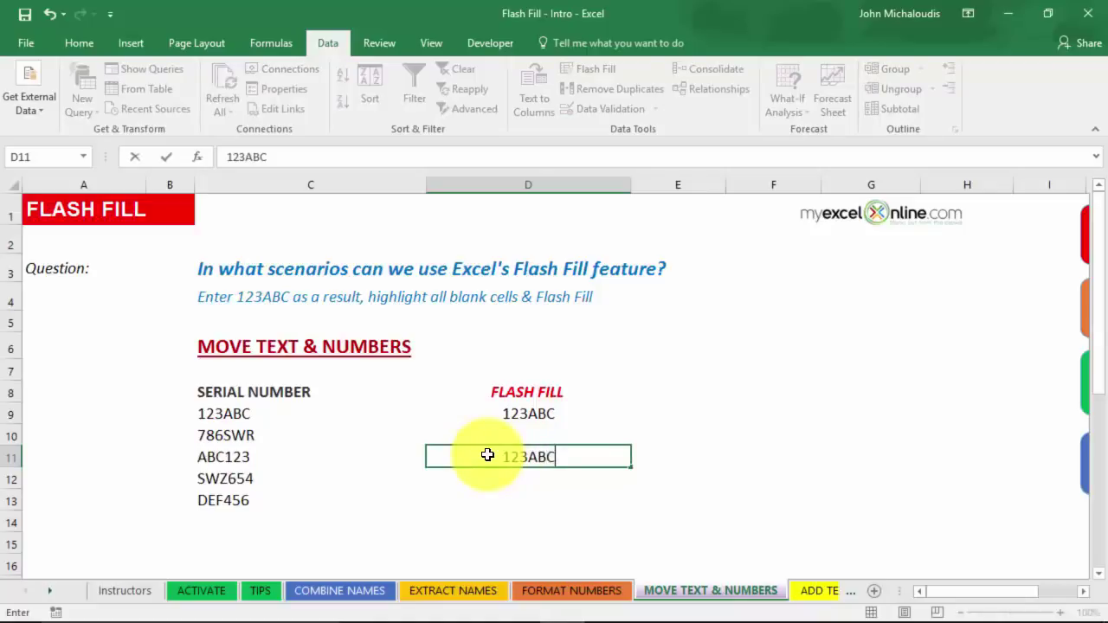
pyautogui.press('Return')
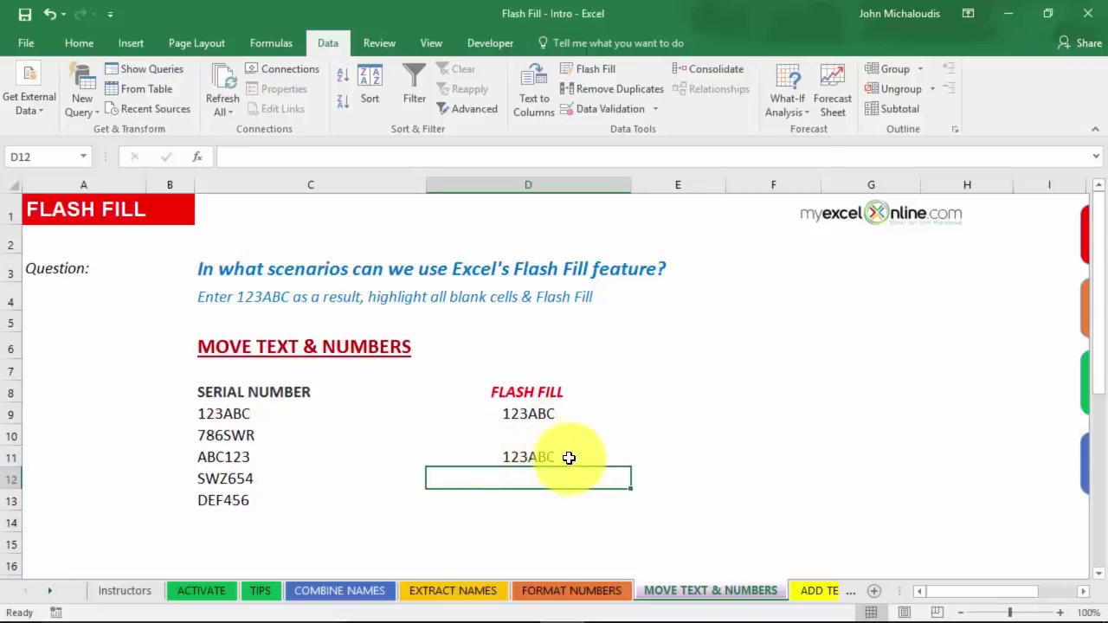
# Flash Fill the blank serial-code results with numbers moved before letters.
pyautogui.moveTo(528, 414); pyautogui.dragTo(524, 488)
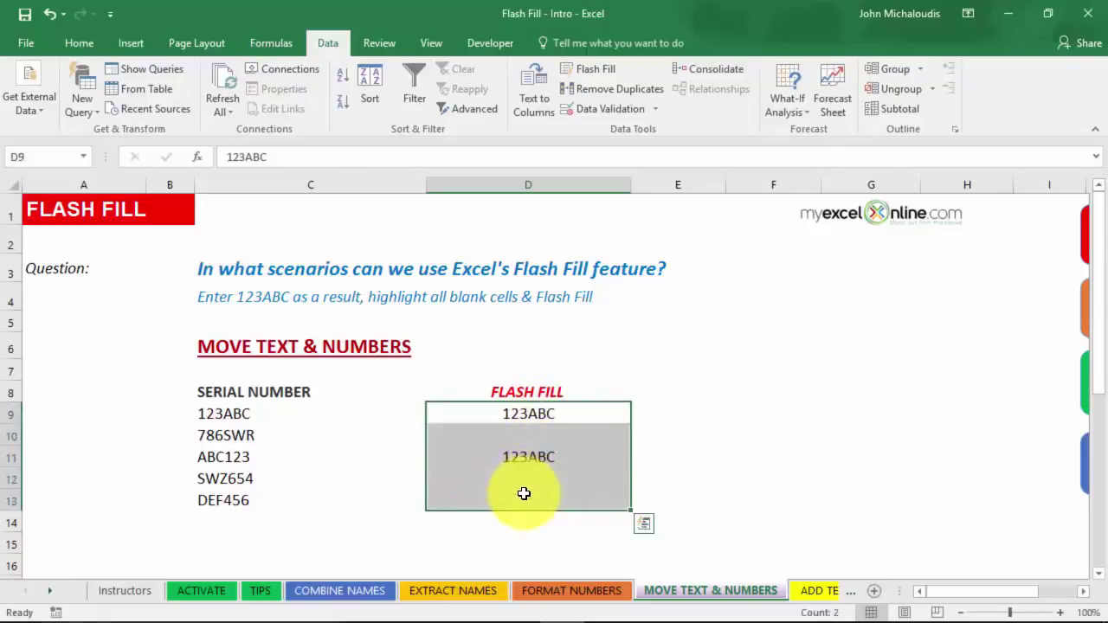
pyautogui.hotkey('ctrl', 'e')
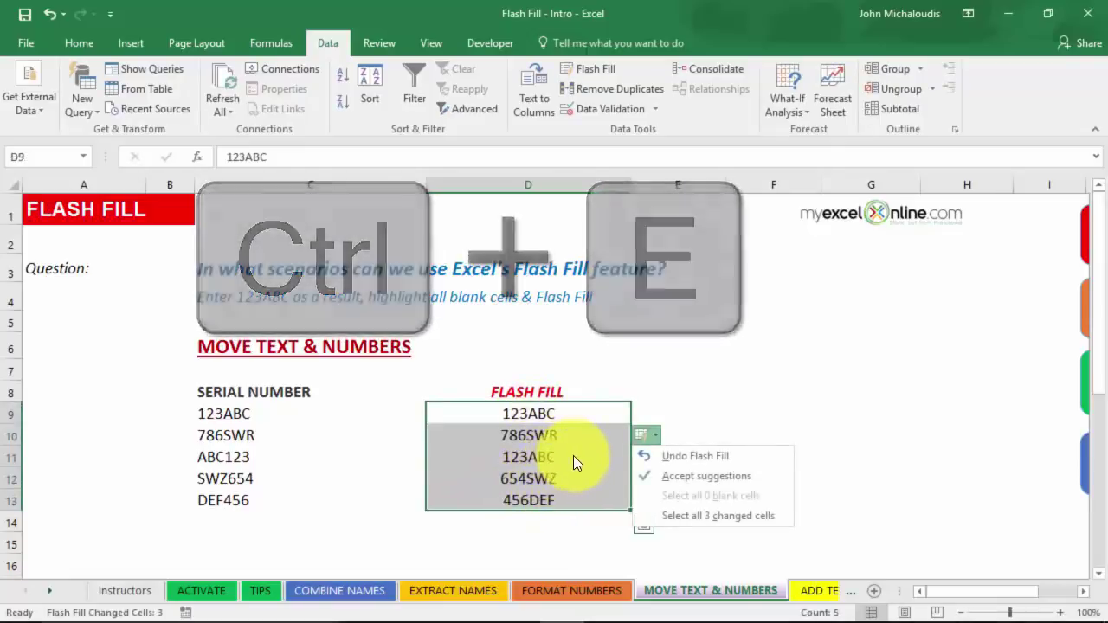
pyautogui.click(569, 459)
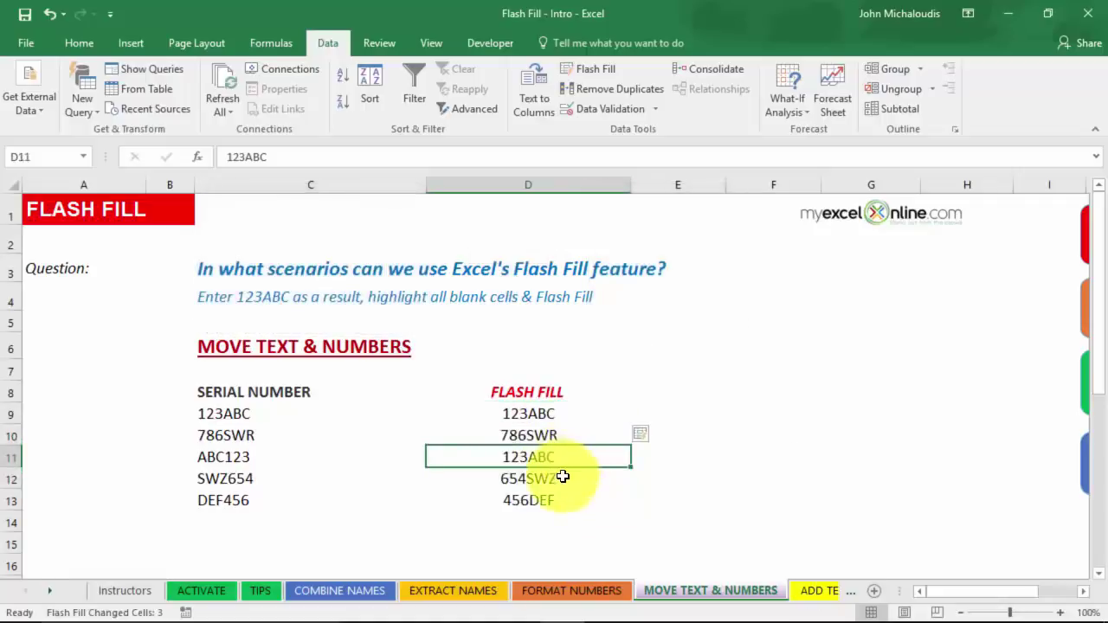
# Enter 456DEF in D13 beside serial DEF456.
pyautogui.click(563, 479)
pyautogui.click(557, 500)
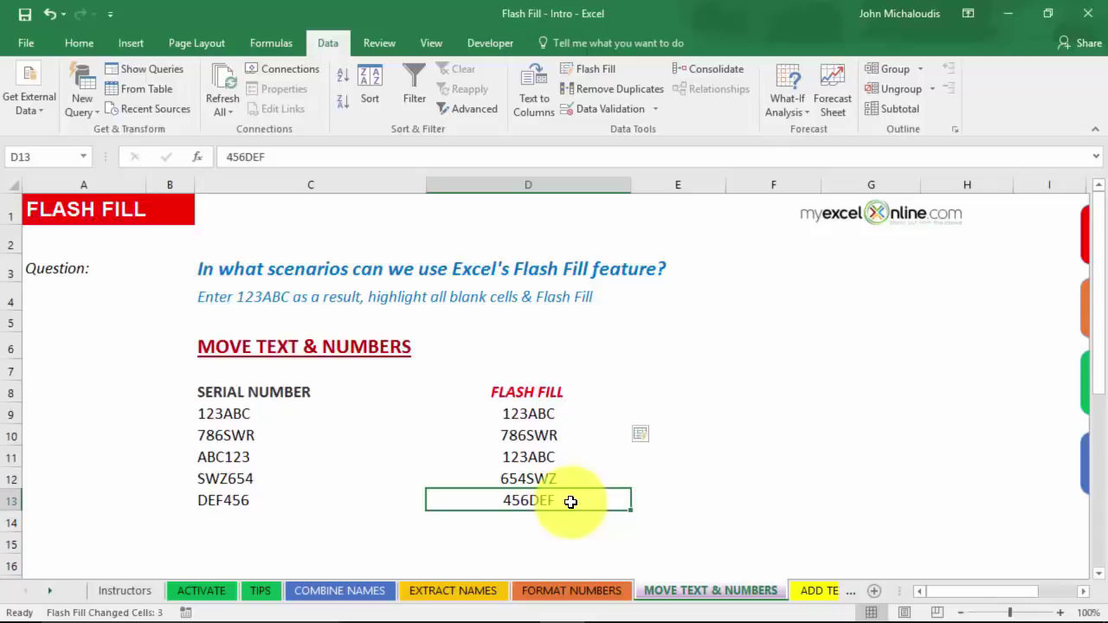
pyautogui.write('456DEF')
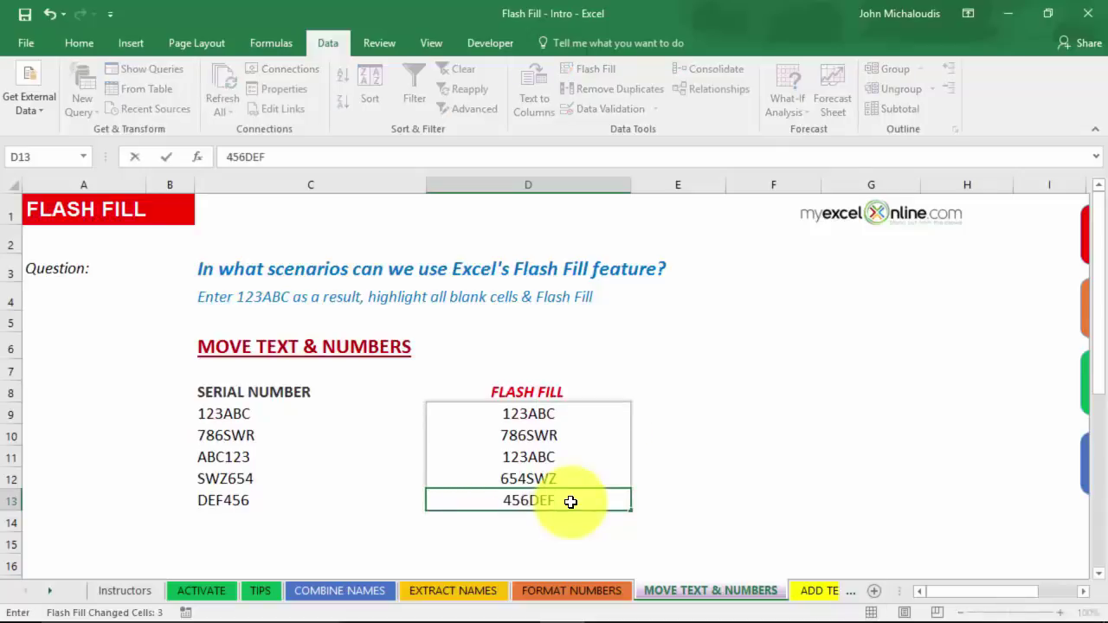
pyautogui.press('Return')
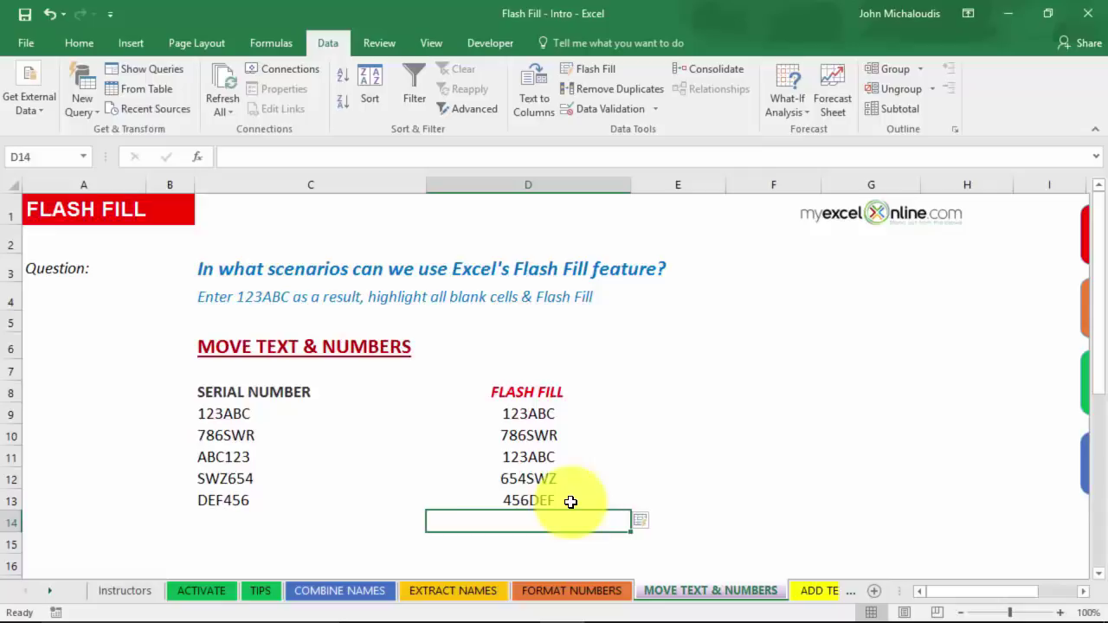
pyautogui.click(809, 590)
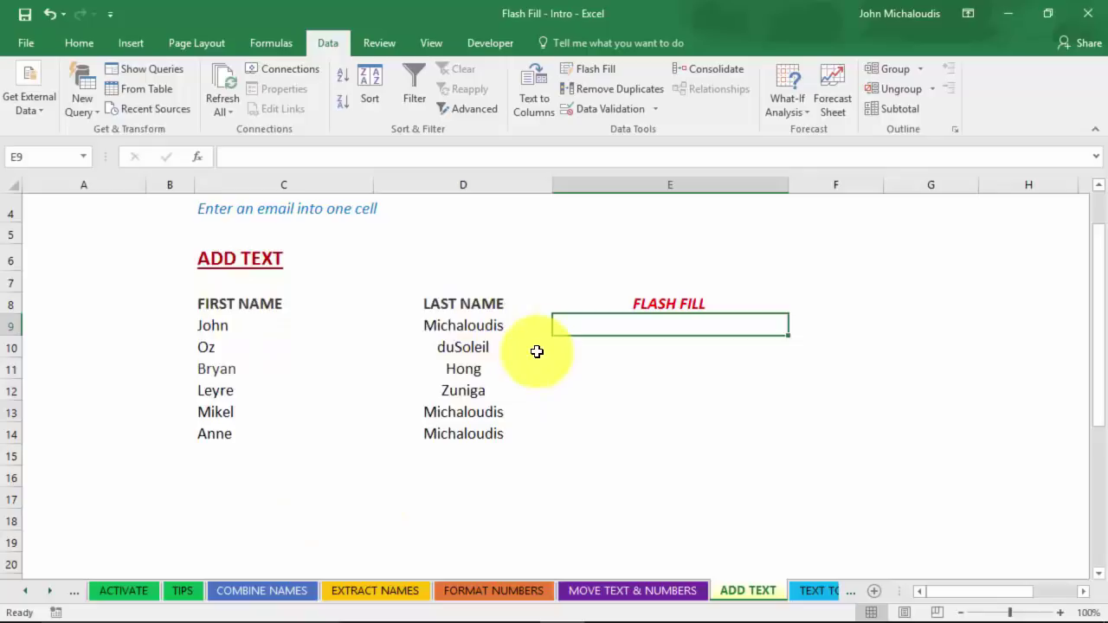
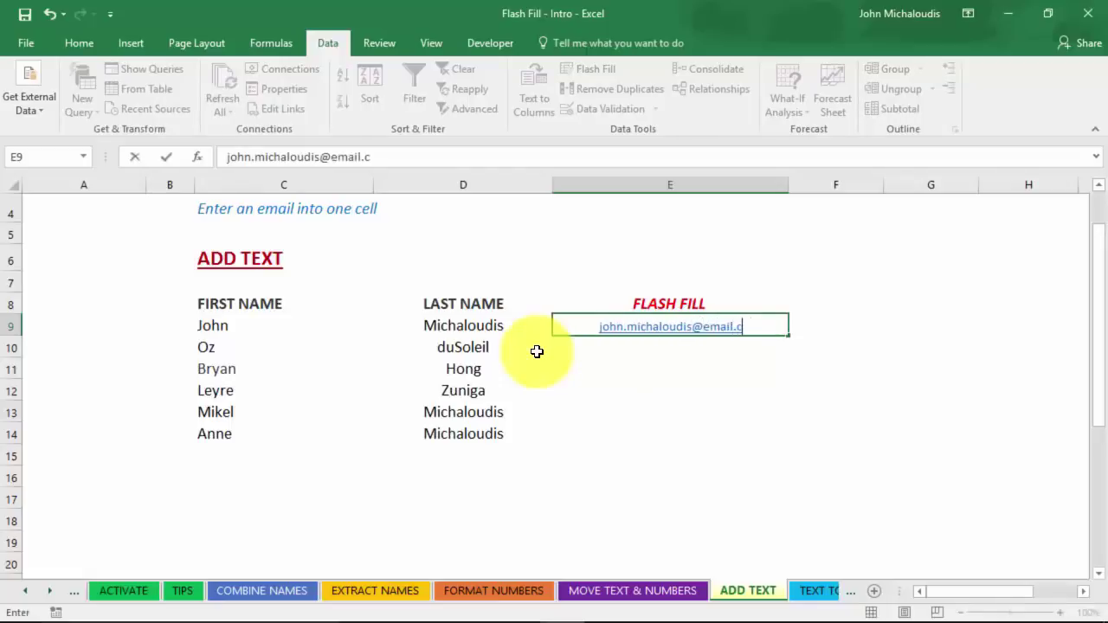
pyautogui.press('Return')
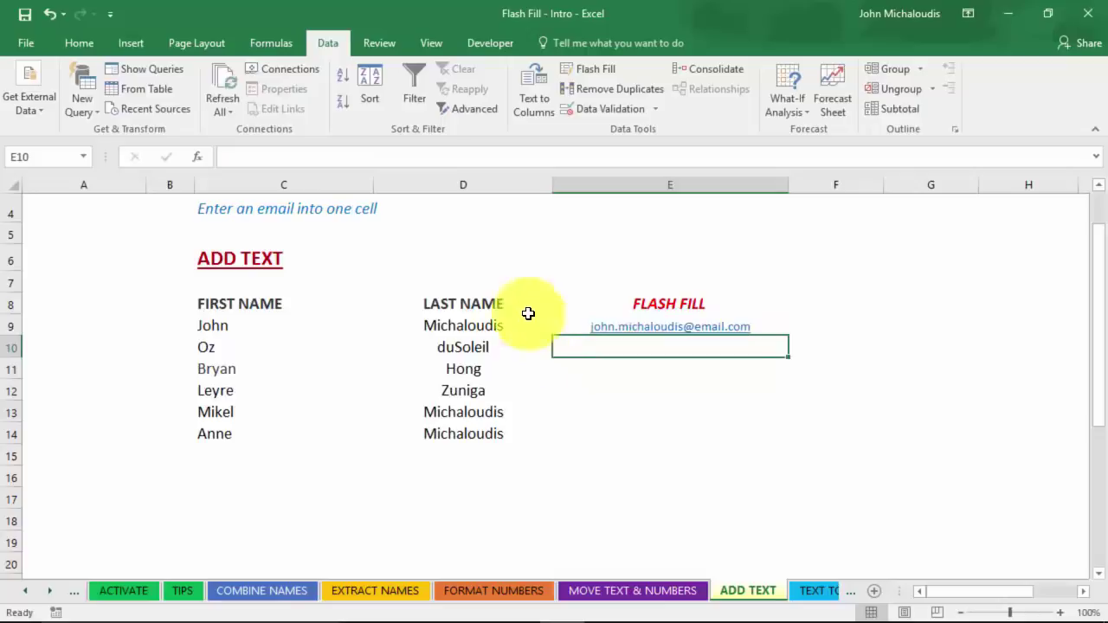
pyautogui.click(602, 69)
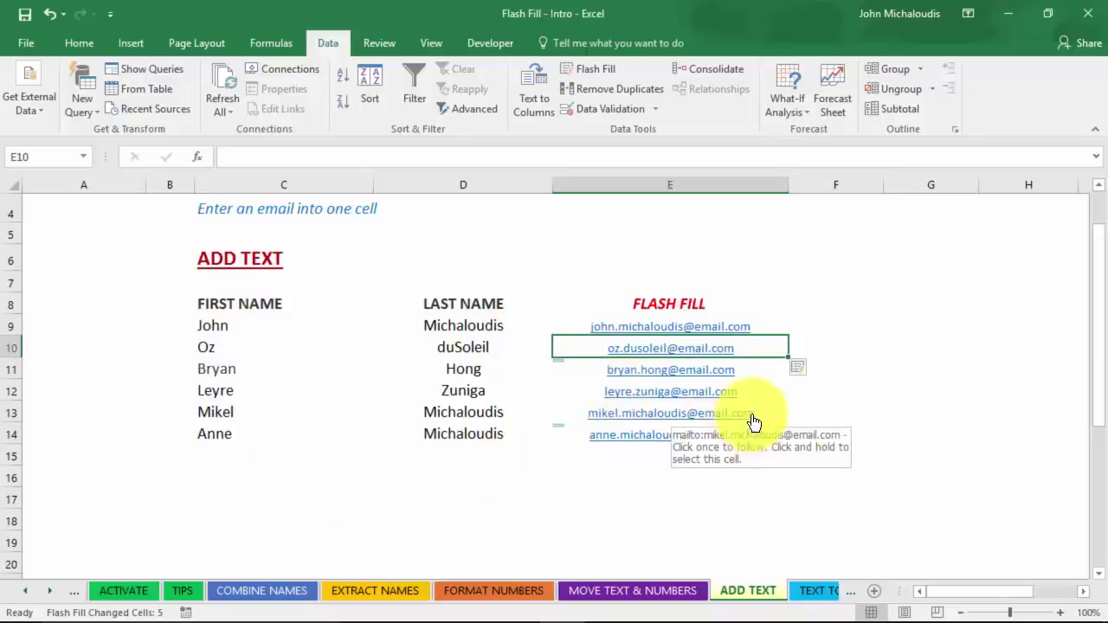
# On TEXT TO DATES, enter example dates 31/01/2016 in D16 and 15/01/2016 in D15.
pyautogui.click(814, 591)
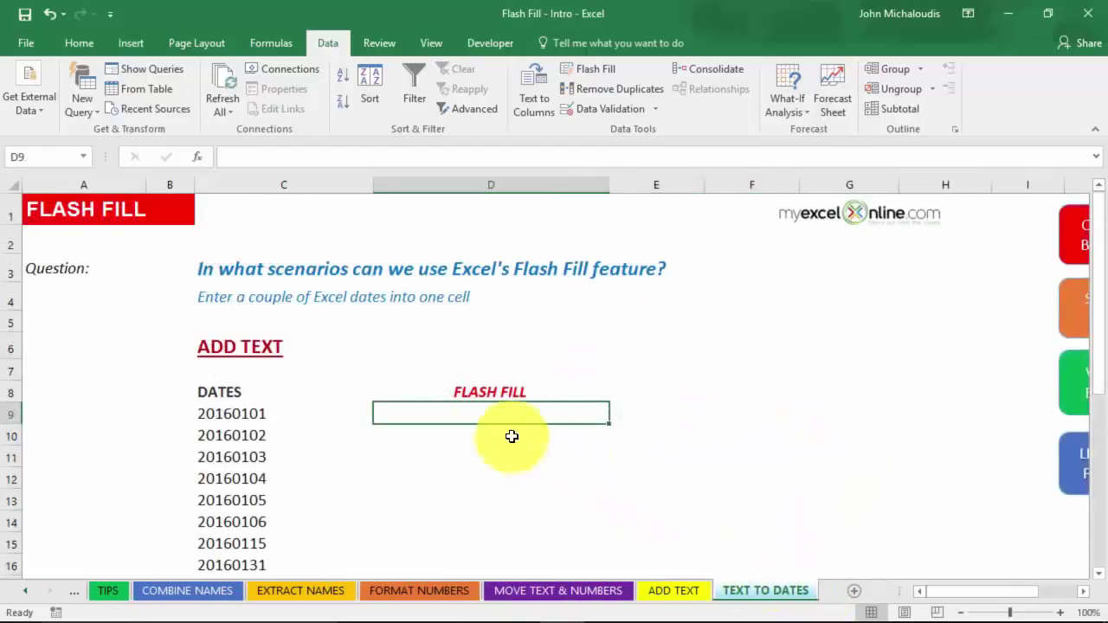
pyautogui.scroll(-1, 364, 390)
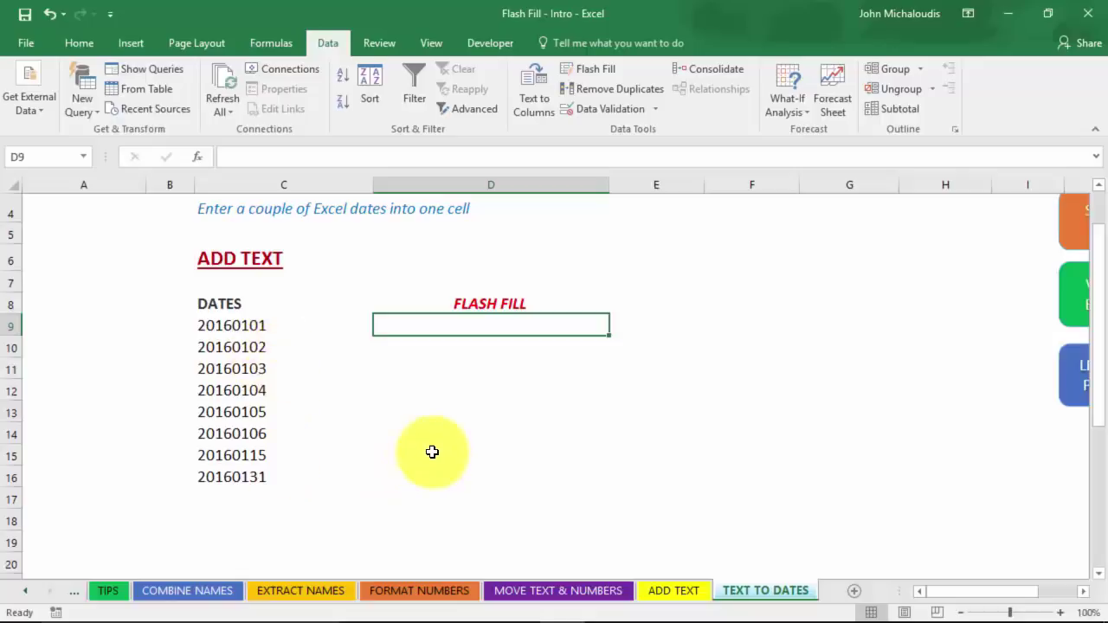
pyautogui.click(455, 476)
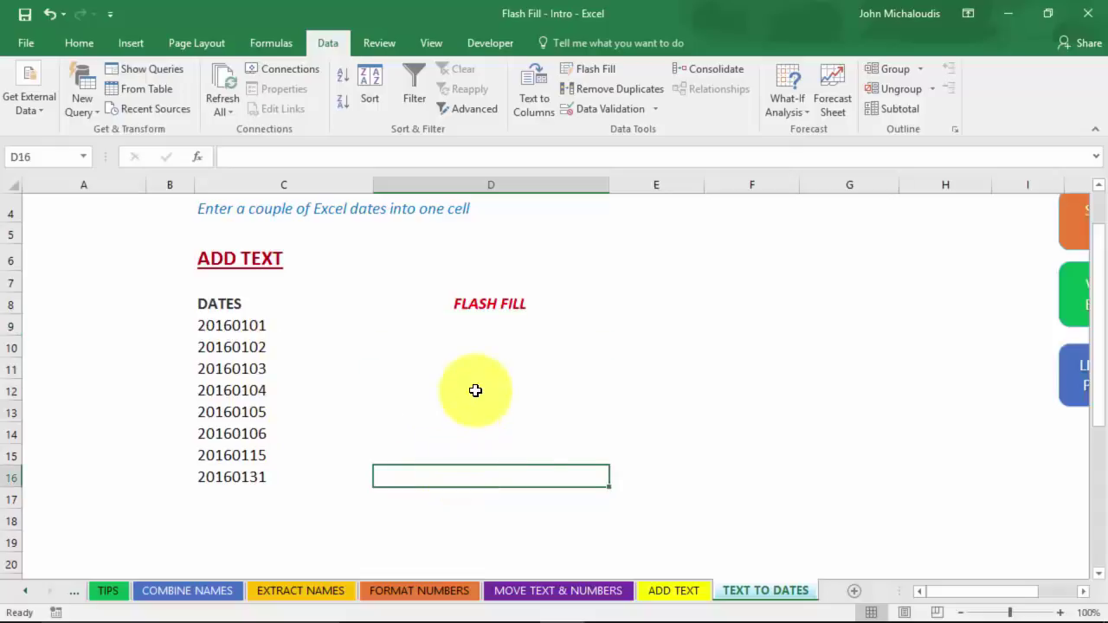
pyautogui.write('31/01')
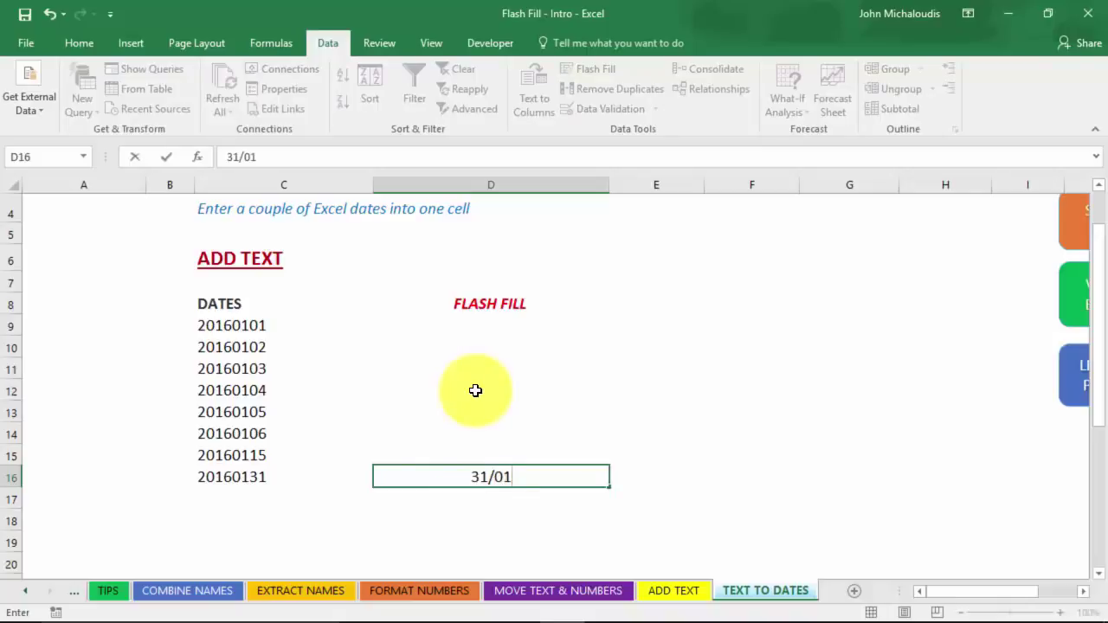
pyautogui.write('/2016')
pyautogui.press('Return')
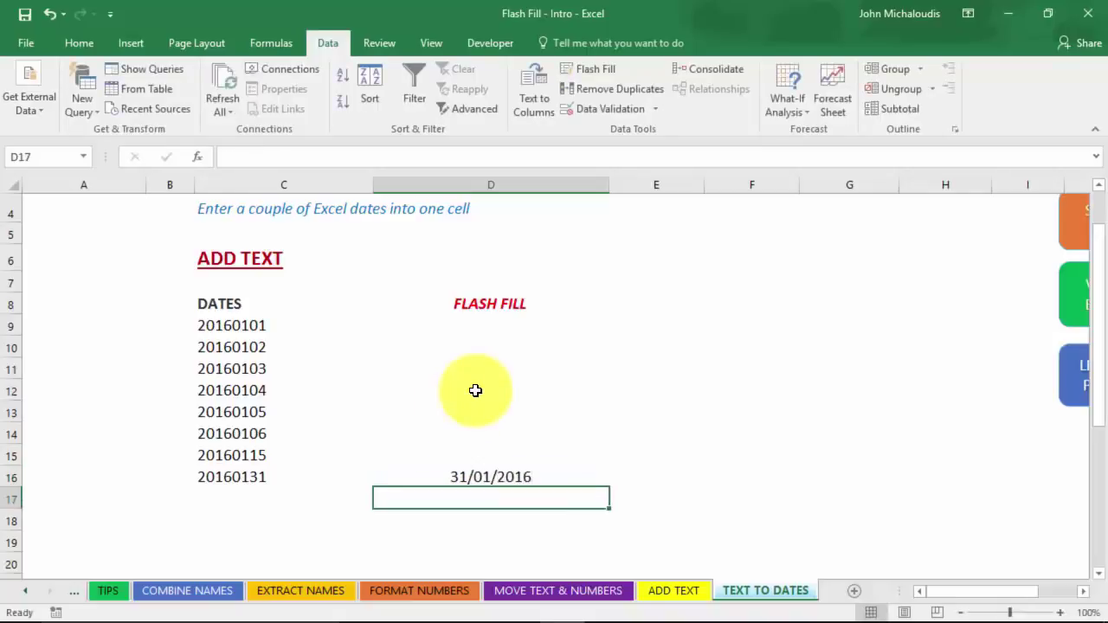
pyautogui.click(470, 458)
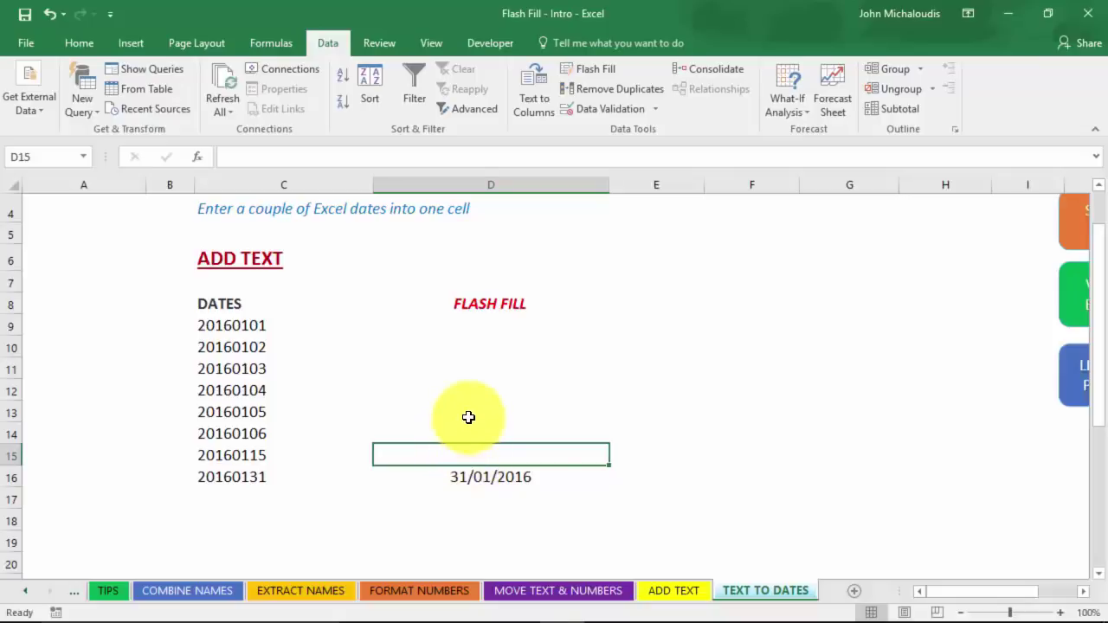
pyautogui.write('15/01')
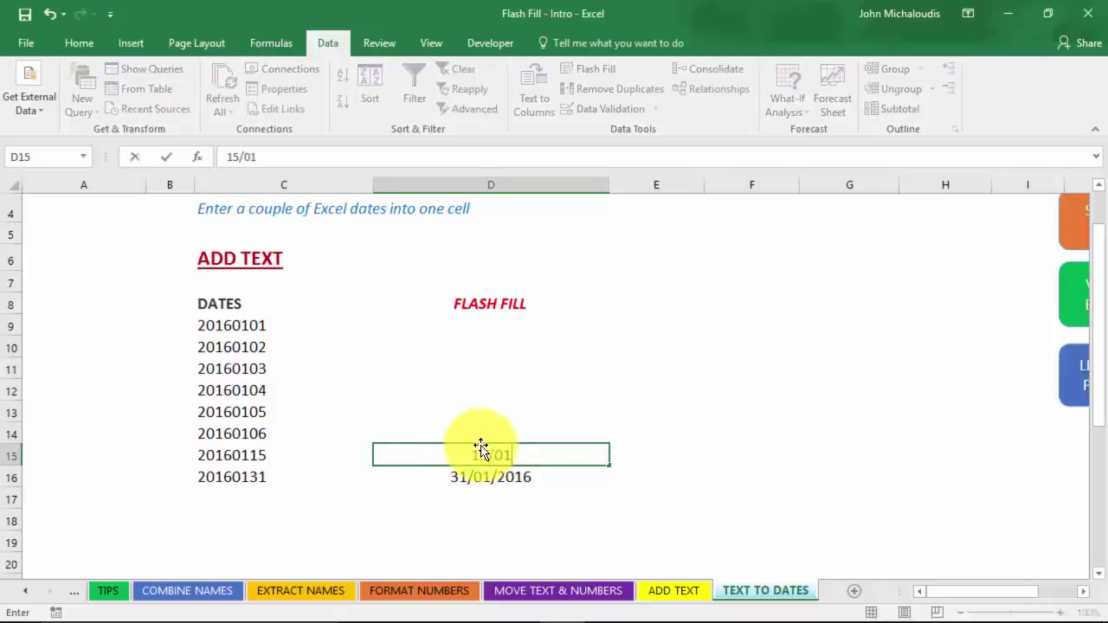
pyautogui.write('/2016')
pyautogui.press('Return')
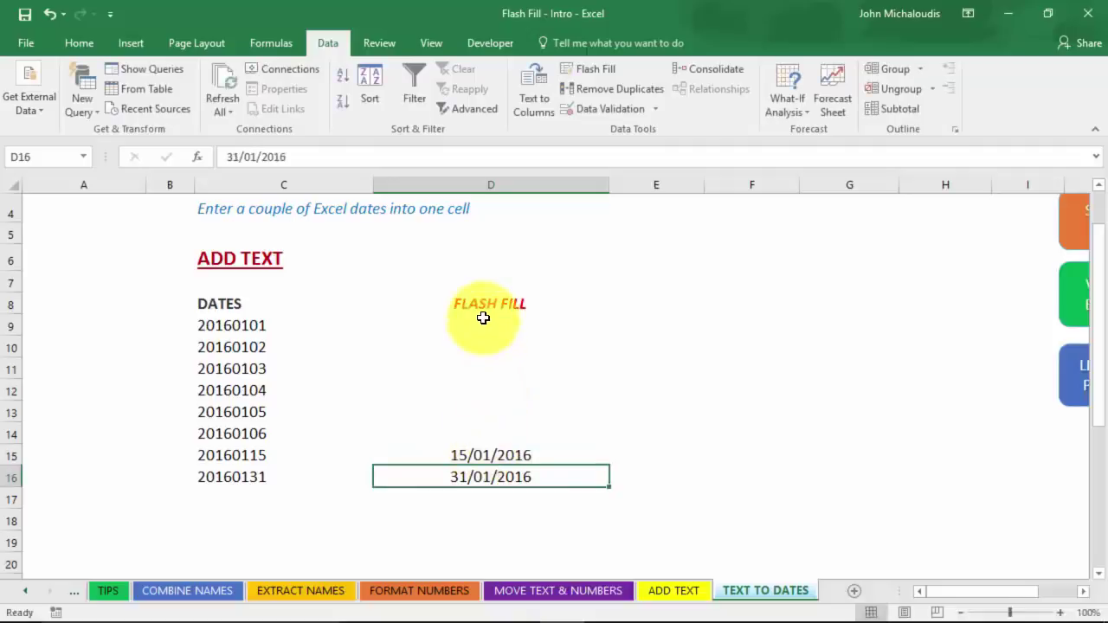
# Flash Fill the remaining dates from D9 and check the result in D10.
pyautogui.click(483, 324)
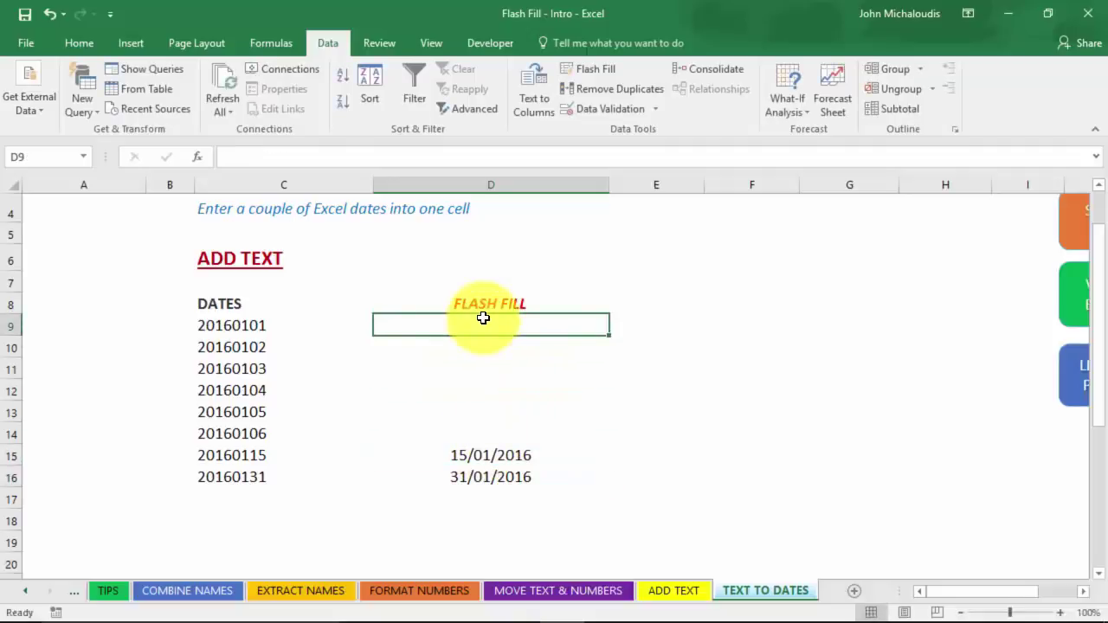
pyautogui.hotkey('ctrl', 'e')
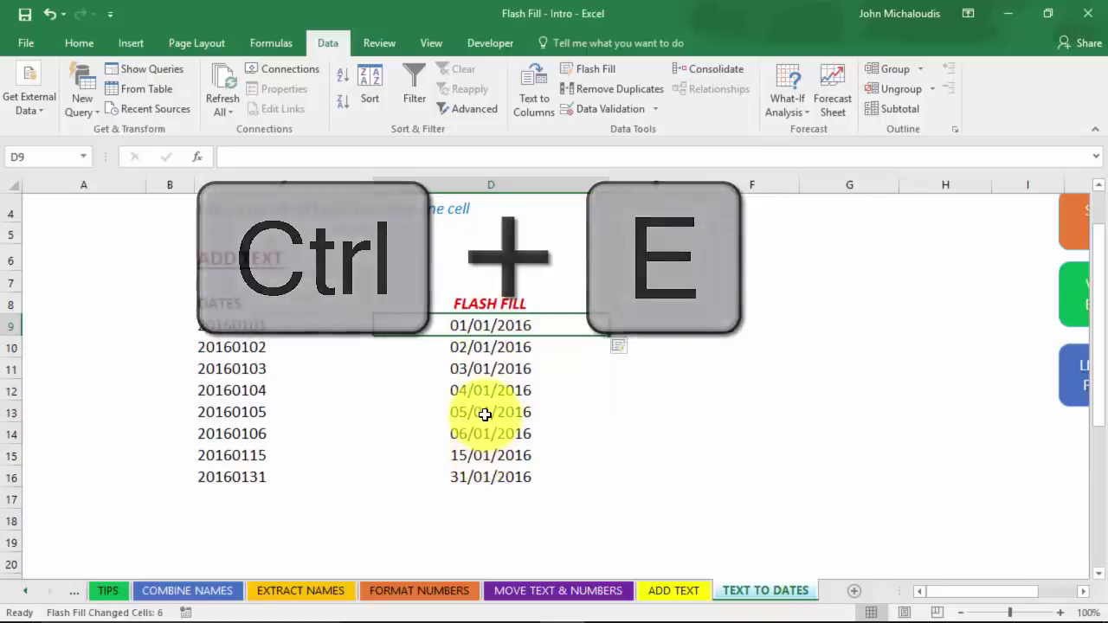
pyautogui.click(482, 351)
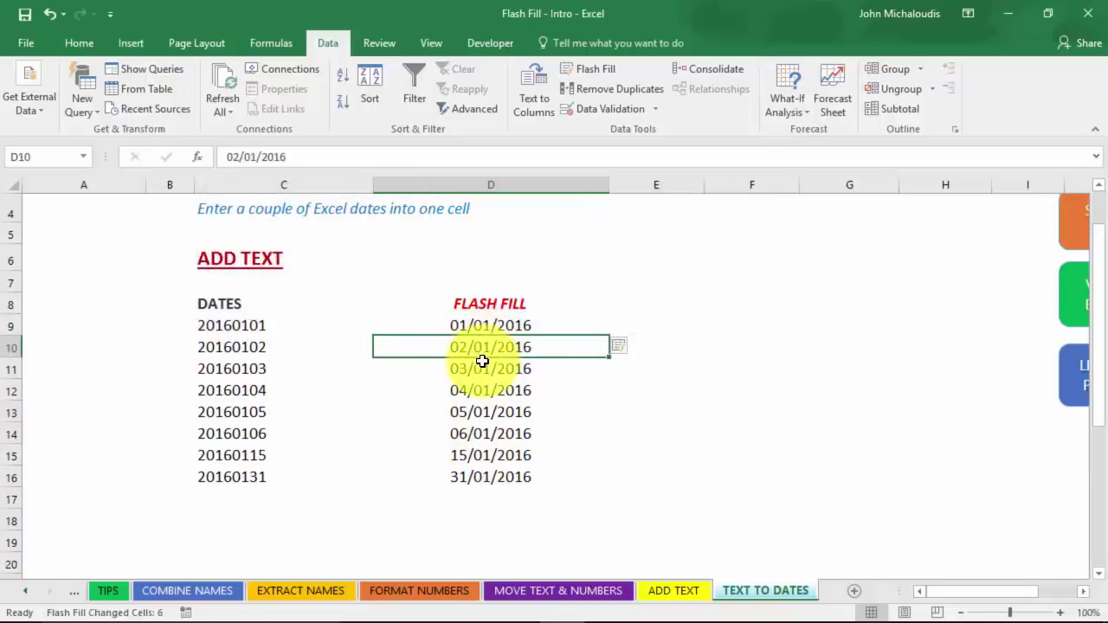